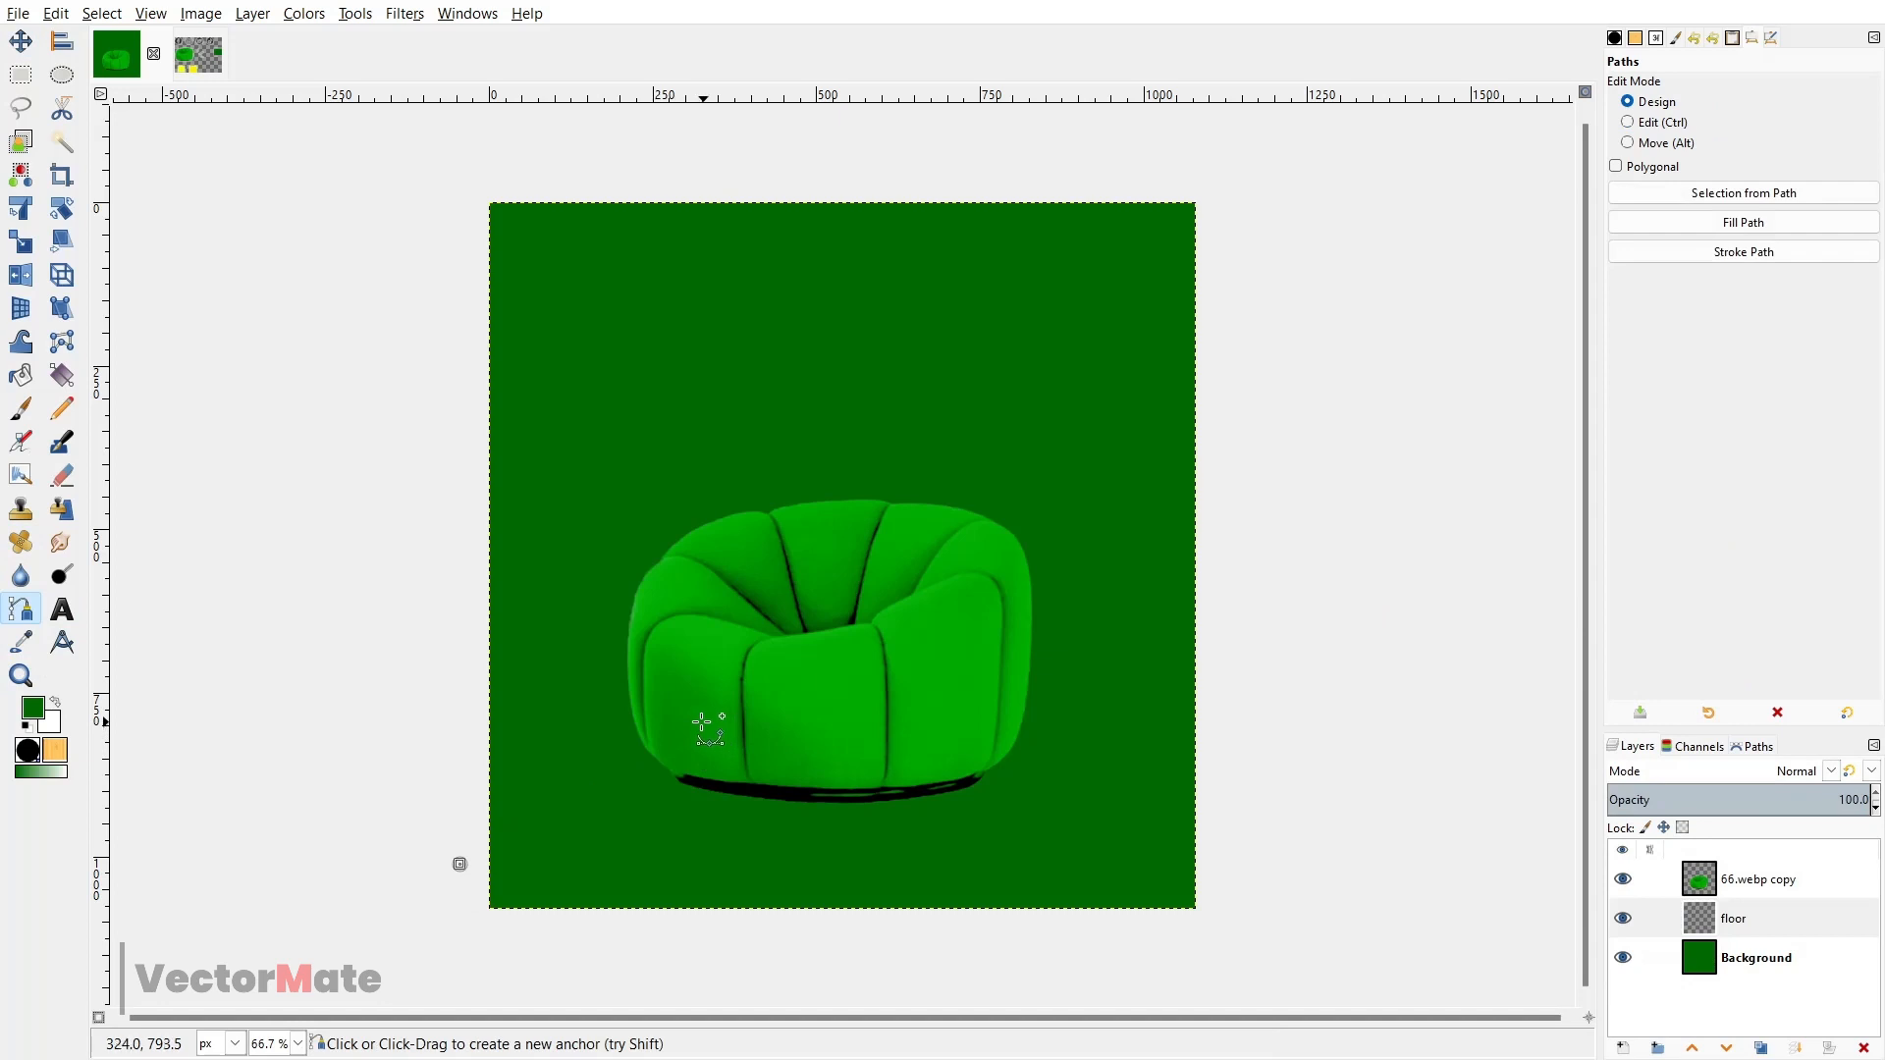
- Draw a closed straight-sided floor path from behind the armchair's lower half, widening downward beyond the canvas edges
left_click(703, 720)
left_click(969, 718)
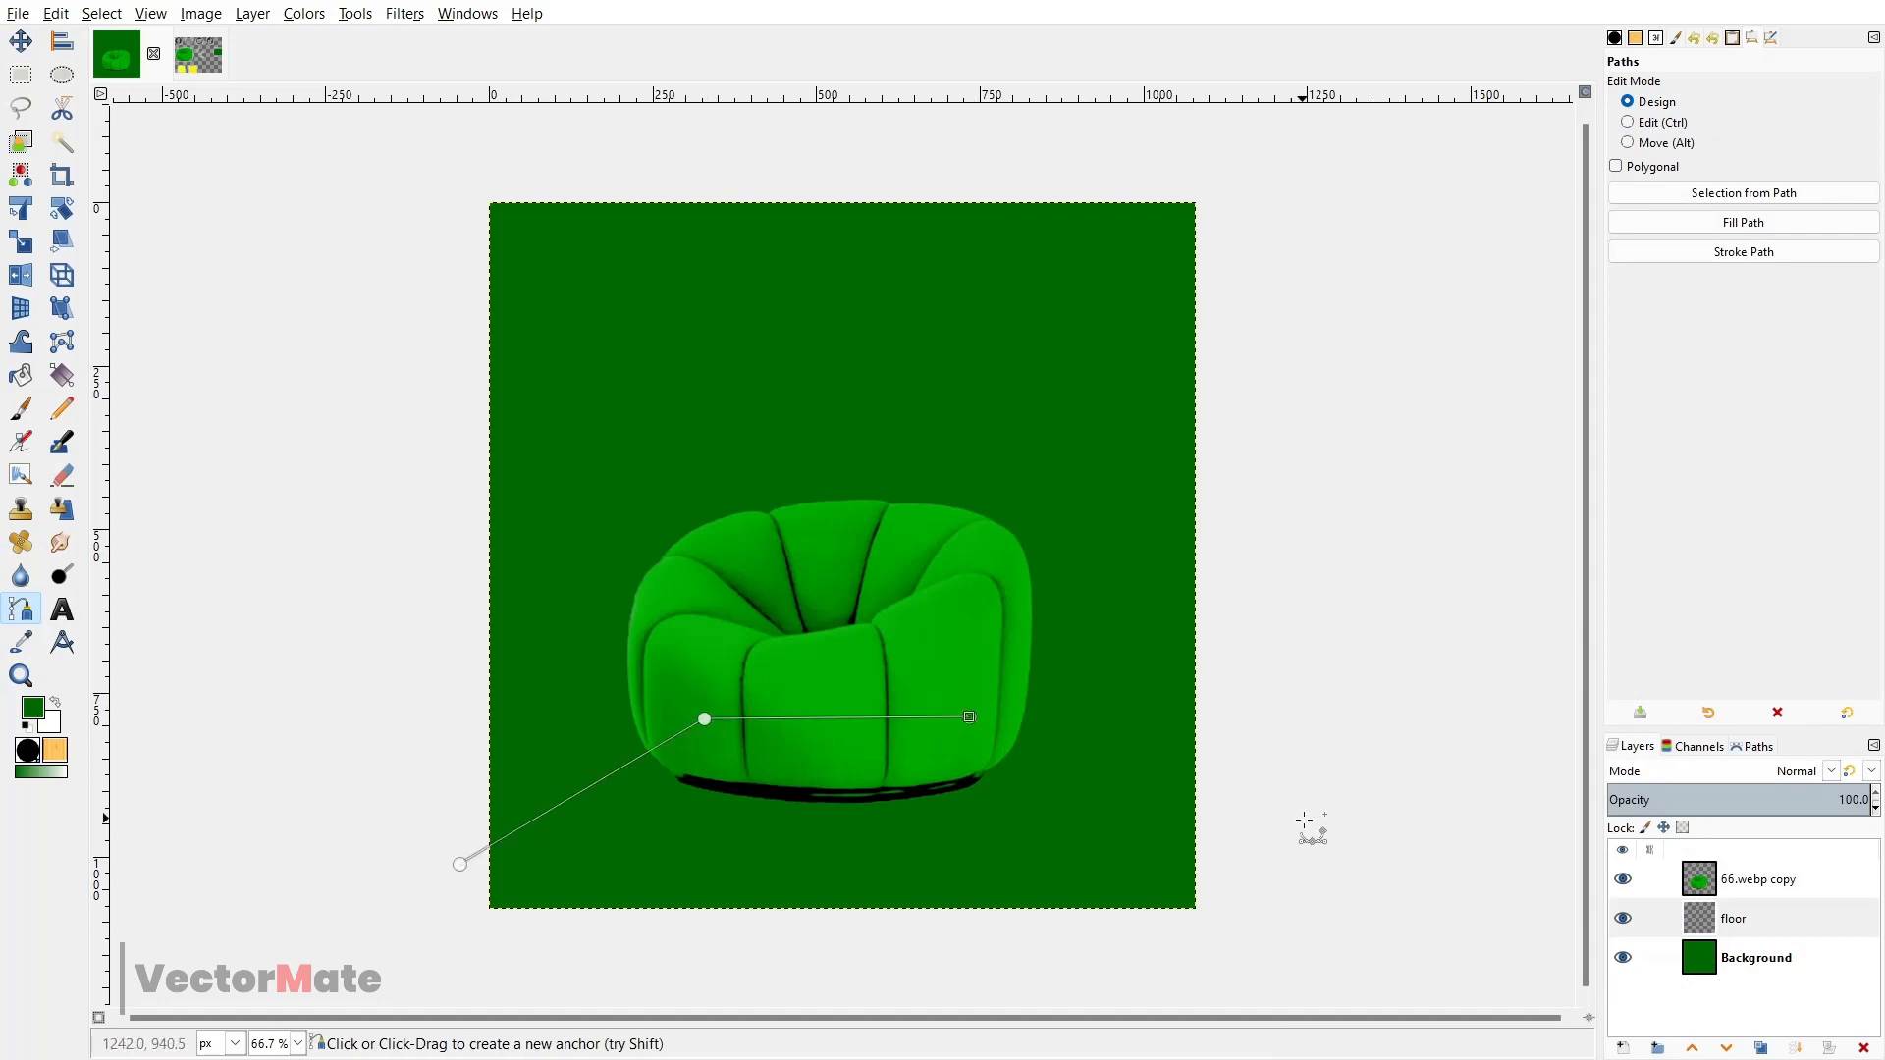
left_click(1263, 859)
left_click(1278, 921)
left_click(1147, 978)
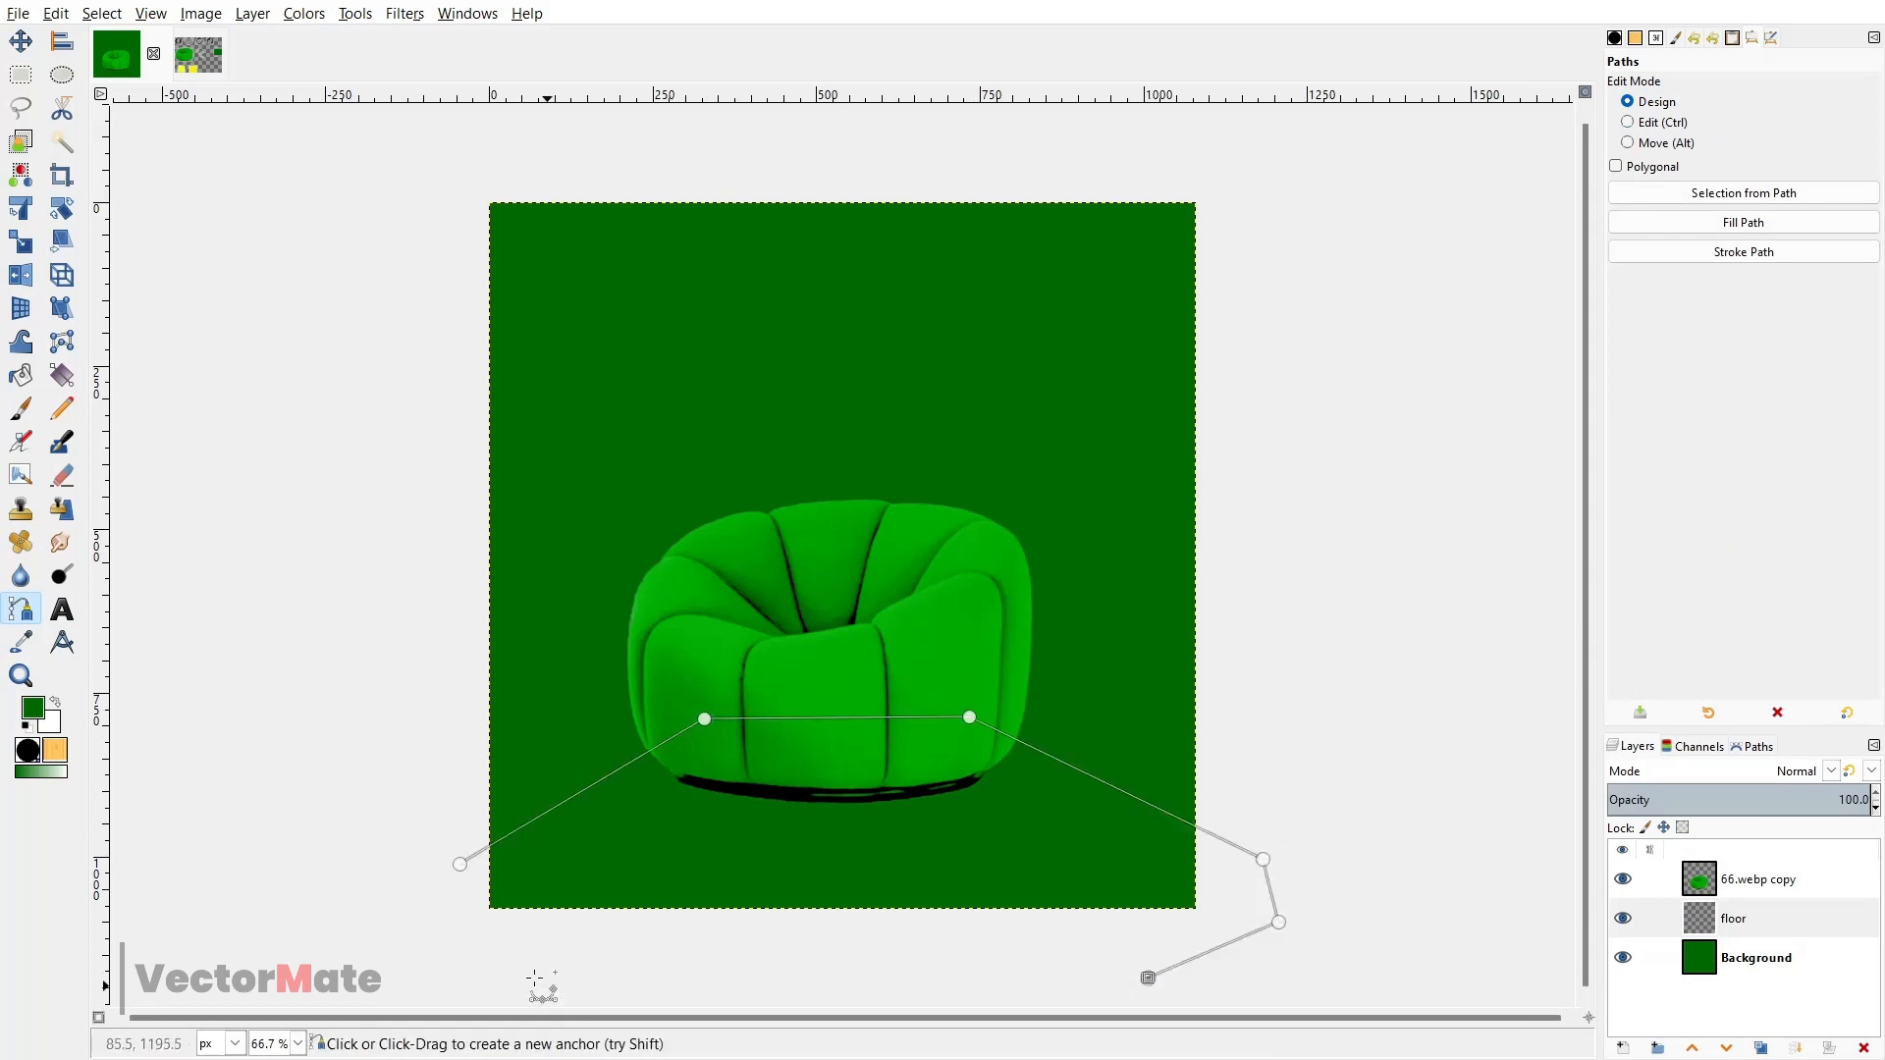
left_click(532, 978)
left_click(420, 934)
left_click(459, 864, "ctrl")
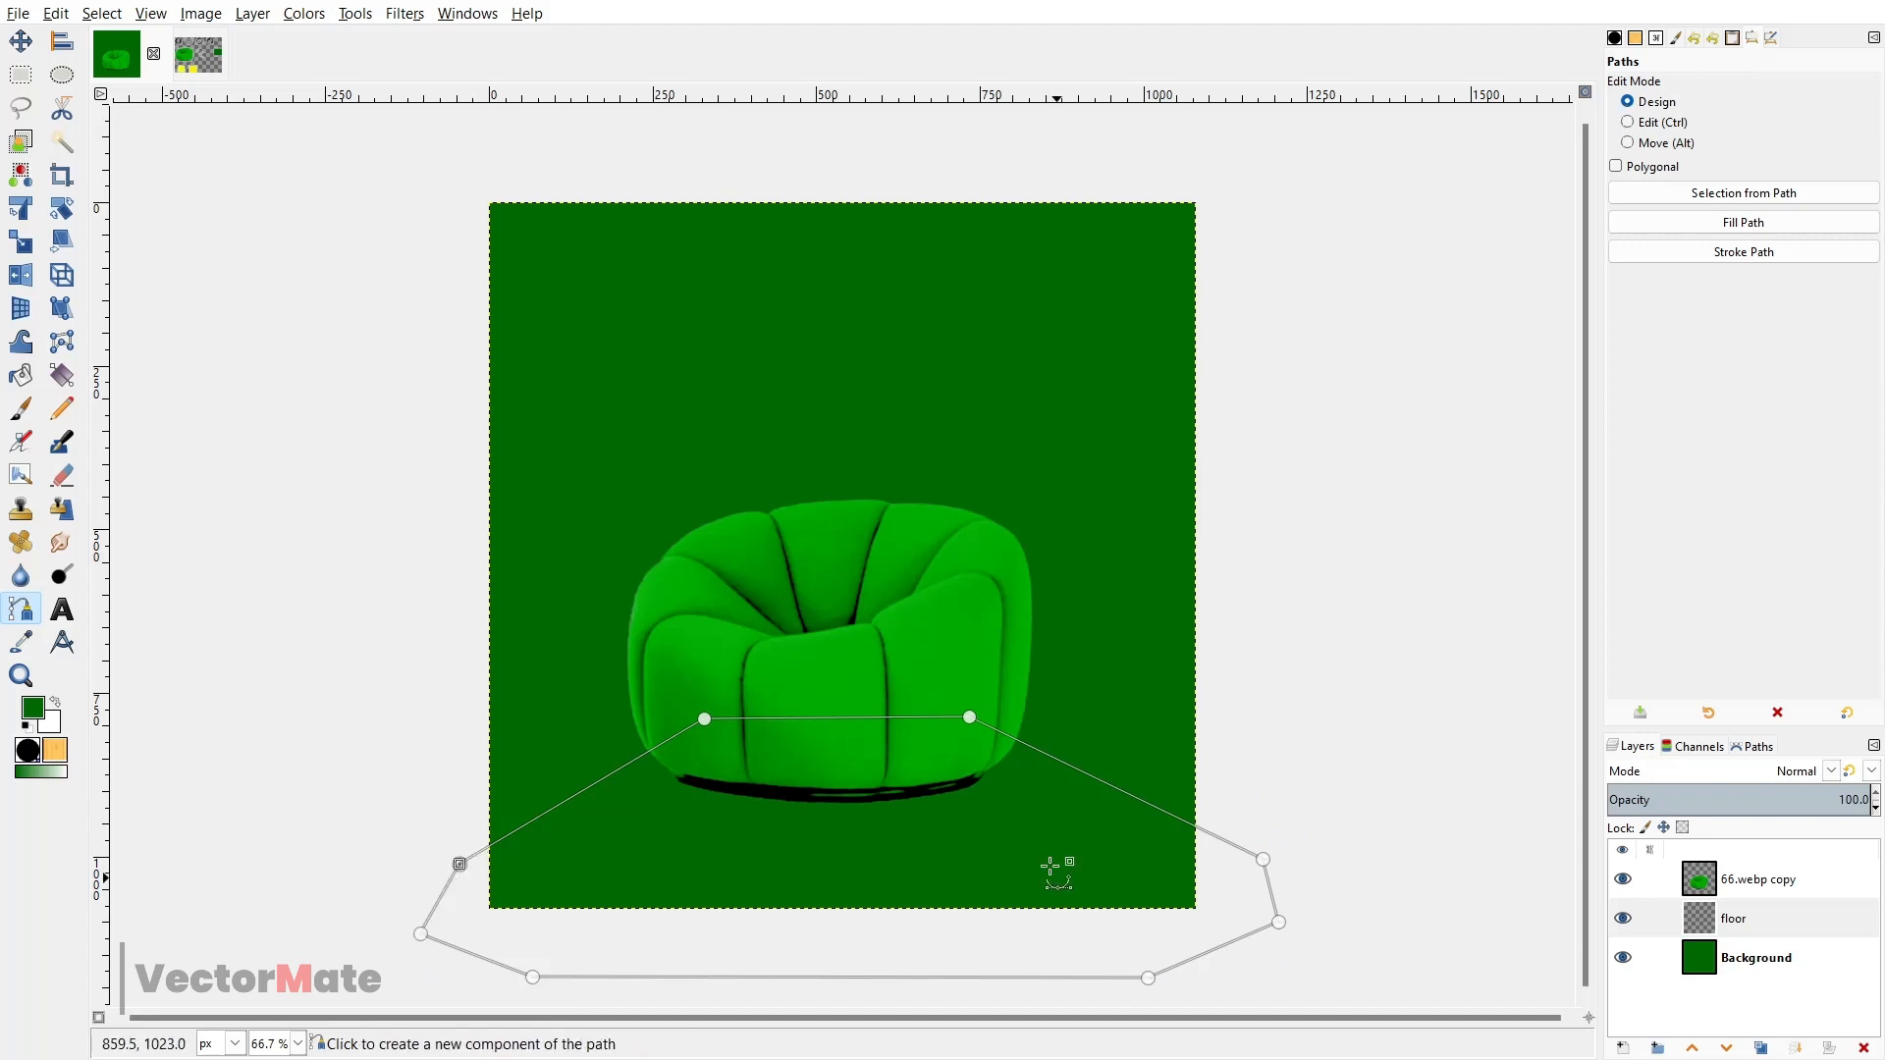
- Reposition the floor path's back and side anchors so its two slanted edges mirror each other
left_click_drag(970, 718, 986, 722)
left_click_drag(1263, 859, 1261, 881)
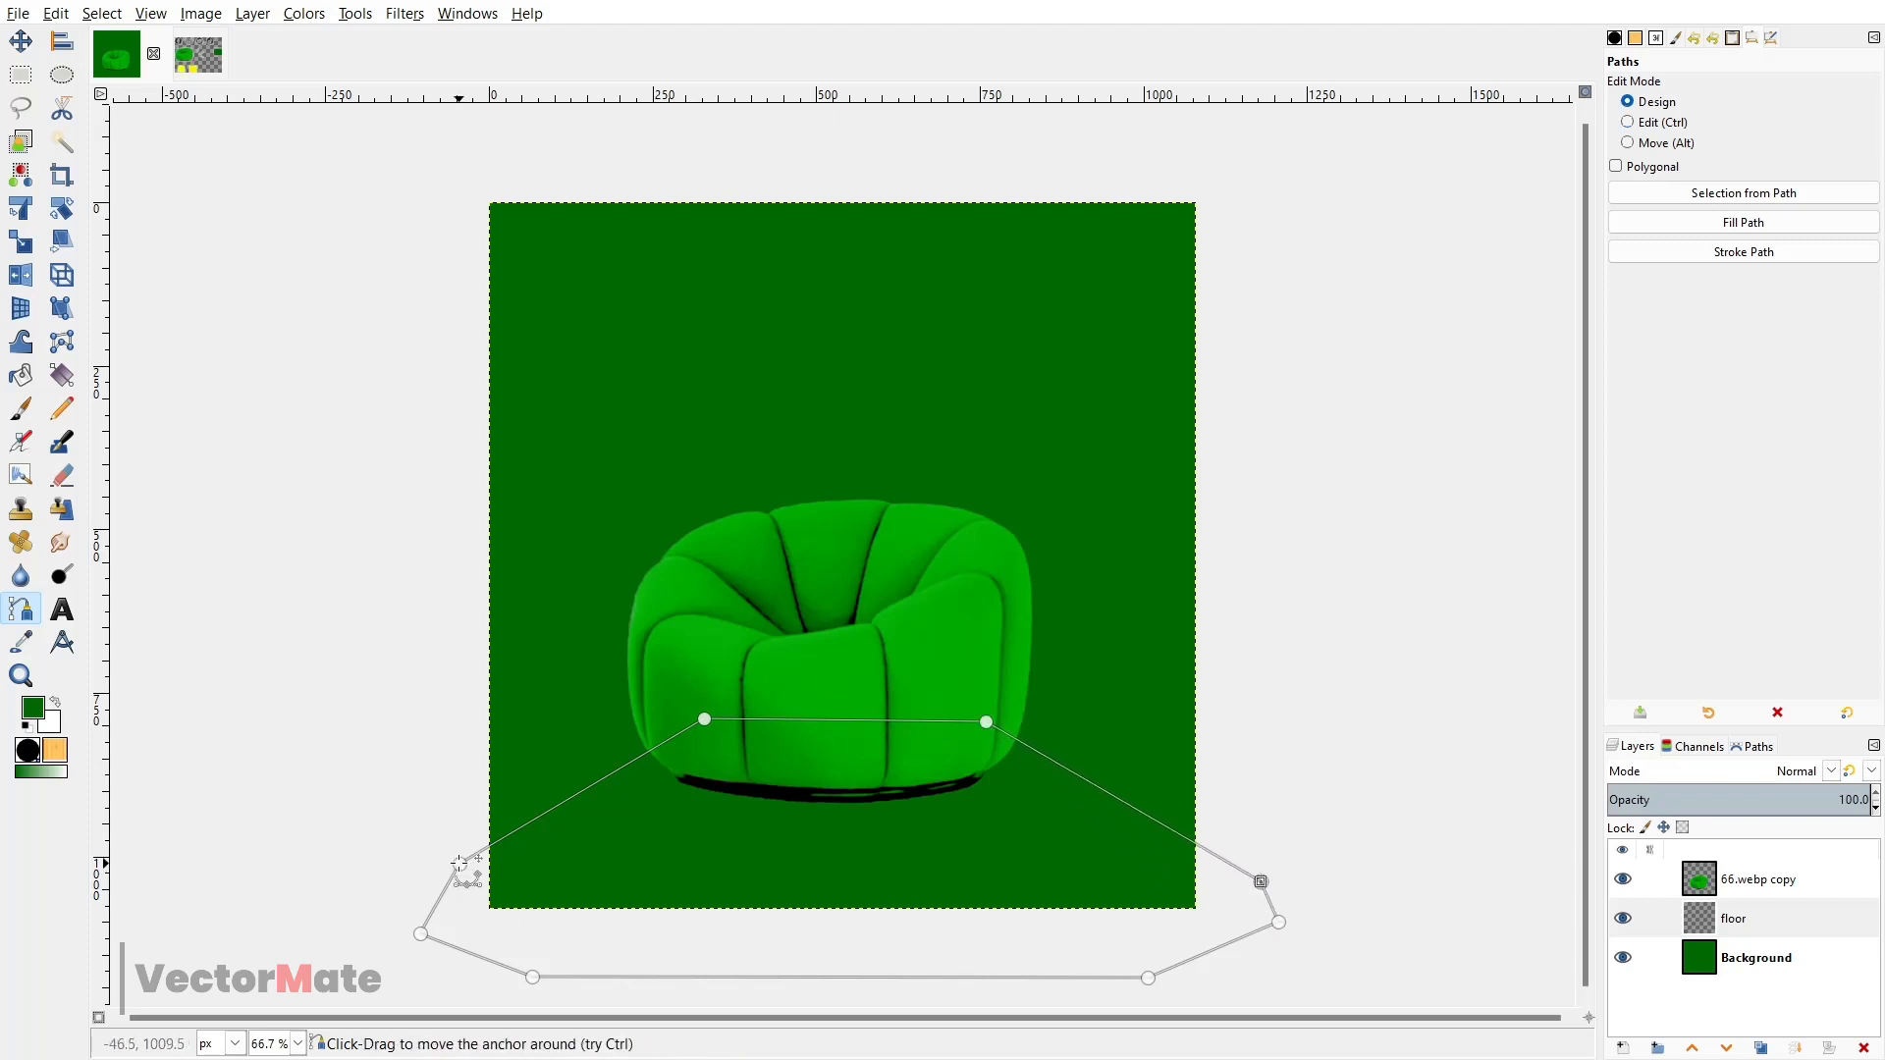
left_click_drag(445, 868, 441, 870)
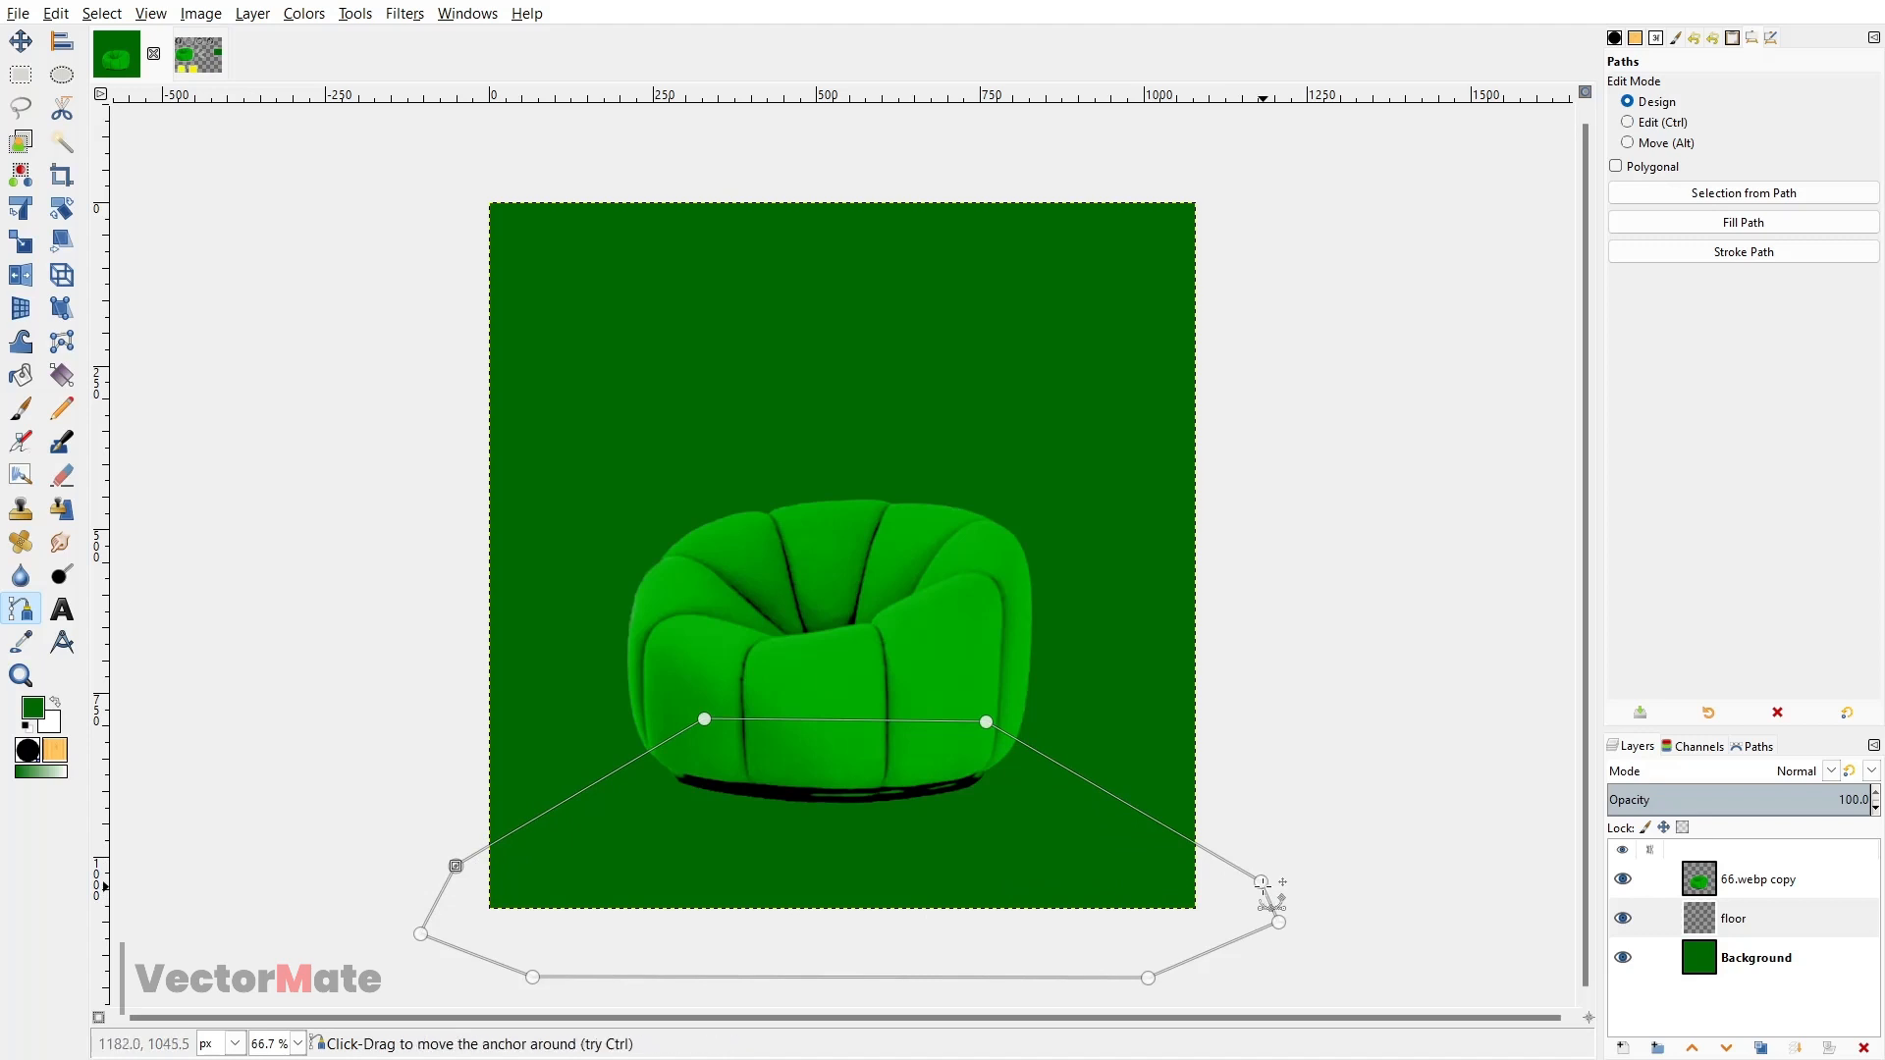
left_click_drag(1260, 881, 1259, 893)
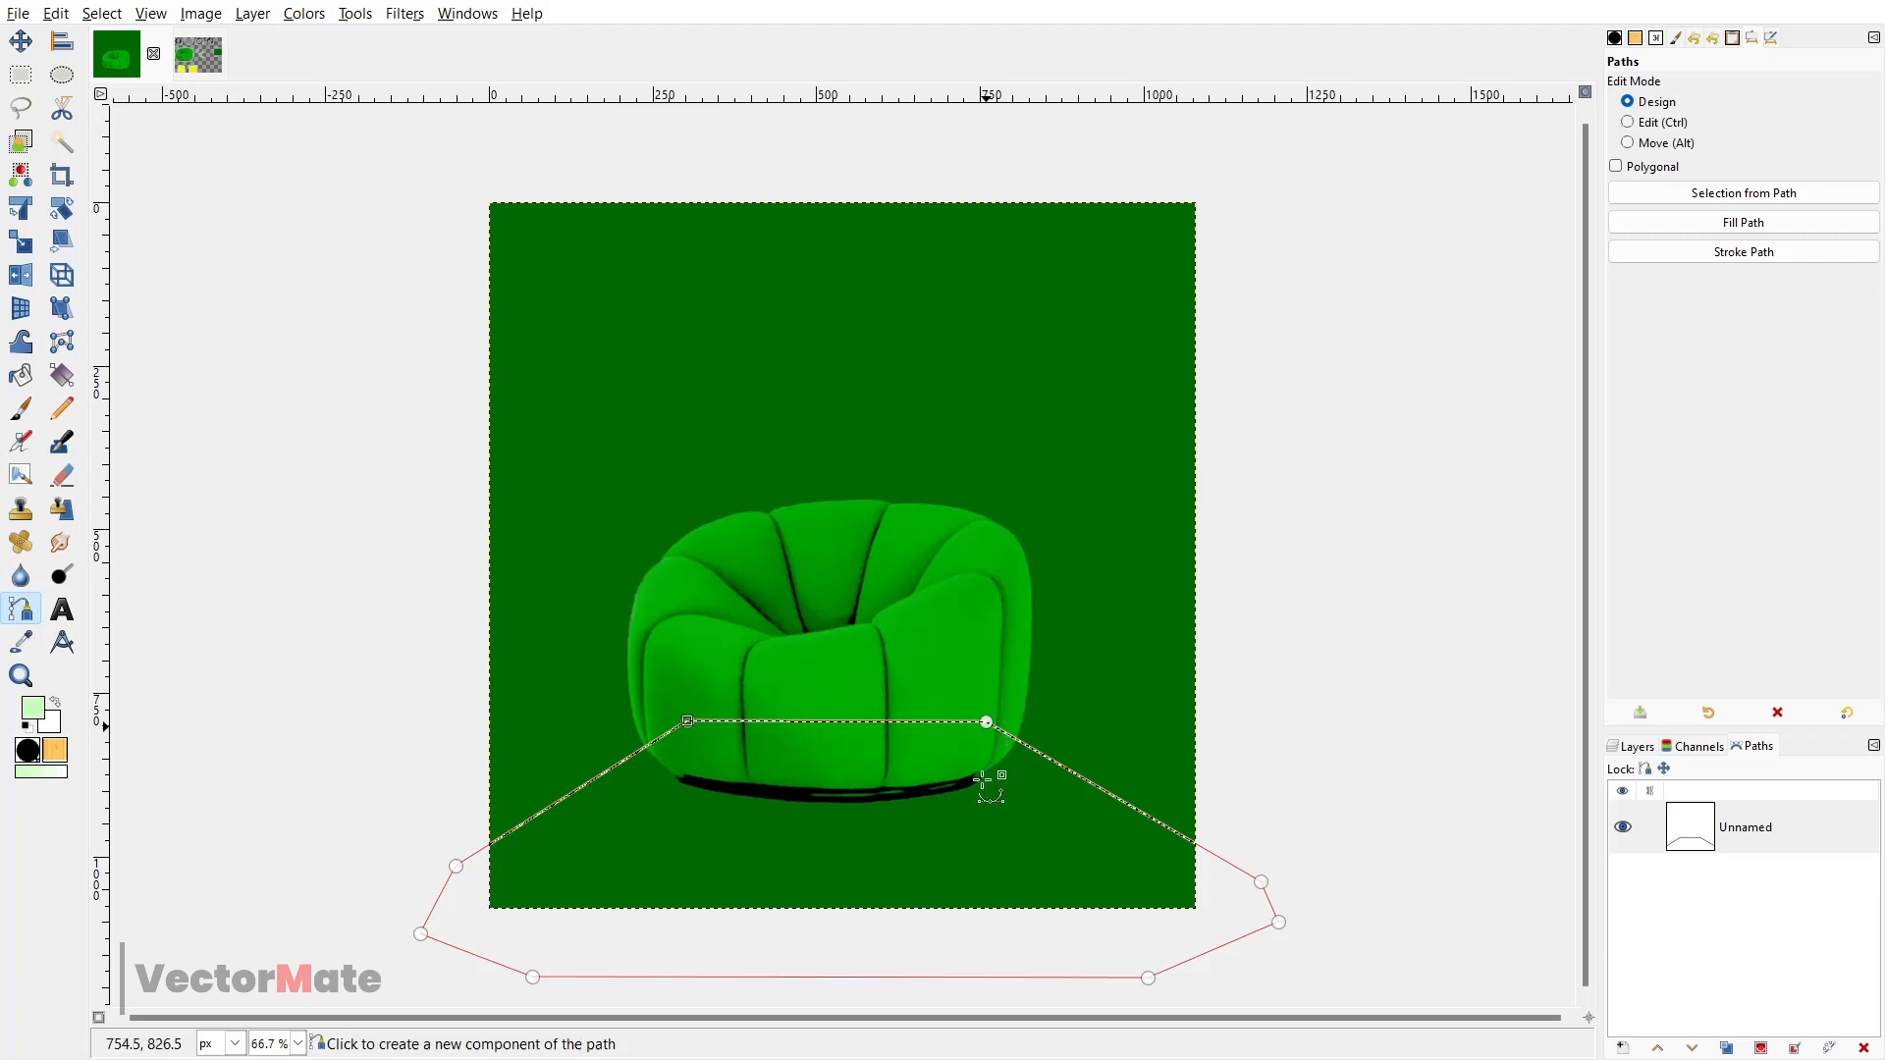
- Fill the path's area on the floor layer with light green caffbc, then hide the path and clear the selection
key("shift+v")
left_click(1630, 746)
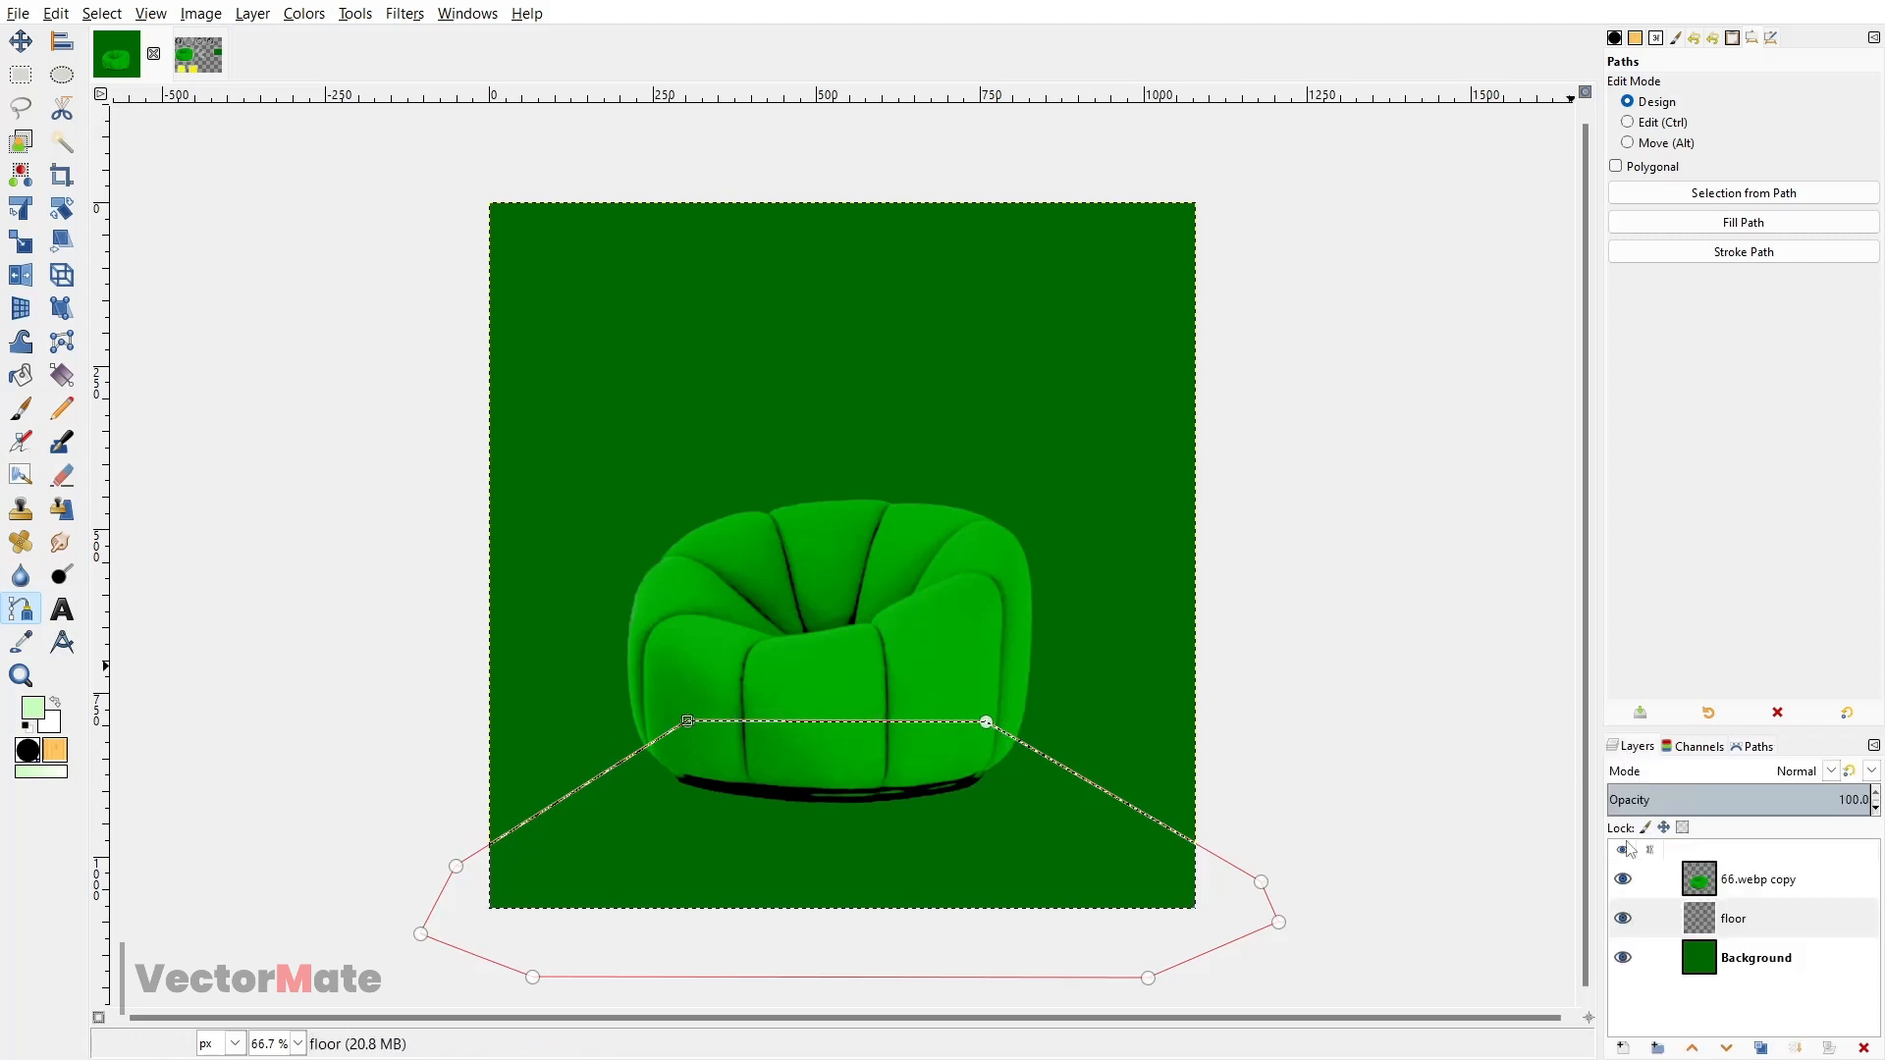
left_click(1669, 918)
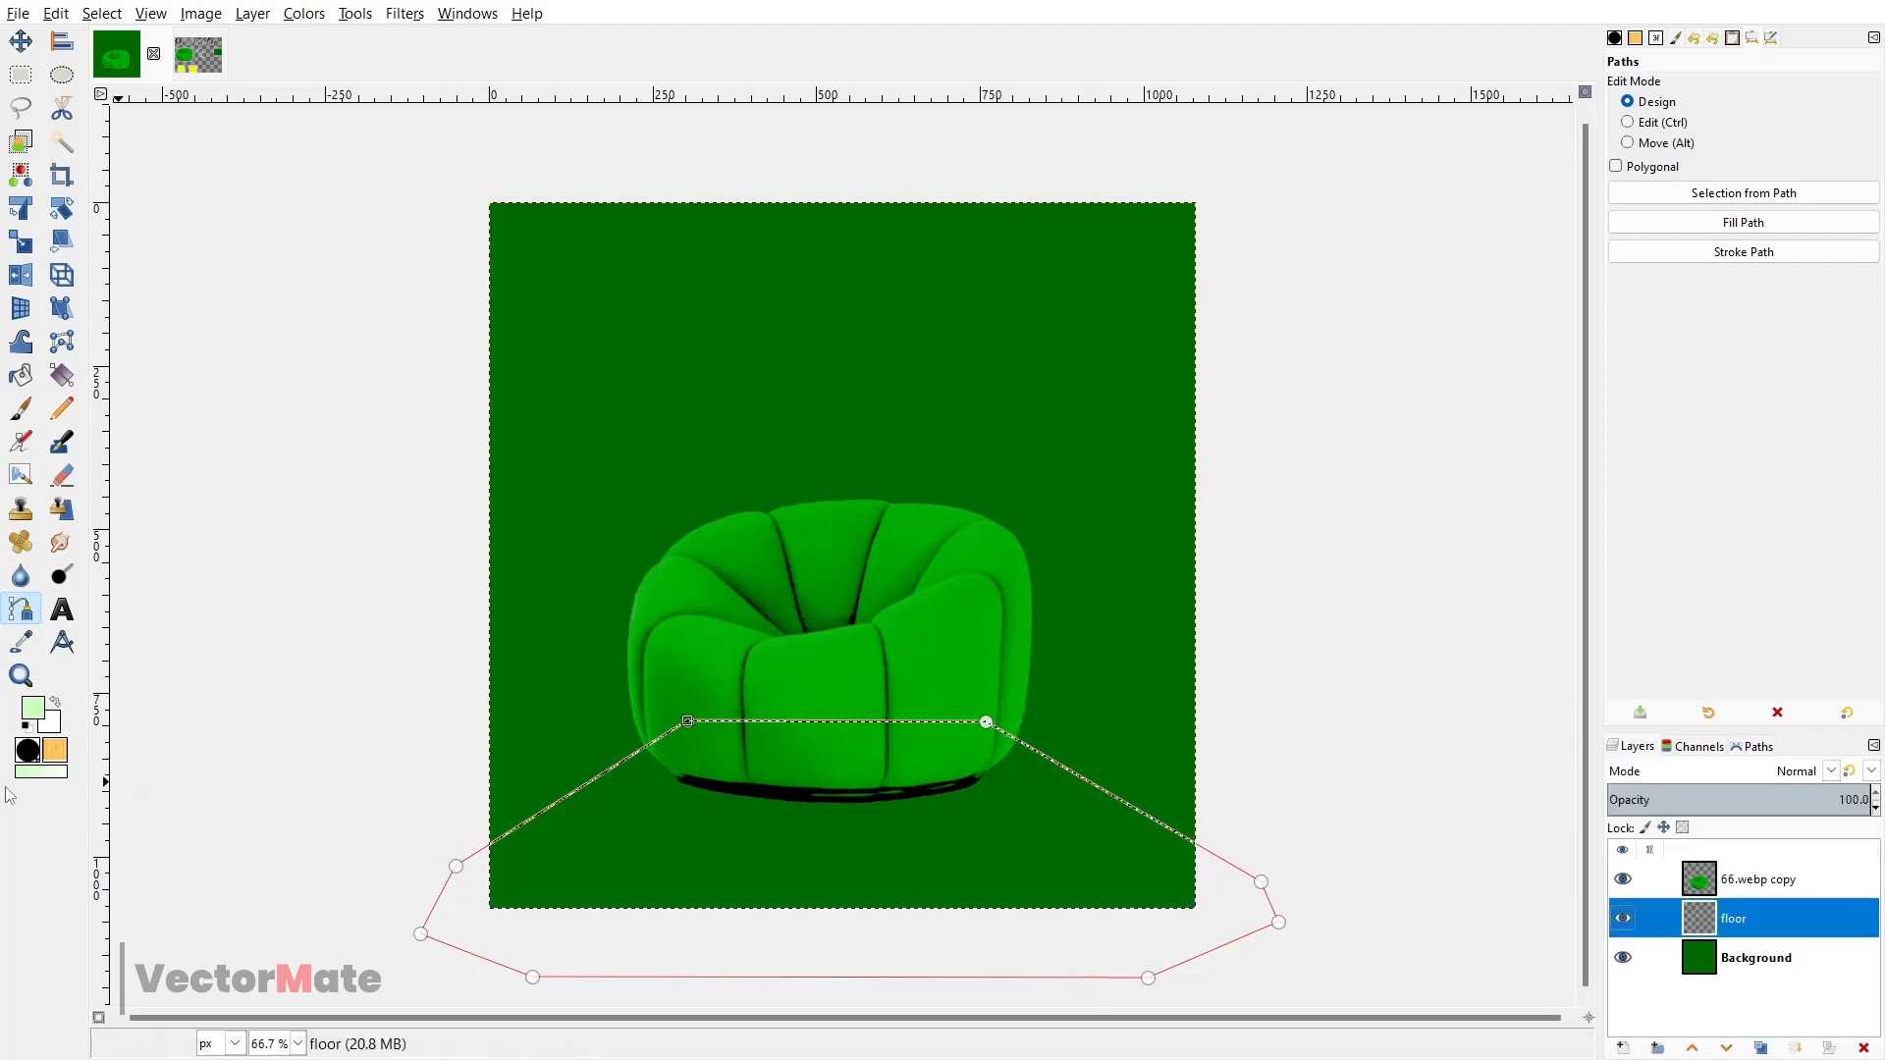
left_click(32, 707)
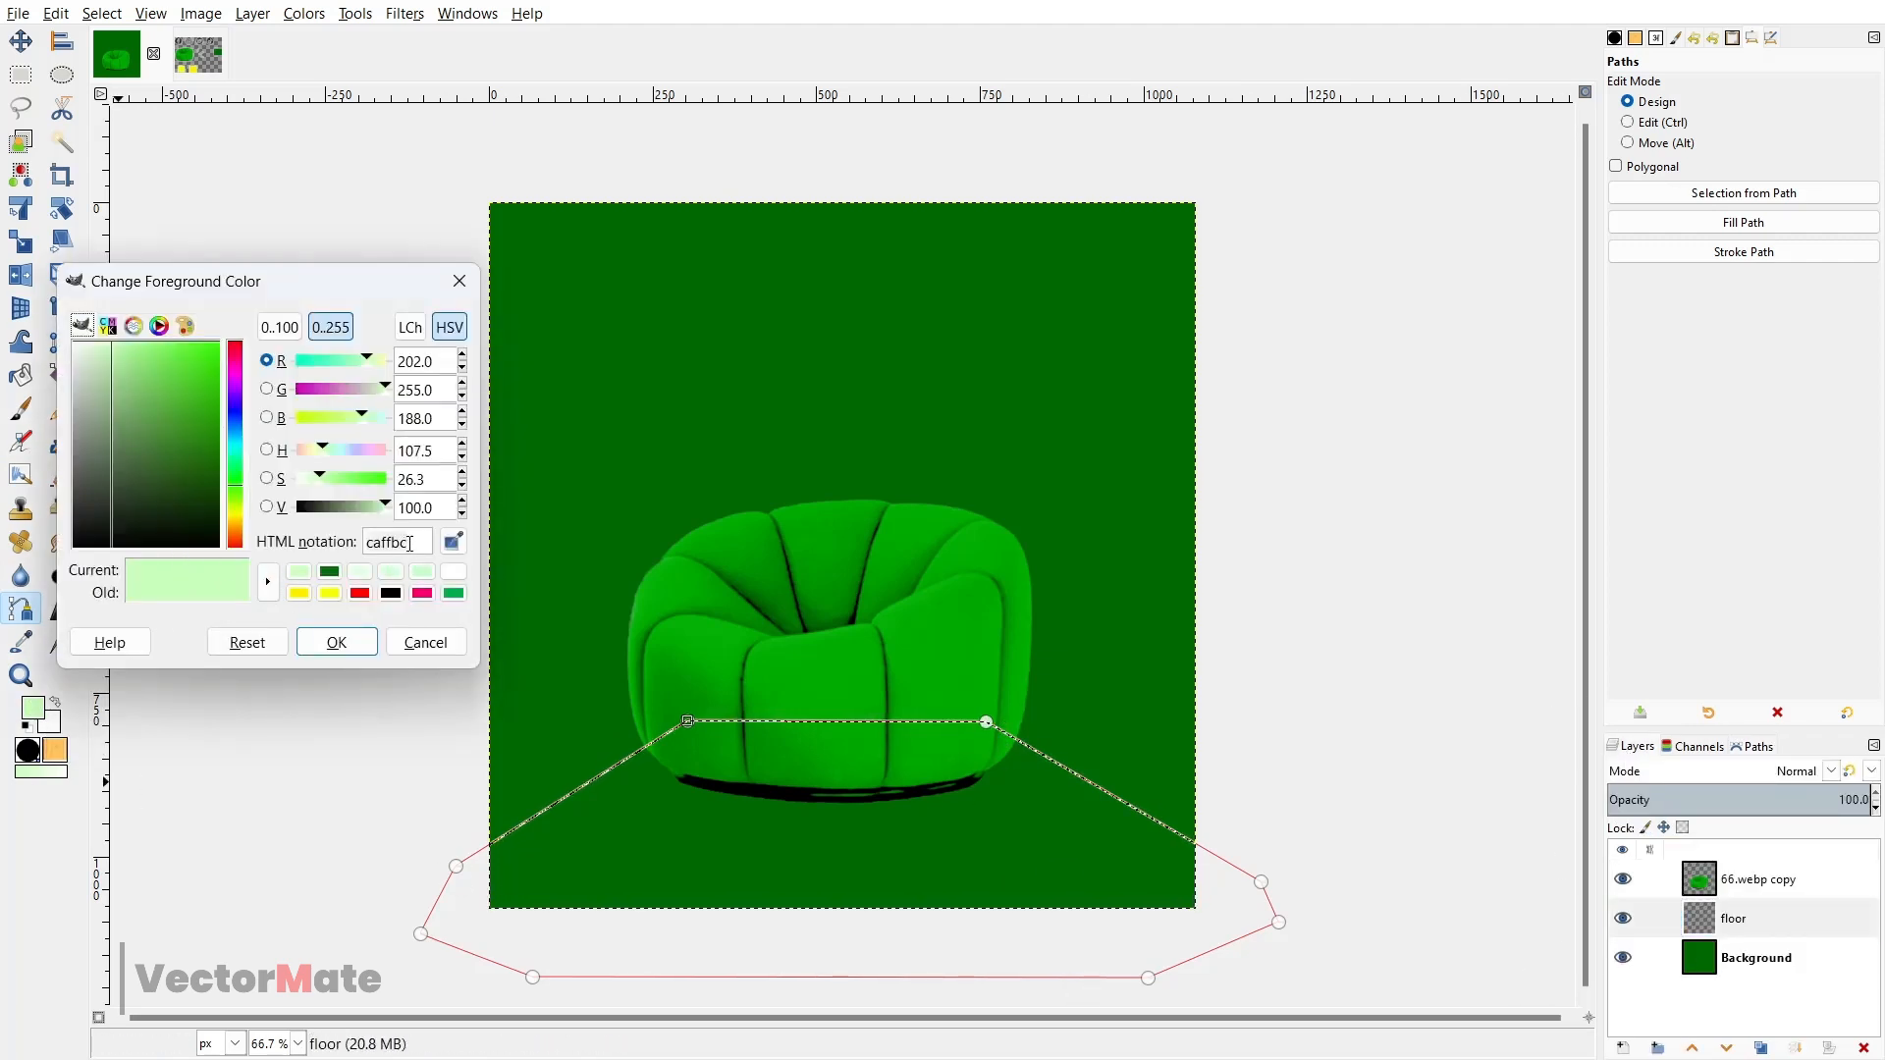
left_click(413, 650)
left_click_drag(33, 707, 864, 825)
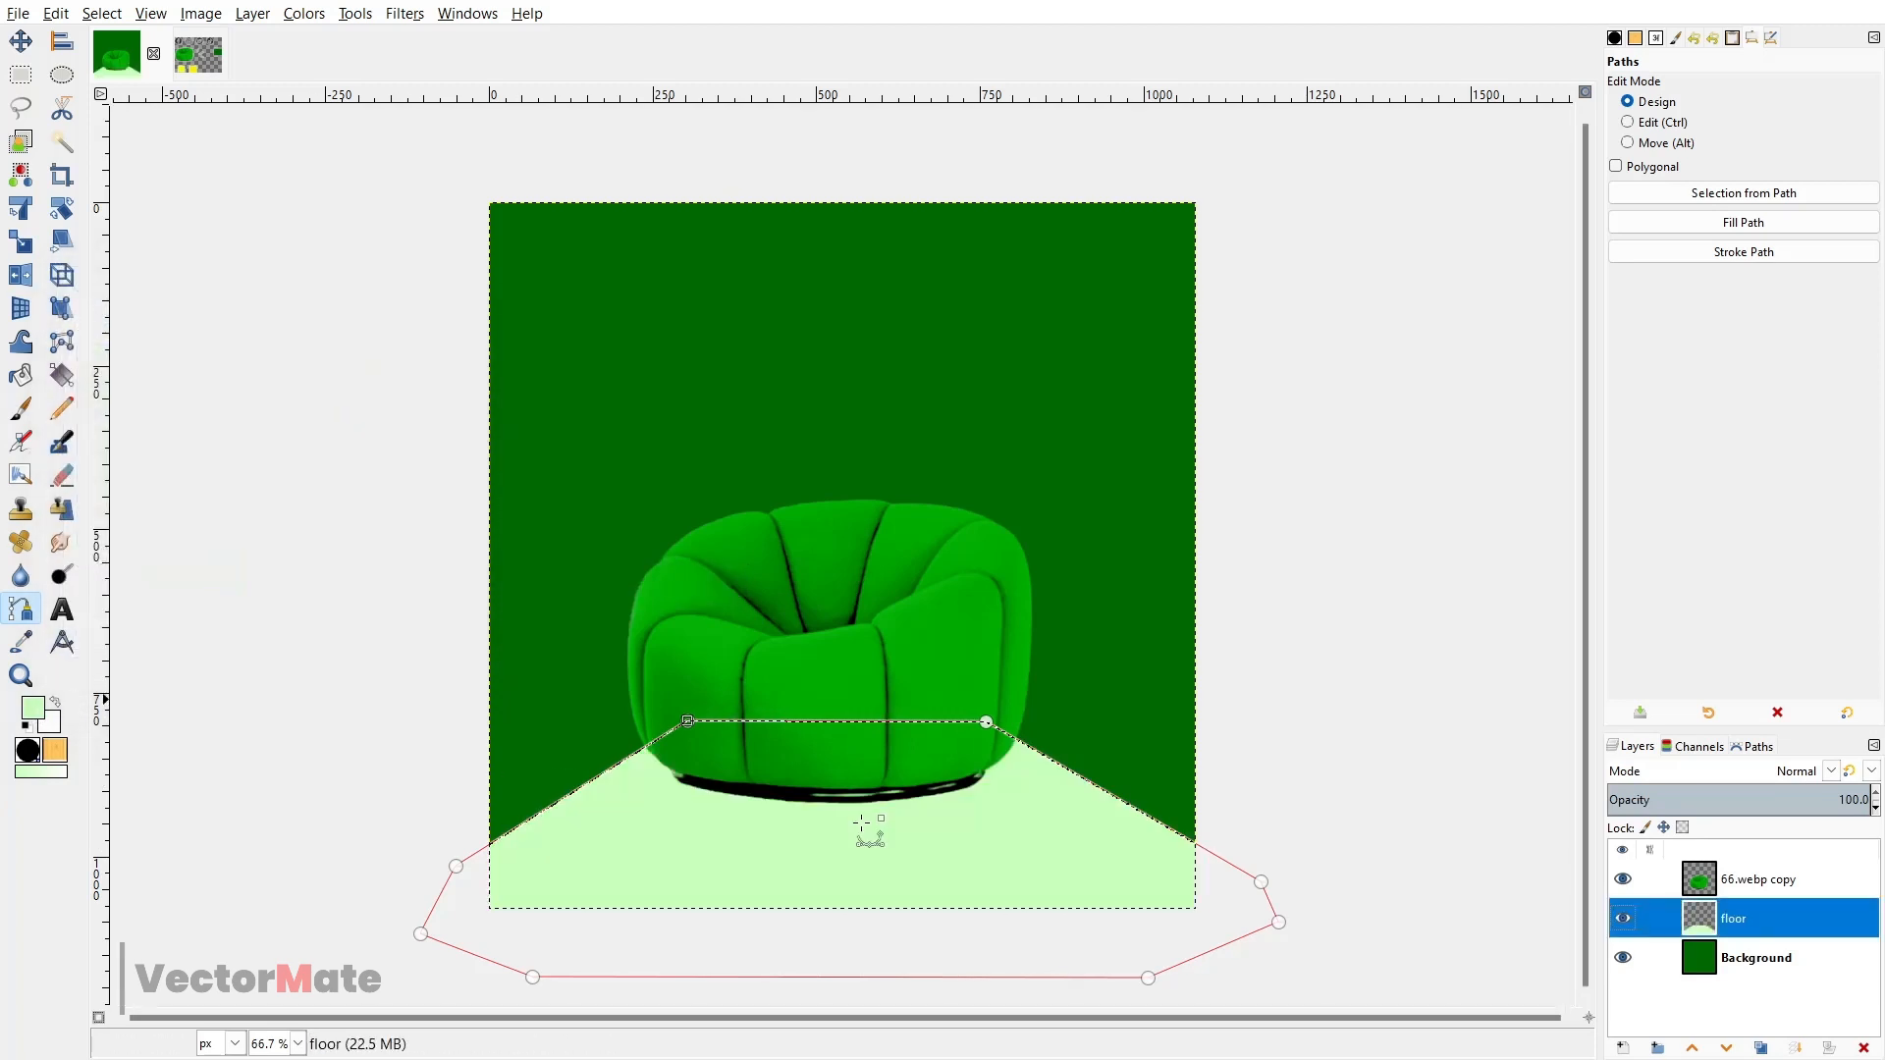
left_click(1756, 747)
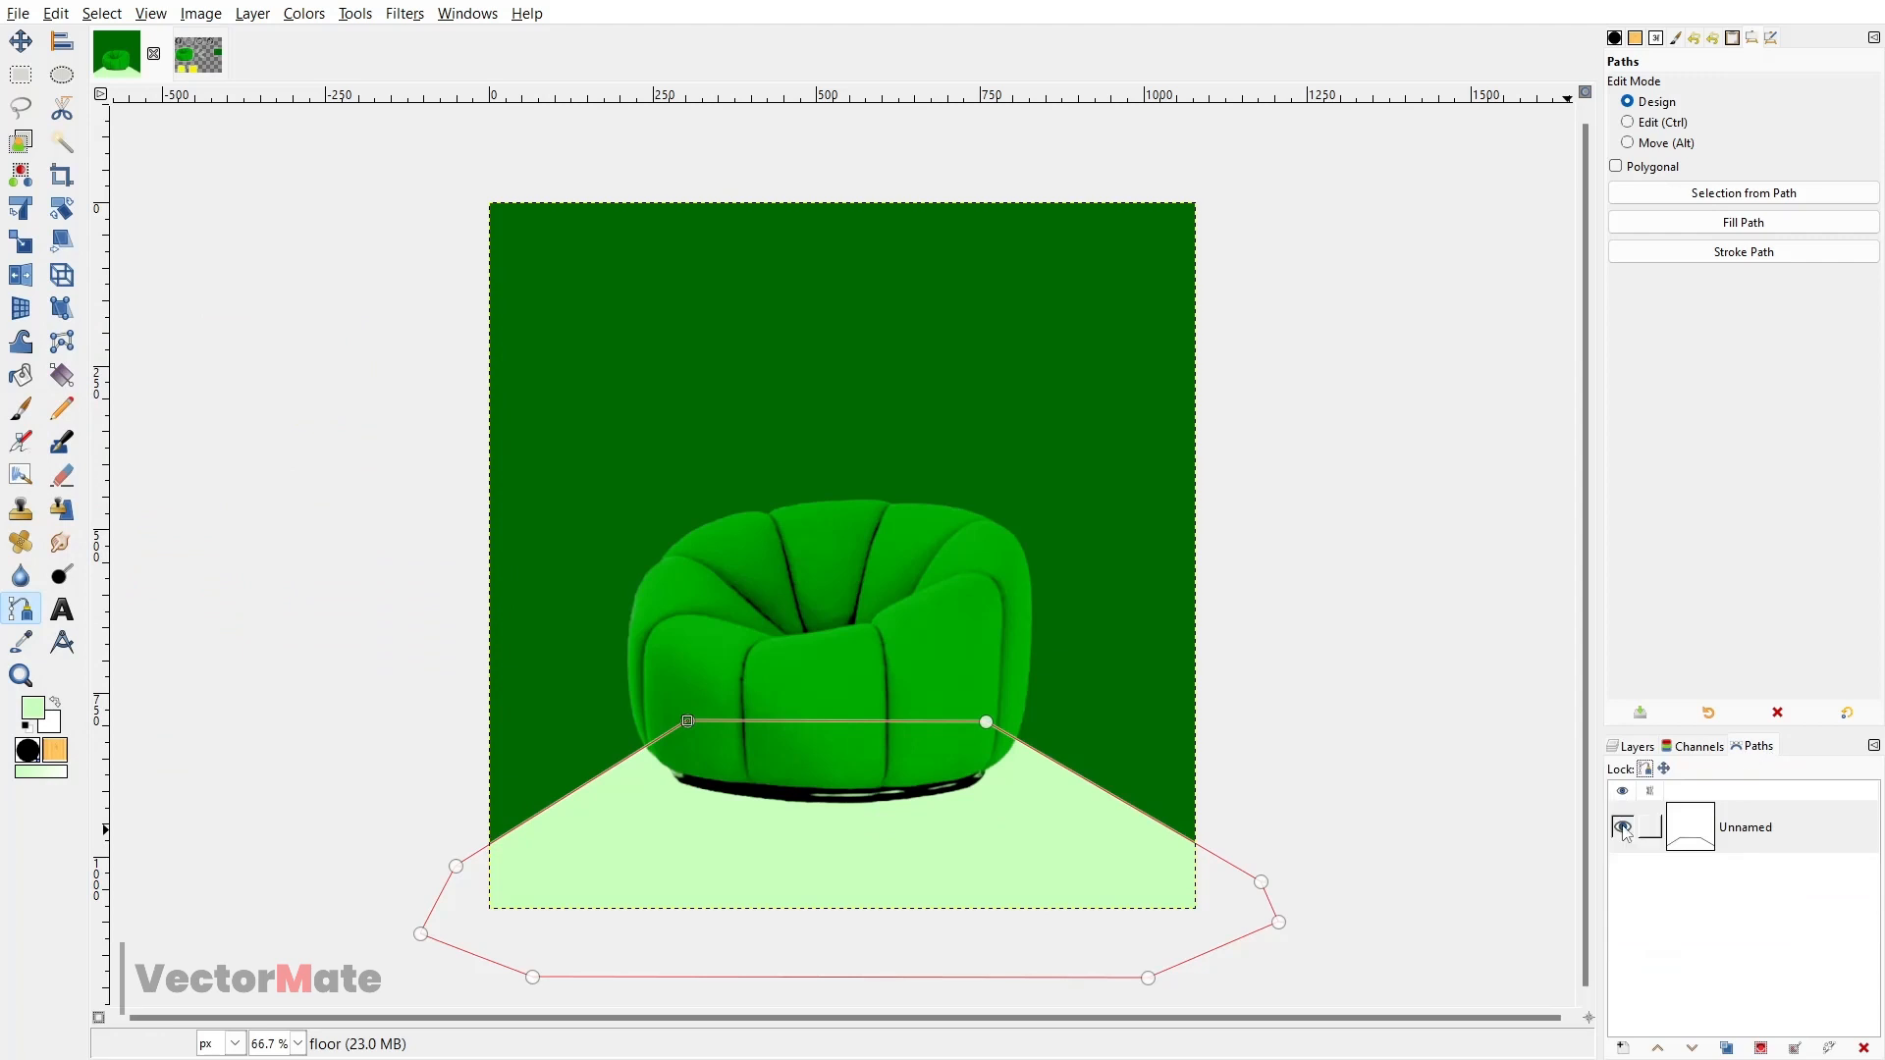
left_click(1632, 747)
- Add a transparent 1080 × 1080 px layer named square above the floor layer
key("r")
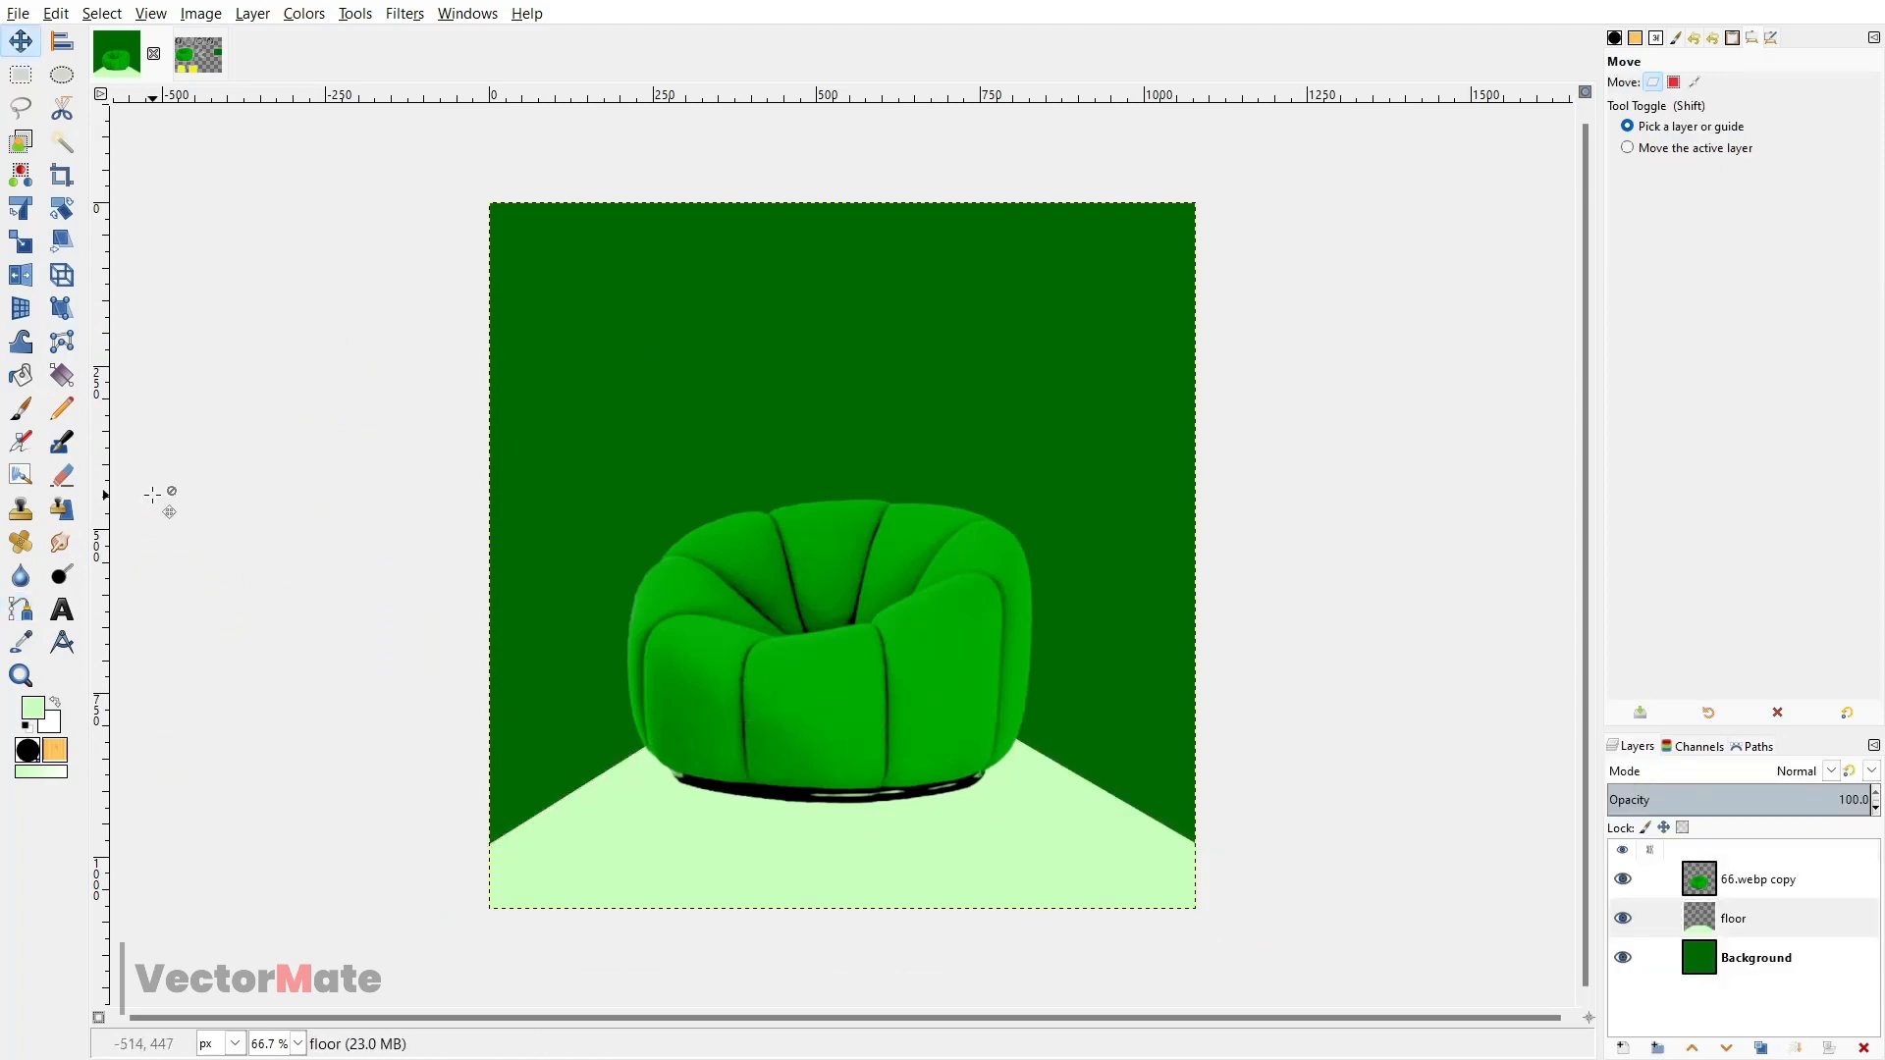
left_click(1621, 1048)
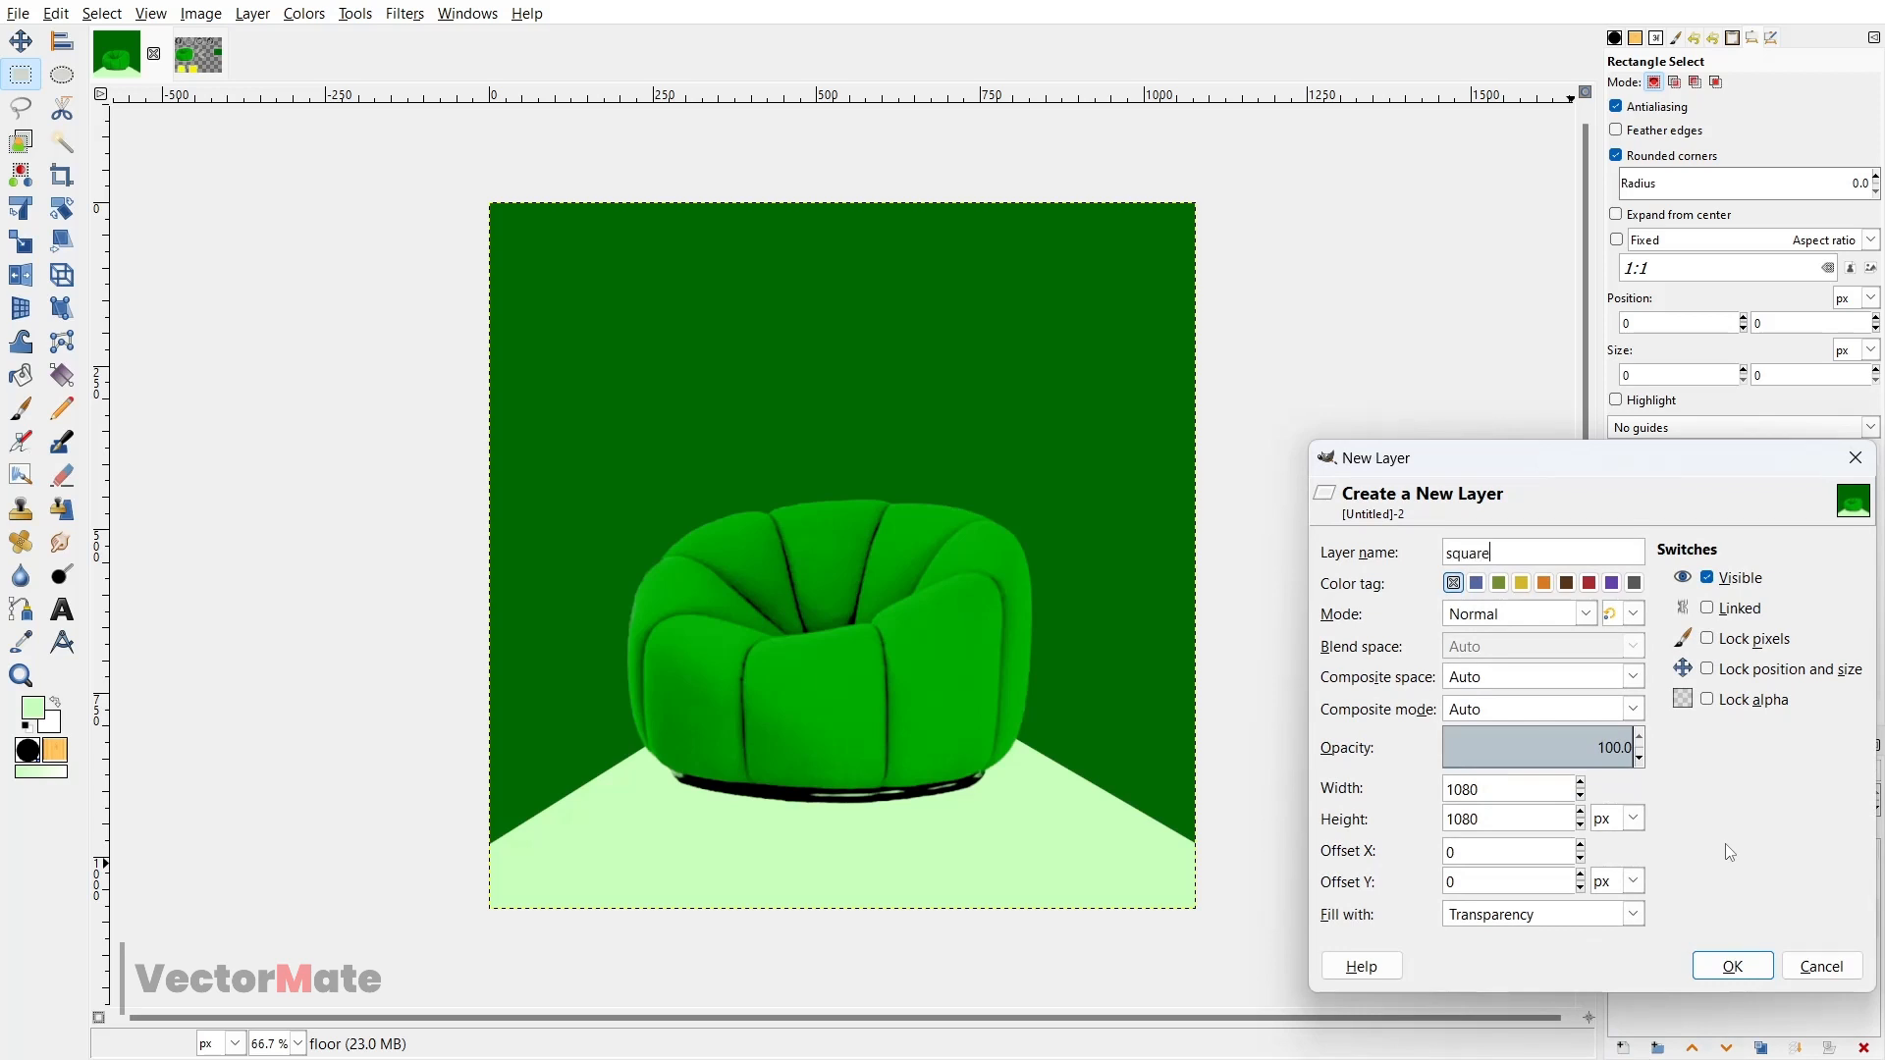
type("square")
left_click(1733, 966)
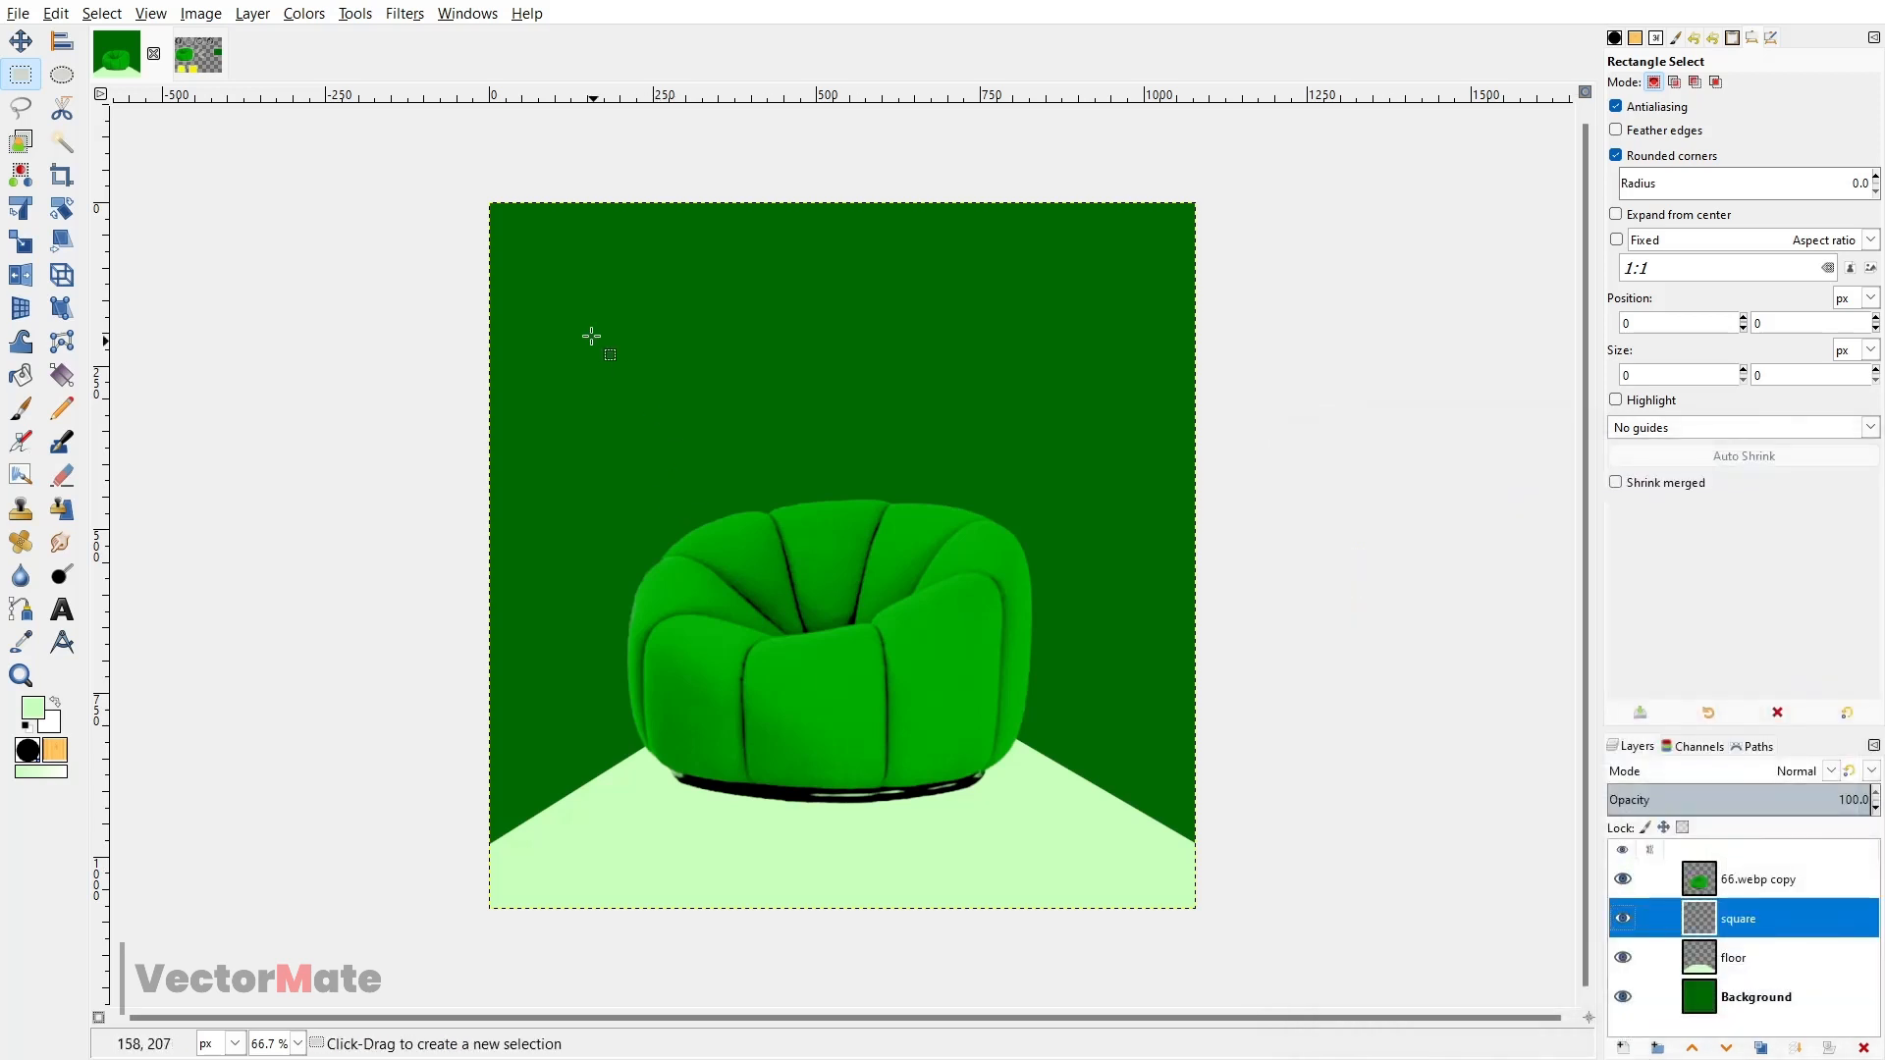
- Move the armchair slightly to the right to centre it over the floor
key("m")
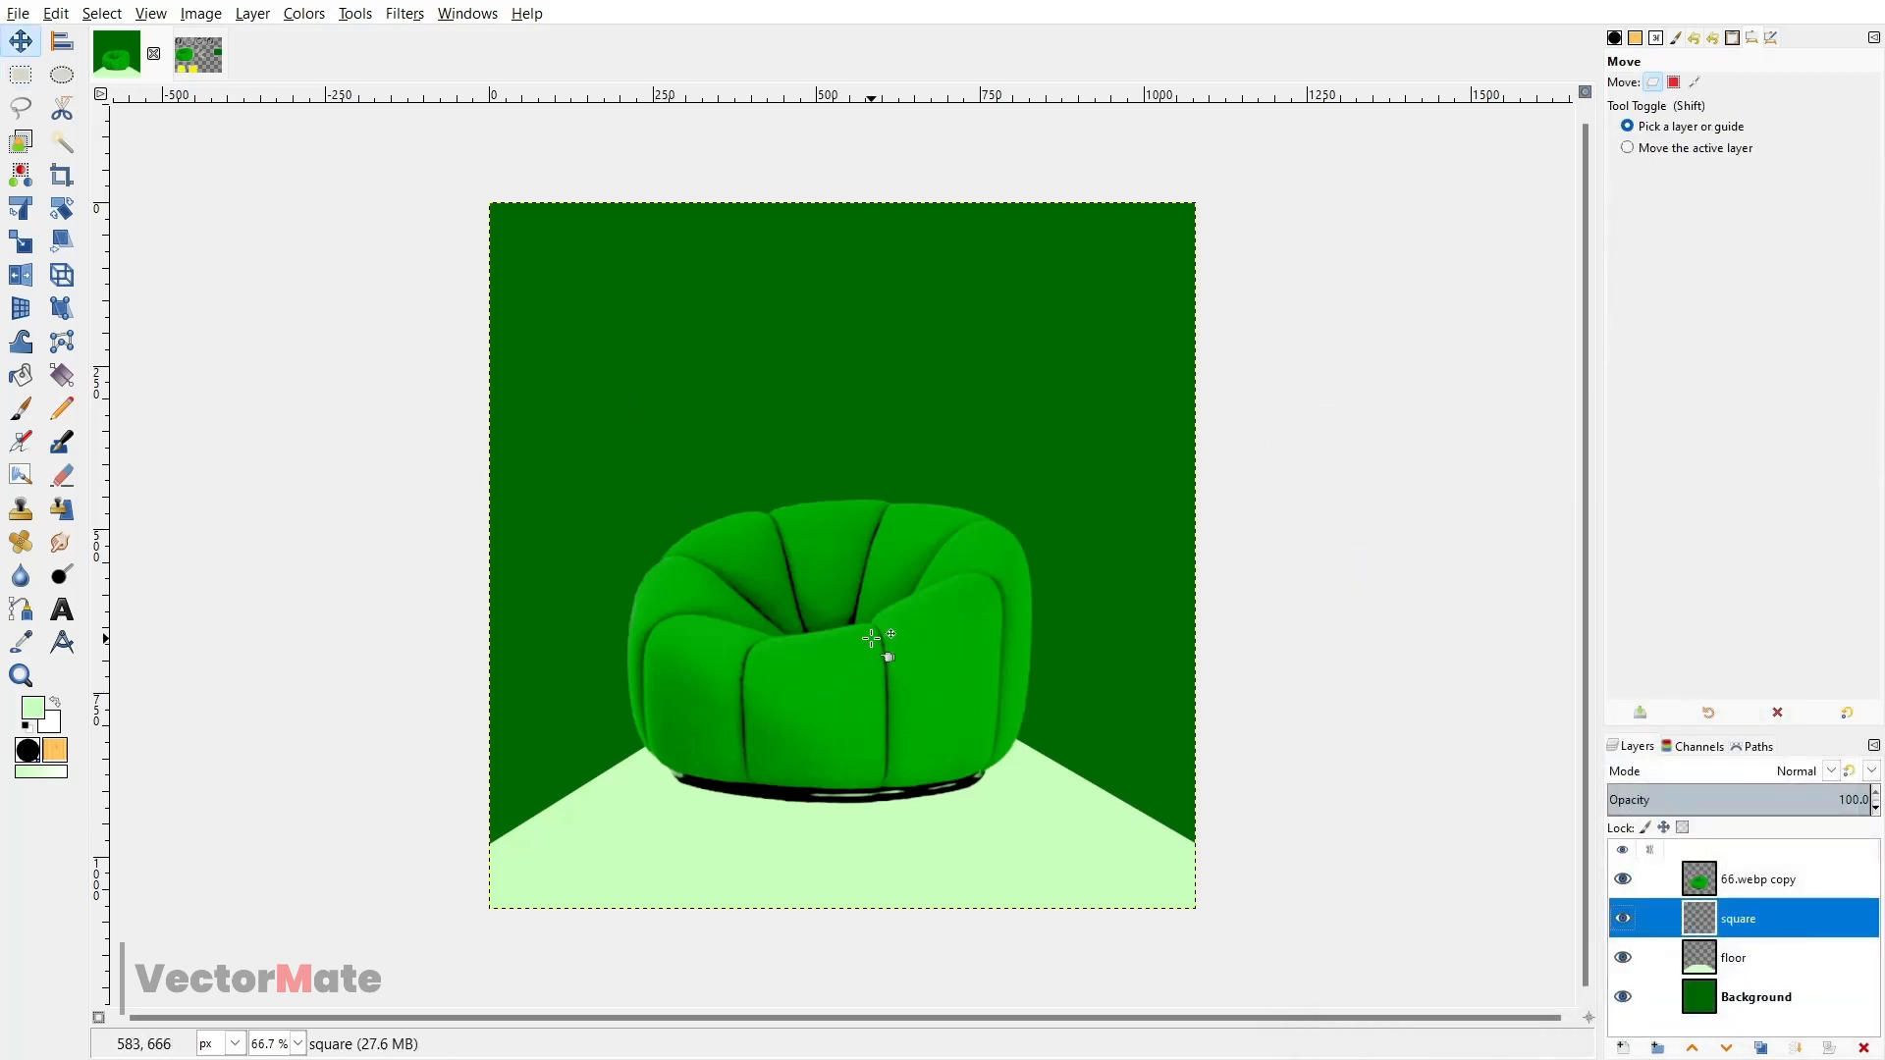
left_click_drag(872, 639, 882, 639)
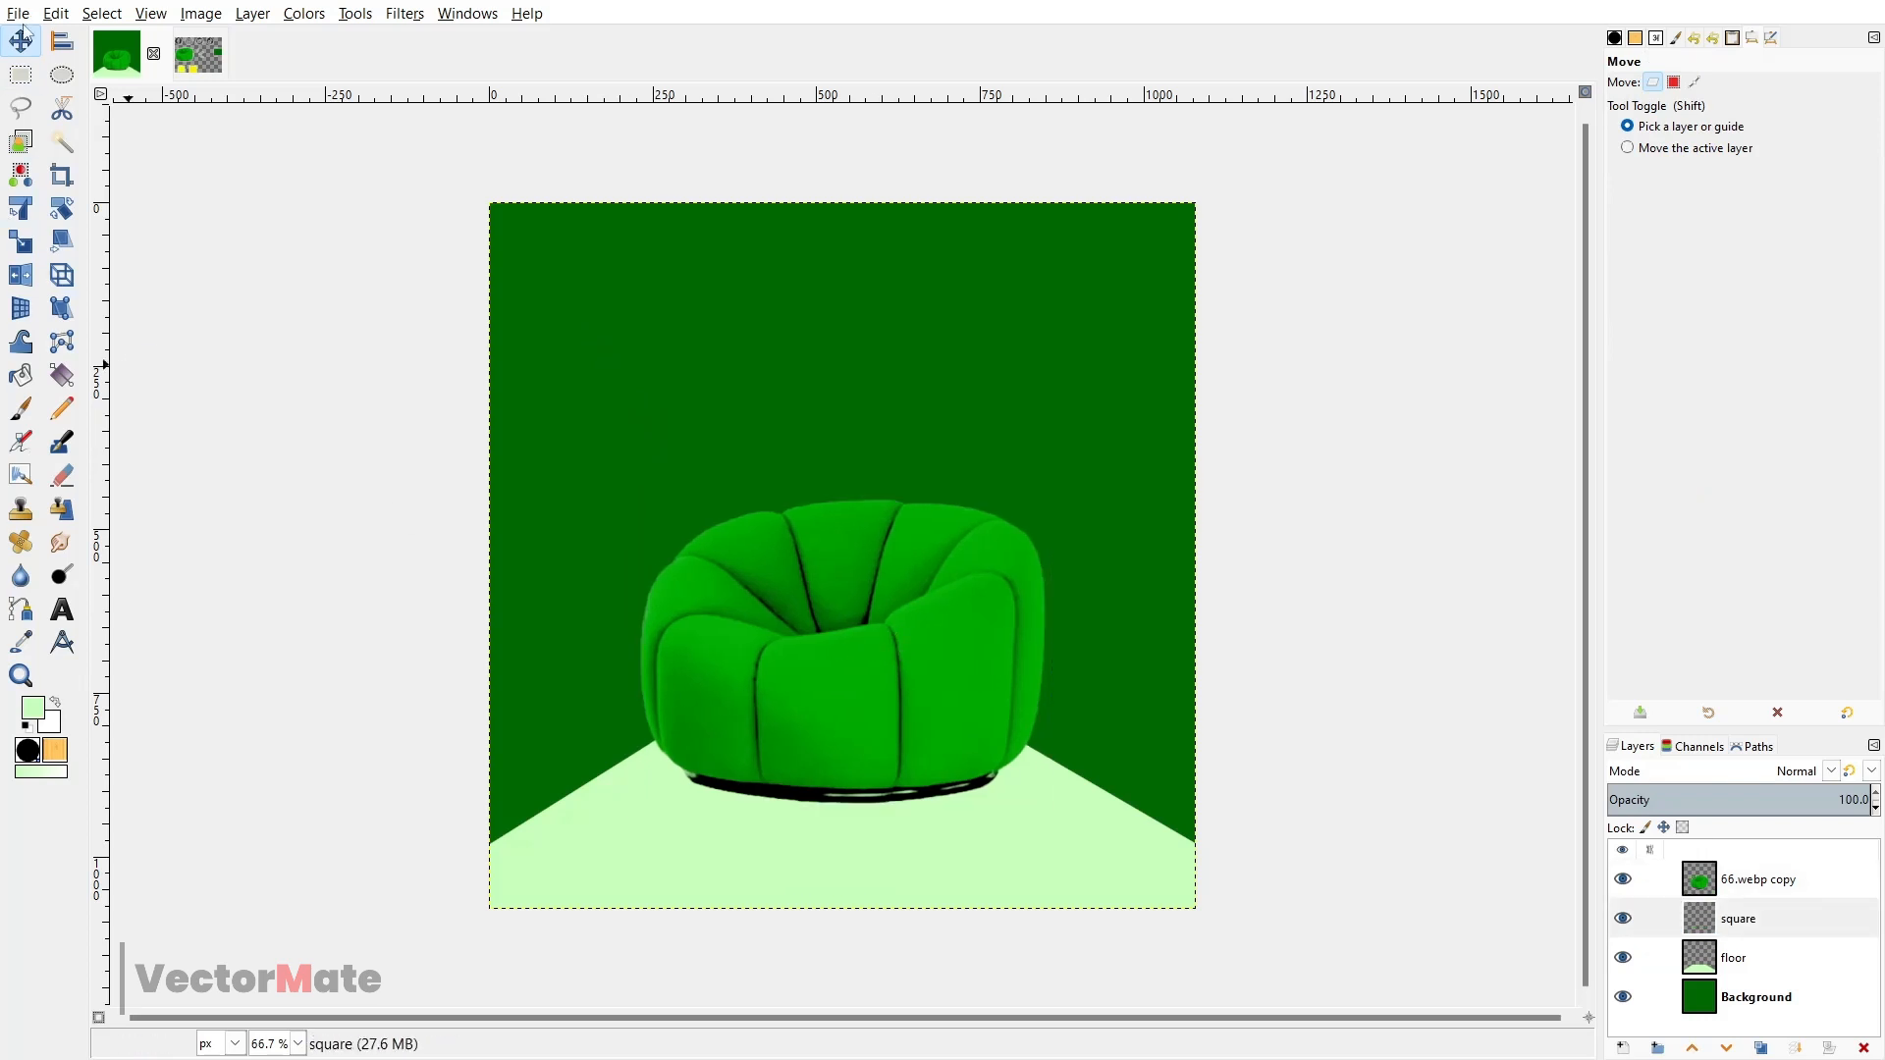
- Make a rectangular selection about 710 × 608 px on the wall behind the armchair, starting at about 185, 152
left_click(21, 75)
left_click_drag(633, 322, 1081, 703)
left_click_drag(657, 527, 628, 529)
left_click_drag(825, 343, 841, 332)
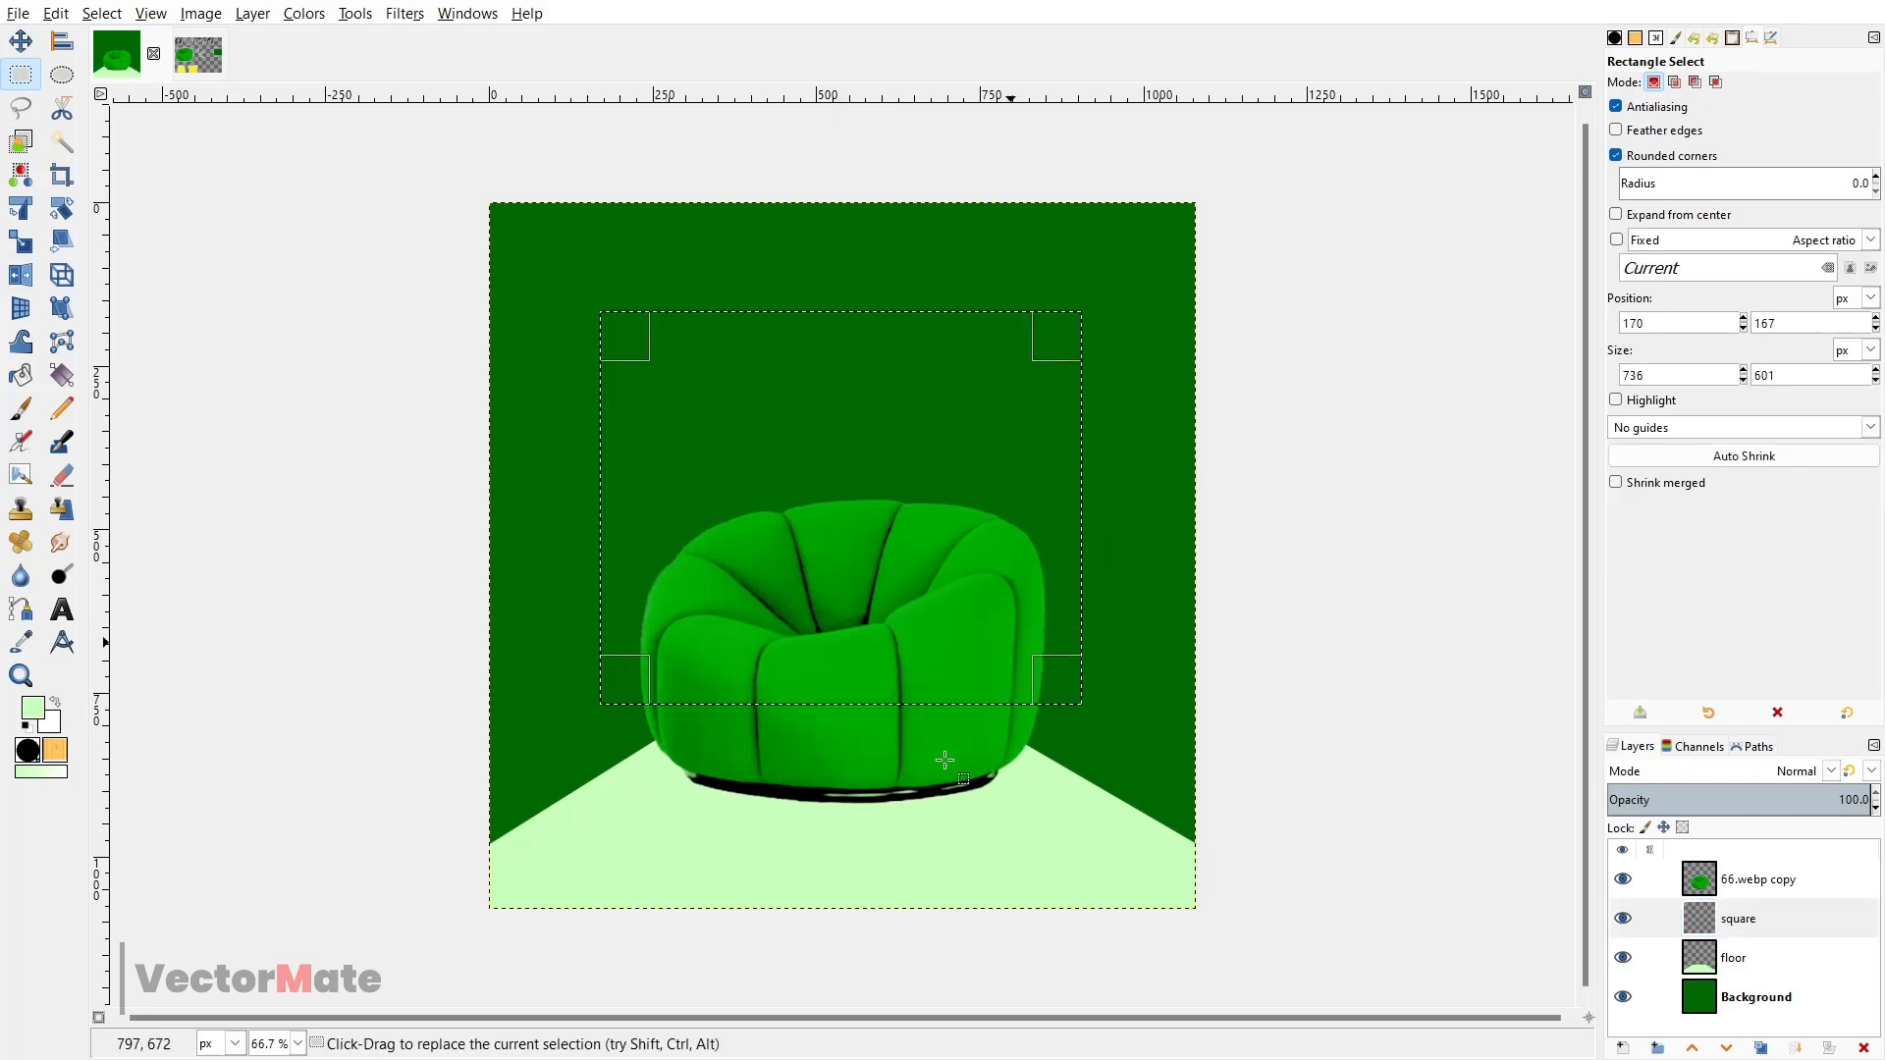
left_click_drag(836, 687, 837, 707)
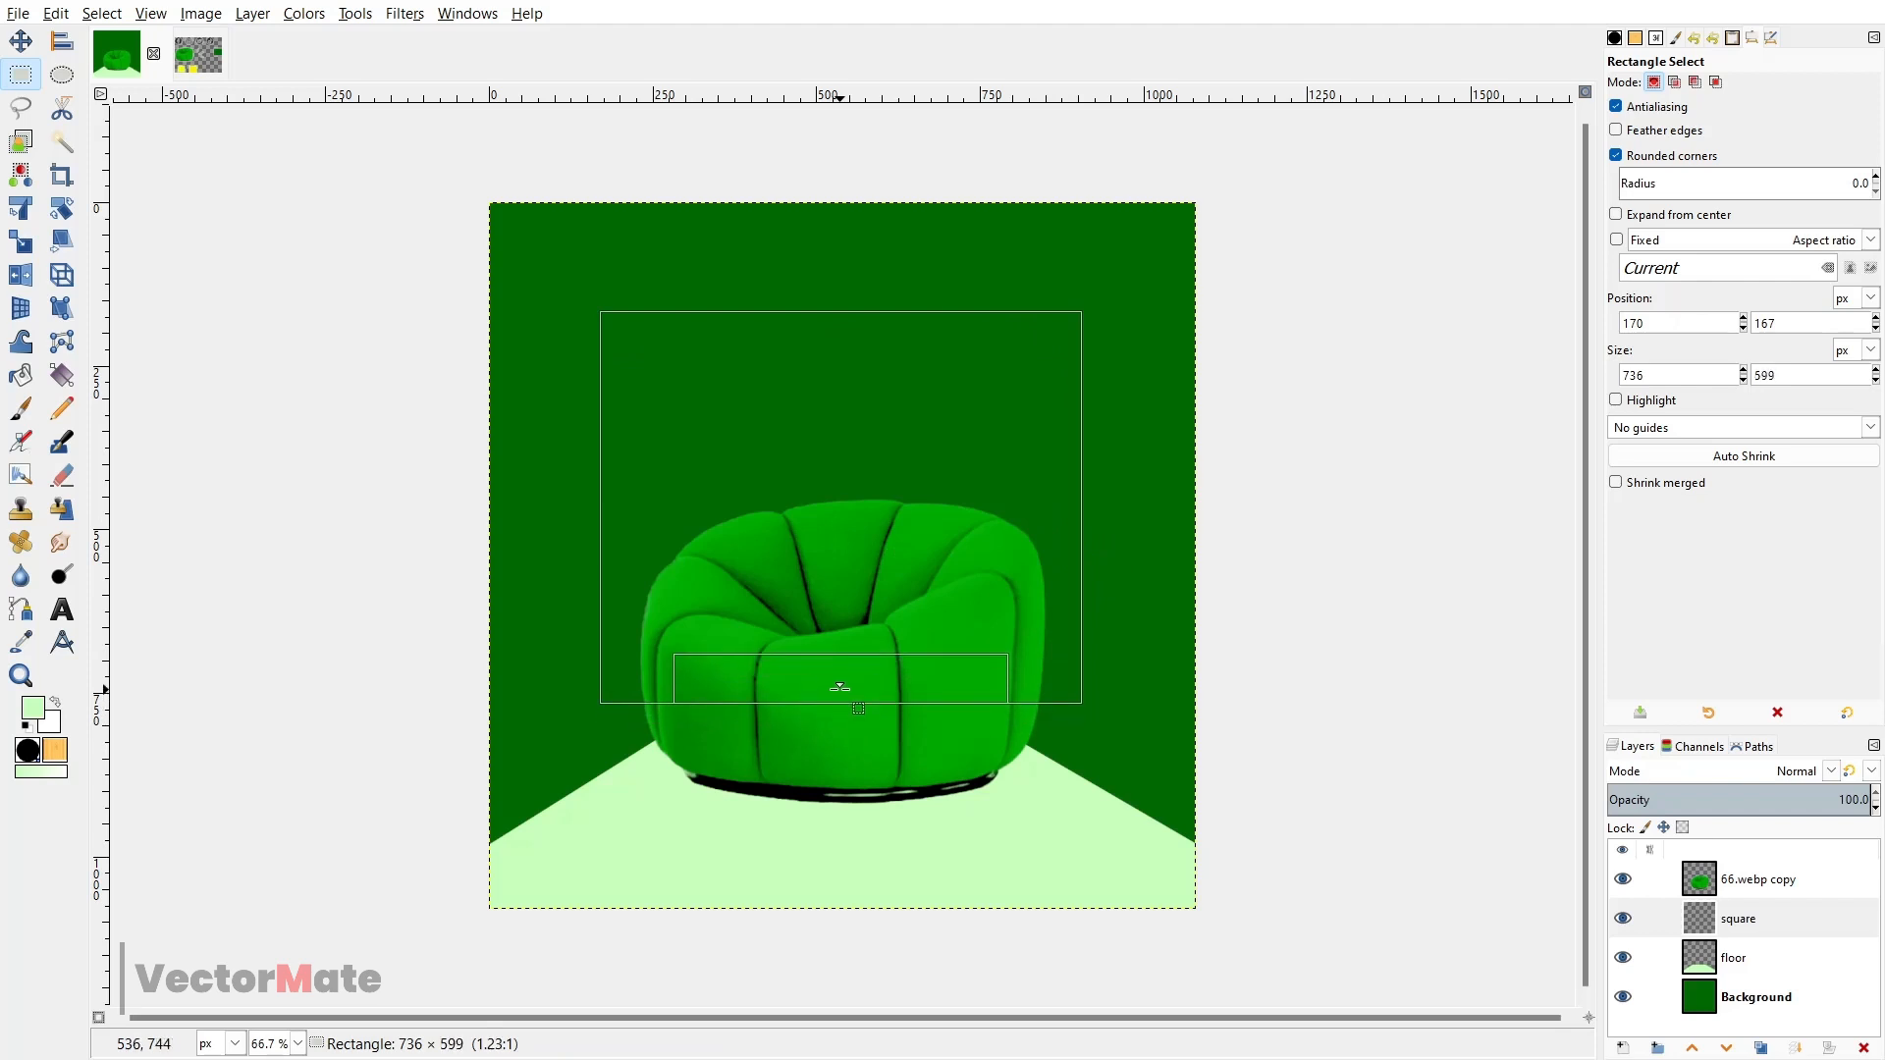
left_click_drag(640, 432, 646, 431)
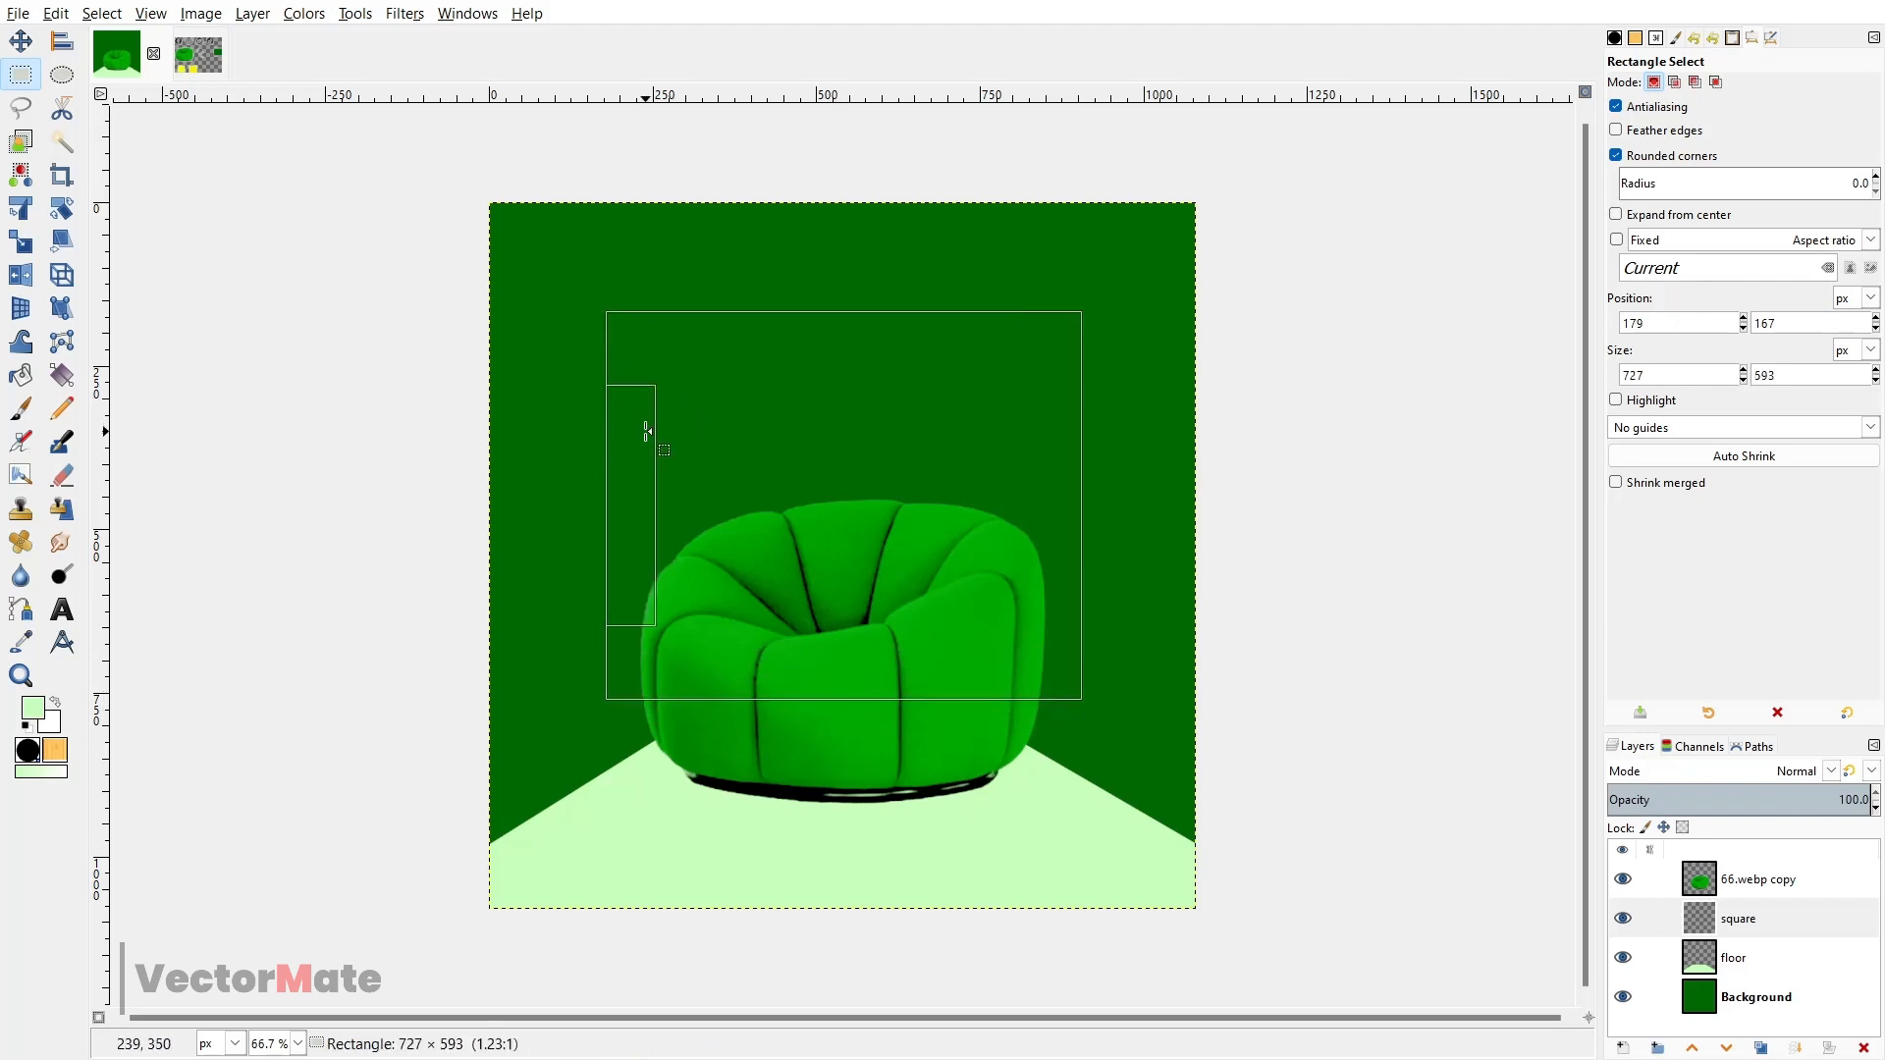
left_click_drag(1069, 517, 1062, 517)
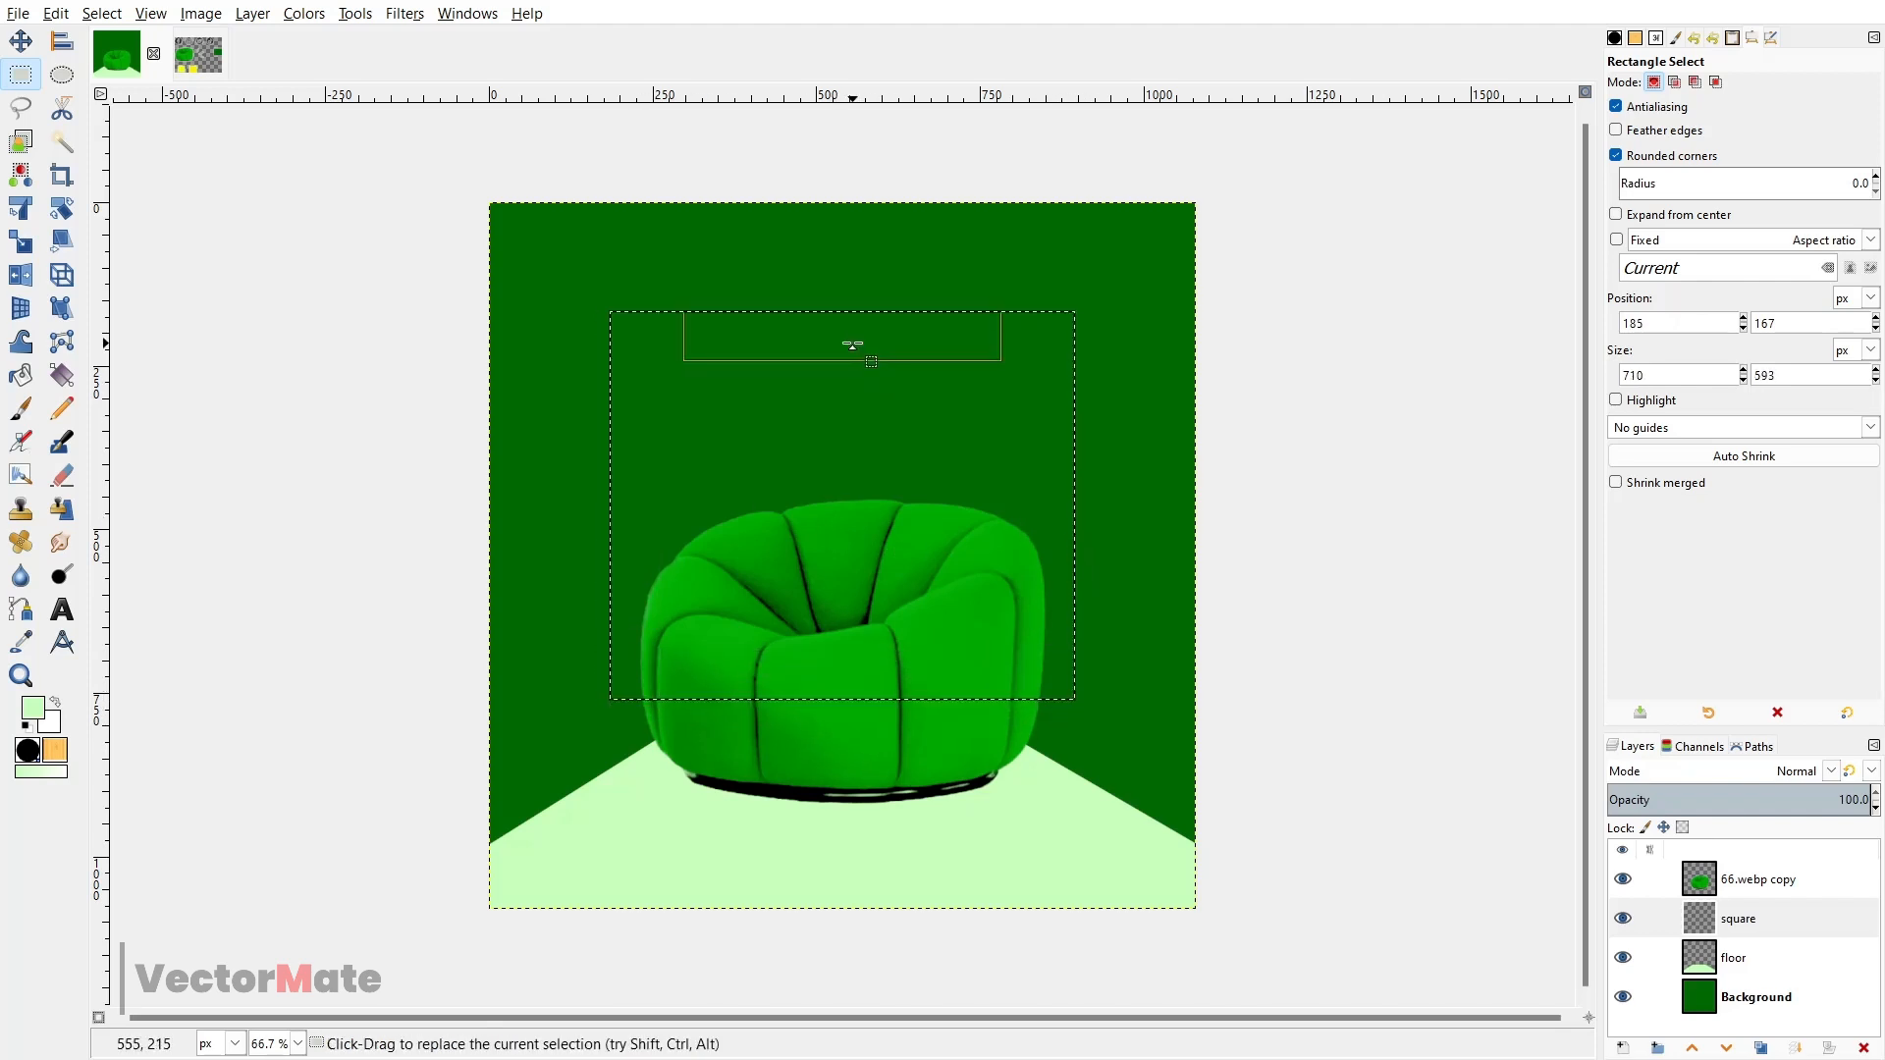
left_click_drag(853, 344, 852, 334)
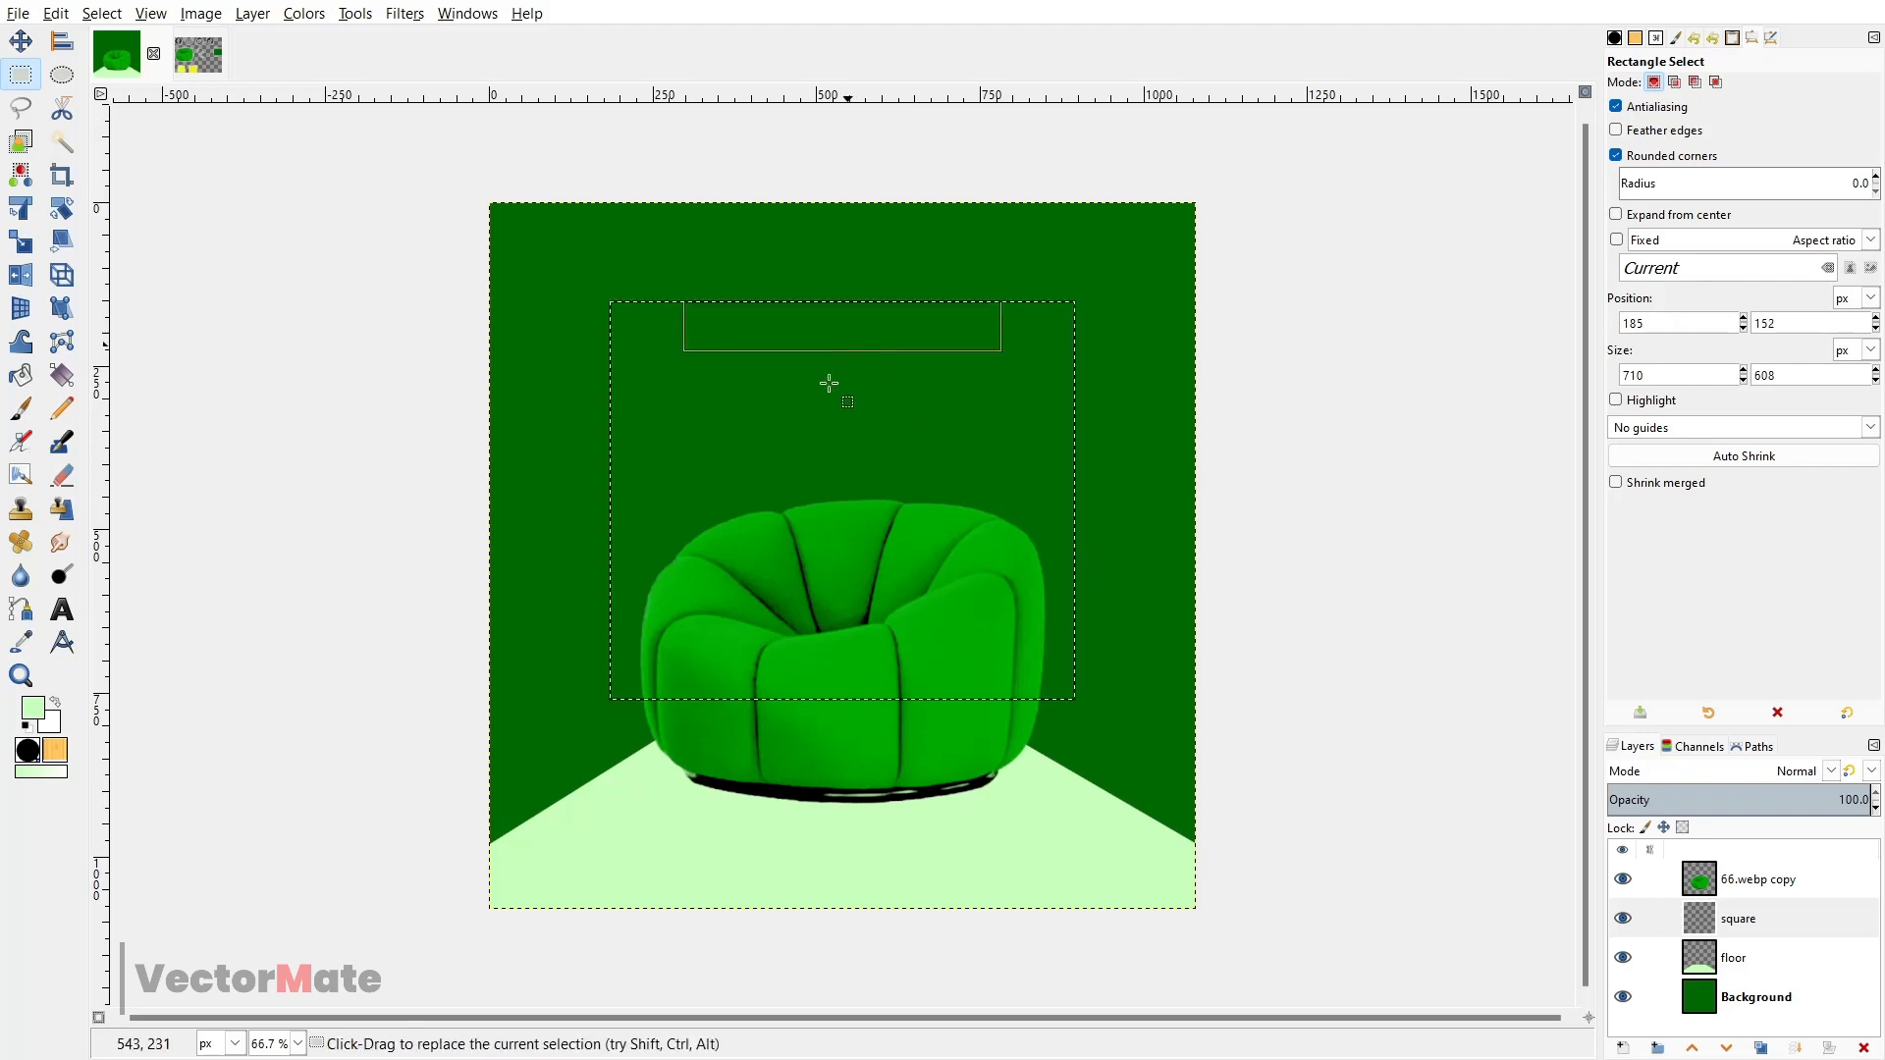
- Turn the rectangular selection into an 8 px hard border and fill it with white on the square layer
left_click(101, 13)
left_click(126, 313)
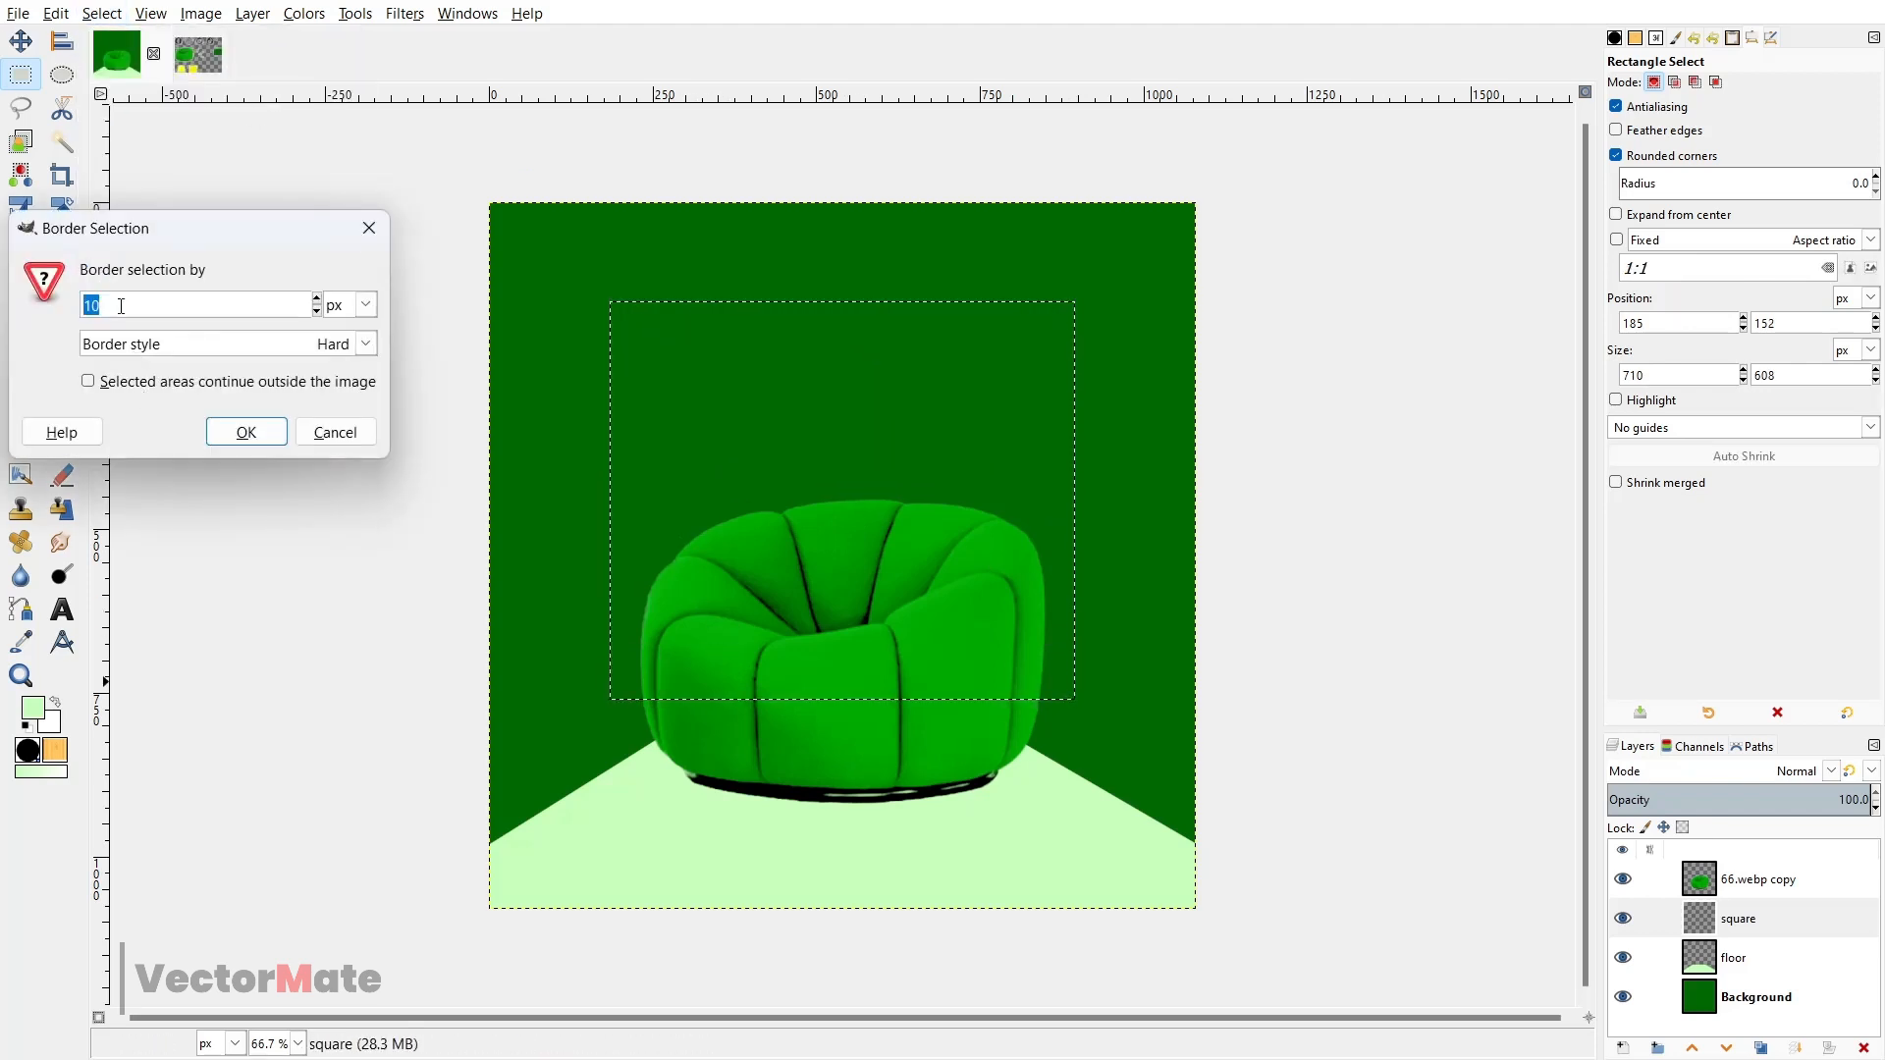
type("8")
left_click(246, 432)
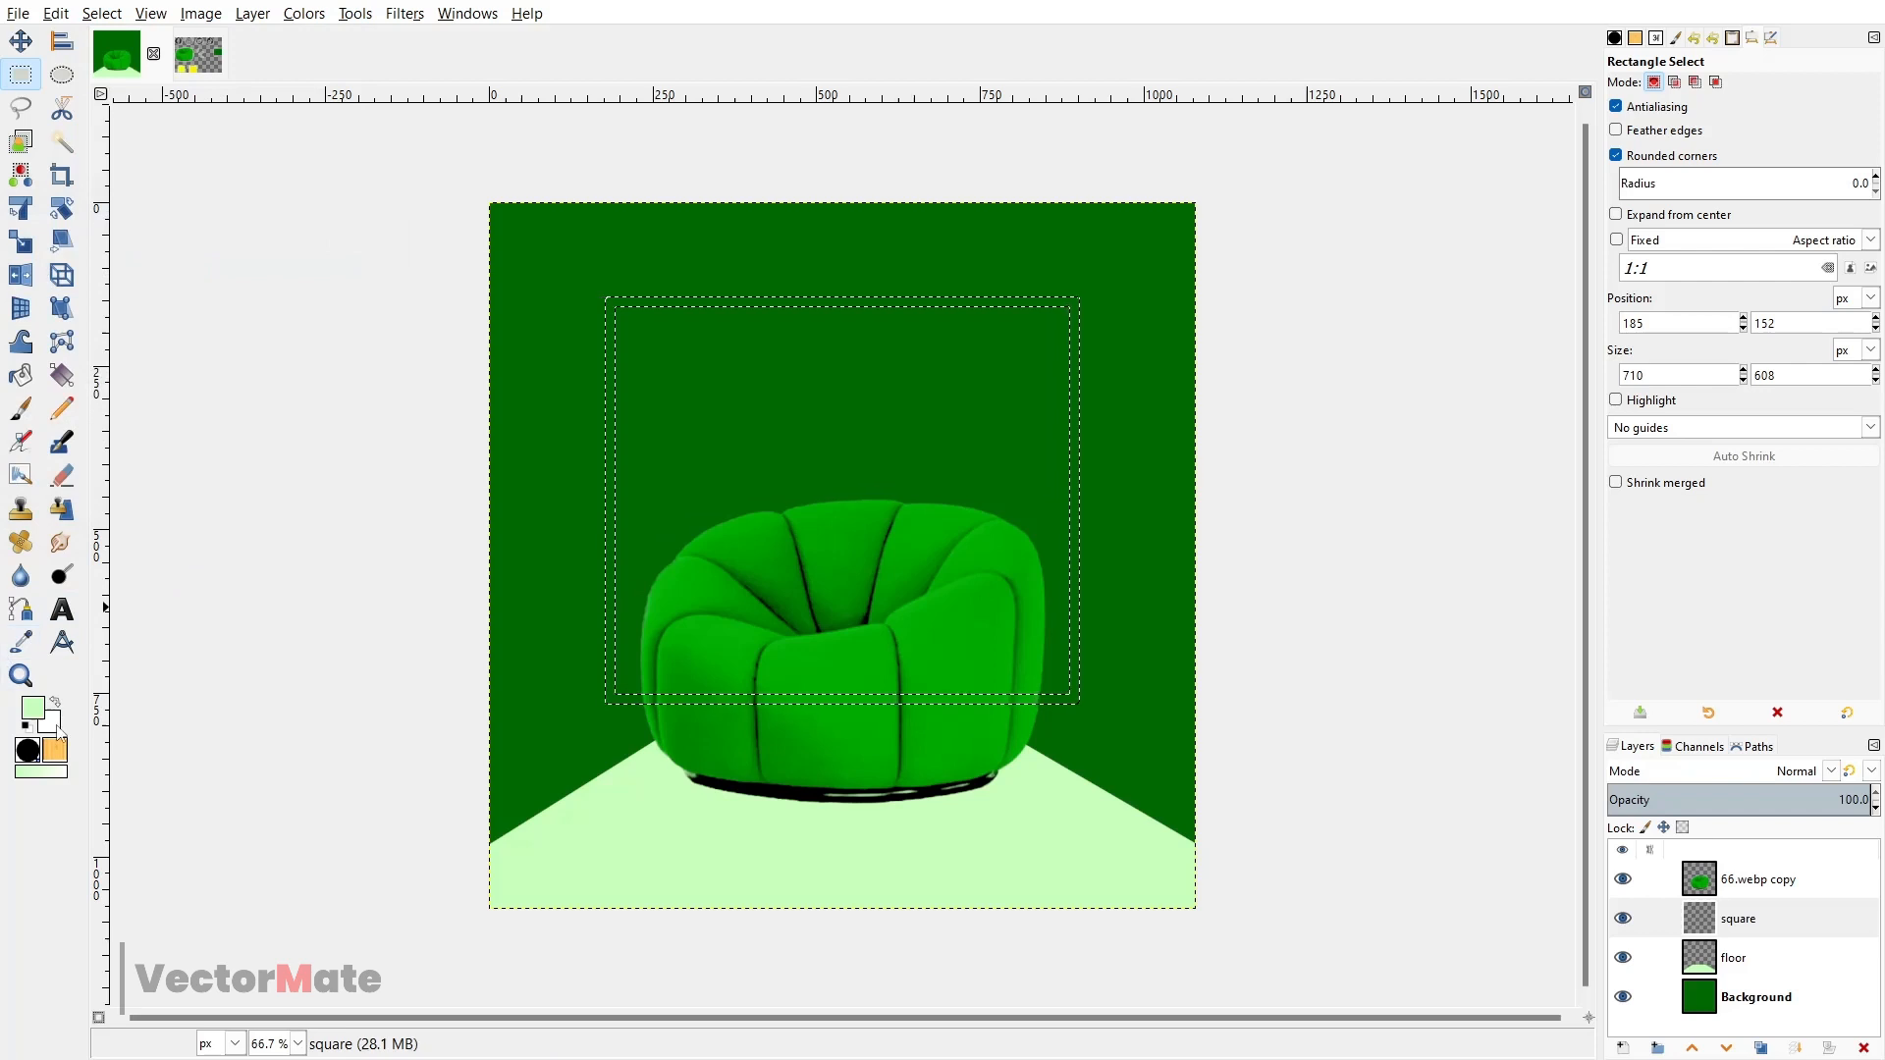
left_click_drag(57, 728, 602, 593)
key("ctrl+shift")
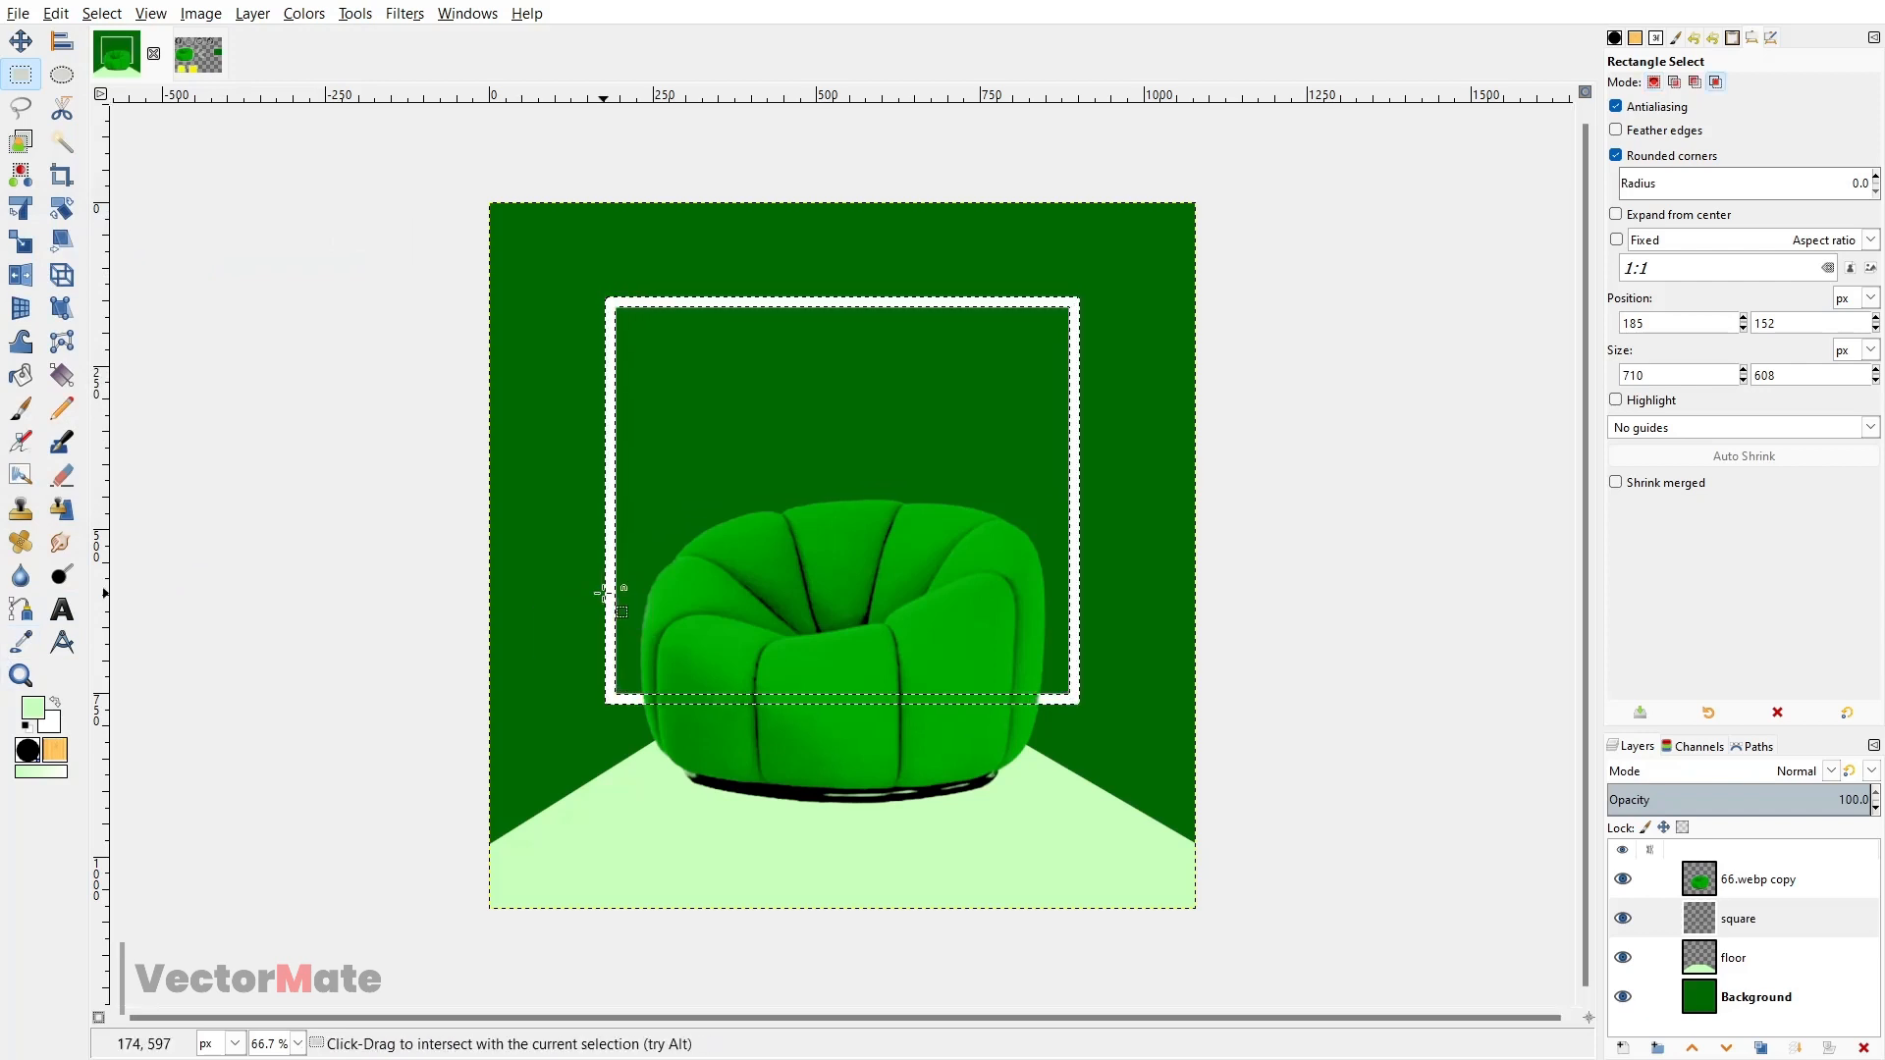
- Add a transparent layer named square 2 directly above the floor layer
left_click(1734, 957)
key("ctrl+shift+n")
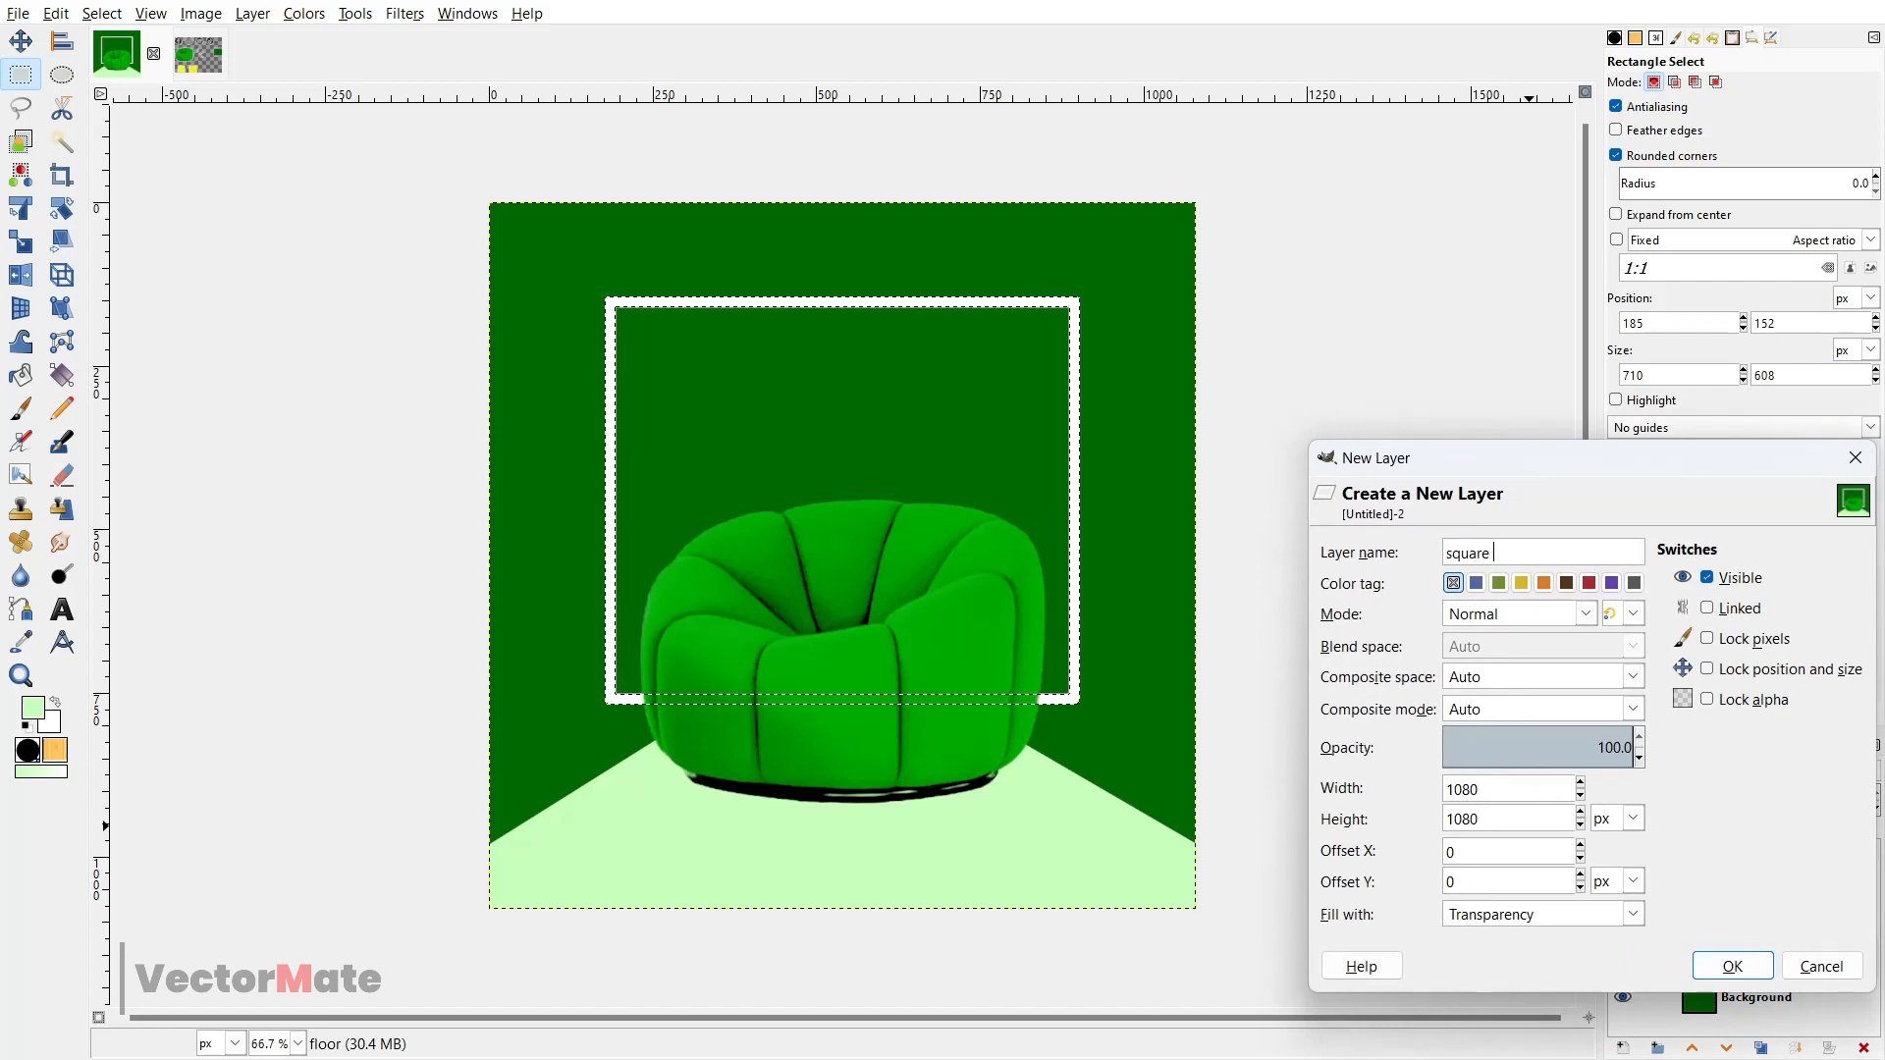
left_click(1733, 966)
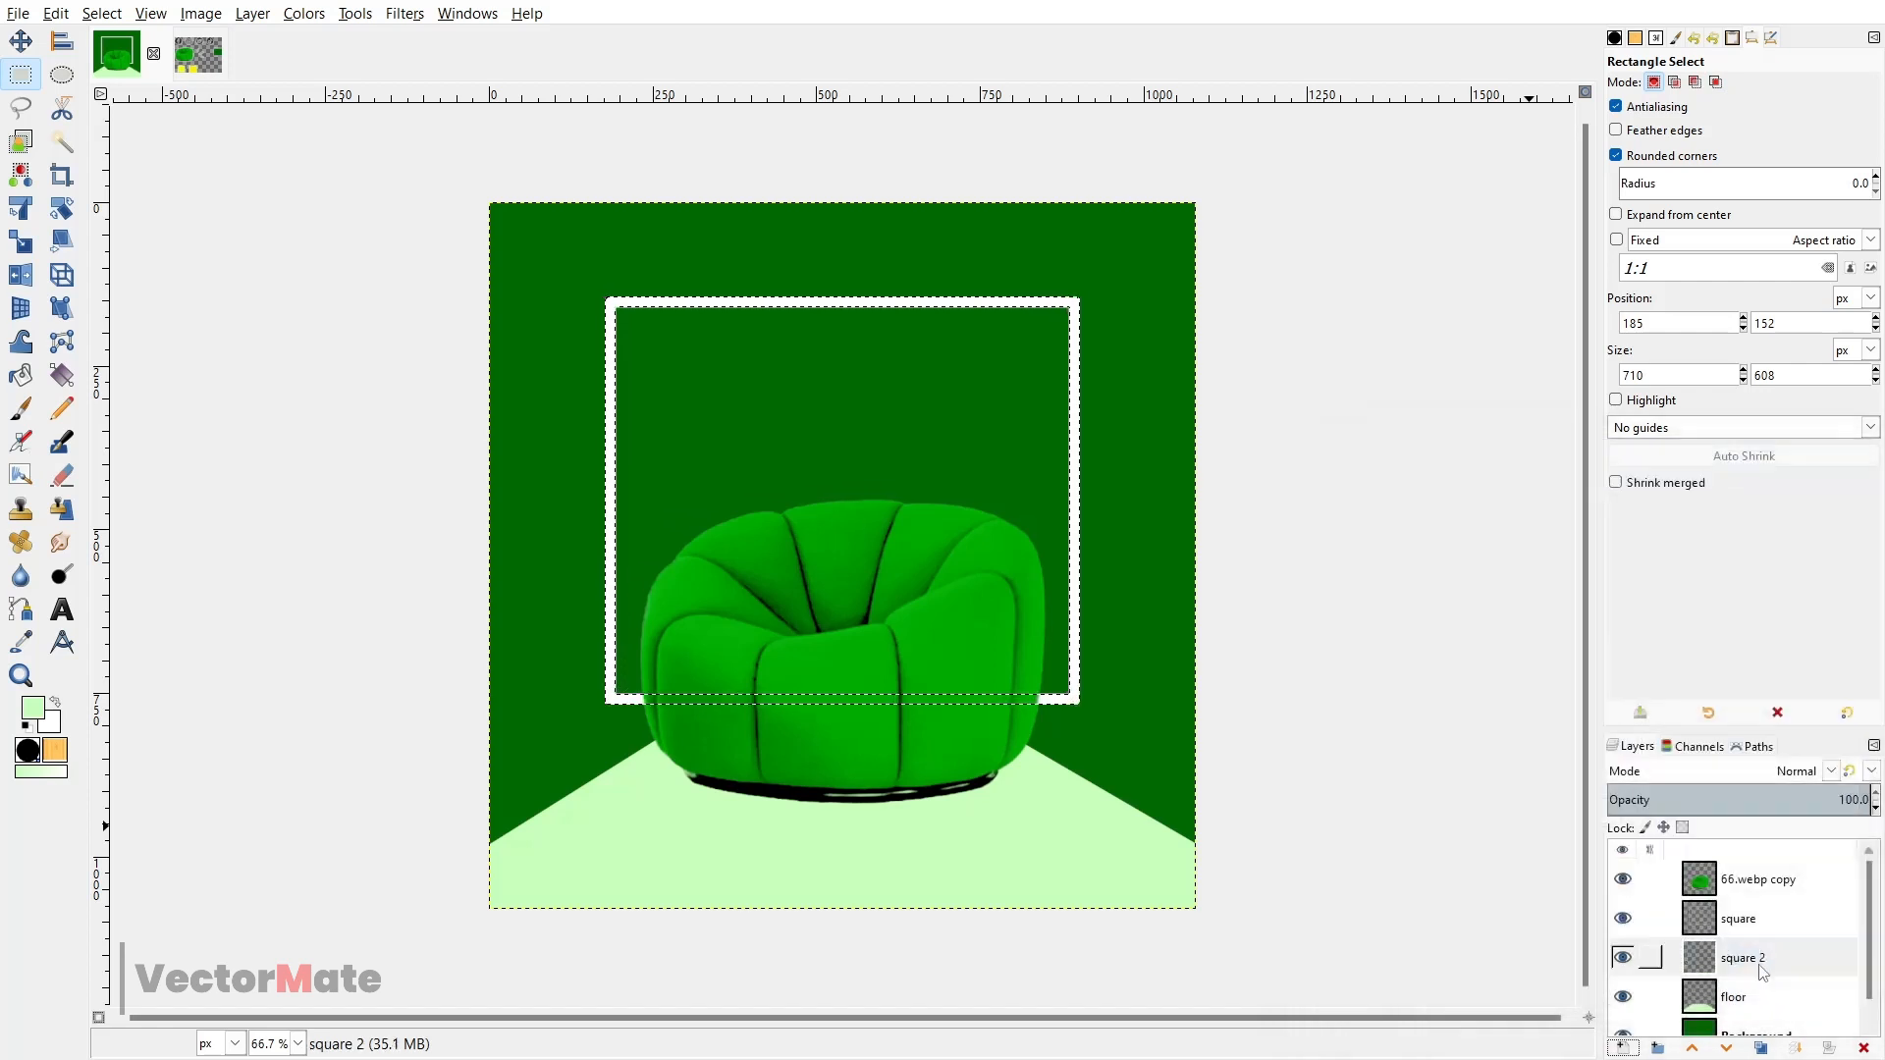
- Remove the hole from the frame selection and grow the selection by 10 px
left_click(102, 13)
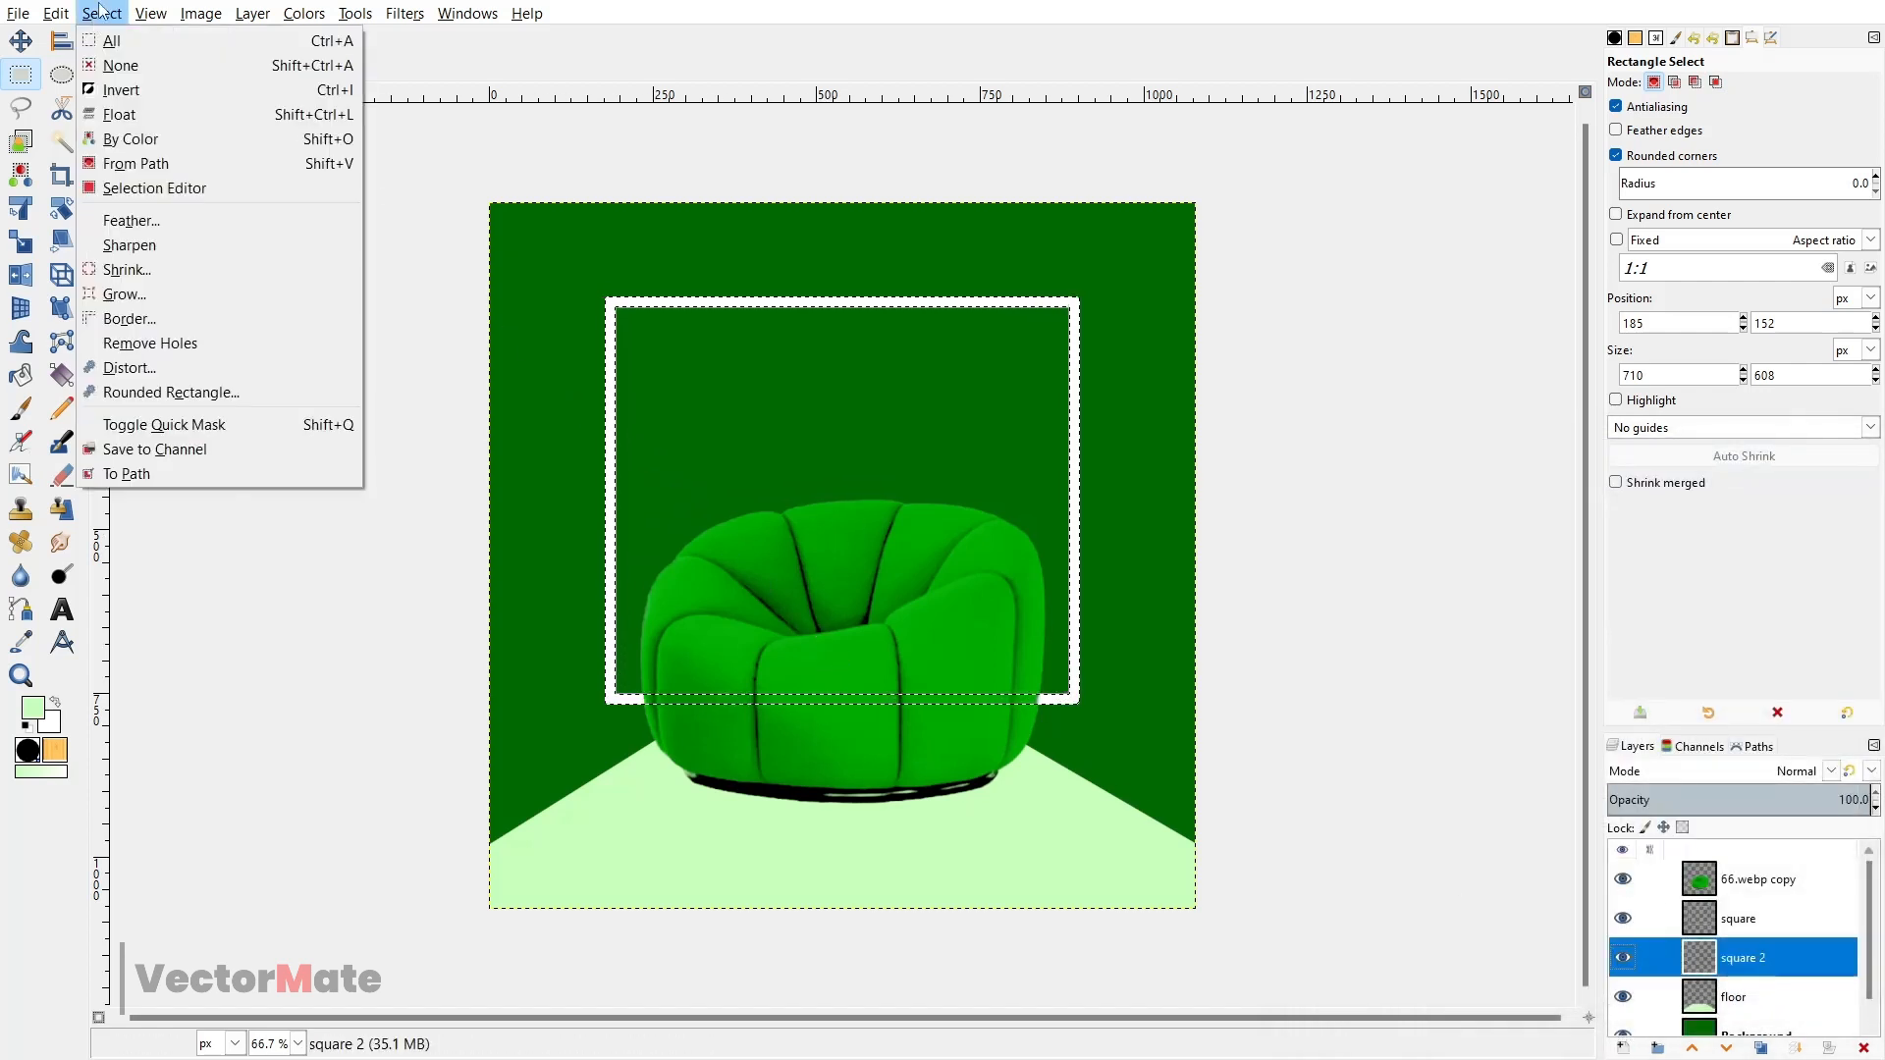
left_click(152, 338)
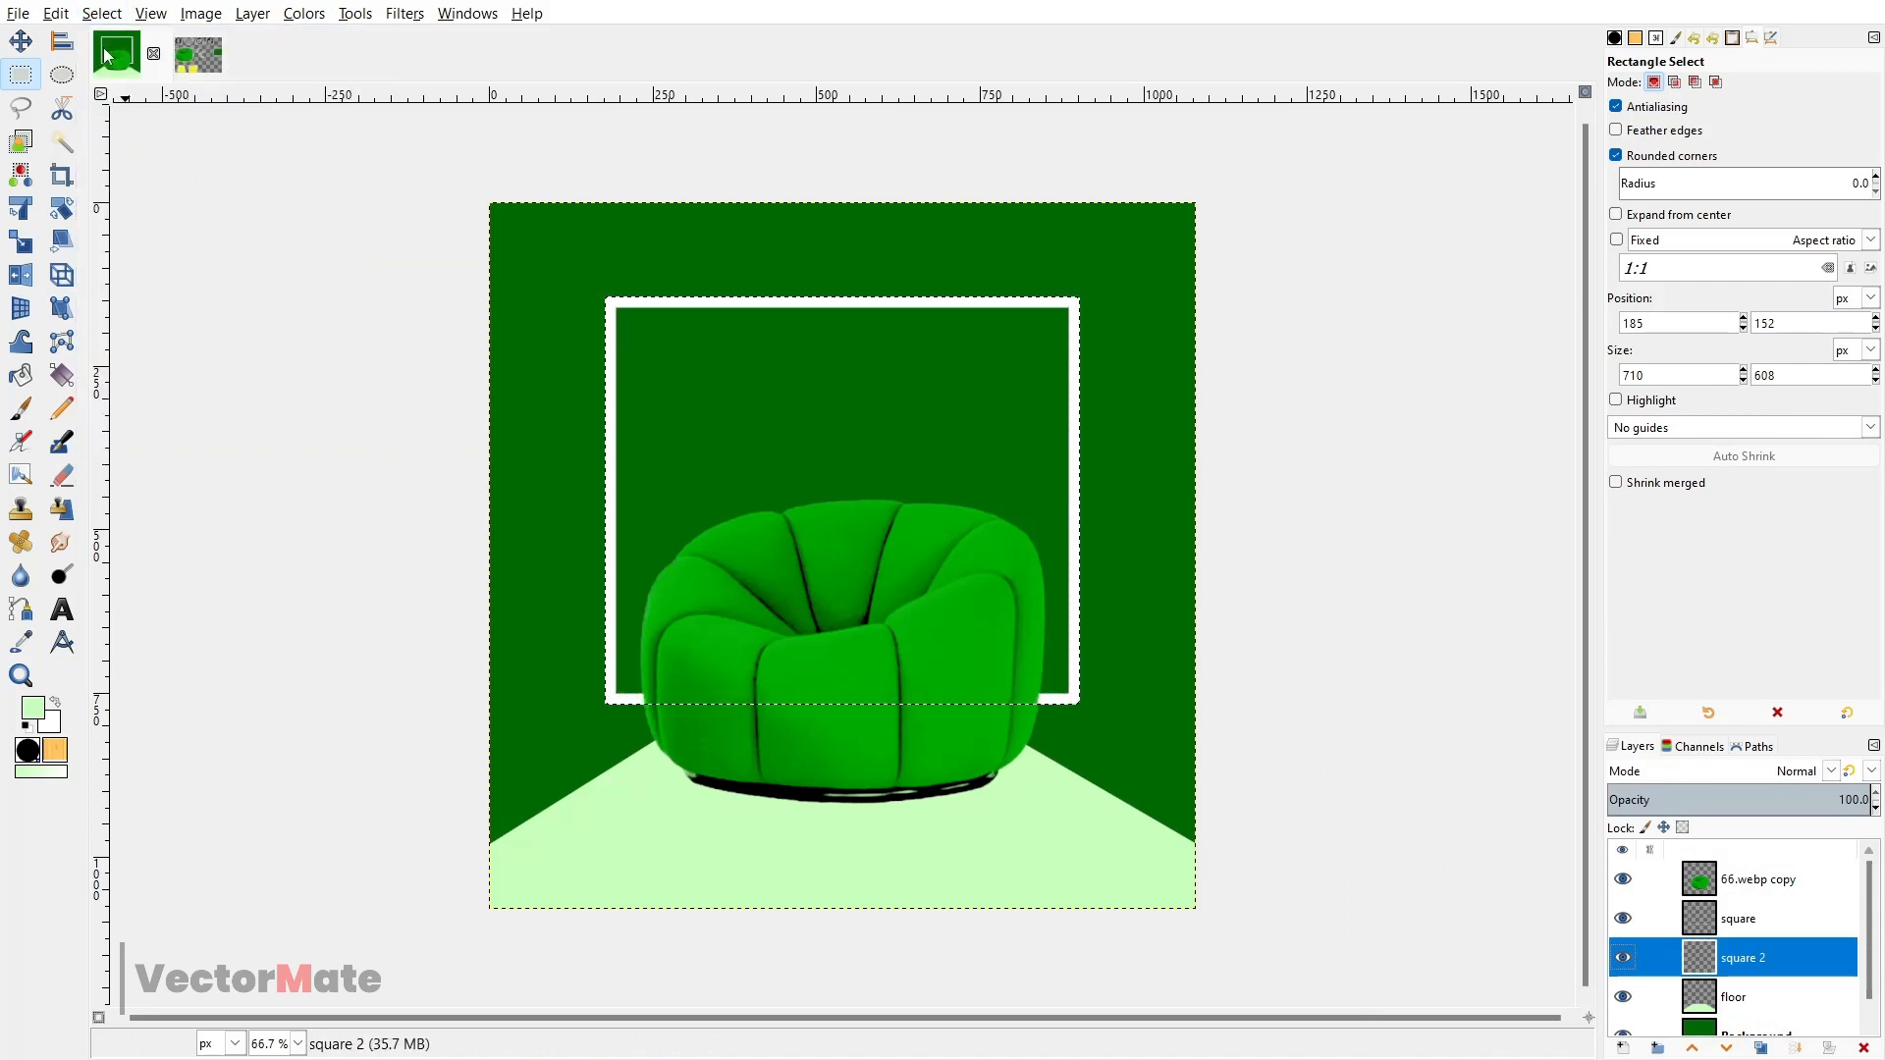
left_click(101, 13)
left_click(124, 295)
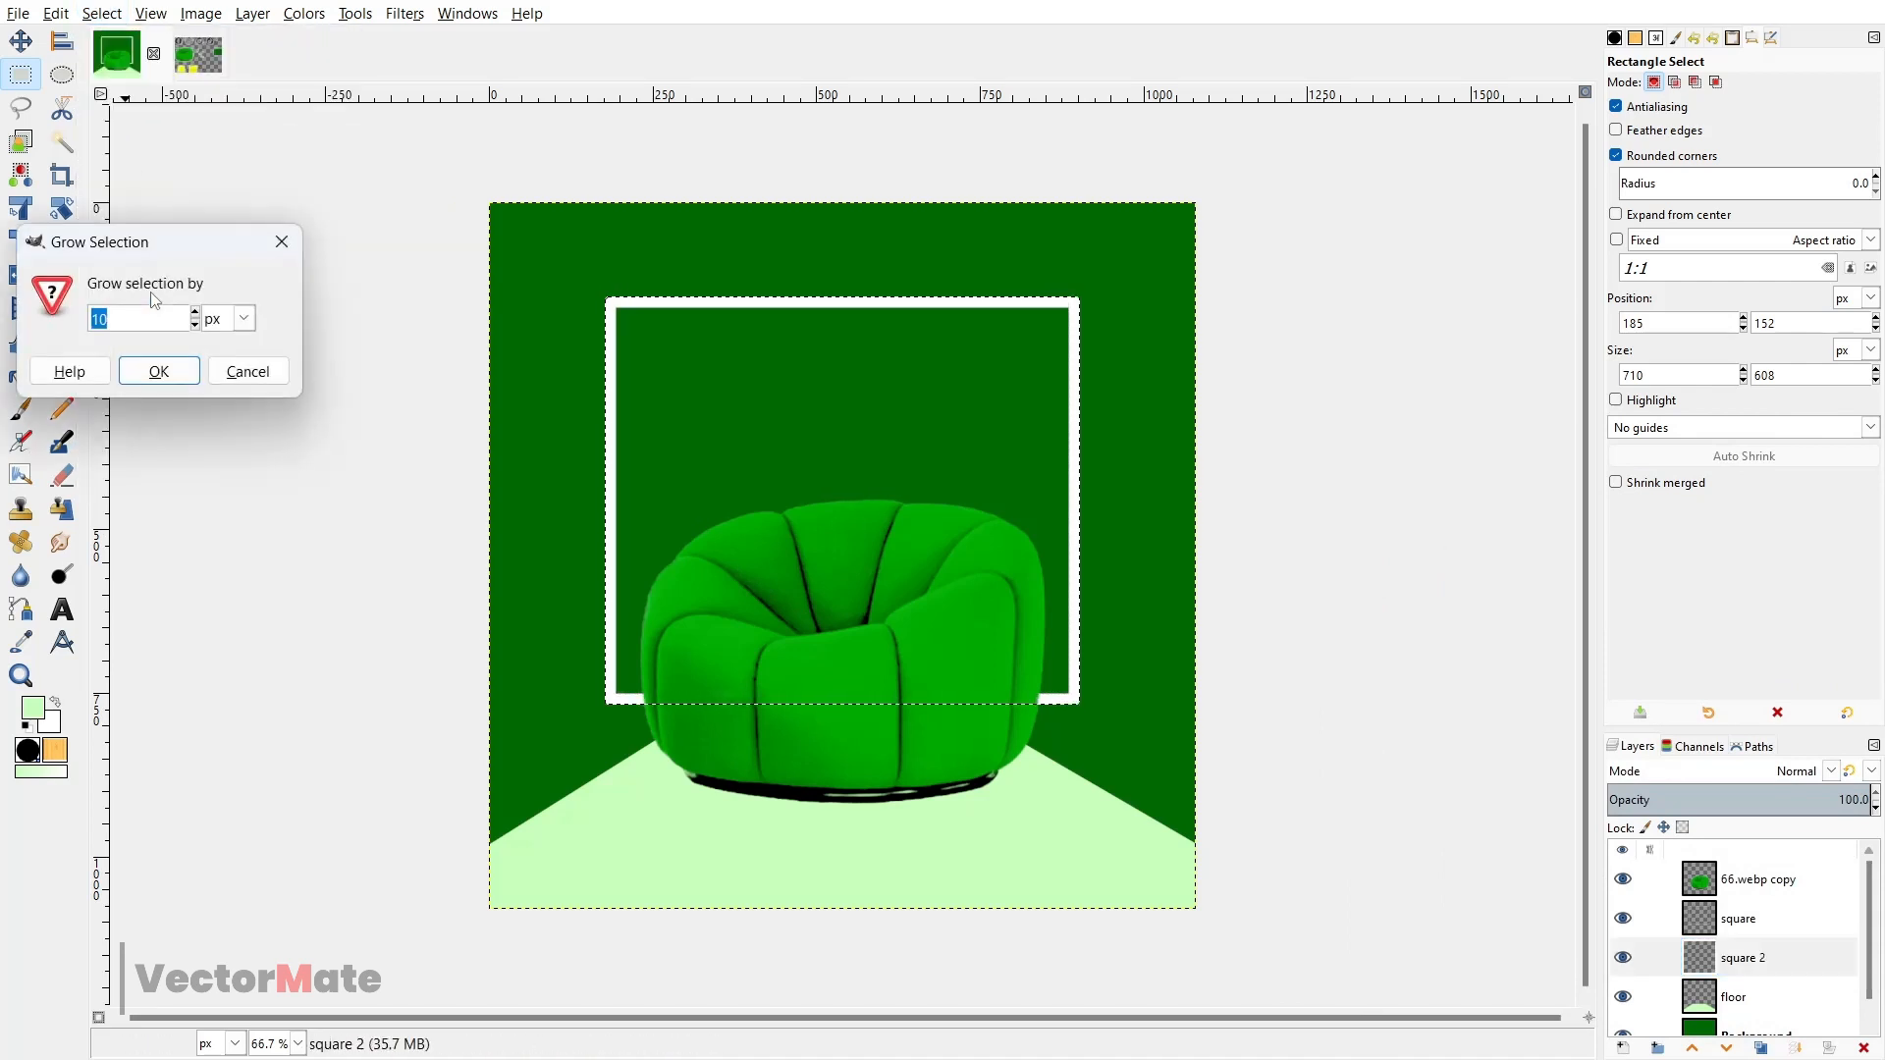
left_click(177, 376)
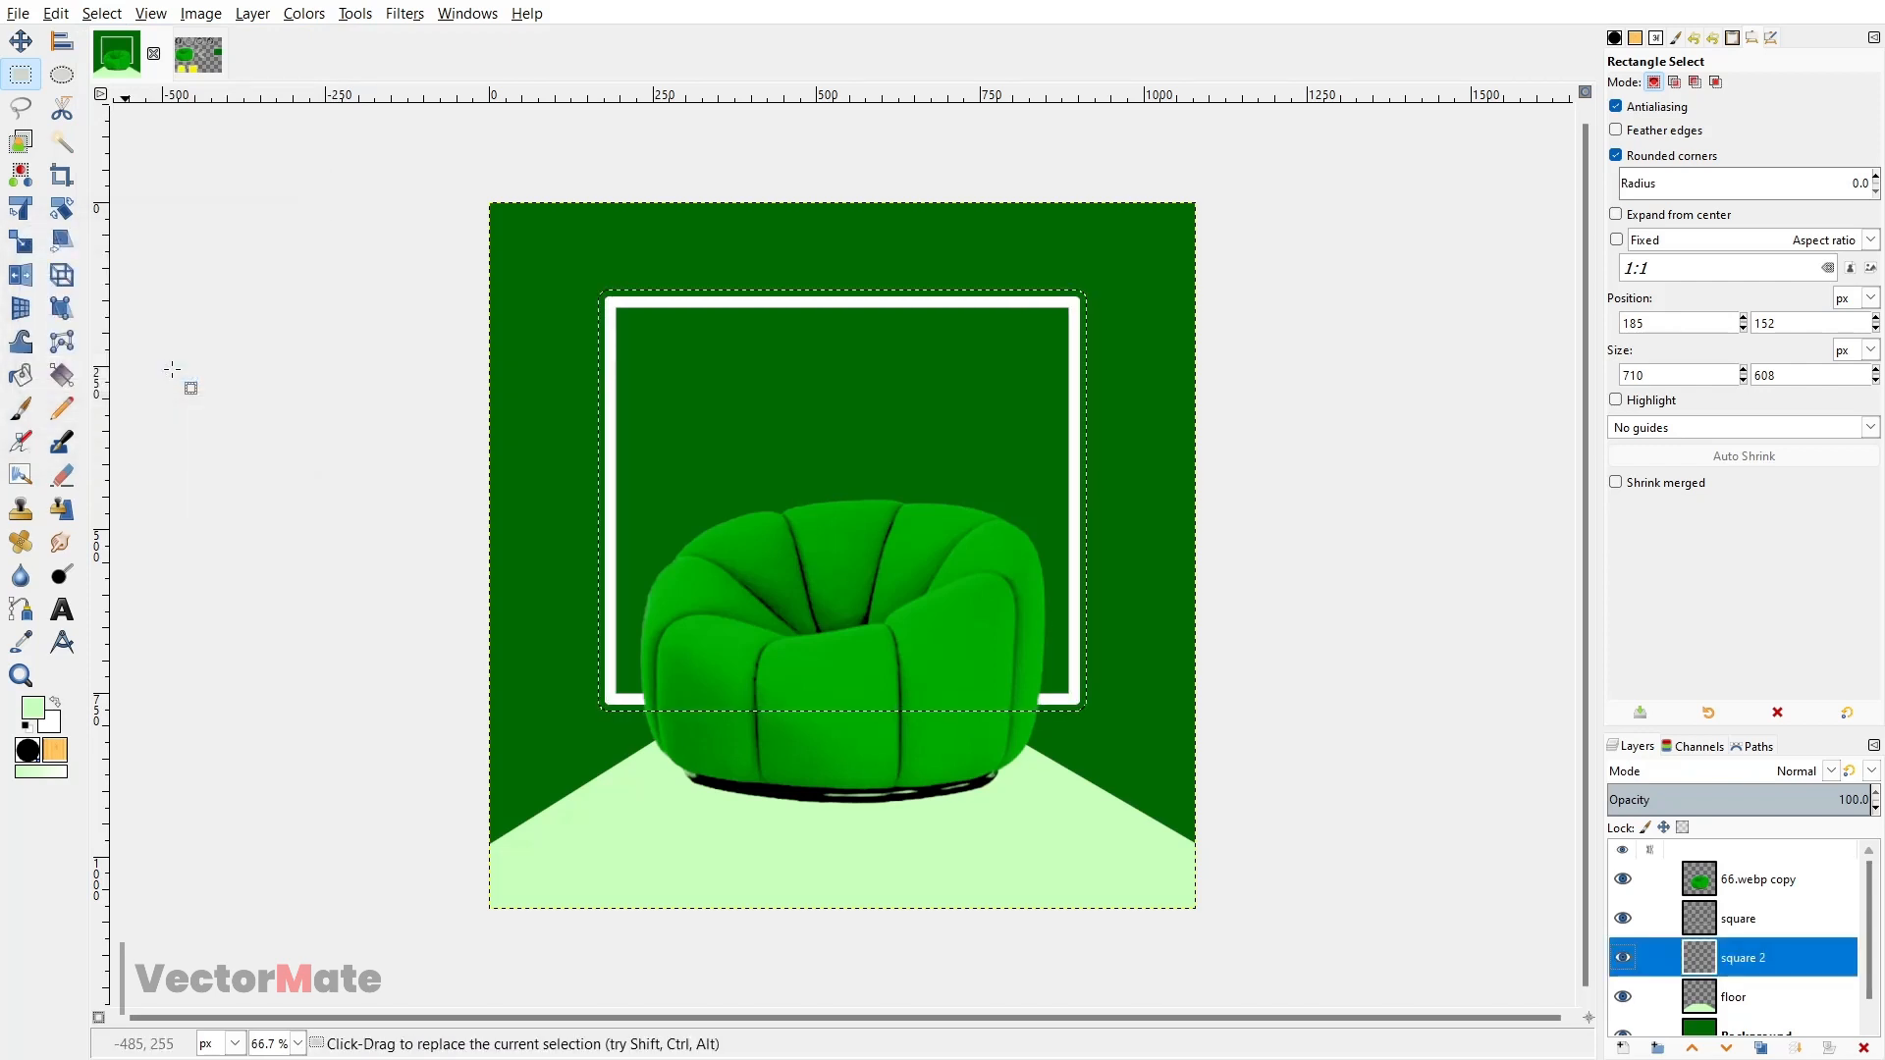
- Turn the enlarged selection into a 3 px border, fill it with white on the square 2 layer, and deselect
left_click(102, 13)
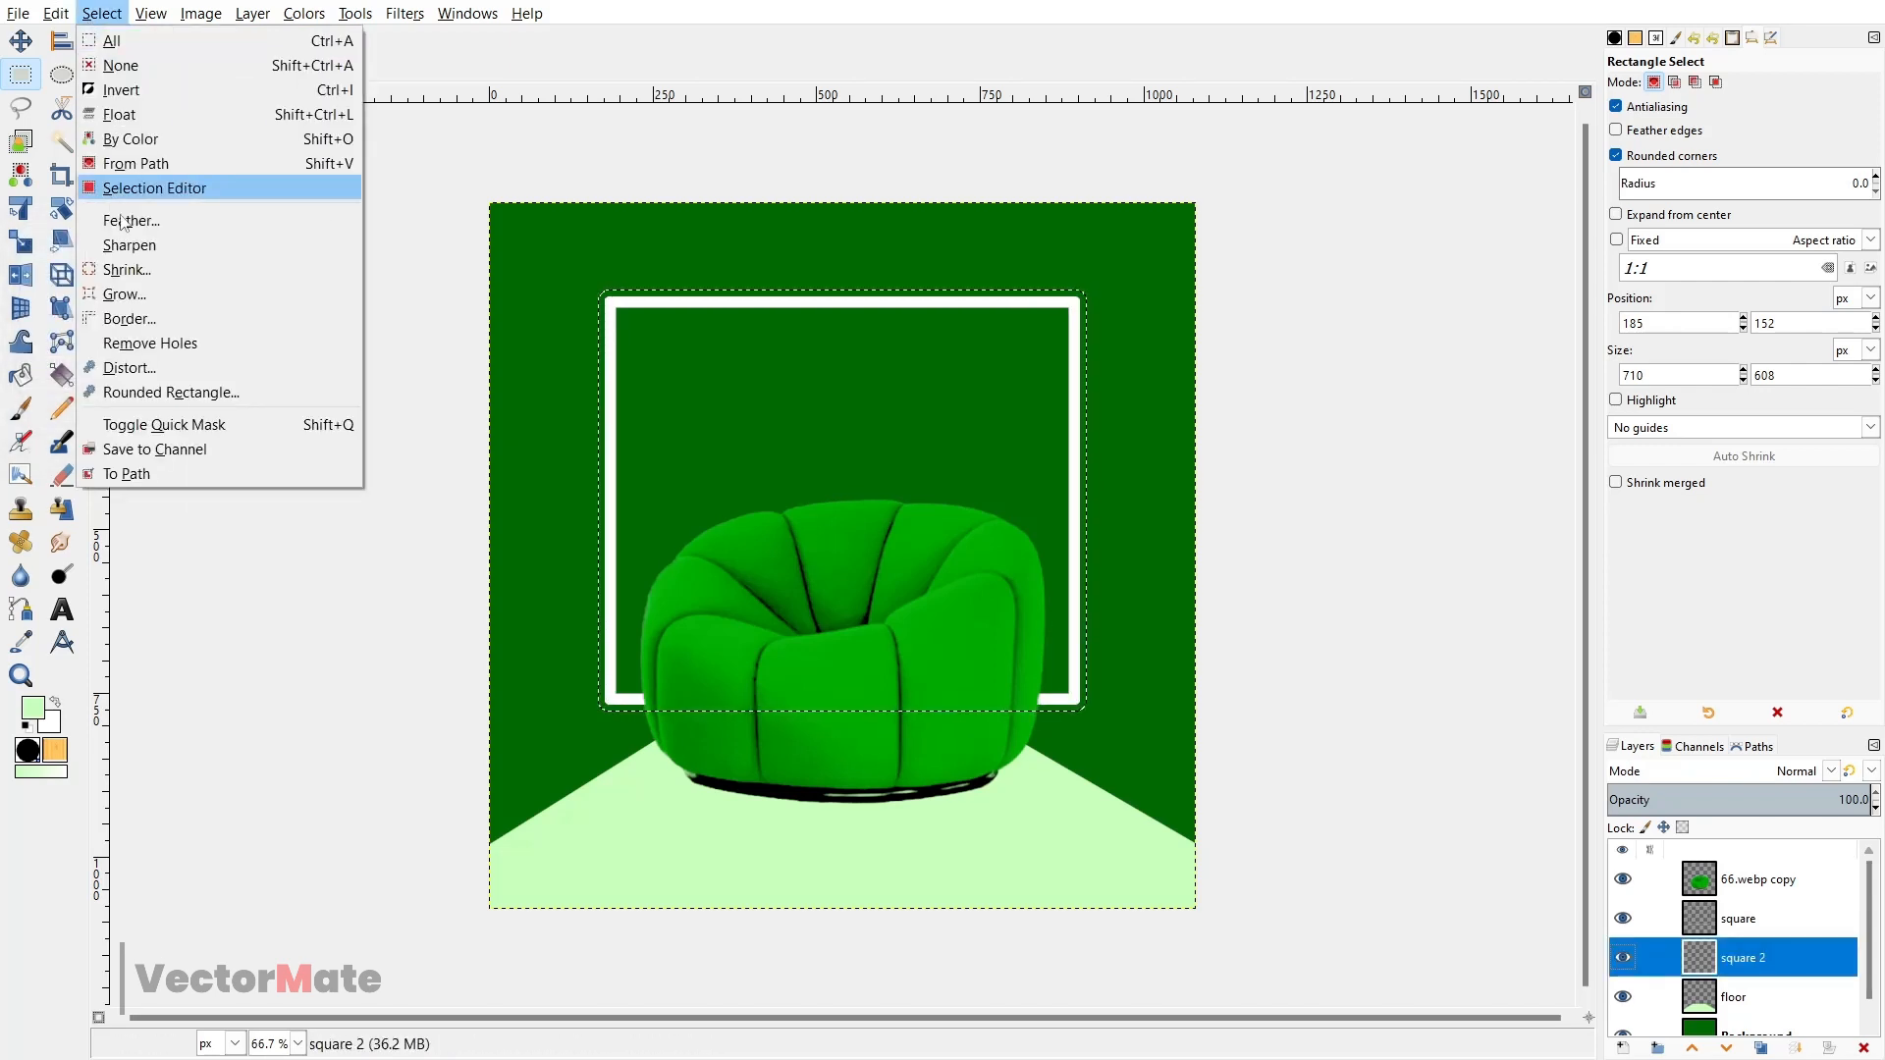
left_click(139, 316)
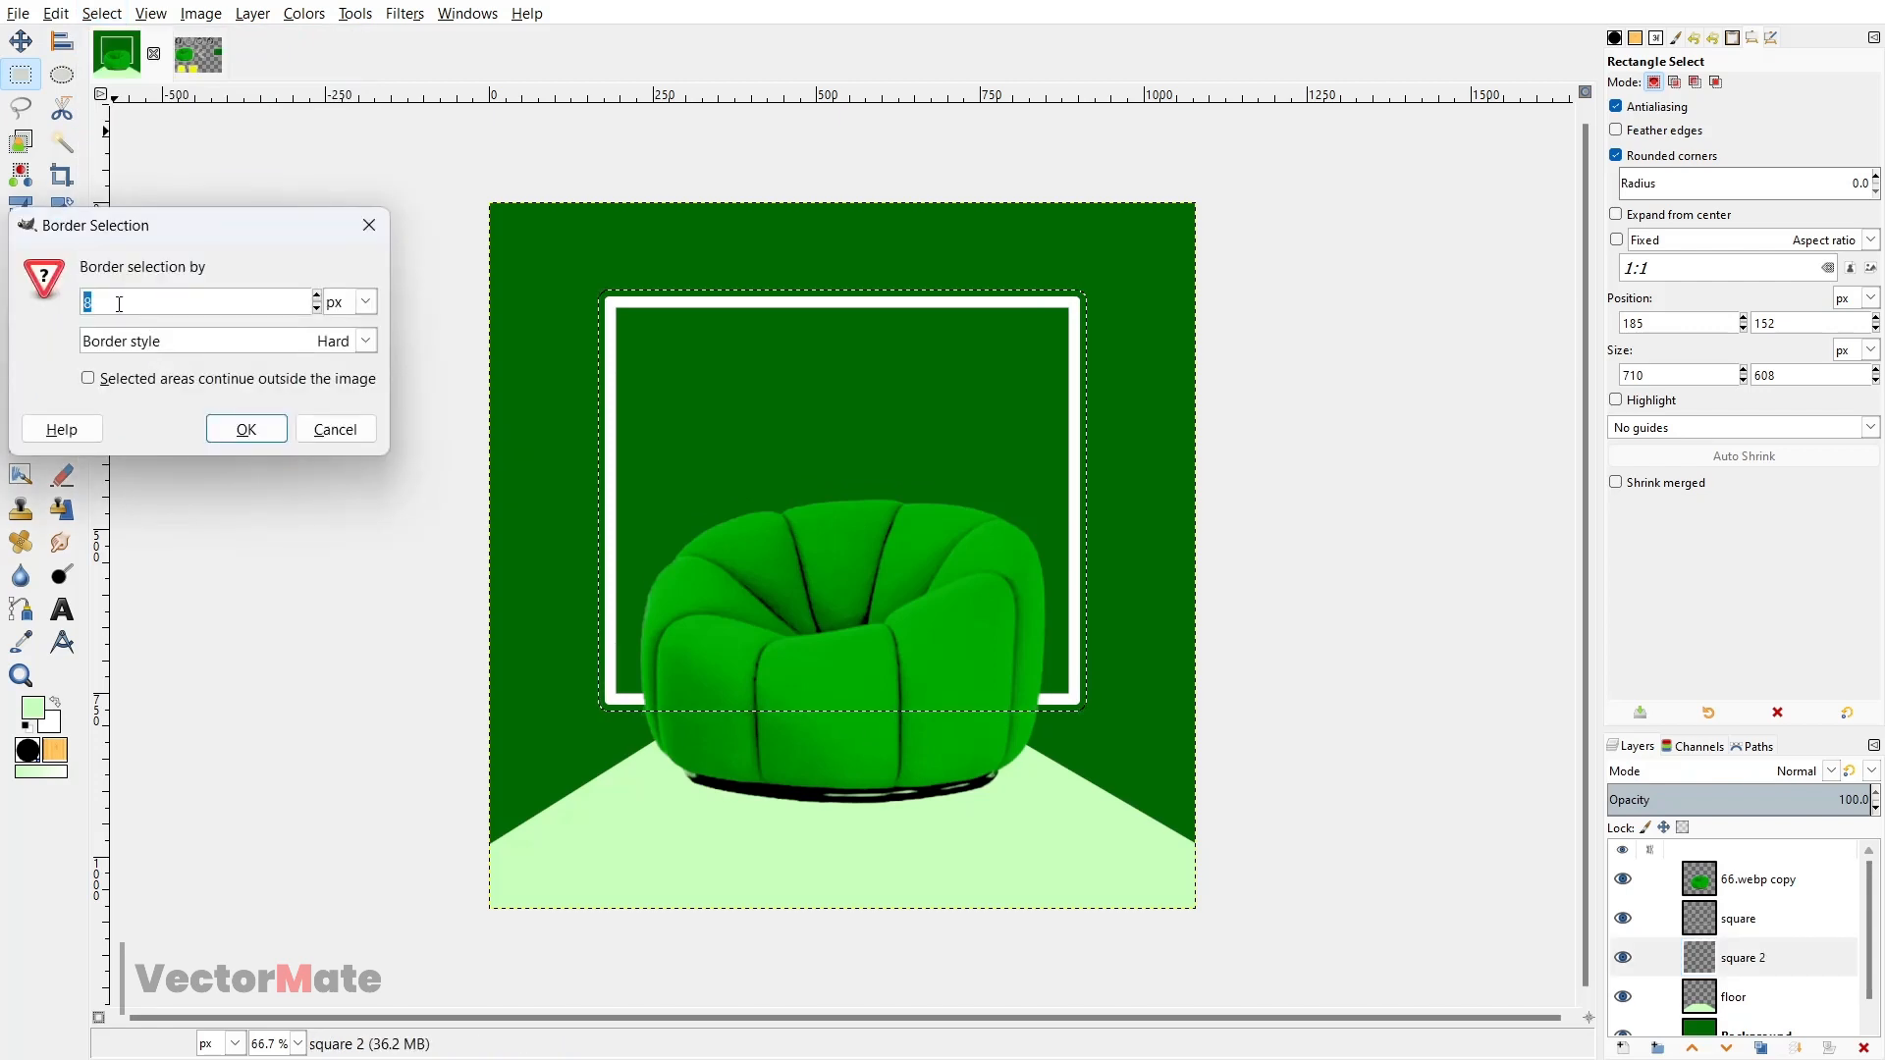
type("3")
left_click(246, 429)
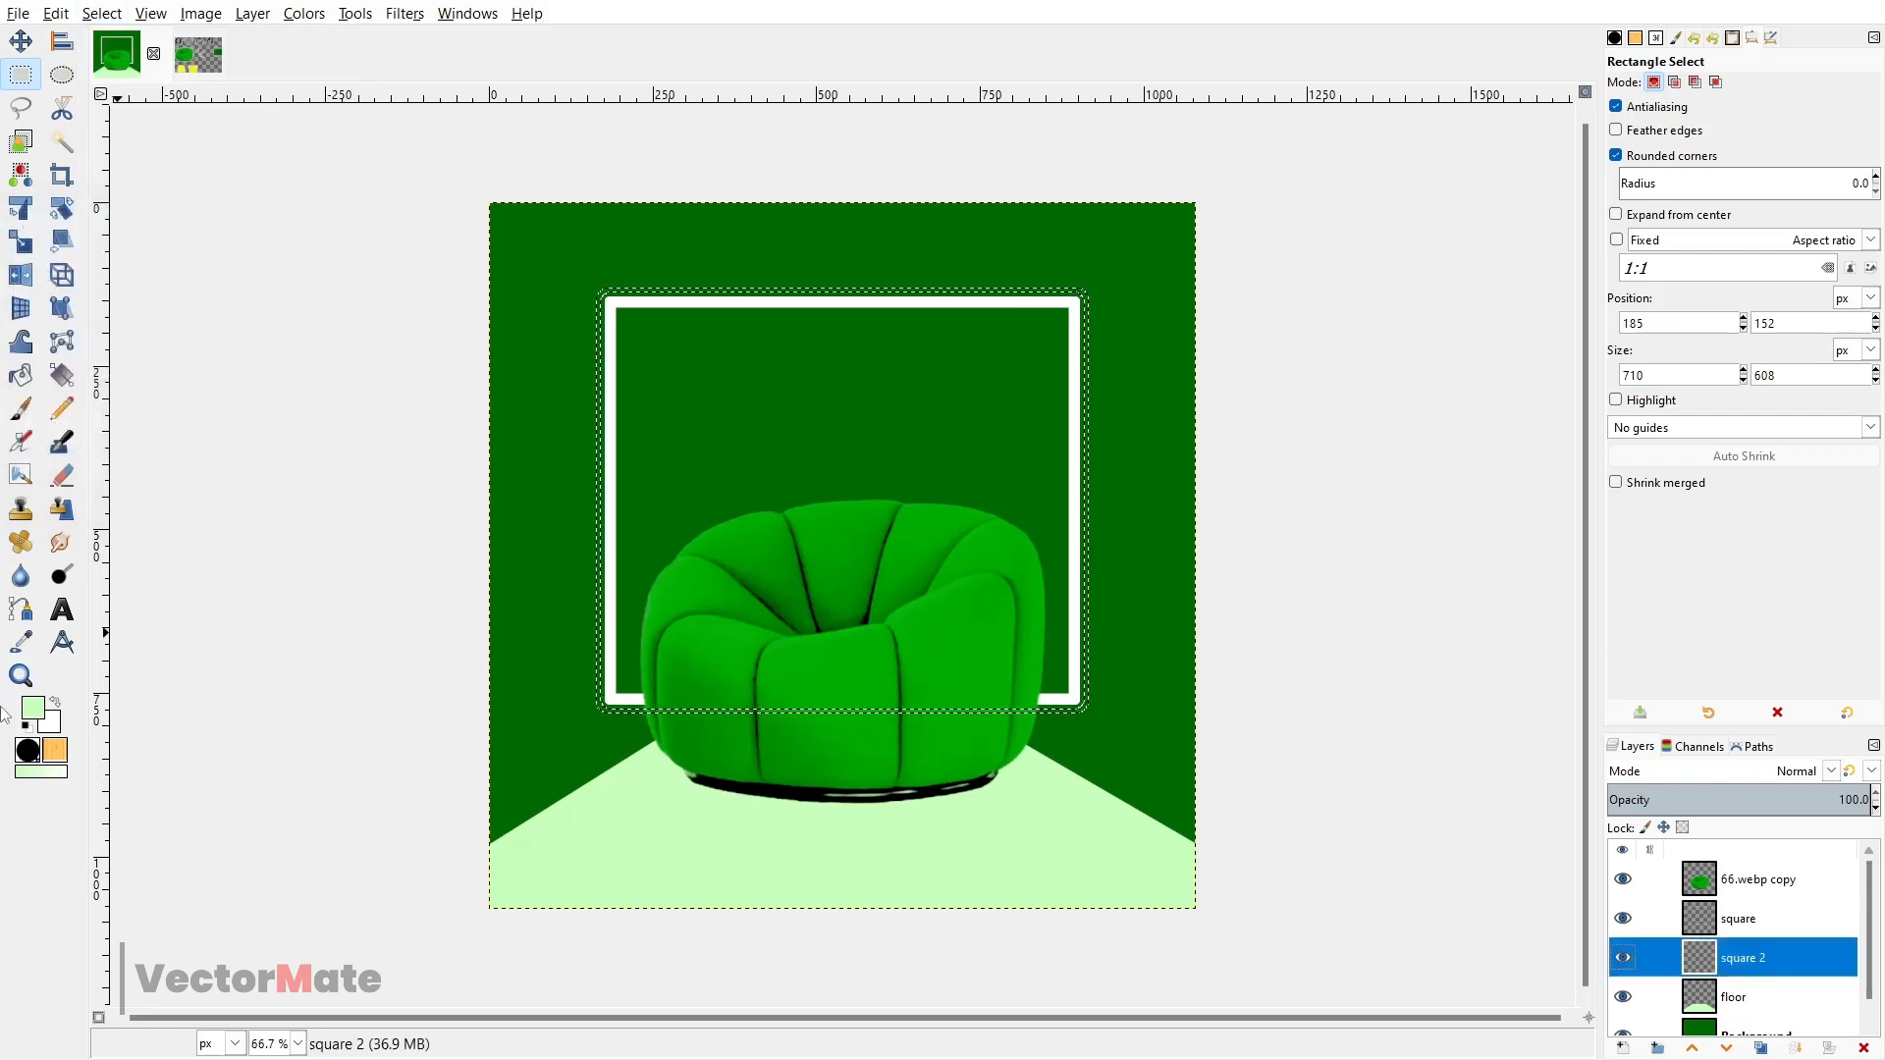
left_click_drag(54, 731, 594, 427)
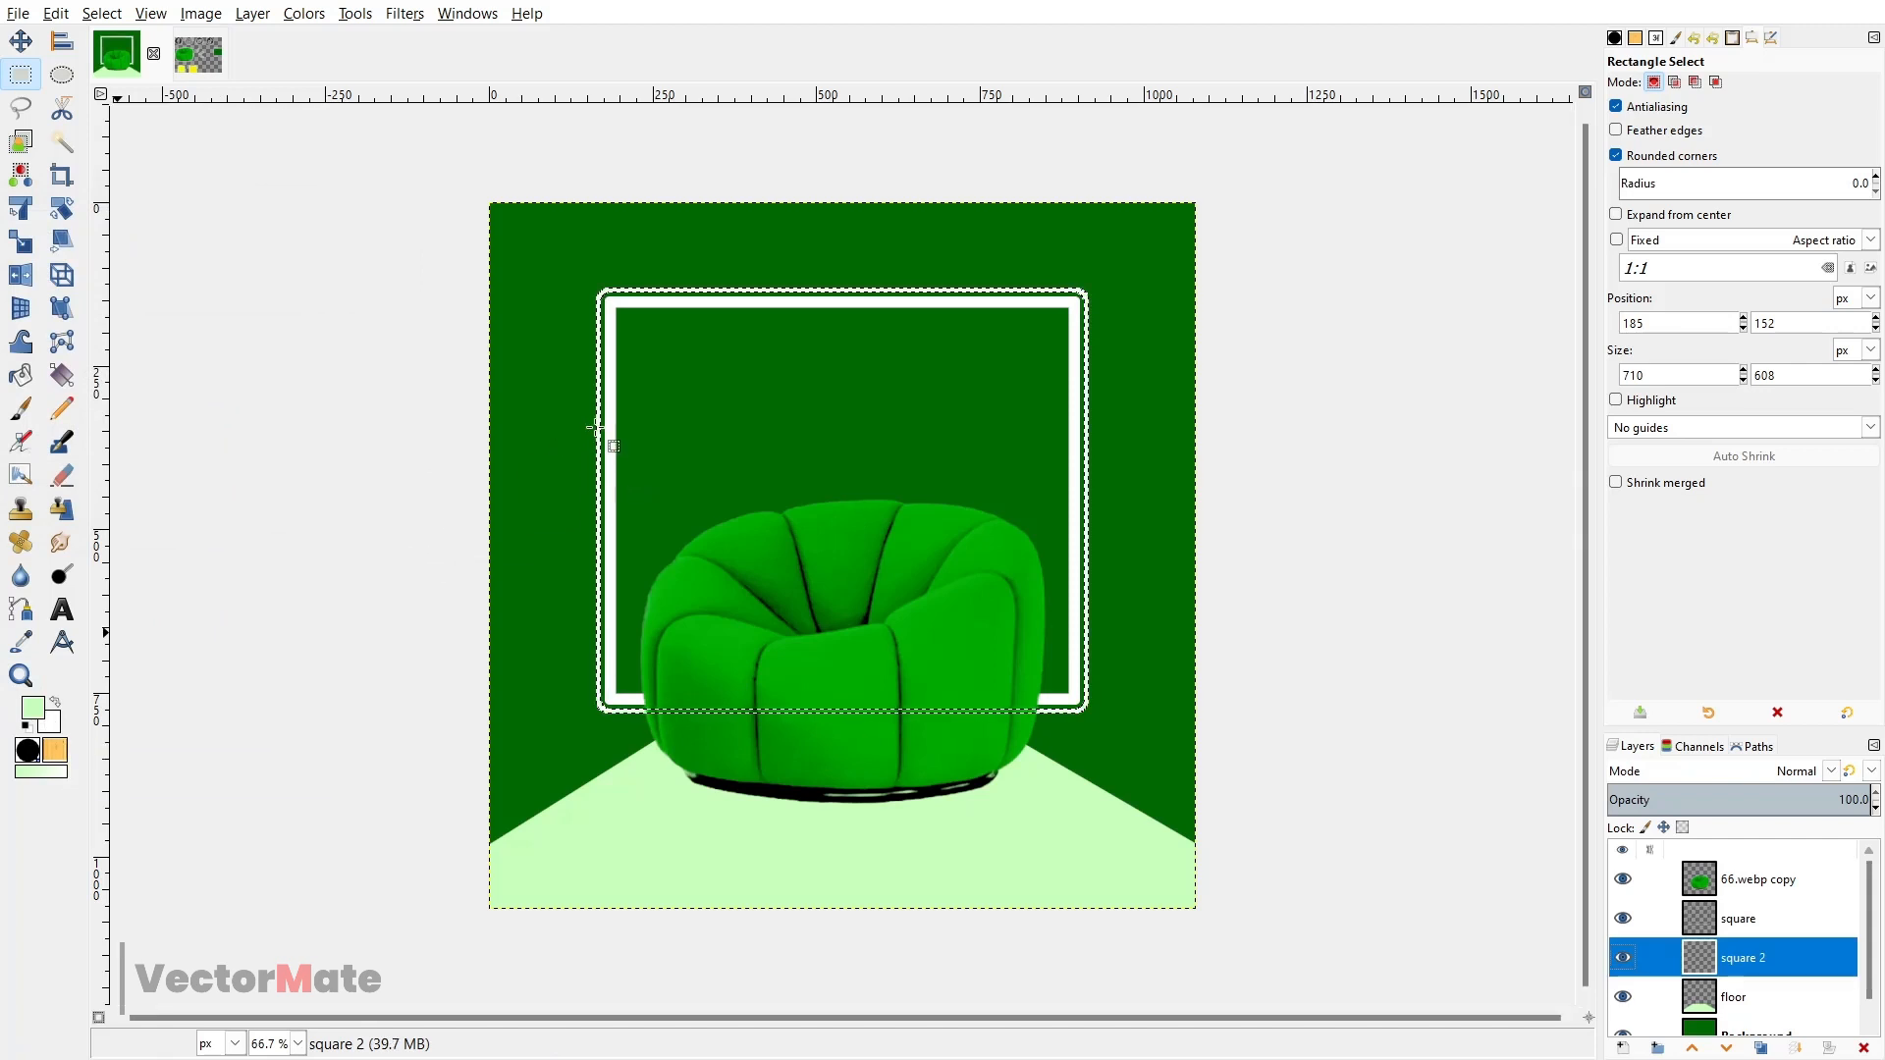
key("ctrl+shift+a")
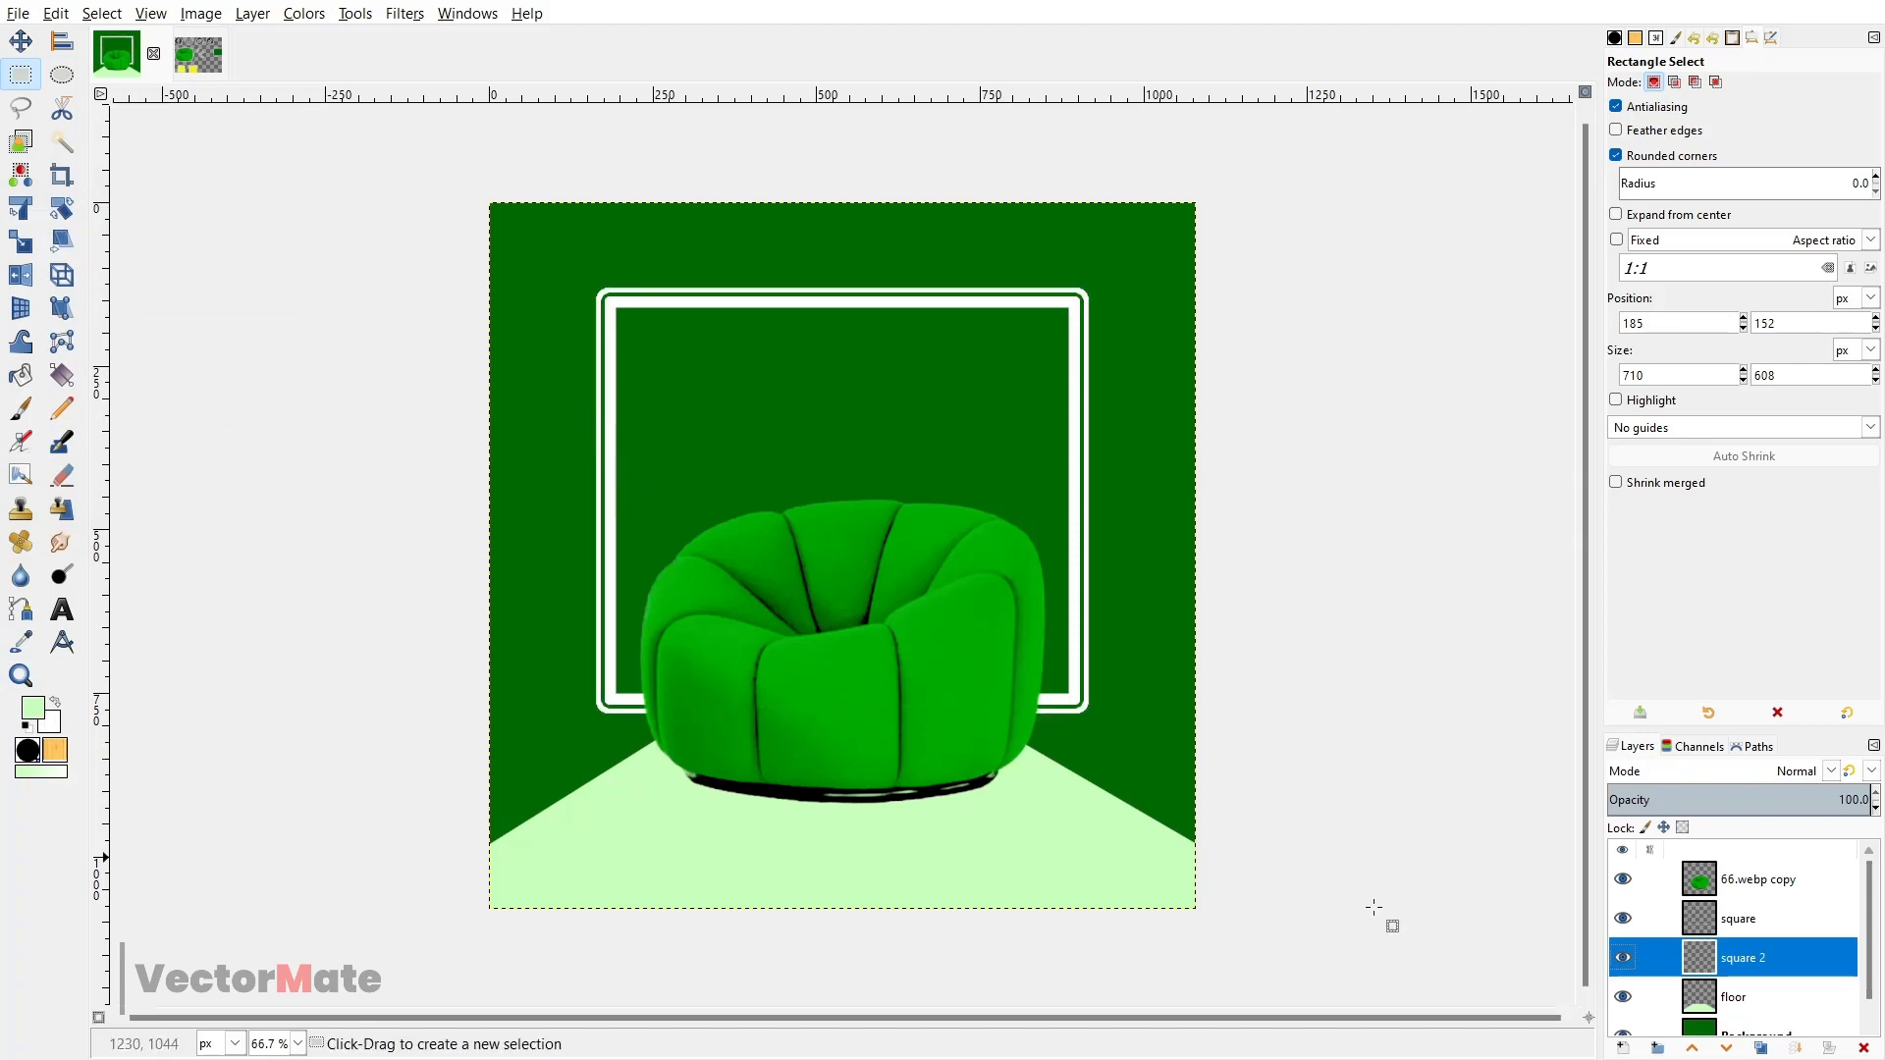
- Erase the lower-left and upper-right stretches of the thin outer frame on square 2 using a hard 347 px eraser
key("shift+e")
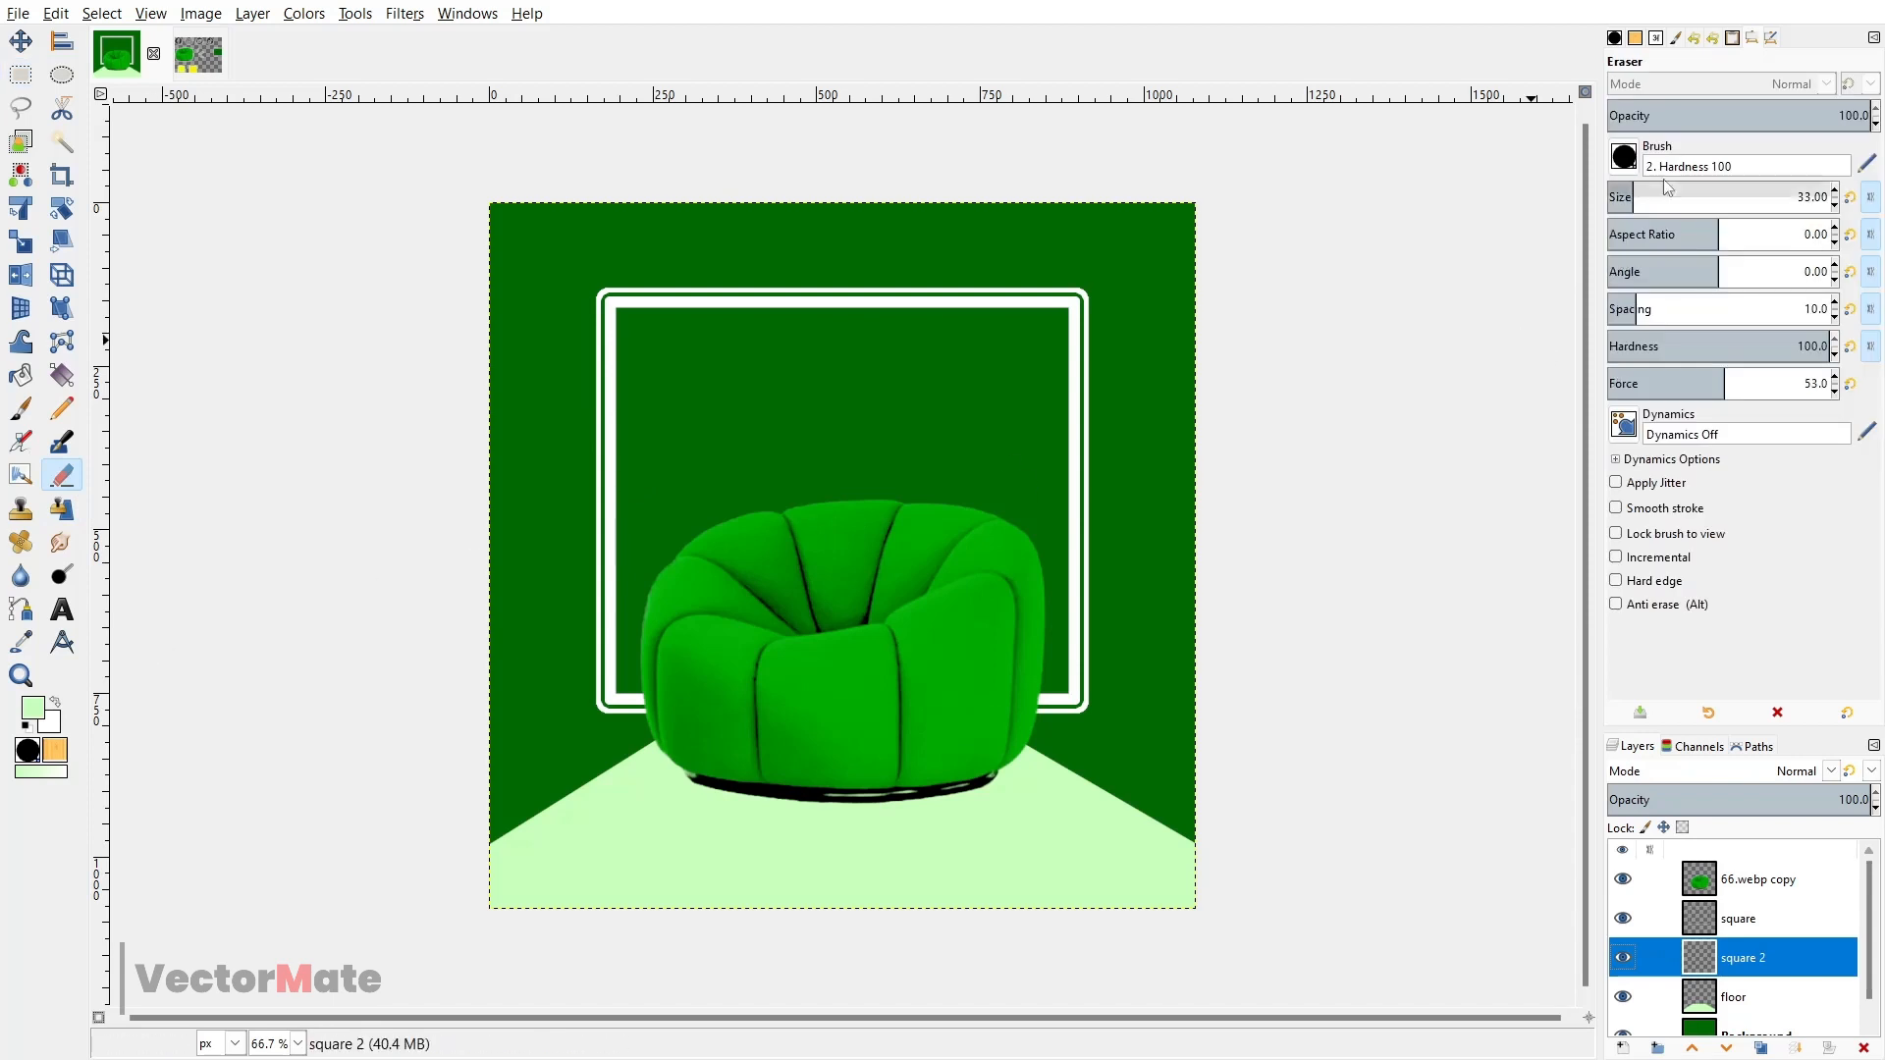
left_click(1725, 197)
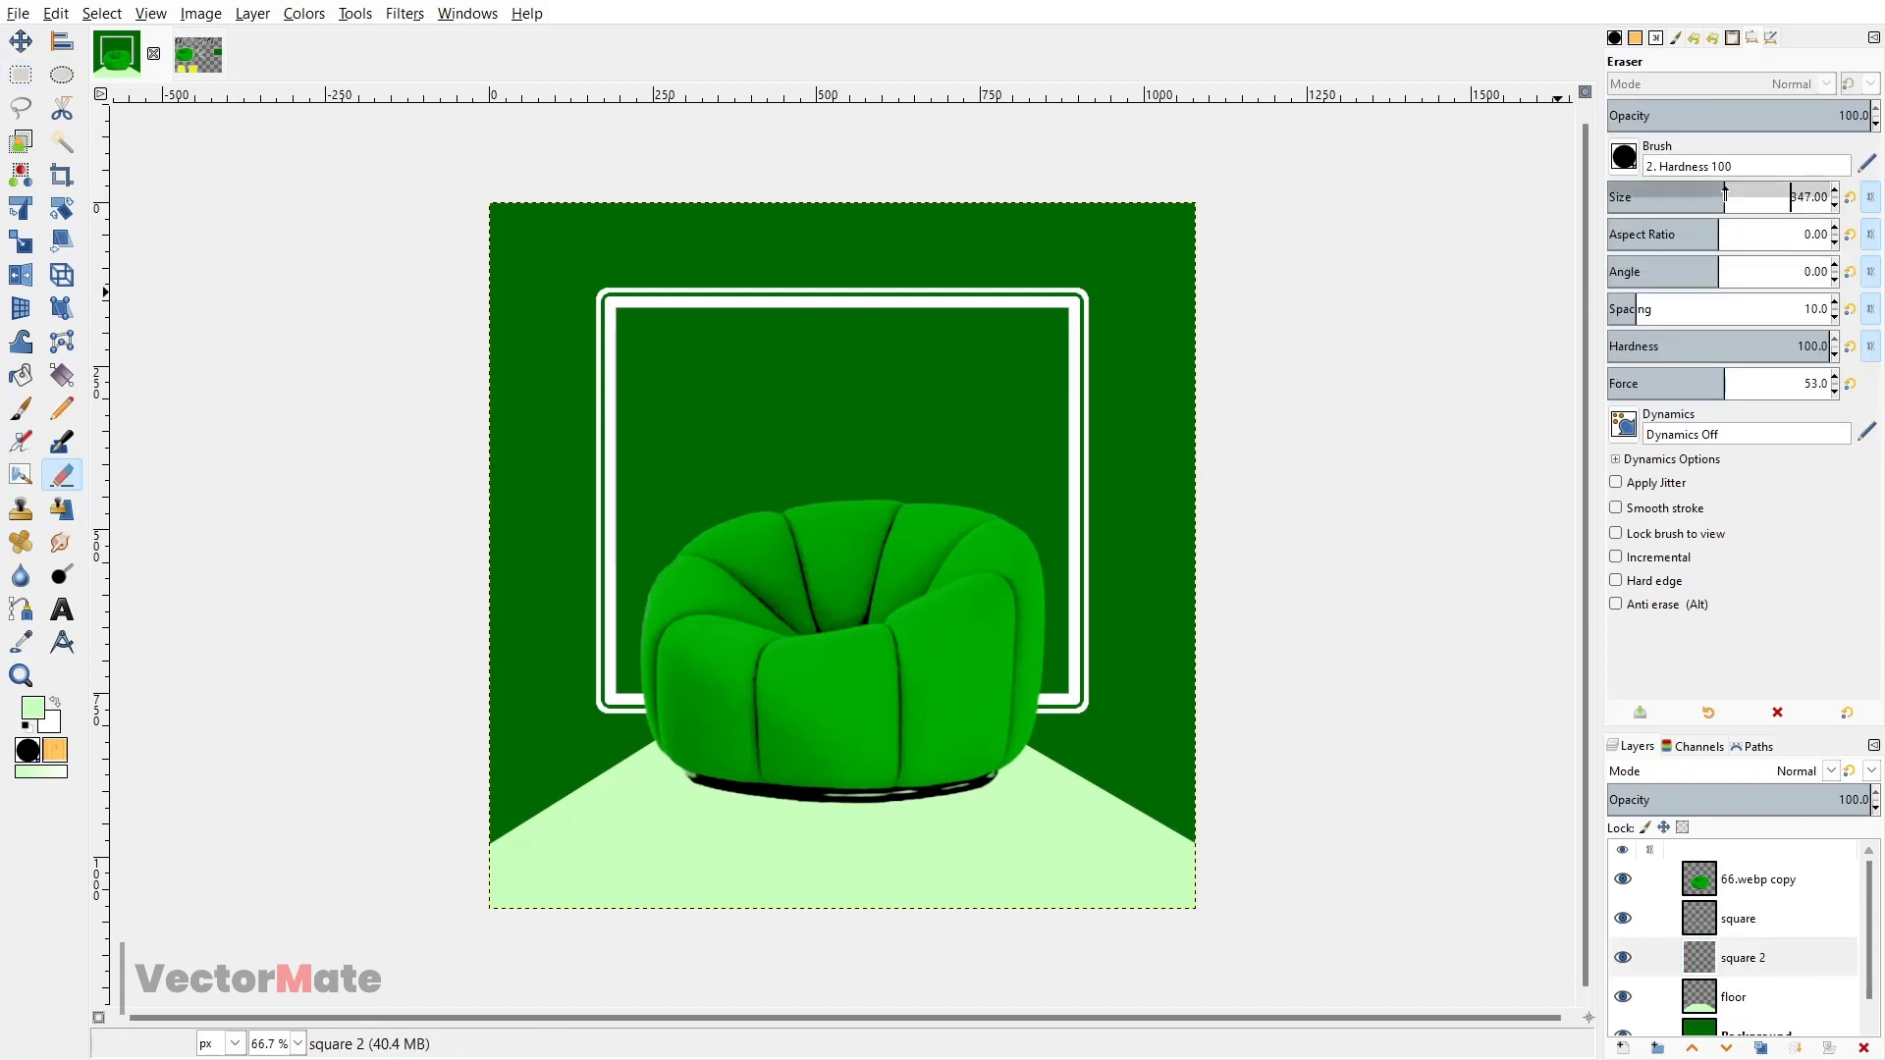
mouse_move(589, 589)
left_mouse_down()
mouse_move(574, 658)
mouse_move(612, 656)
left_mouse_up()
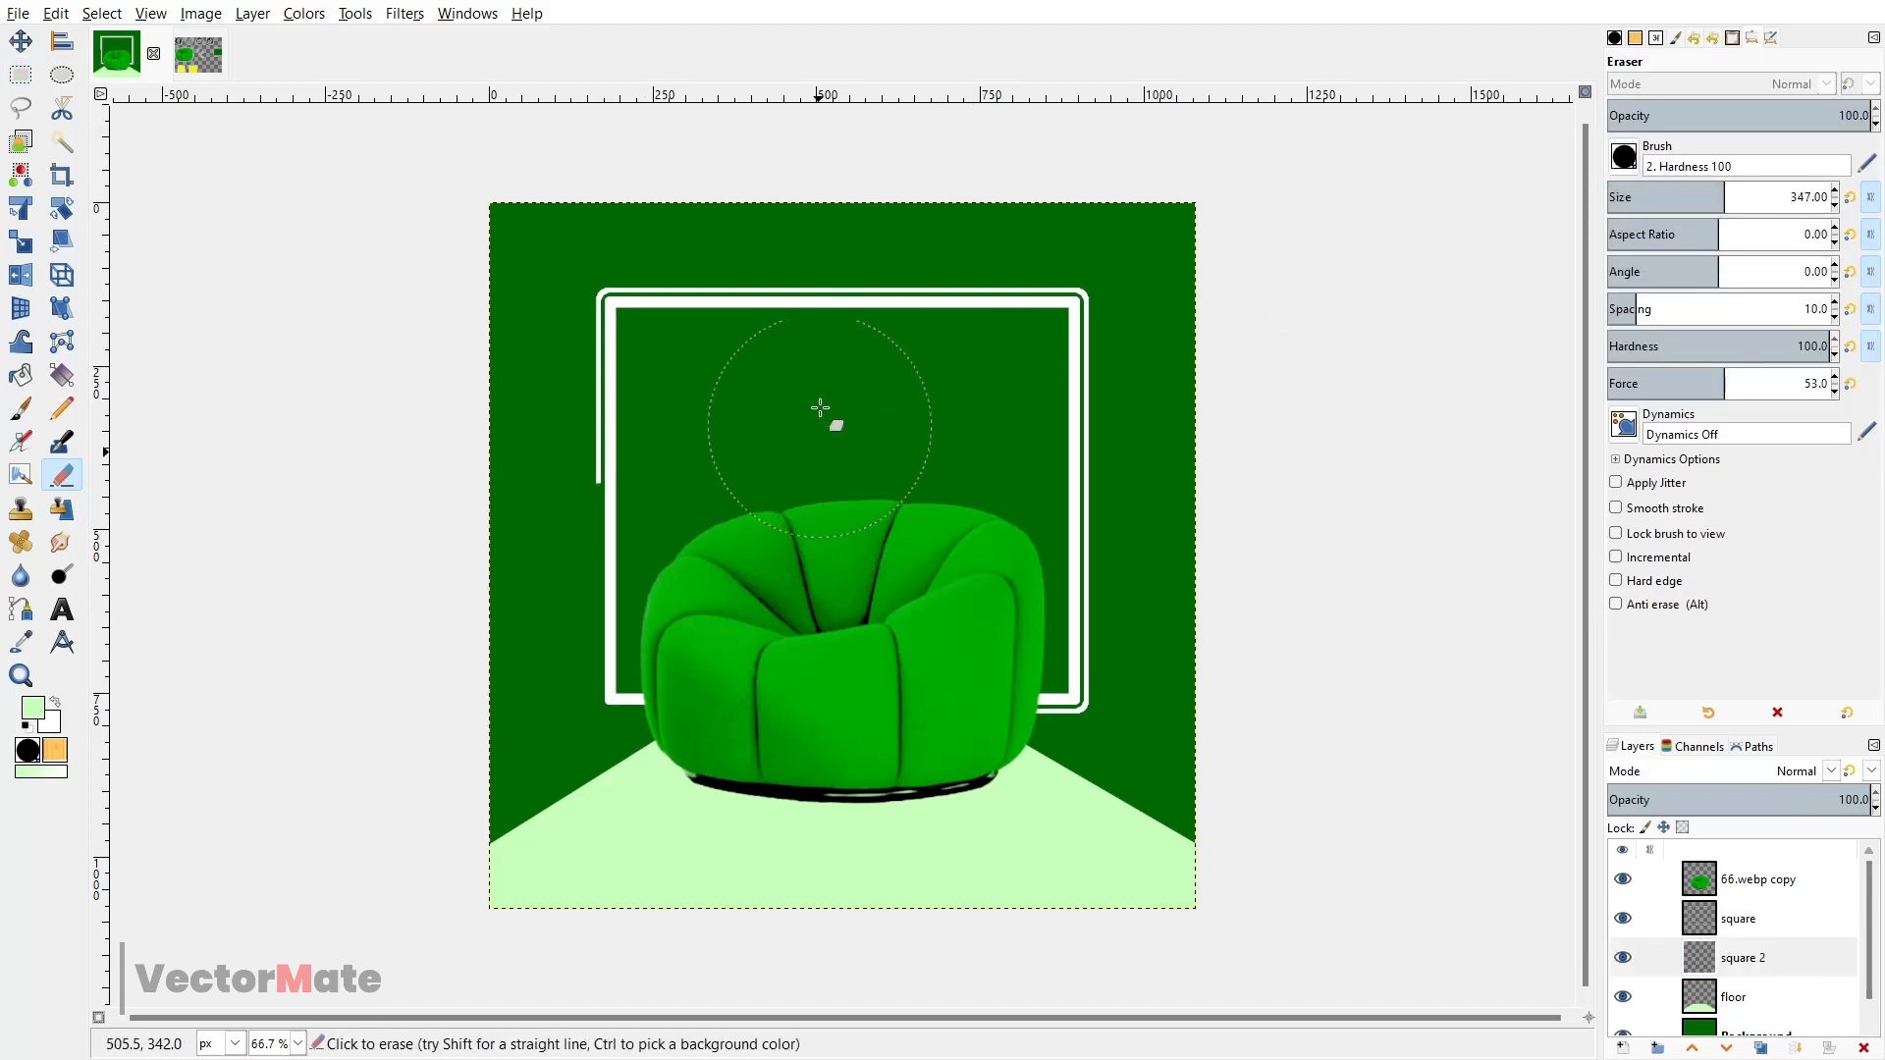
mouse_move(799, 285)
left_mouse_down()
mouse_move(904, 286)
mouse_move(1005, 324)
mouse_move(1011, 304)
mouse_move(1107, 320)
mouse_move(1119, 399)
mouse_move(1103, 413)
left_mouse_up()
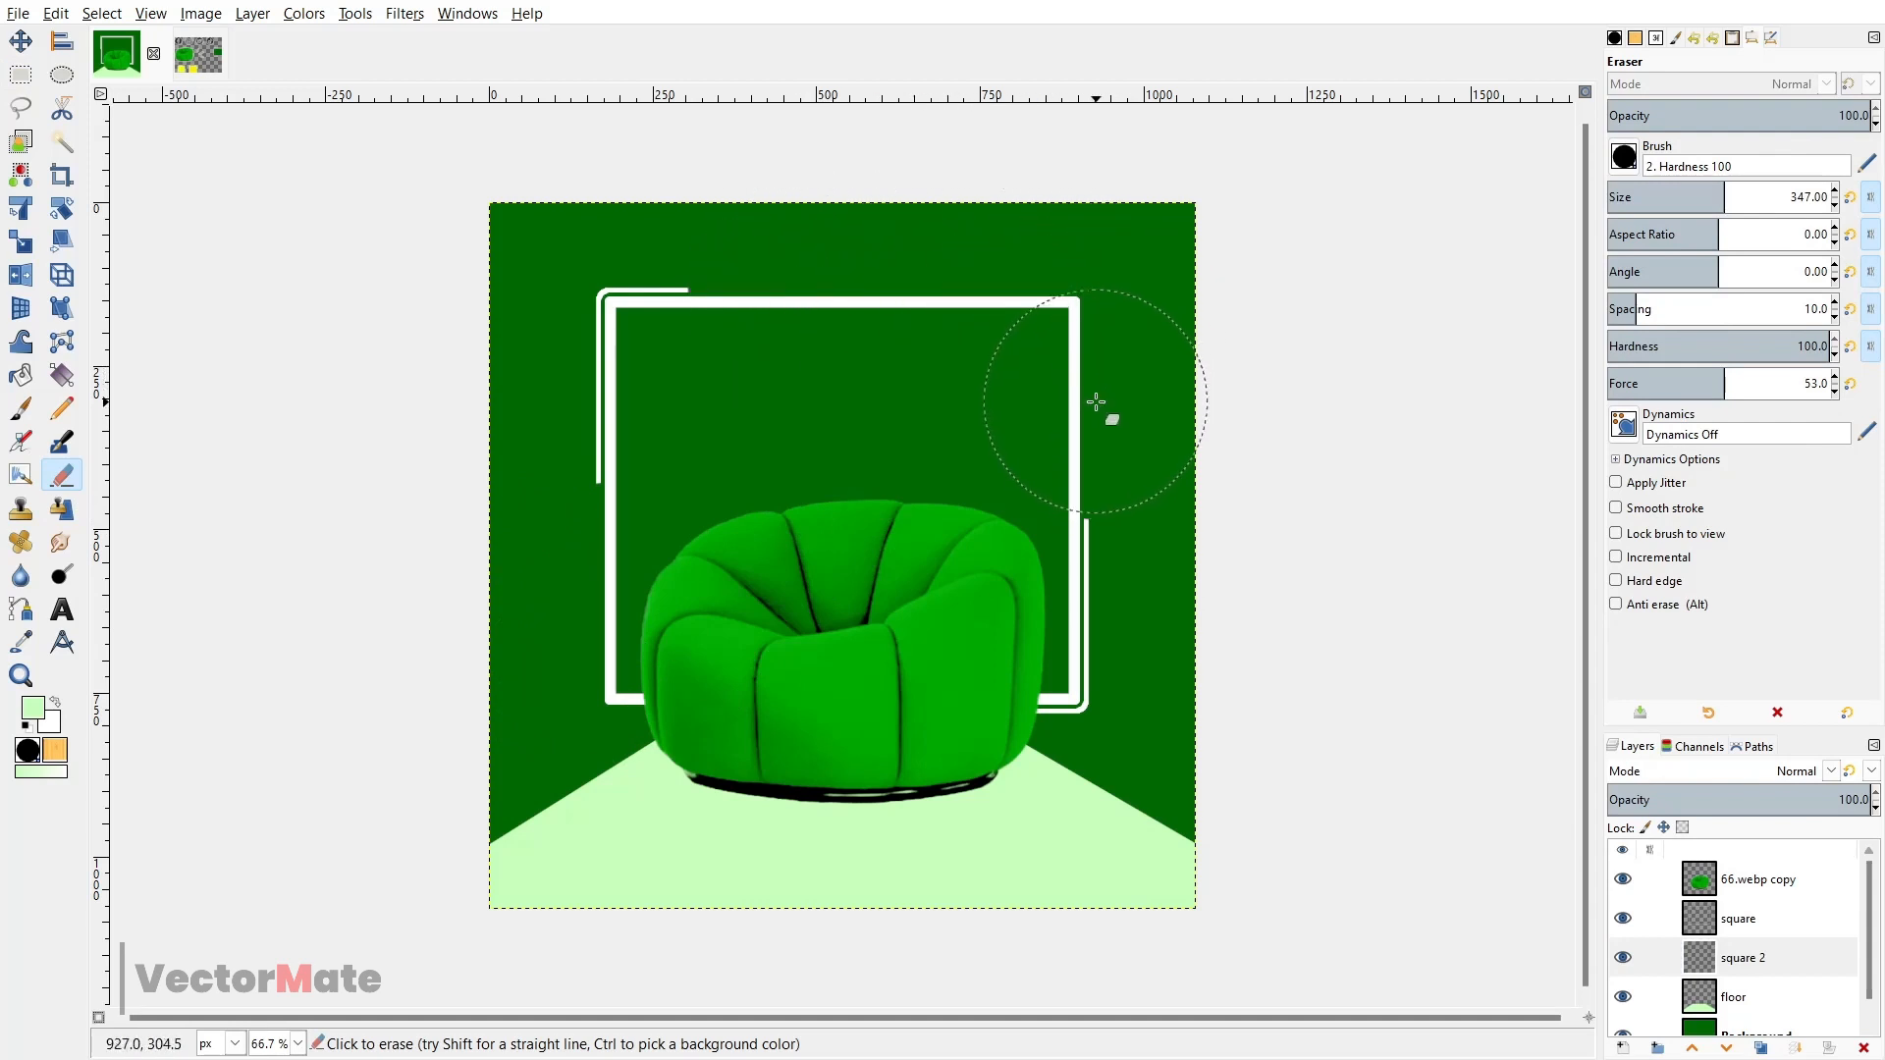
- Paste the grey three-stroke accent graphic into the poster as the element layer, above the seat layer
key("m")
key("ctrl+v")
left_click_drag(1767, 944, 1782, 898)
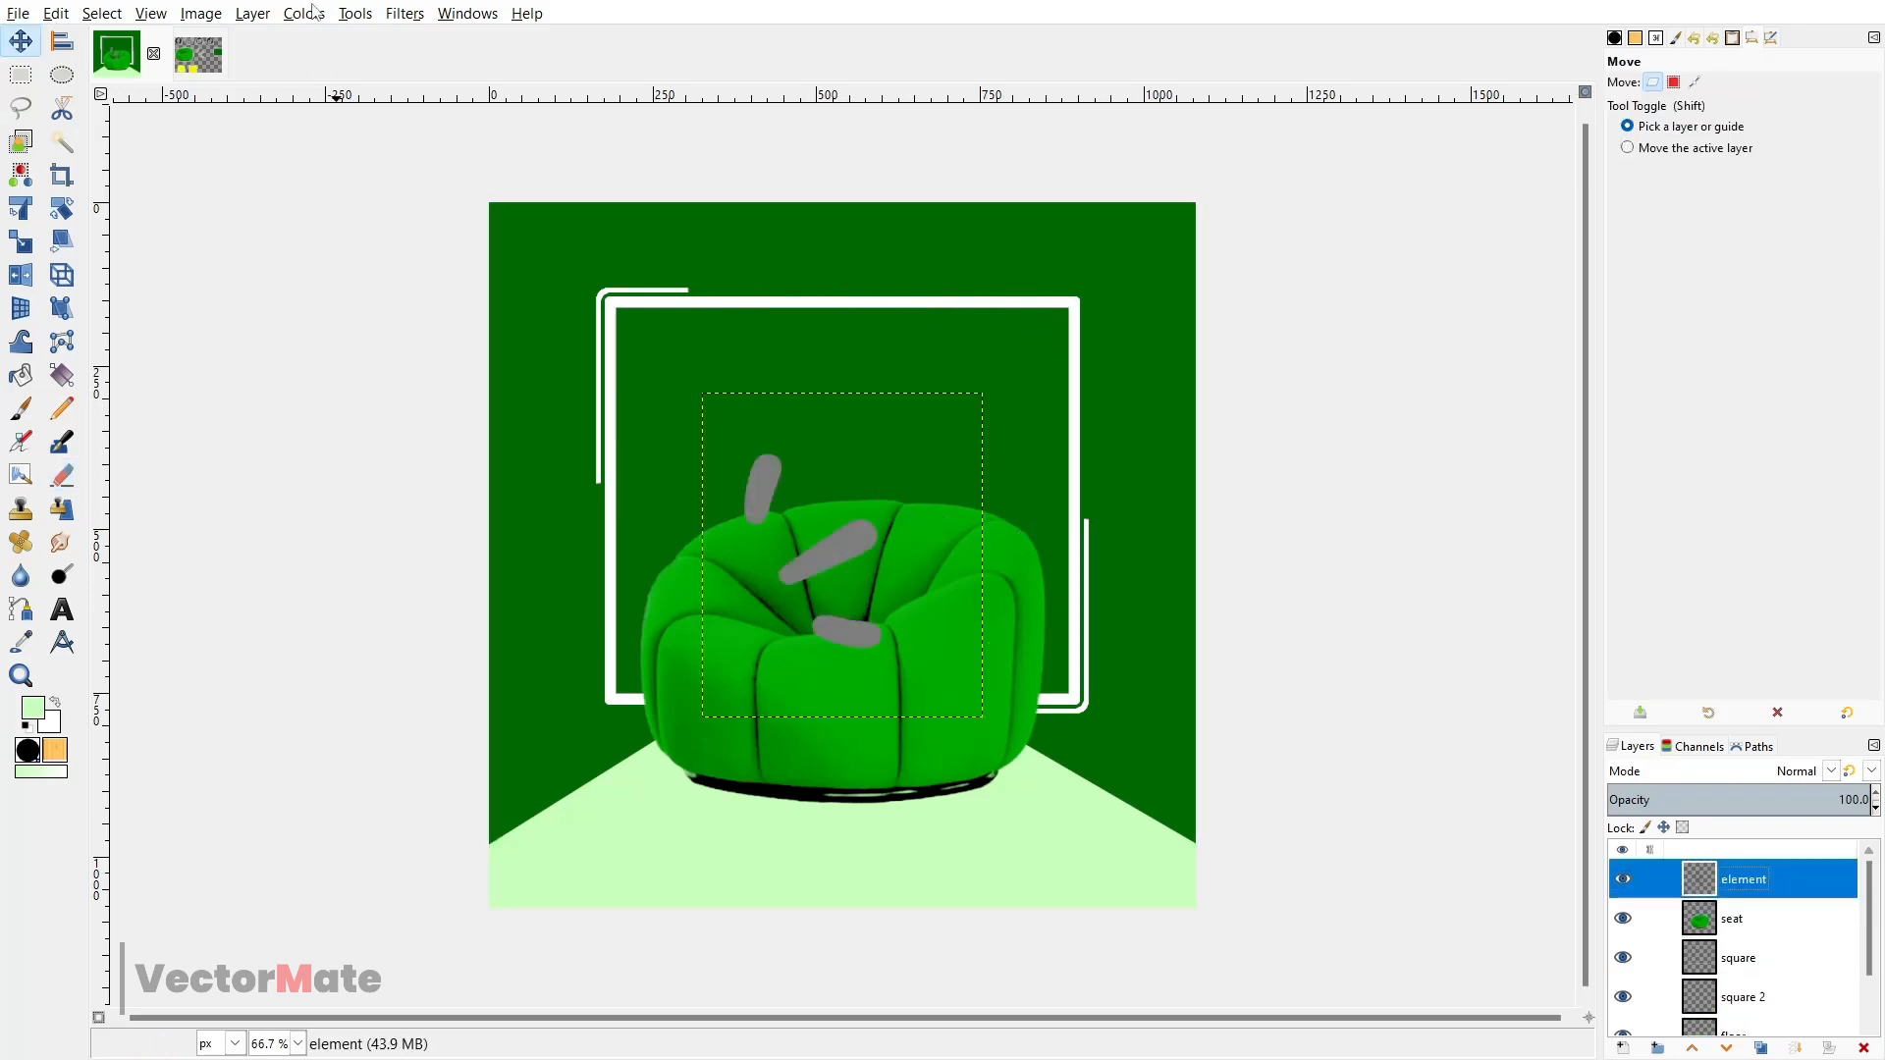
- Colorize the accent strokes on the element layer to white with lightness 1.000
left_click(314, 12)
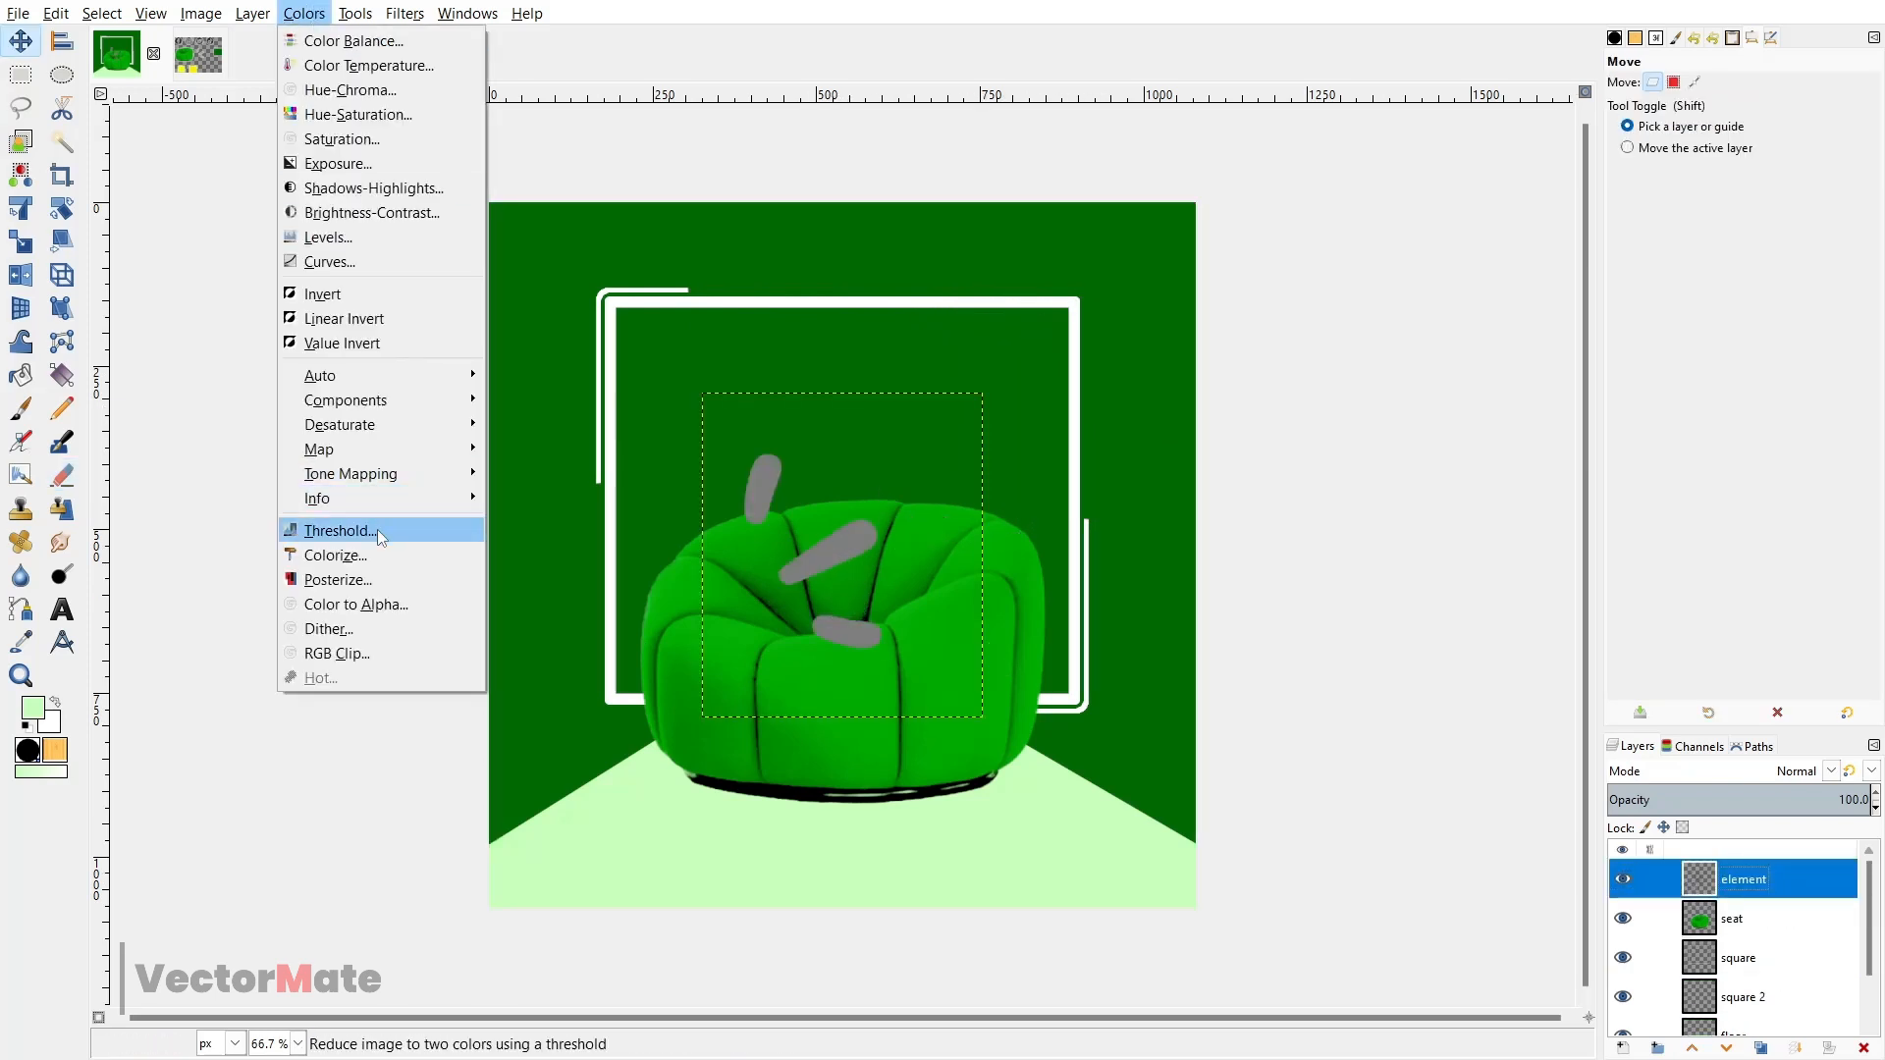
left_click(373, 552)
left_click(1406, 389)
left_click_drag(1325, 319, 1220, 267)
left_click(1553, 576)
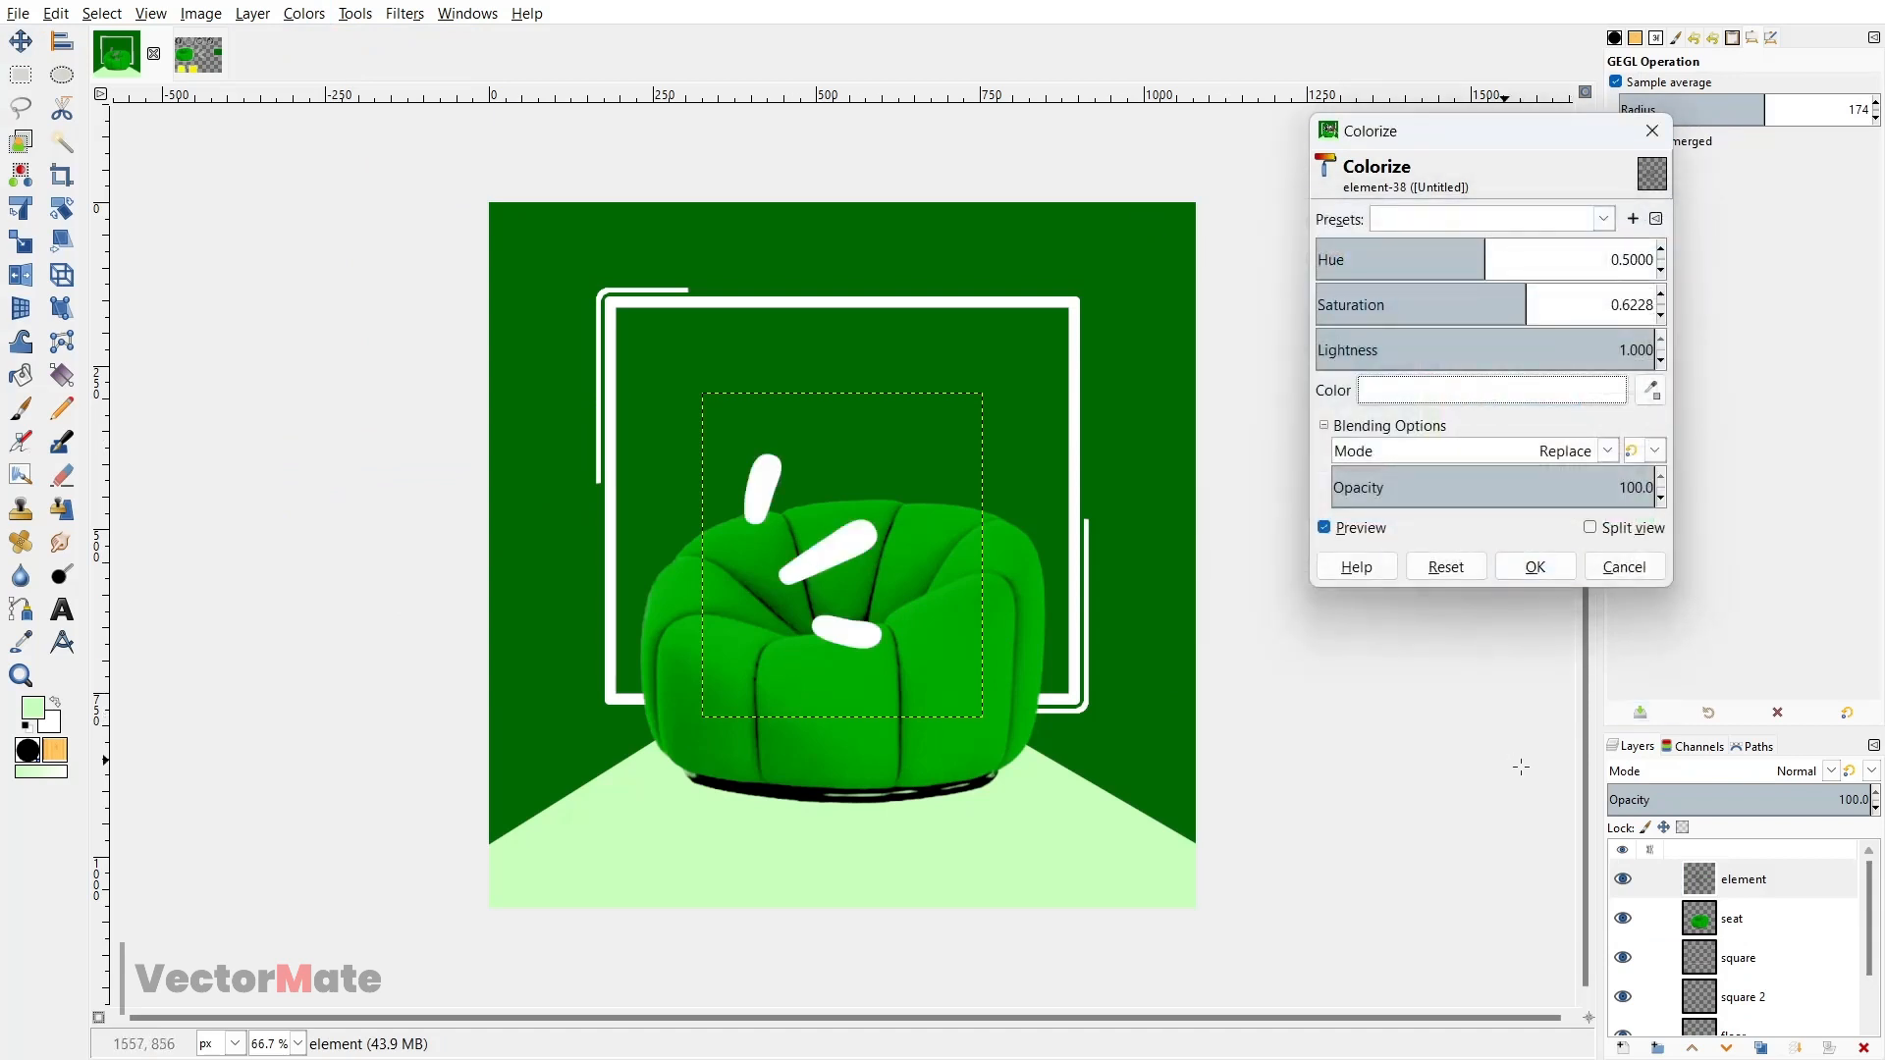
left_click(1536, 566)
- Move the white accent strokes to the chair's upper-right shoulder and scale them proportionally to 98 × 114 px
key("m")
left_click_drag(870, 551, 1031, 519)
key("shift+s")
left_click(1030, 520)
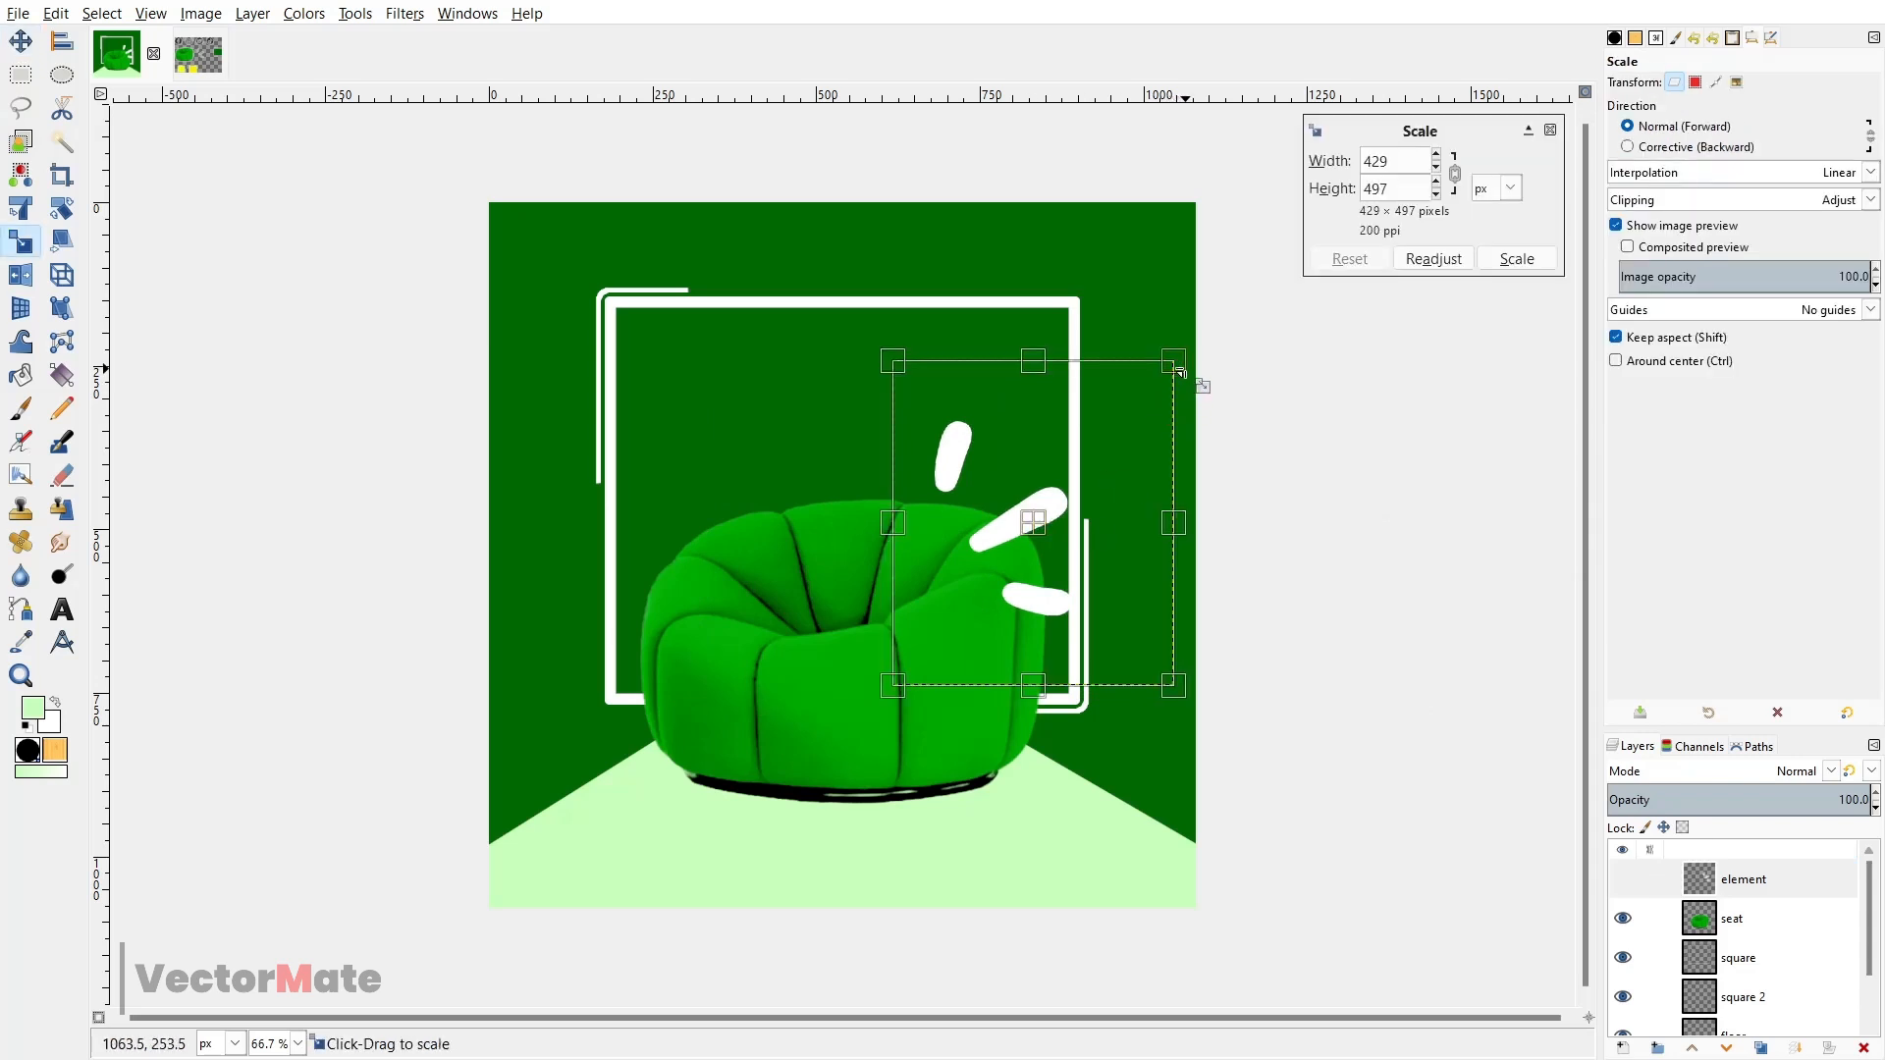
left_click_drag(1191, 378, 972, 596)
scroll(1046, 498, "up", 2)
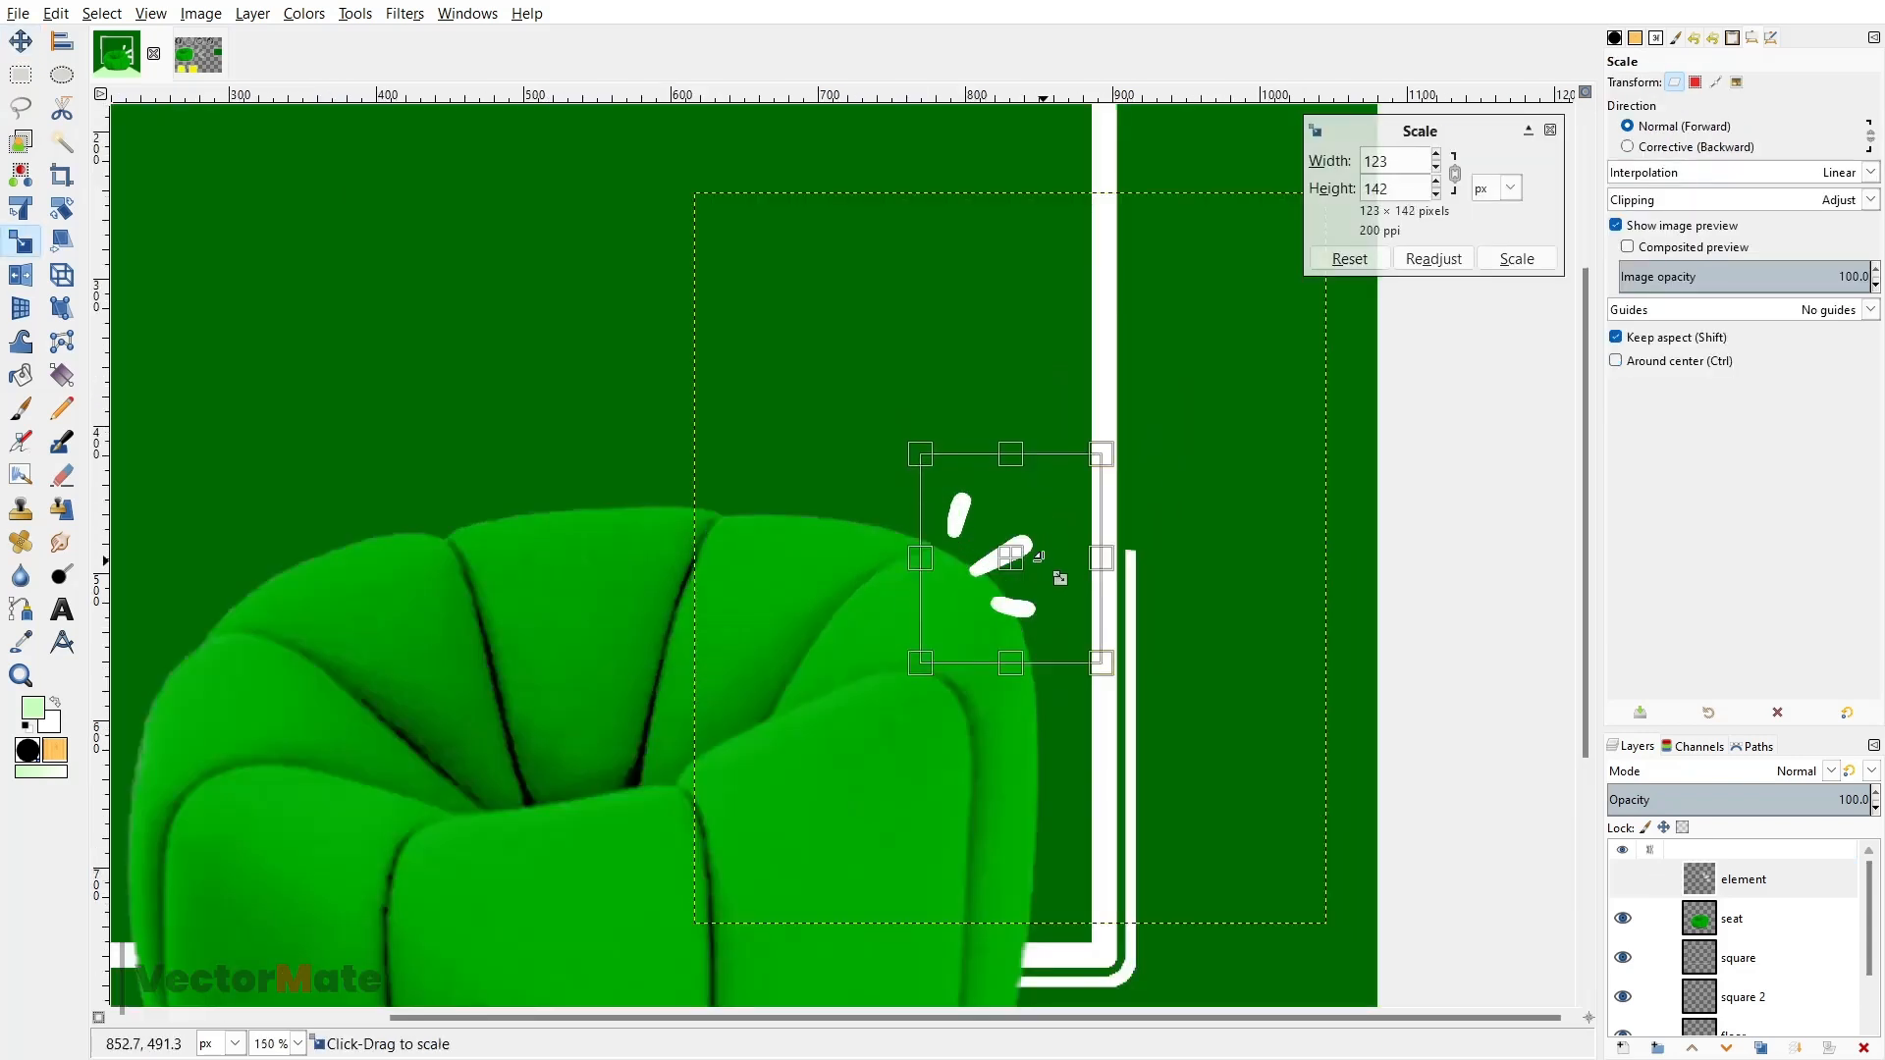
scroll(1143, 378, "up", 1)
left_click_drag(1144, 378, 1099, 447)
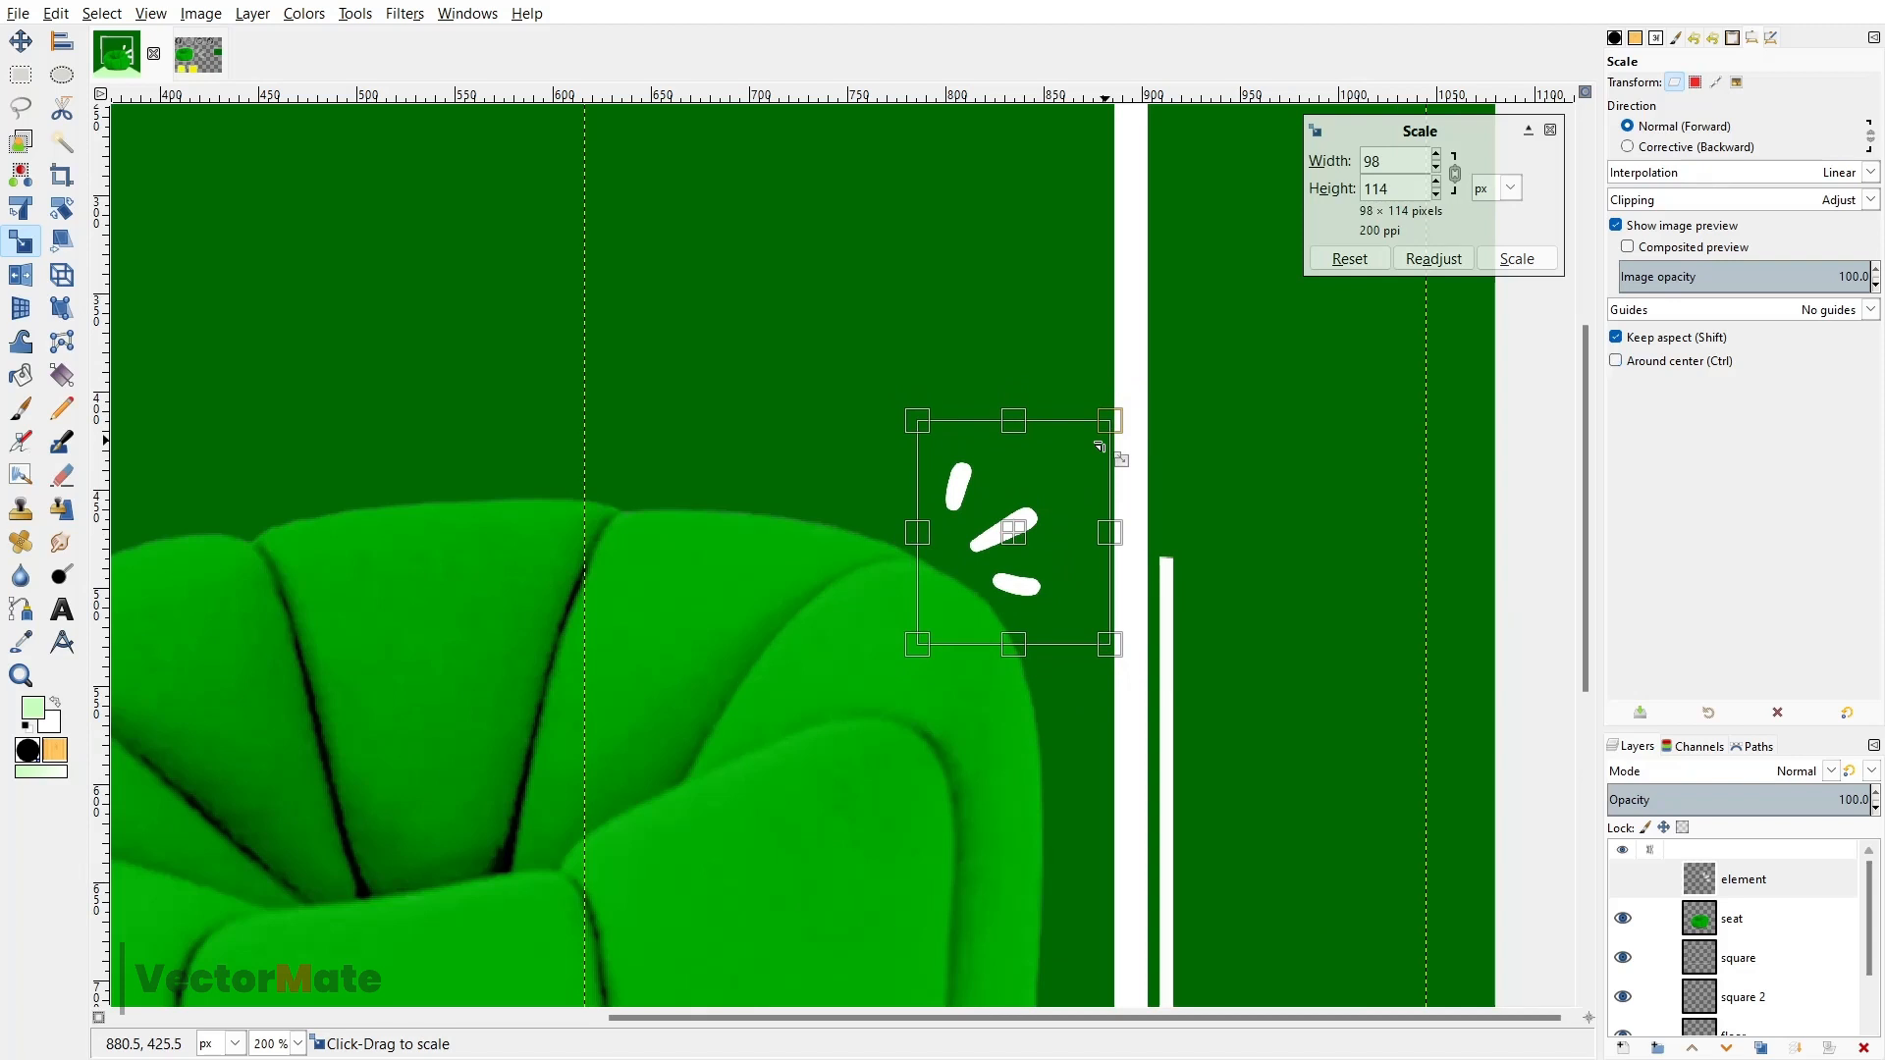
key("Return")
- Rotate the accent strokes slightly counter-clockwise so they fan outward from the chair's shoulder
key("shift+r")
left_click_drag(1106, 442, 1019, 480)
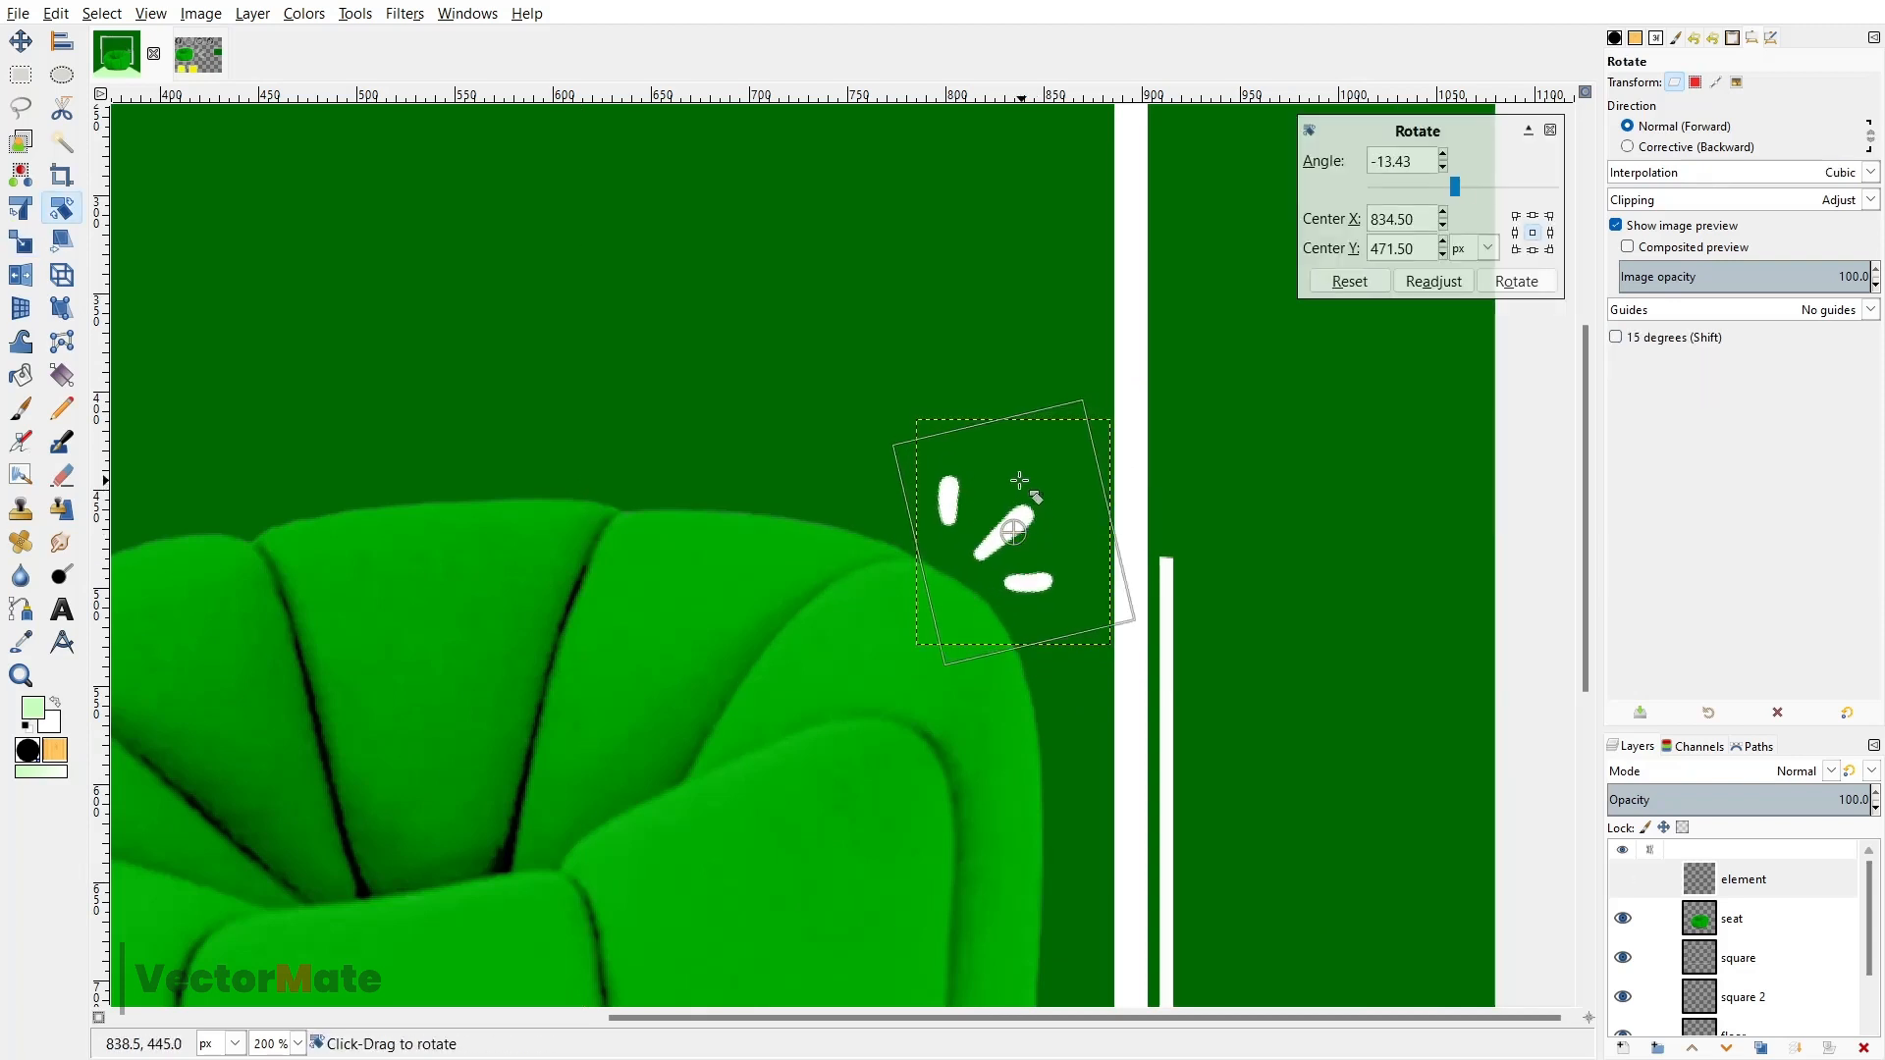
key("Return")
- Duplicate the element layer and move the copy beside the chair's lower-left side
left_click(1775, 879)
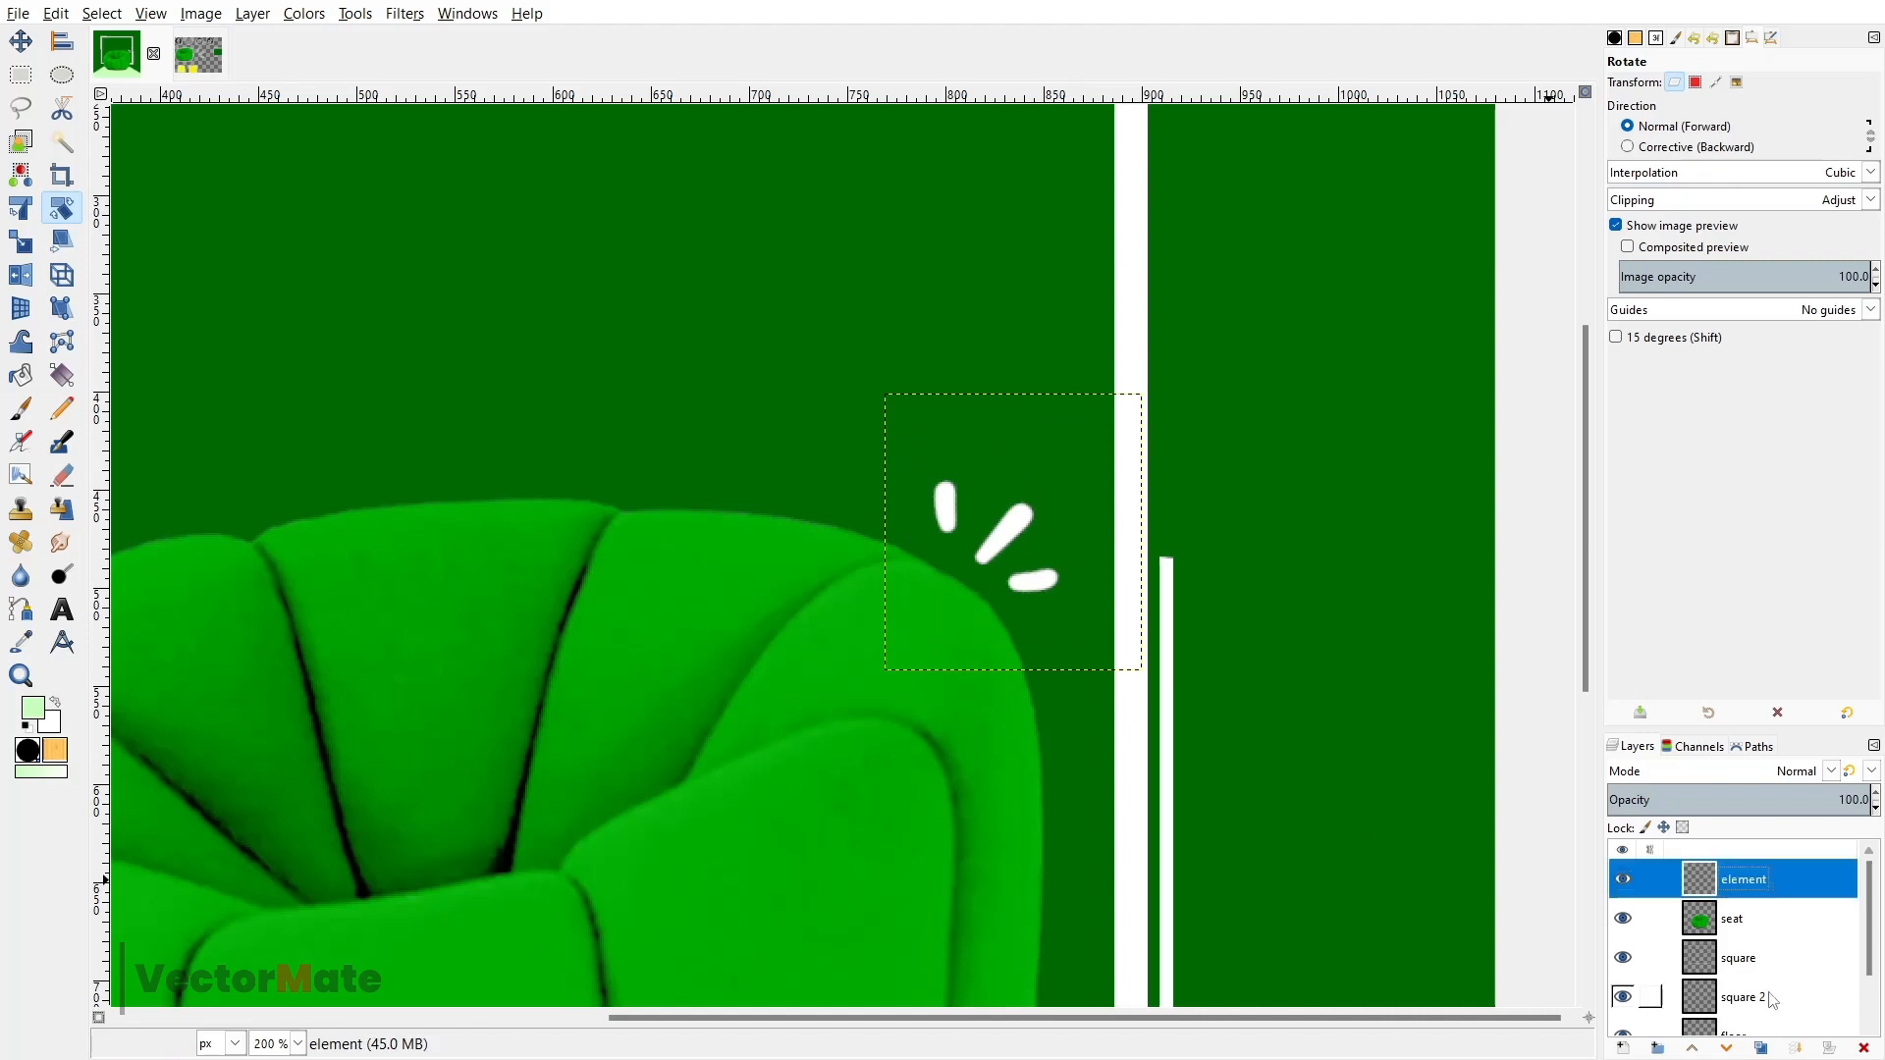
left_click(1759, 1048)
key("1")
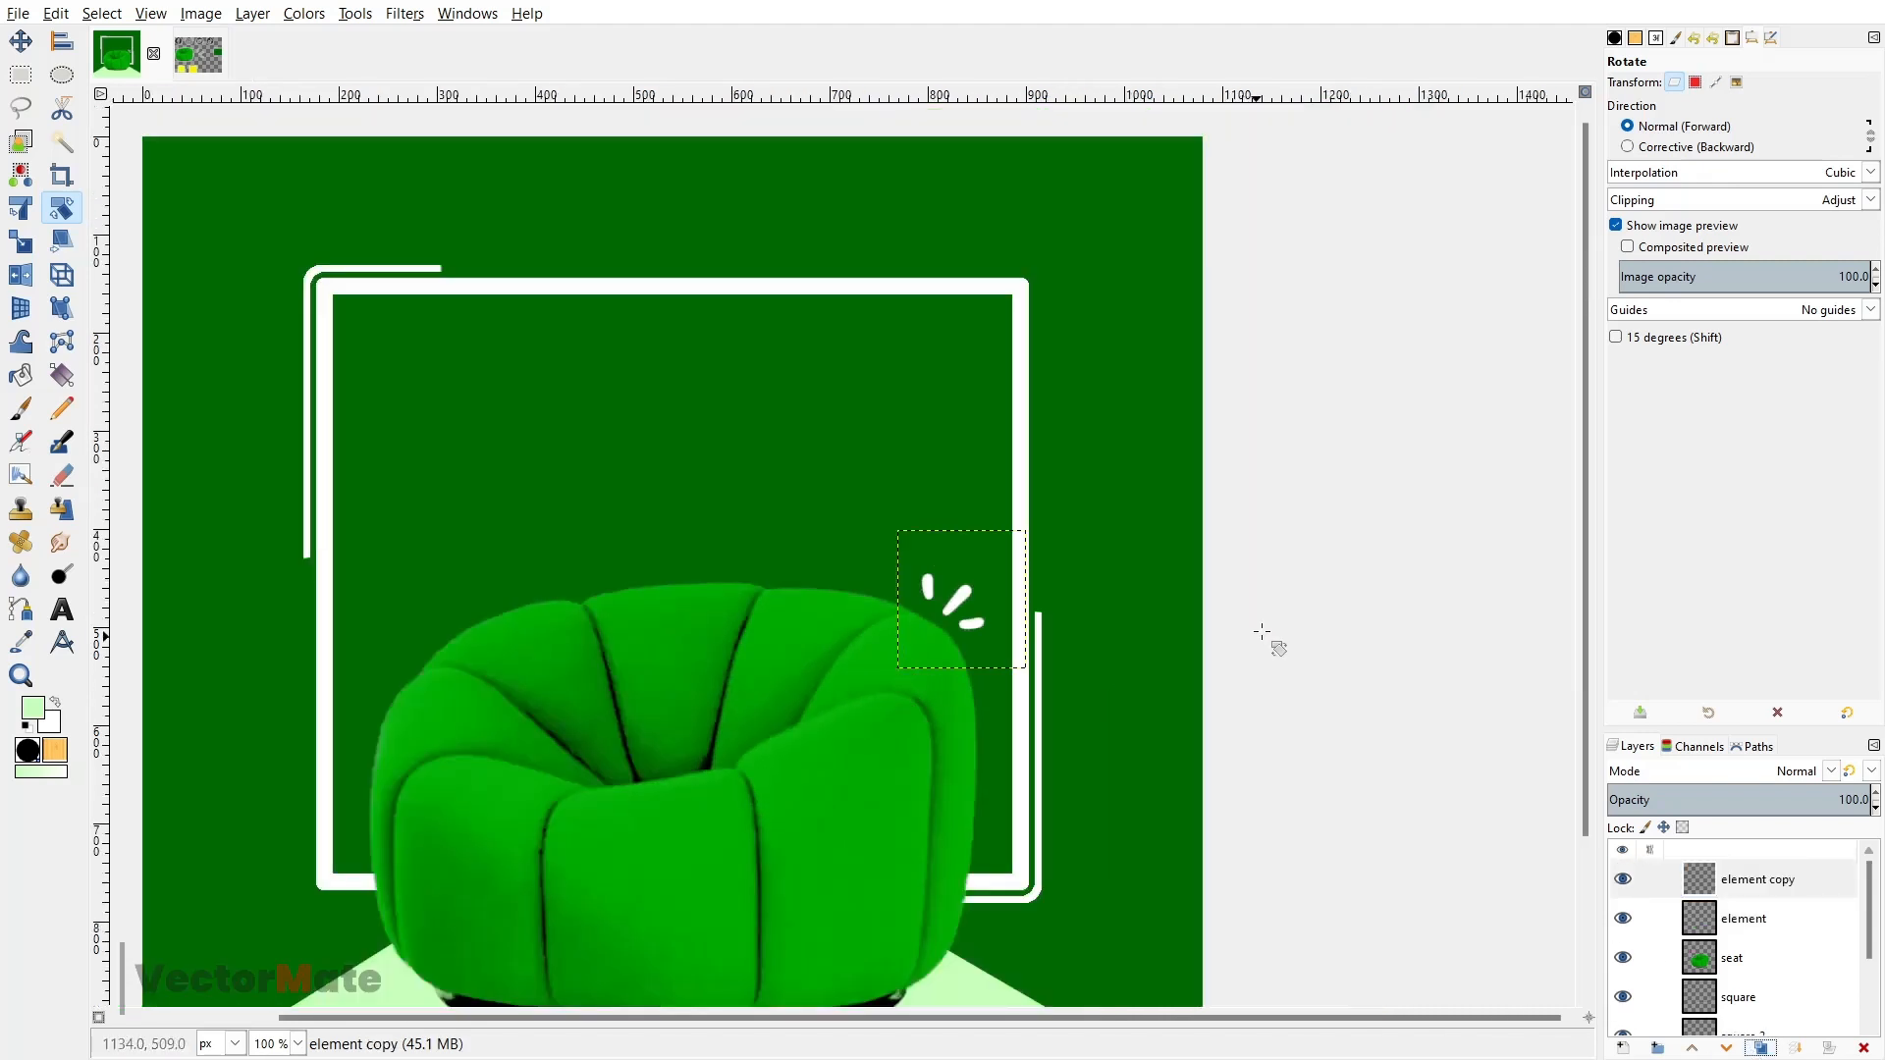
key("m")
left_click_drag(1086, 649, 1412, 466)
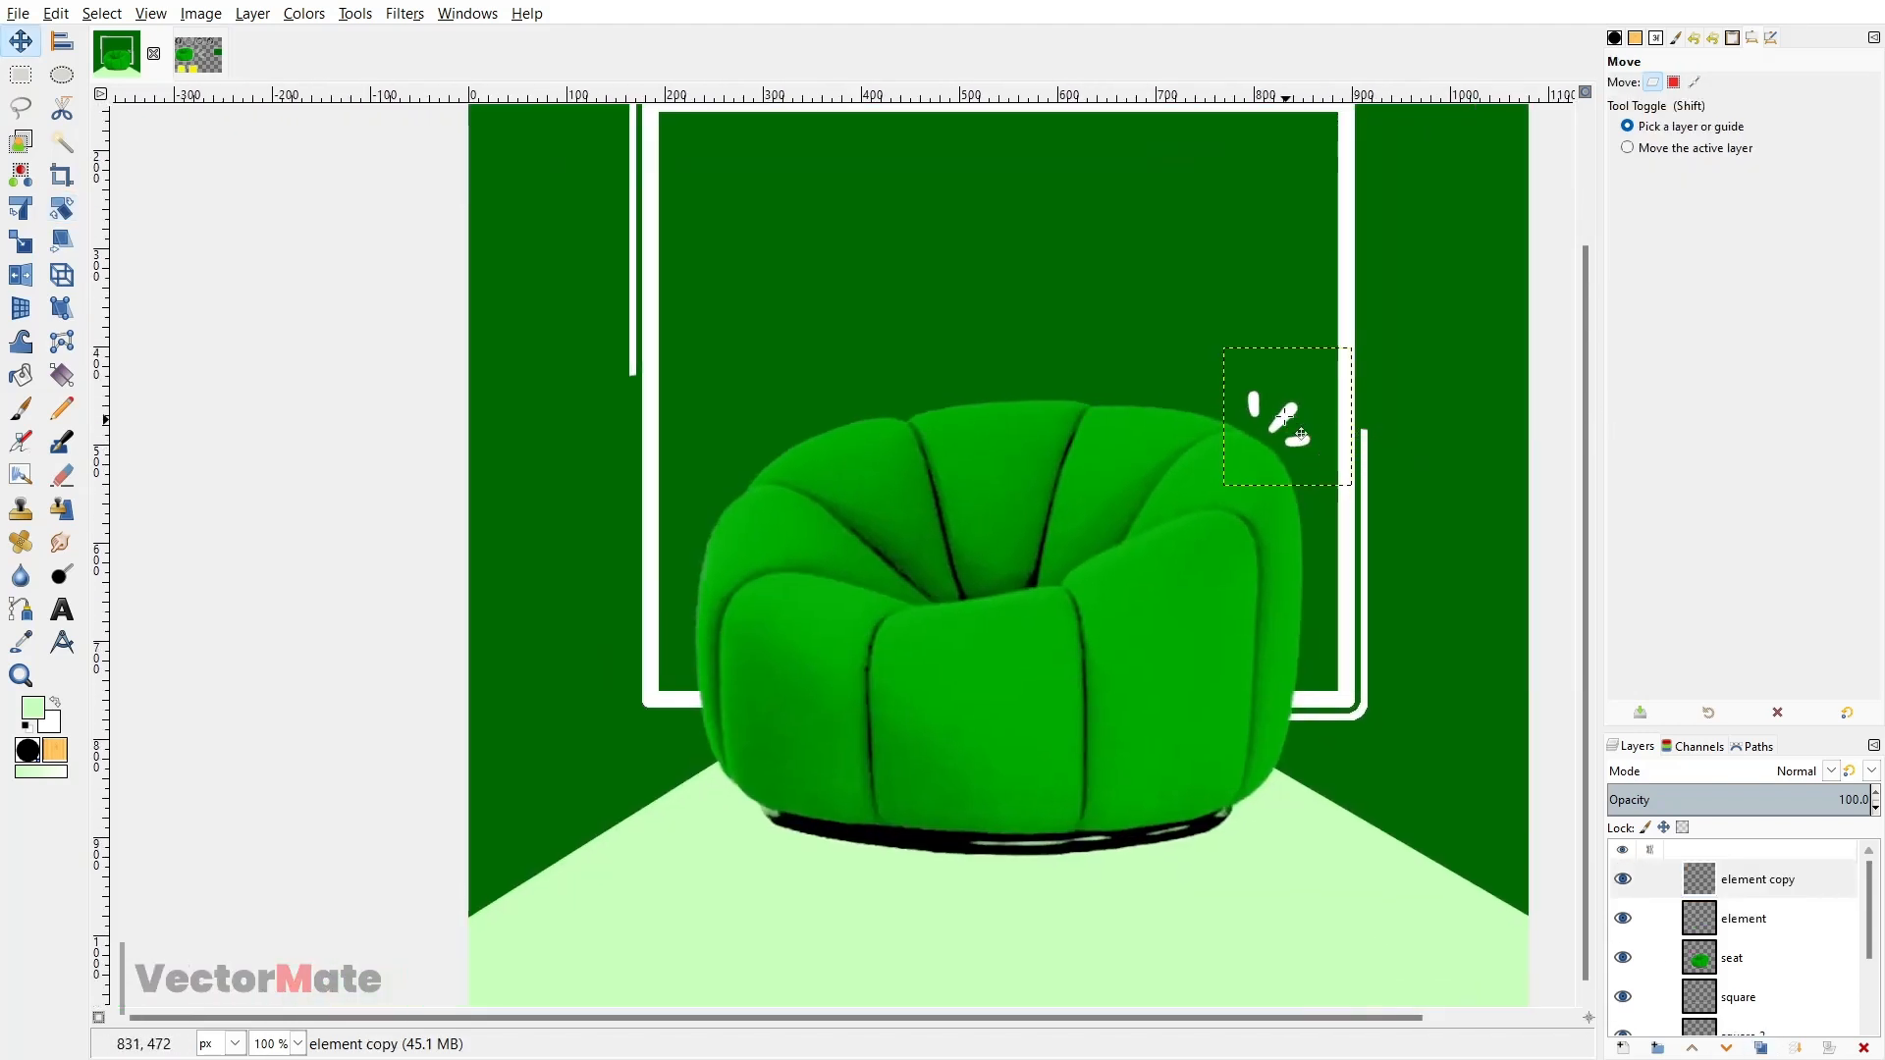
left_click_drag(1286, 418, 690, 730)
key("2")
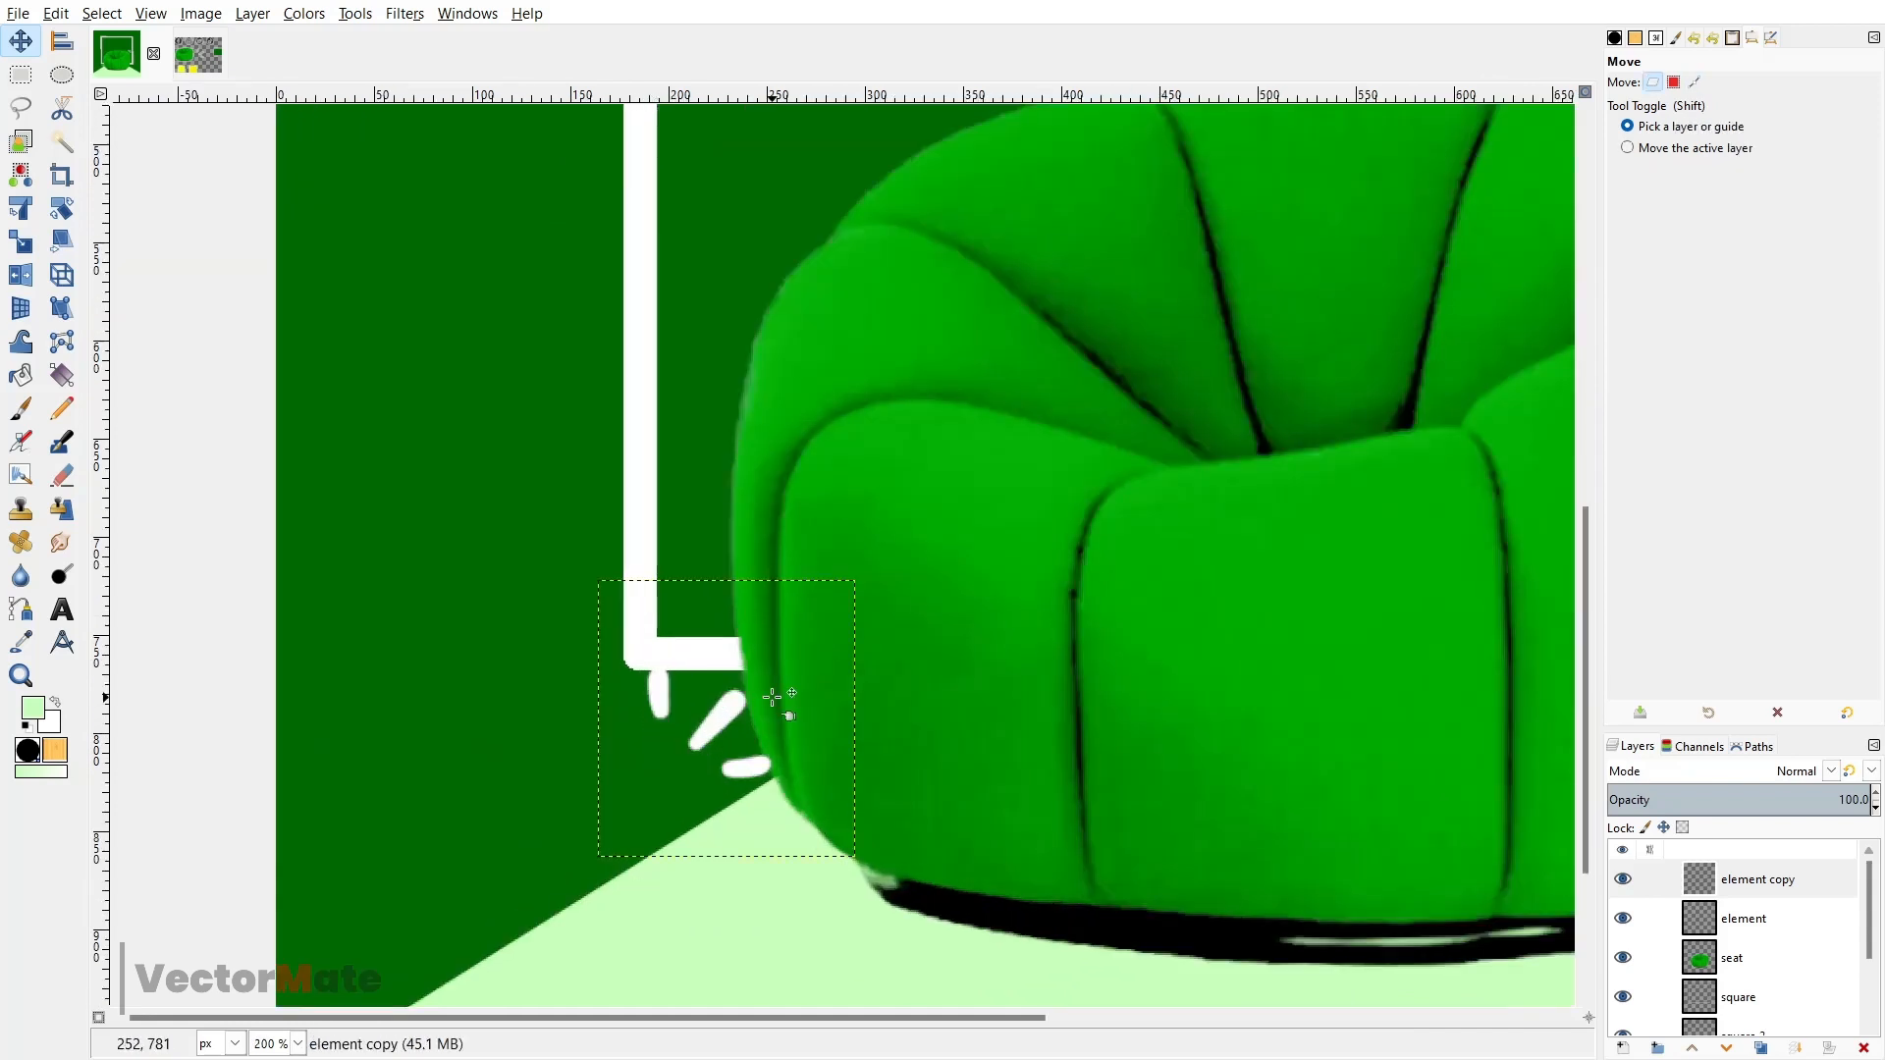
- Scale the copied accent strokes down proportionally and rotate them by -157.58°
key("shift+s")
left_click(771, 694)
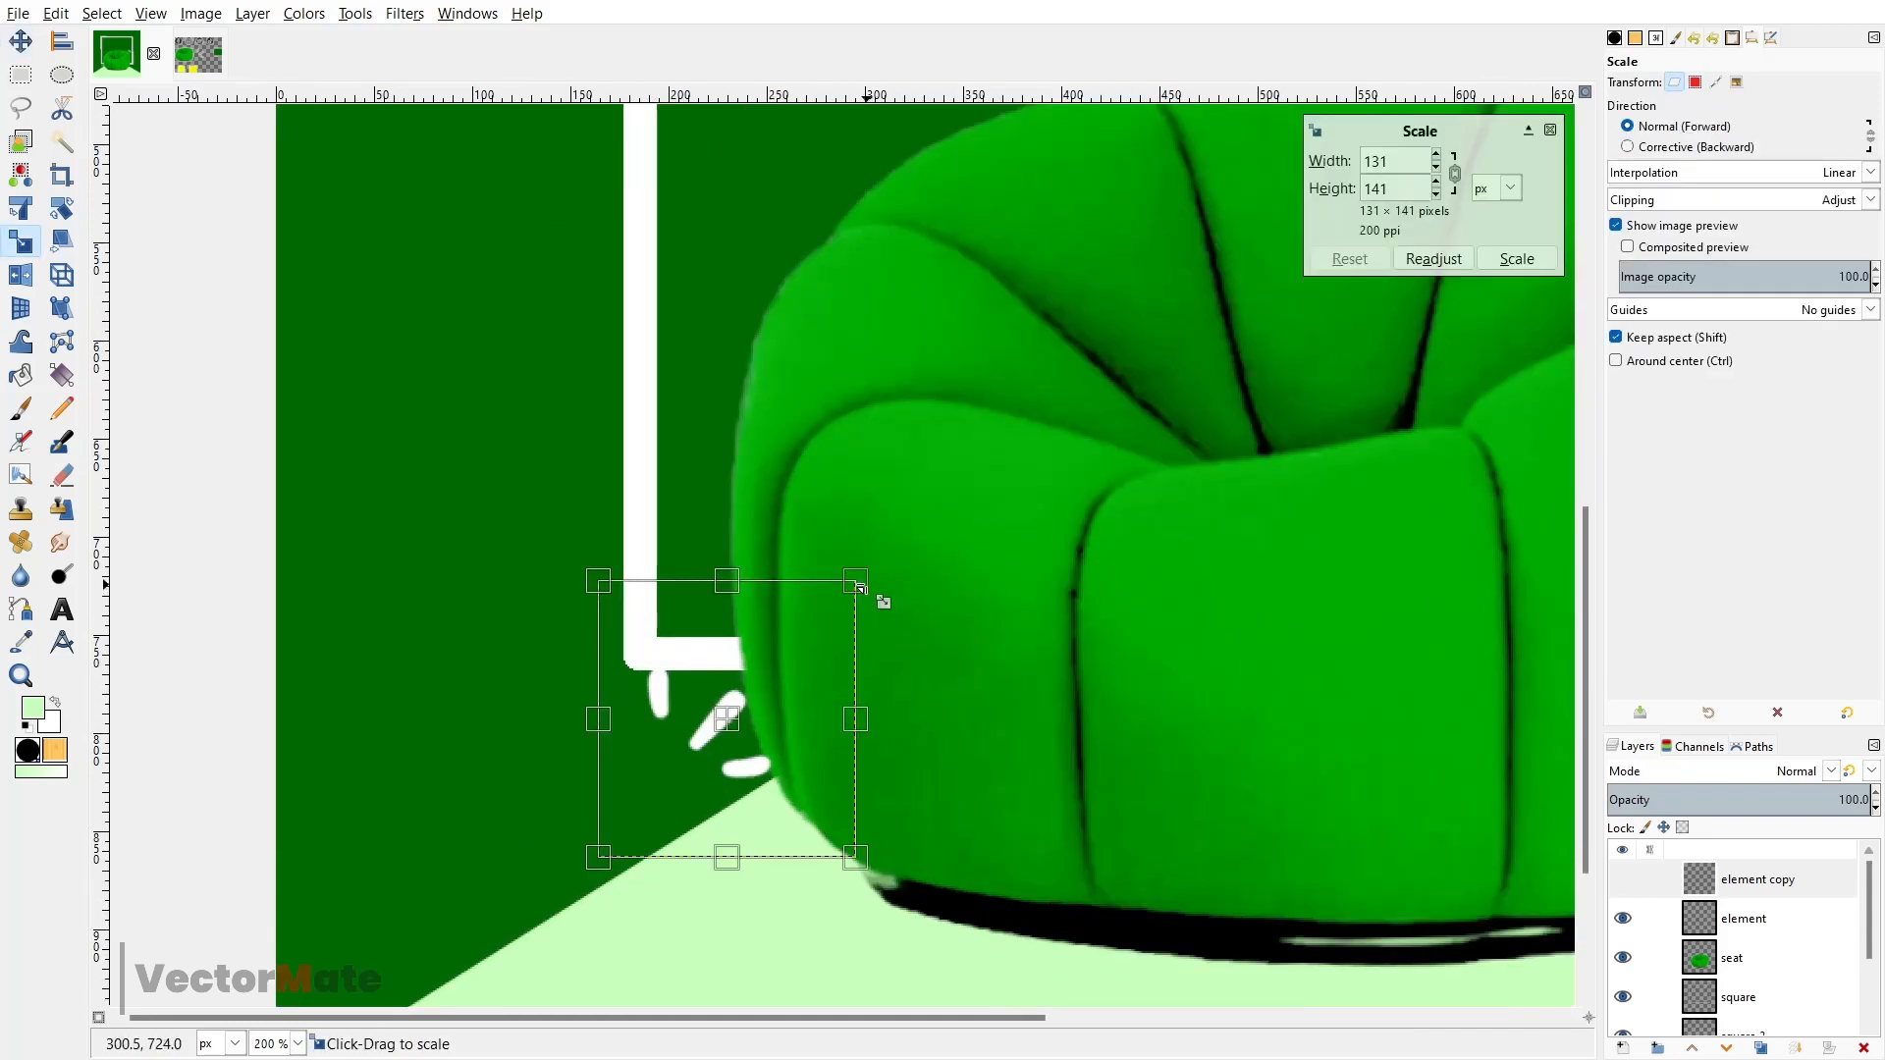
left_click_drag(884, 600, 823, 651)
key("Return")
key("shift+r")
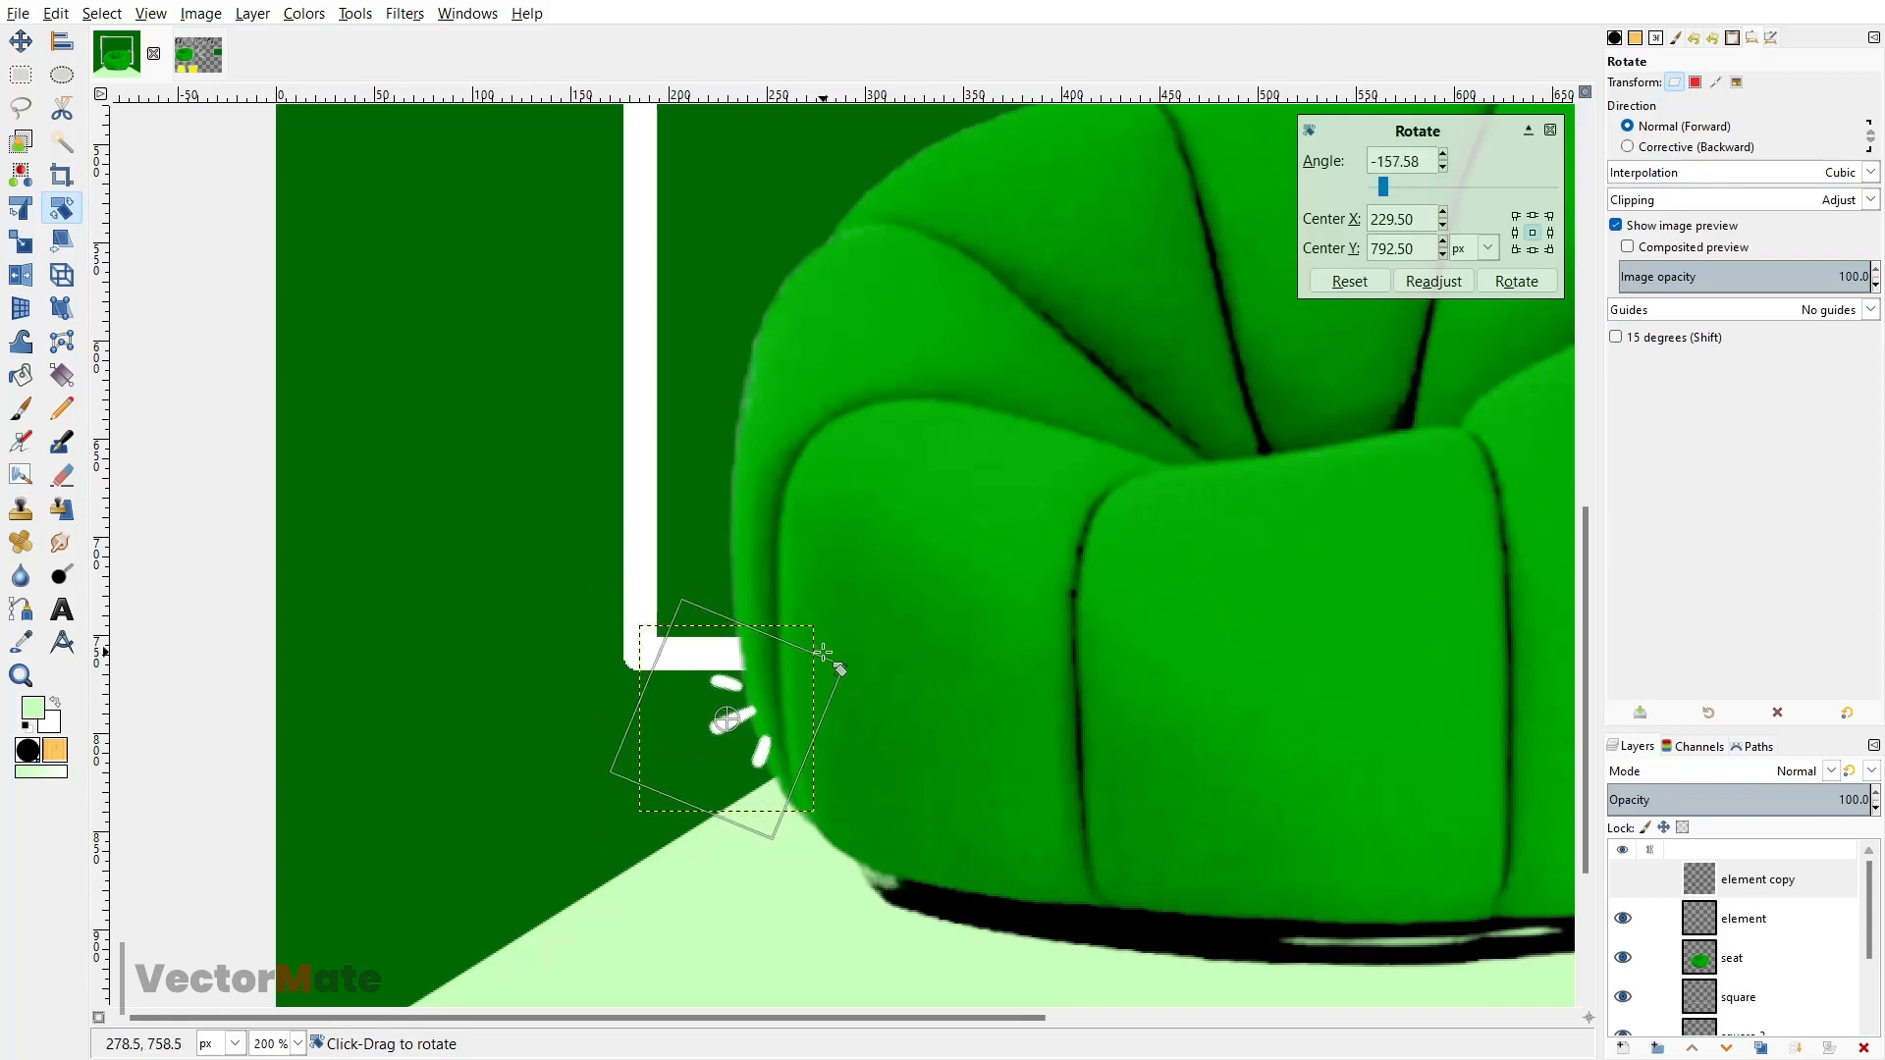
key("Return")
- Shift the rotated copy slightly down and left, just clear of the chair's lower-left edge
key("m")
left_click_drag(726, 722, 698, 736)
key("1")
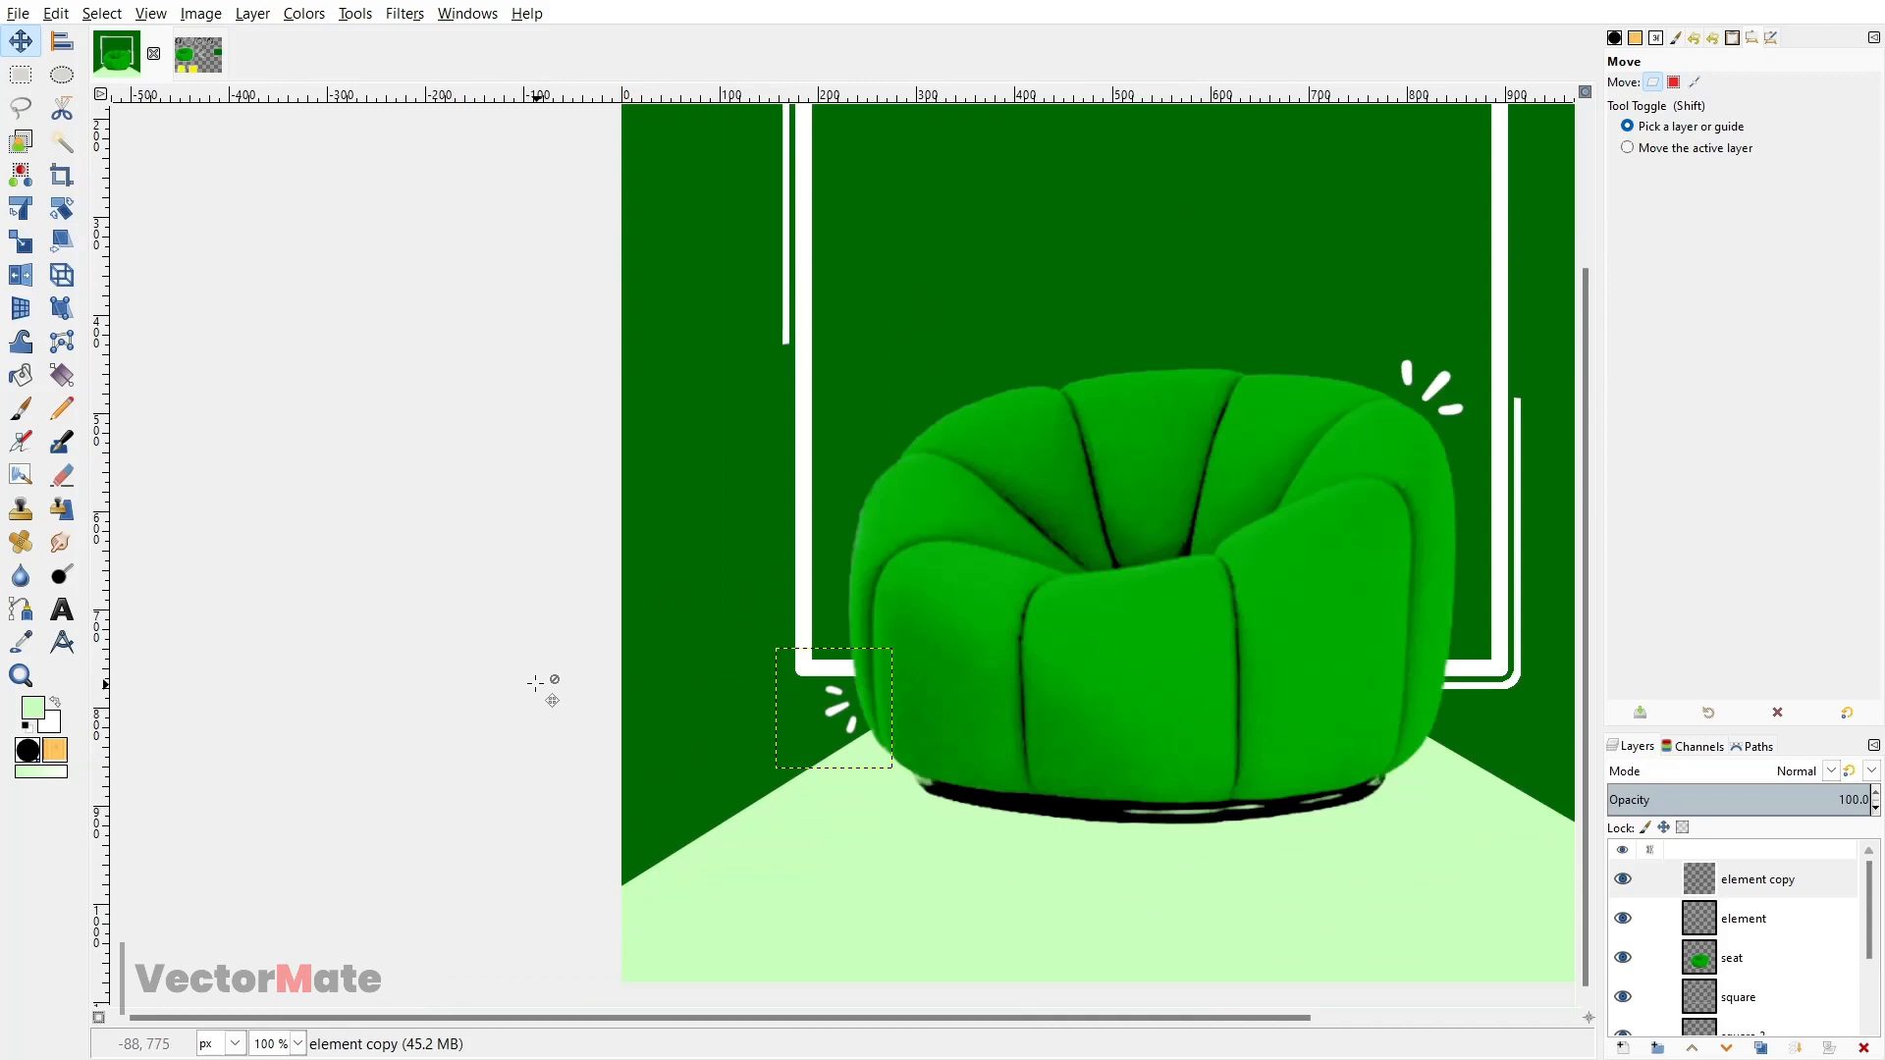
left_click_drag(535, 683, 195, 710)
scroll(782, 673, "down", 2)
scroll(661, 581, "up", 1)
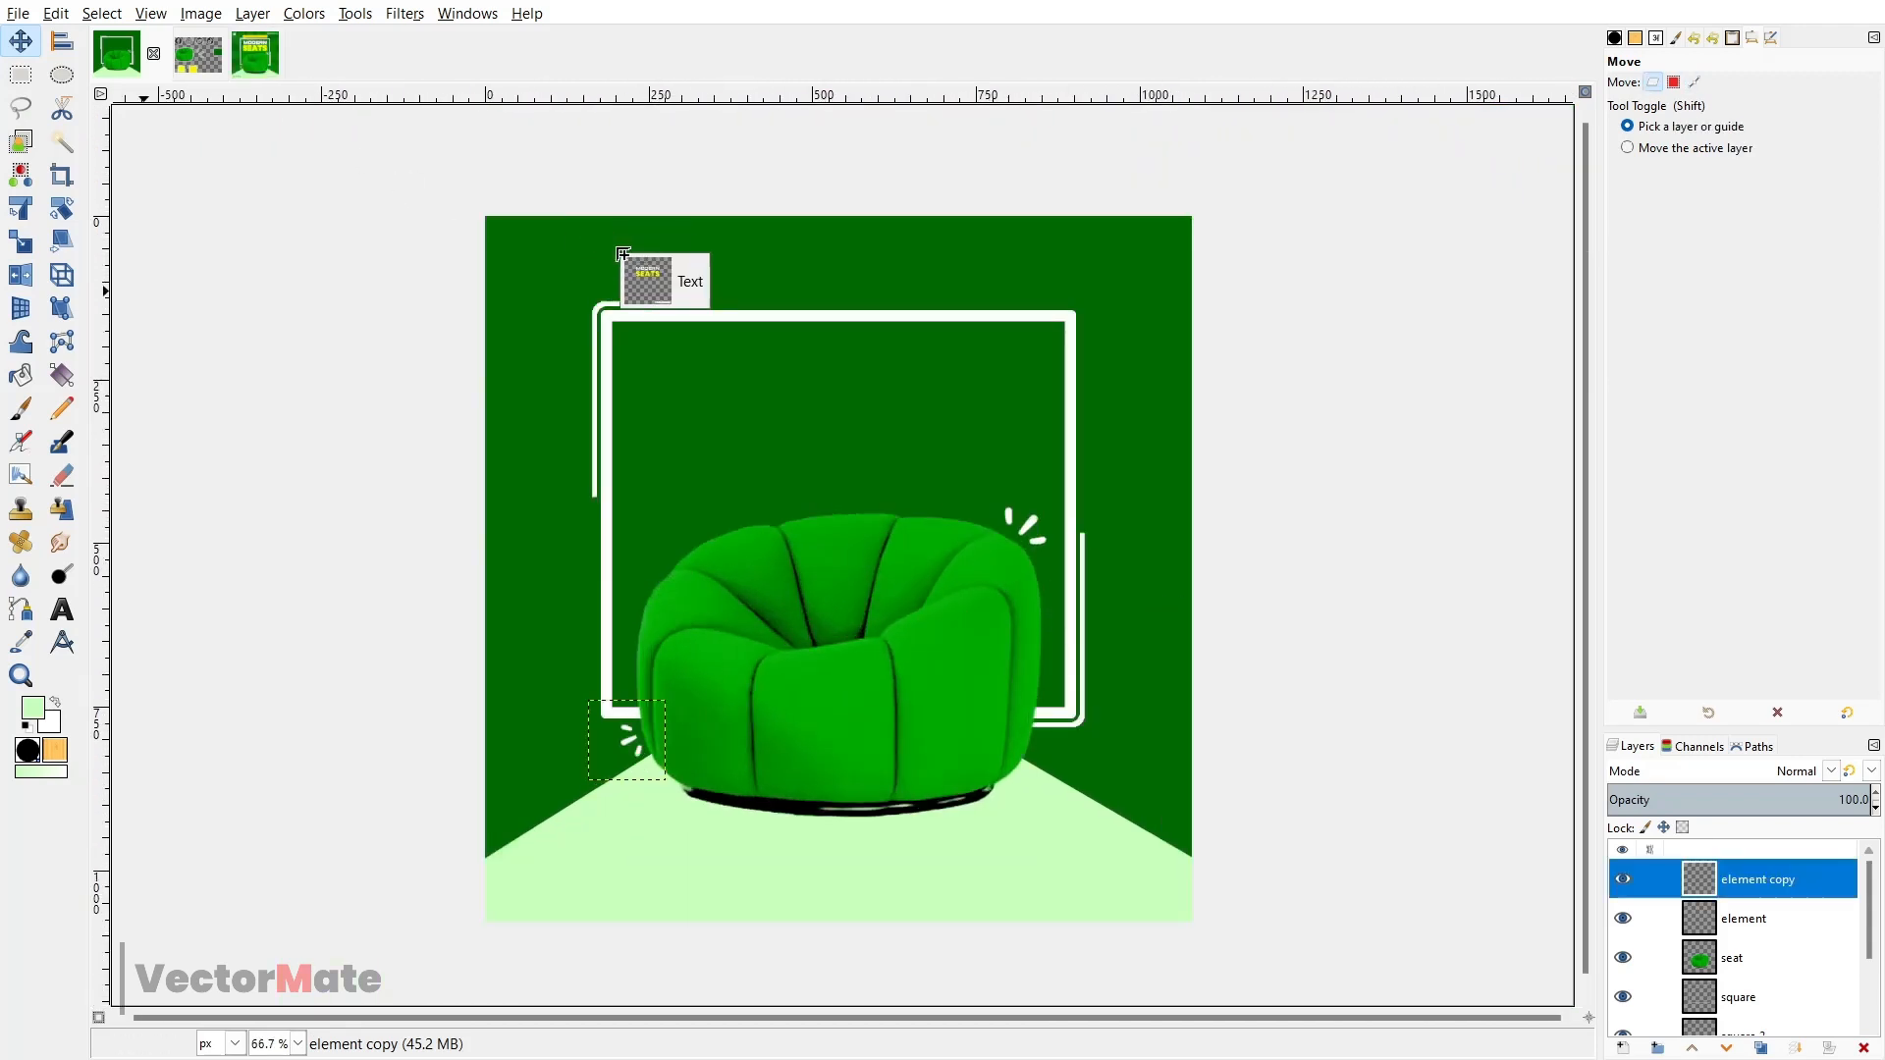
- Bring the Text layer group from the other open image into the poster and link the group with all its layers
left_click_drag(620, 254, 671, 284)
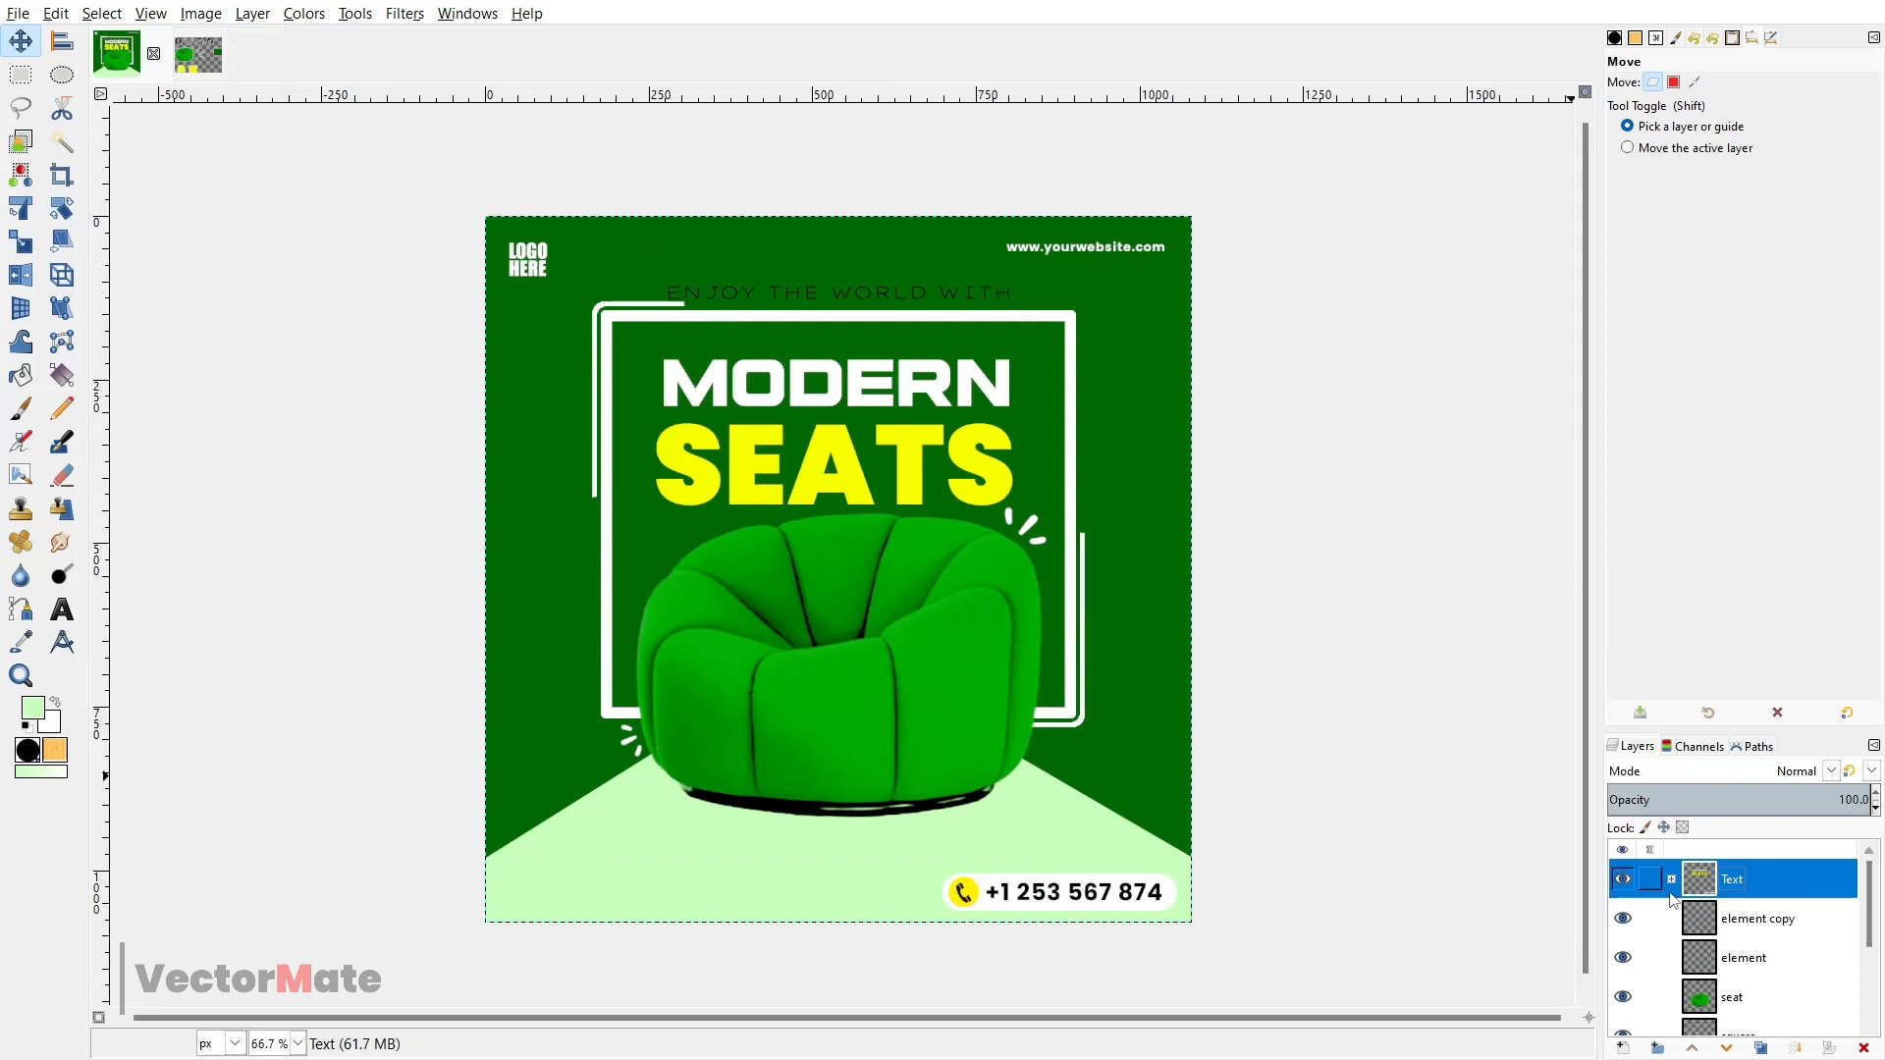
left_click(1671, 880)
left_click(1658, 916)
scroll(1658, 921, "down", 1)
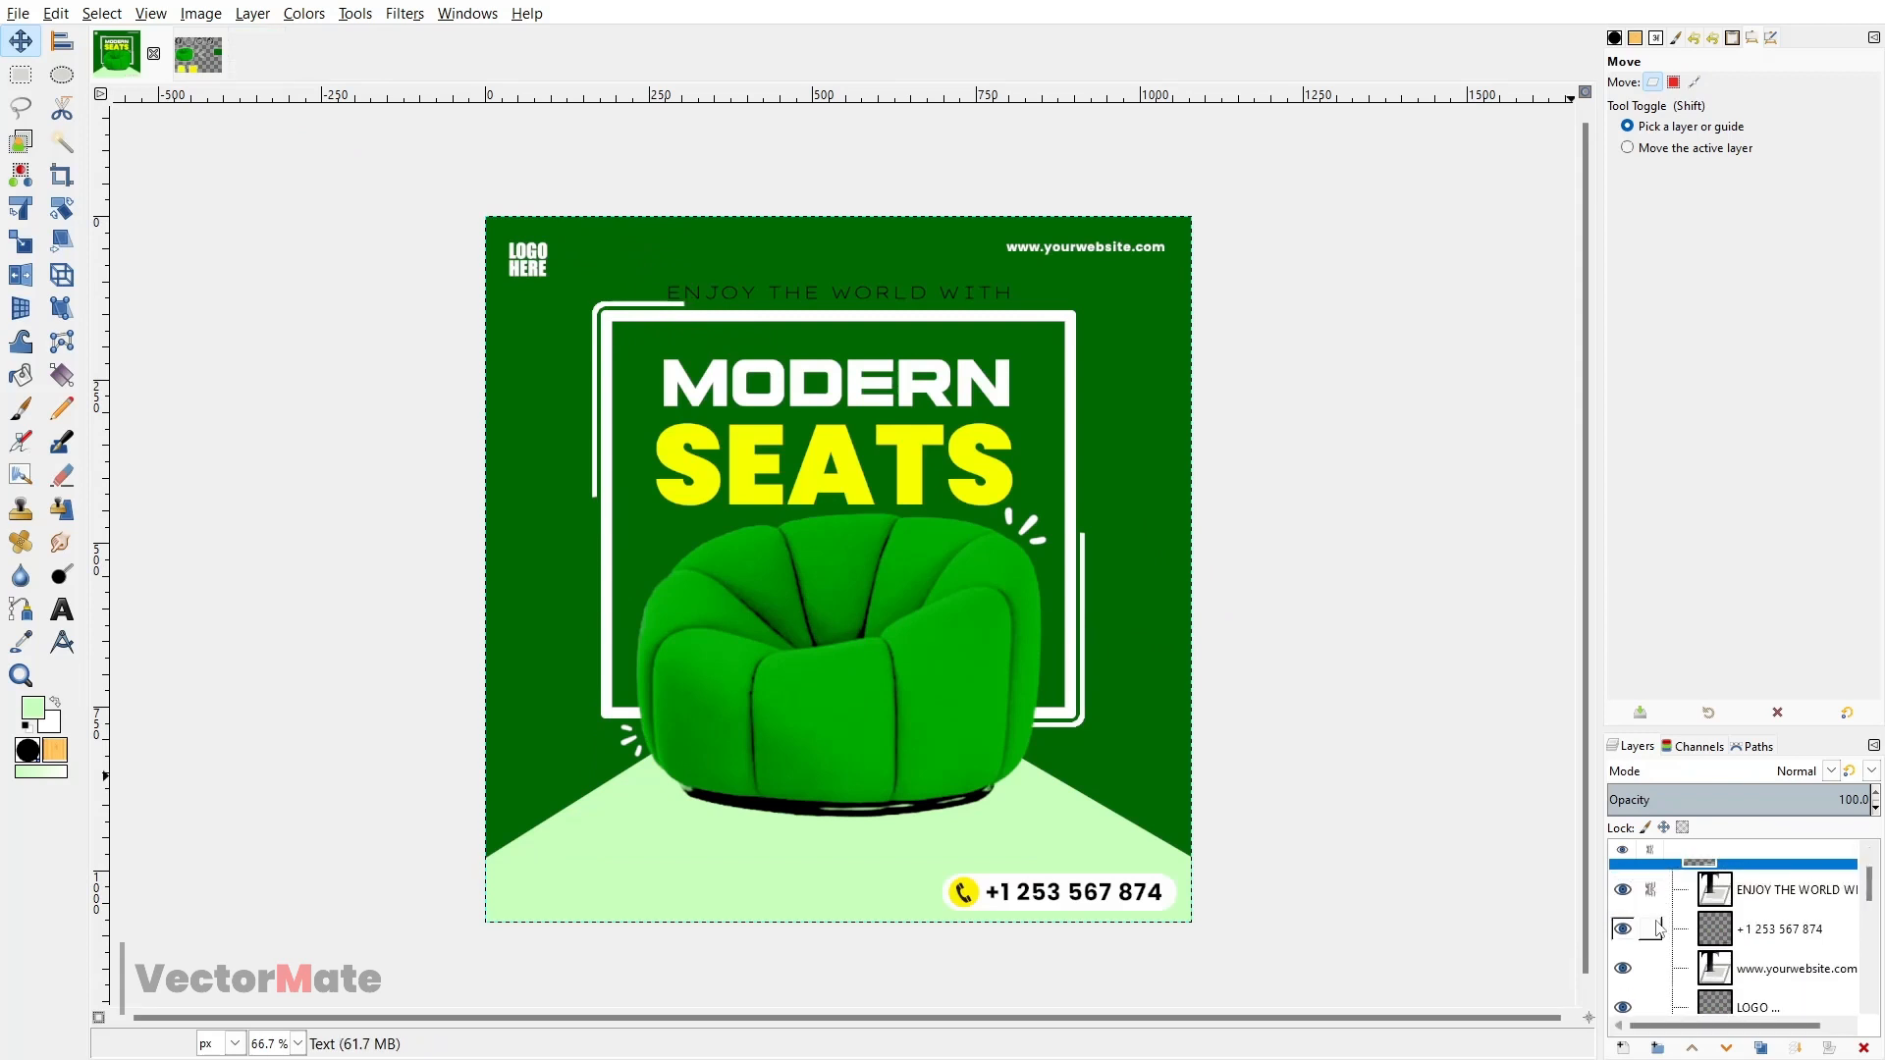
left_click(1655, 957)
scroll(1655, 950, "down", 1)
left_click(1659, 971)
scroll(1661, 970, "down", 2)
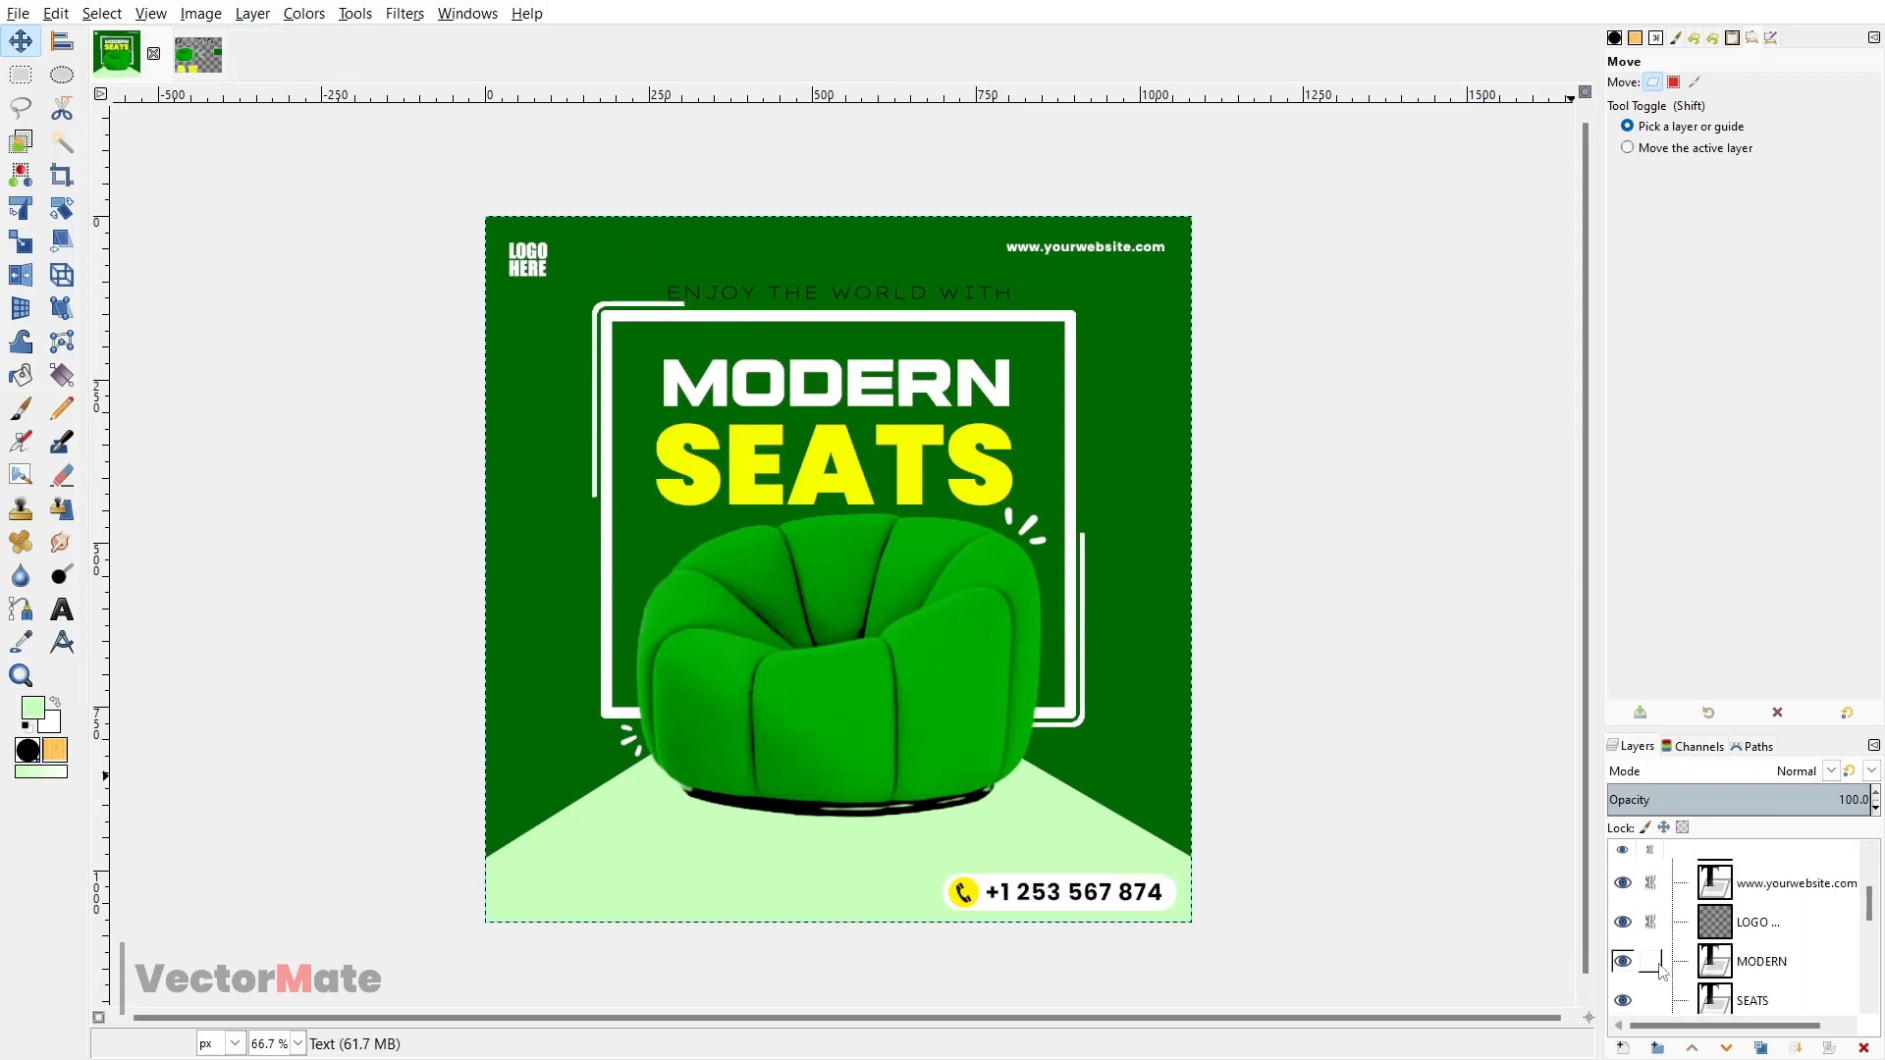
scroll(1657, 965, "down", 1)
left_click(1655, 970)
scroll(1657, 970, "down", 1)
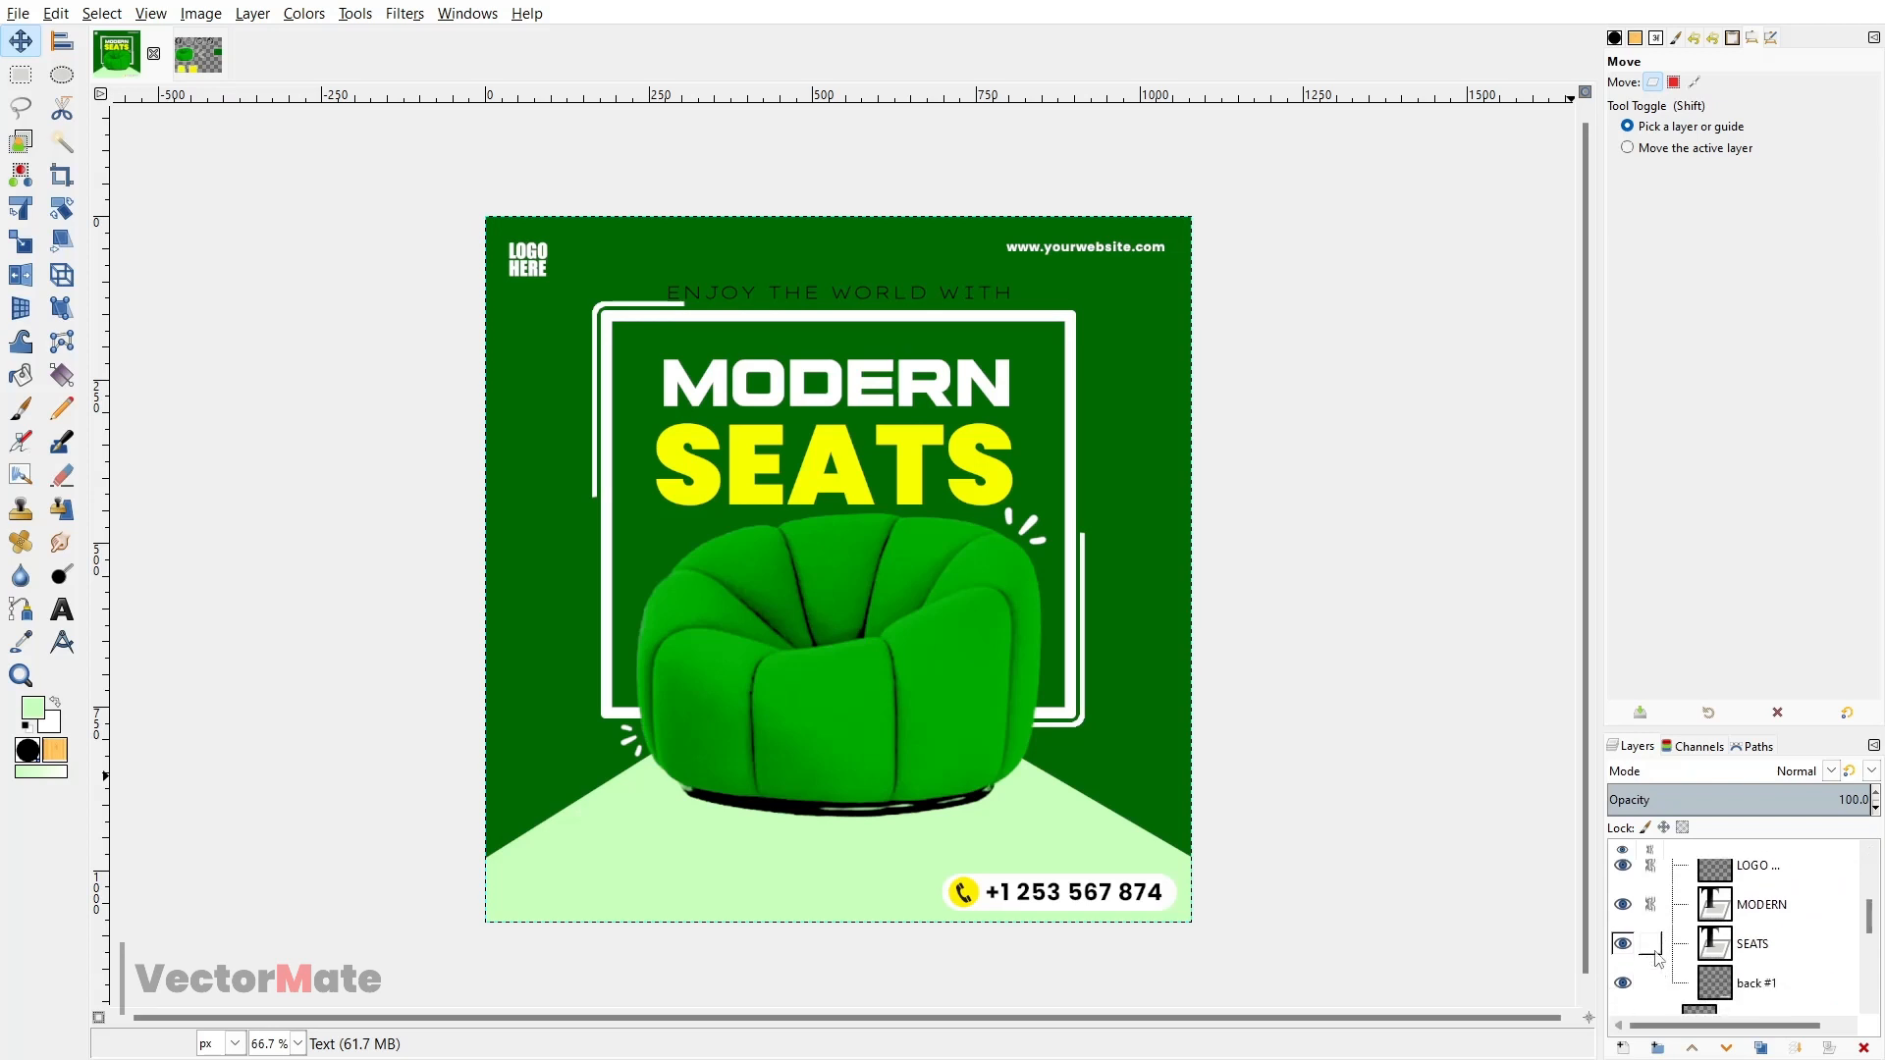
left_click(1656, 958)
scroll(1659, 942, "up", 5)
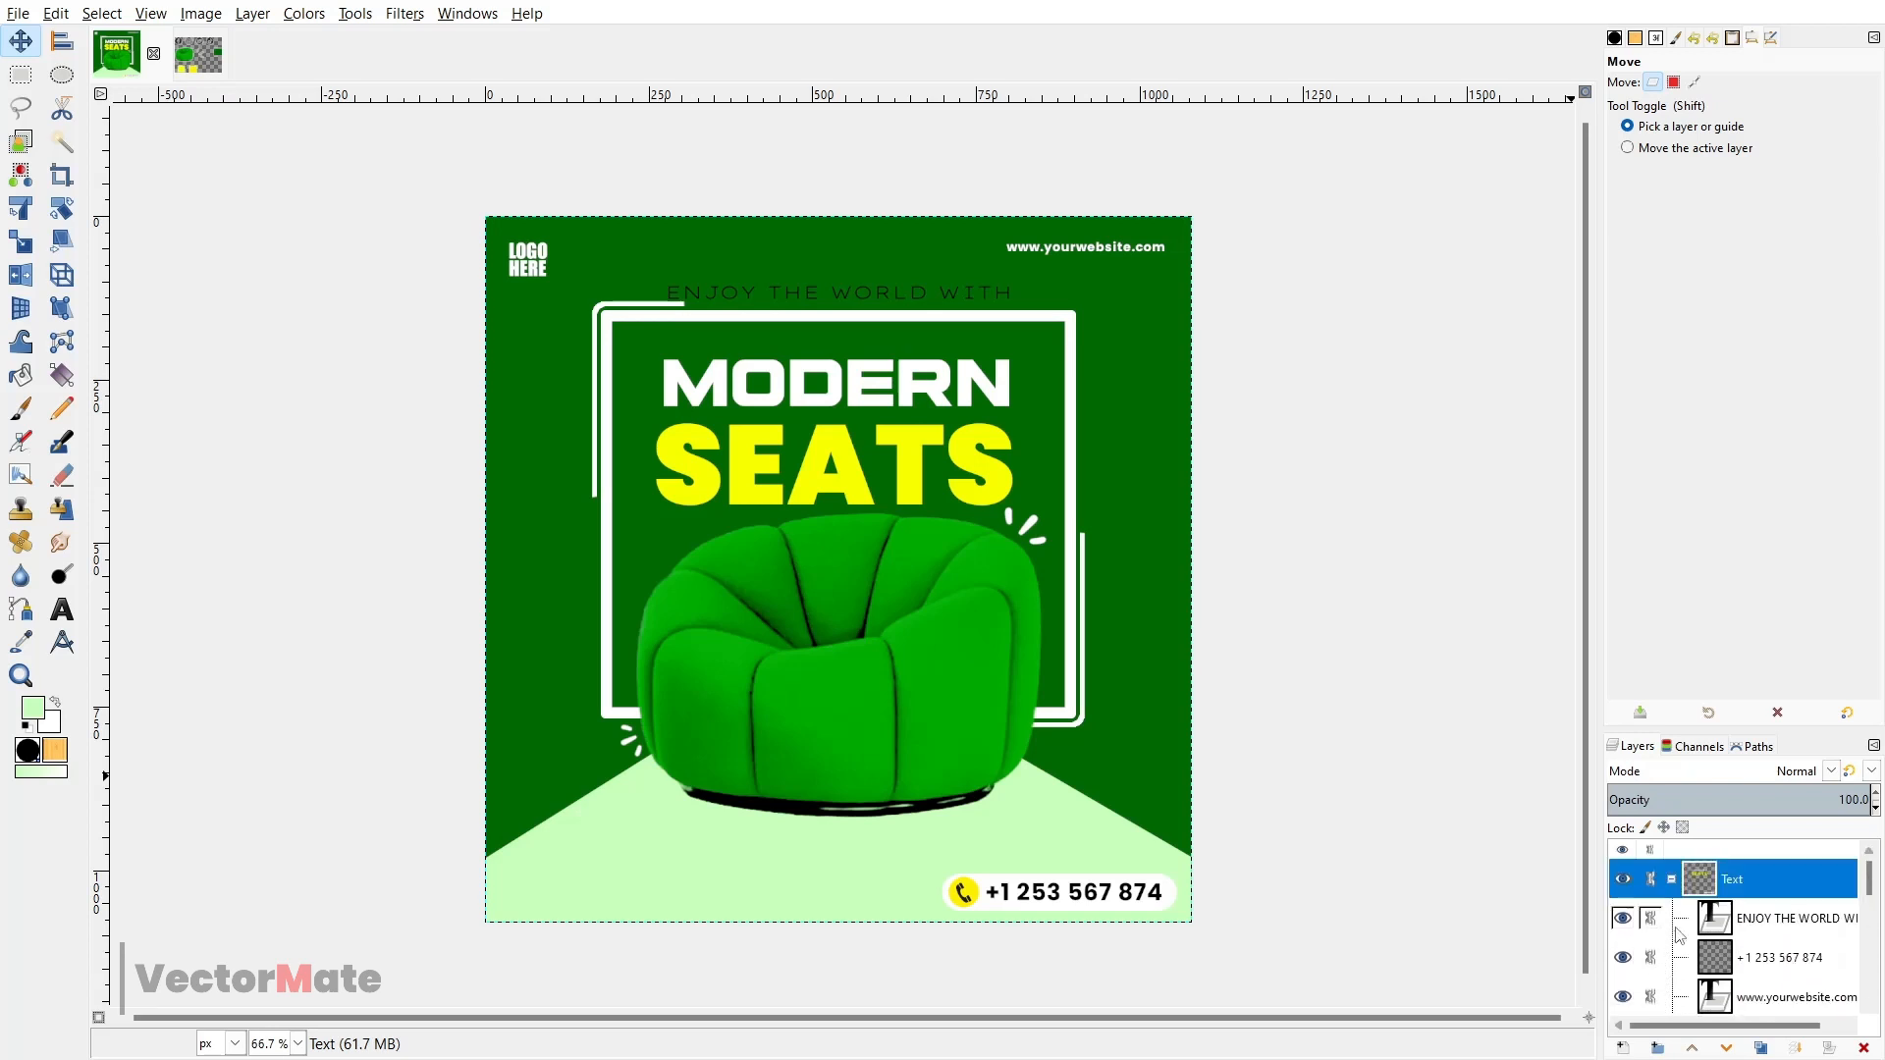
left_click(1672, 881)
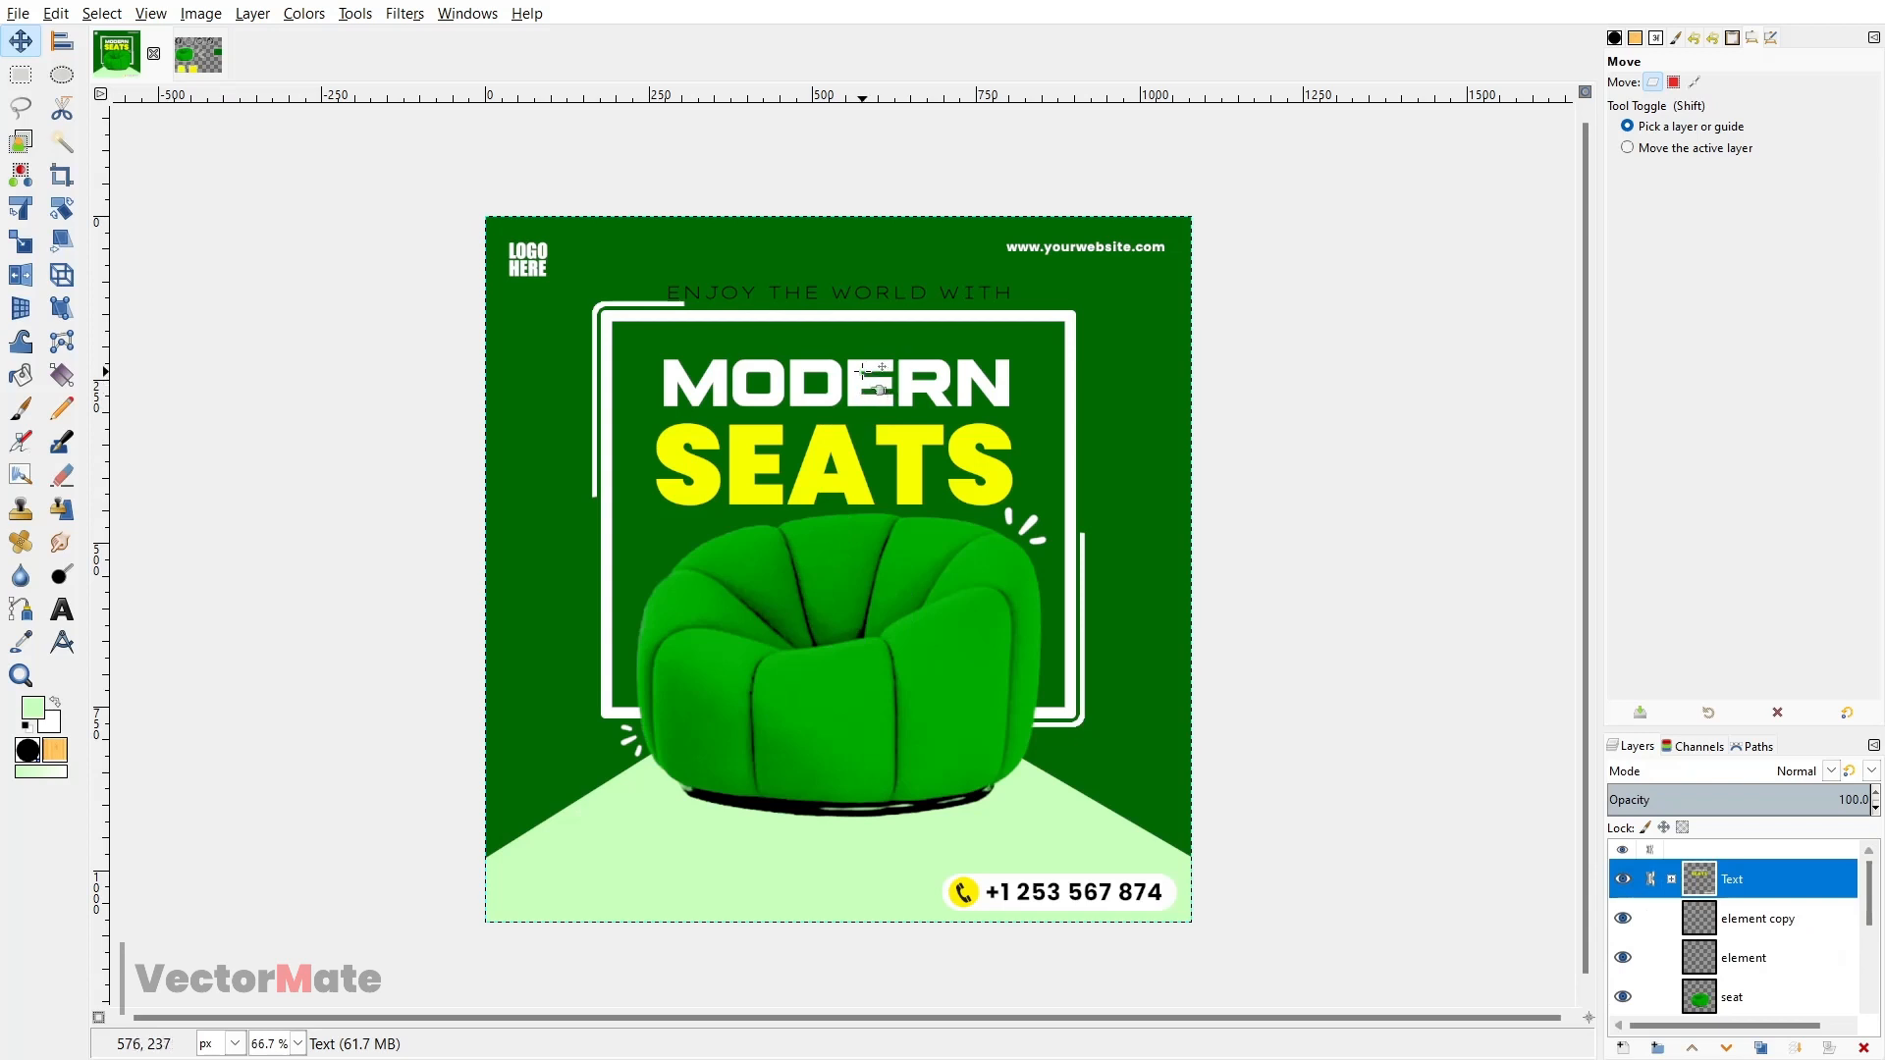
- Move the linked text group up about 20 px and nudge it slightly right and down
left_click_drag(862, 371, 866, 355)
key("Right")
key("Right")
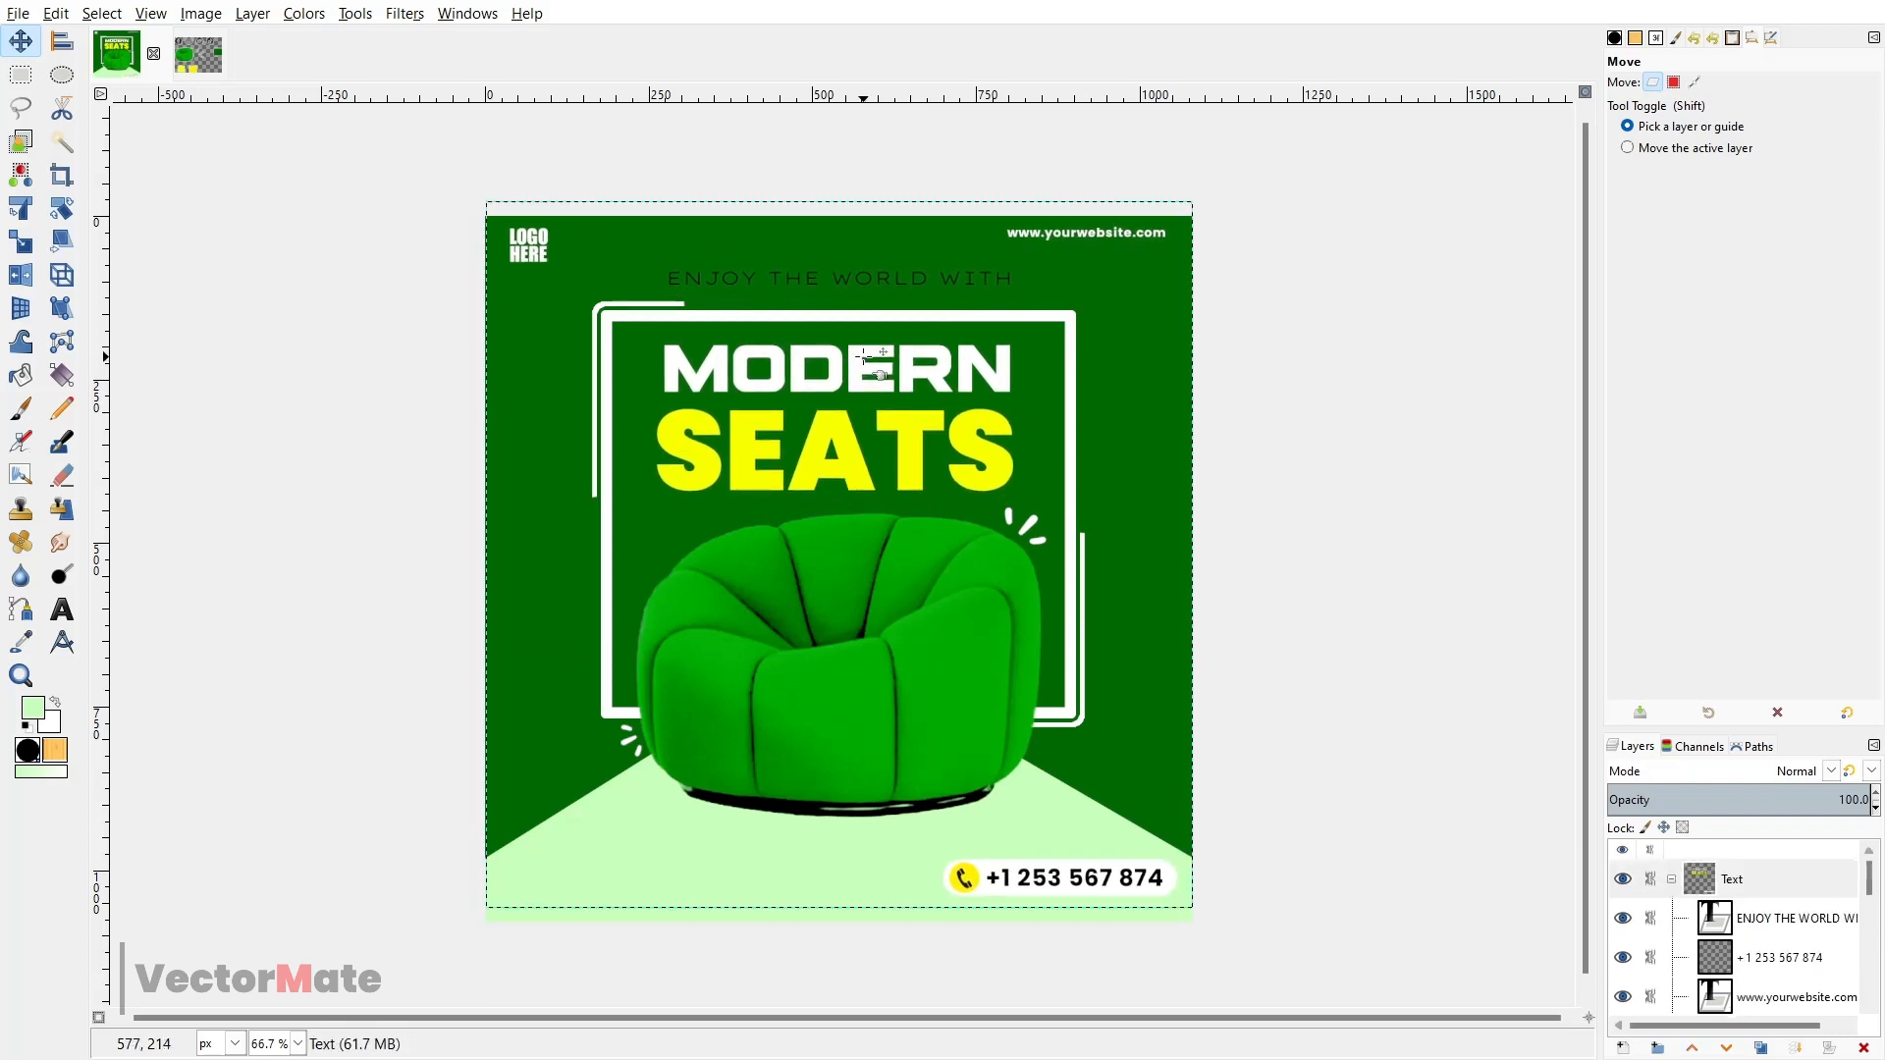
key("Down")
key("Down")
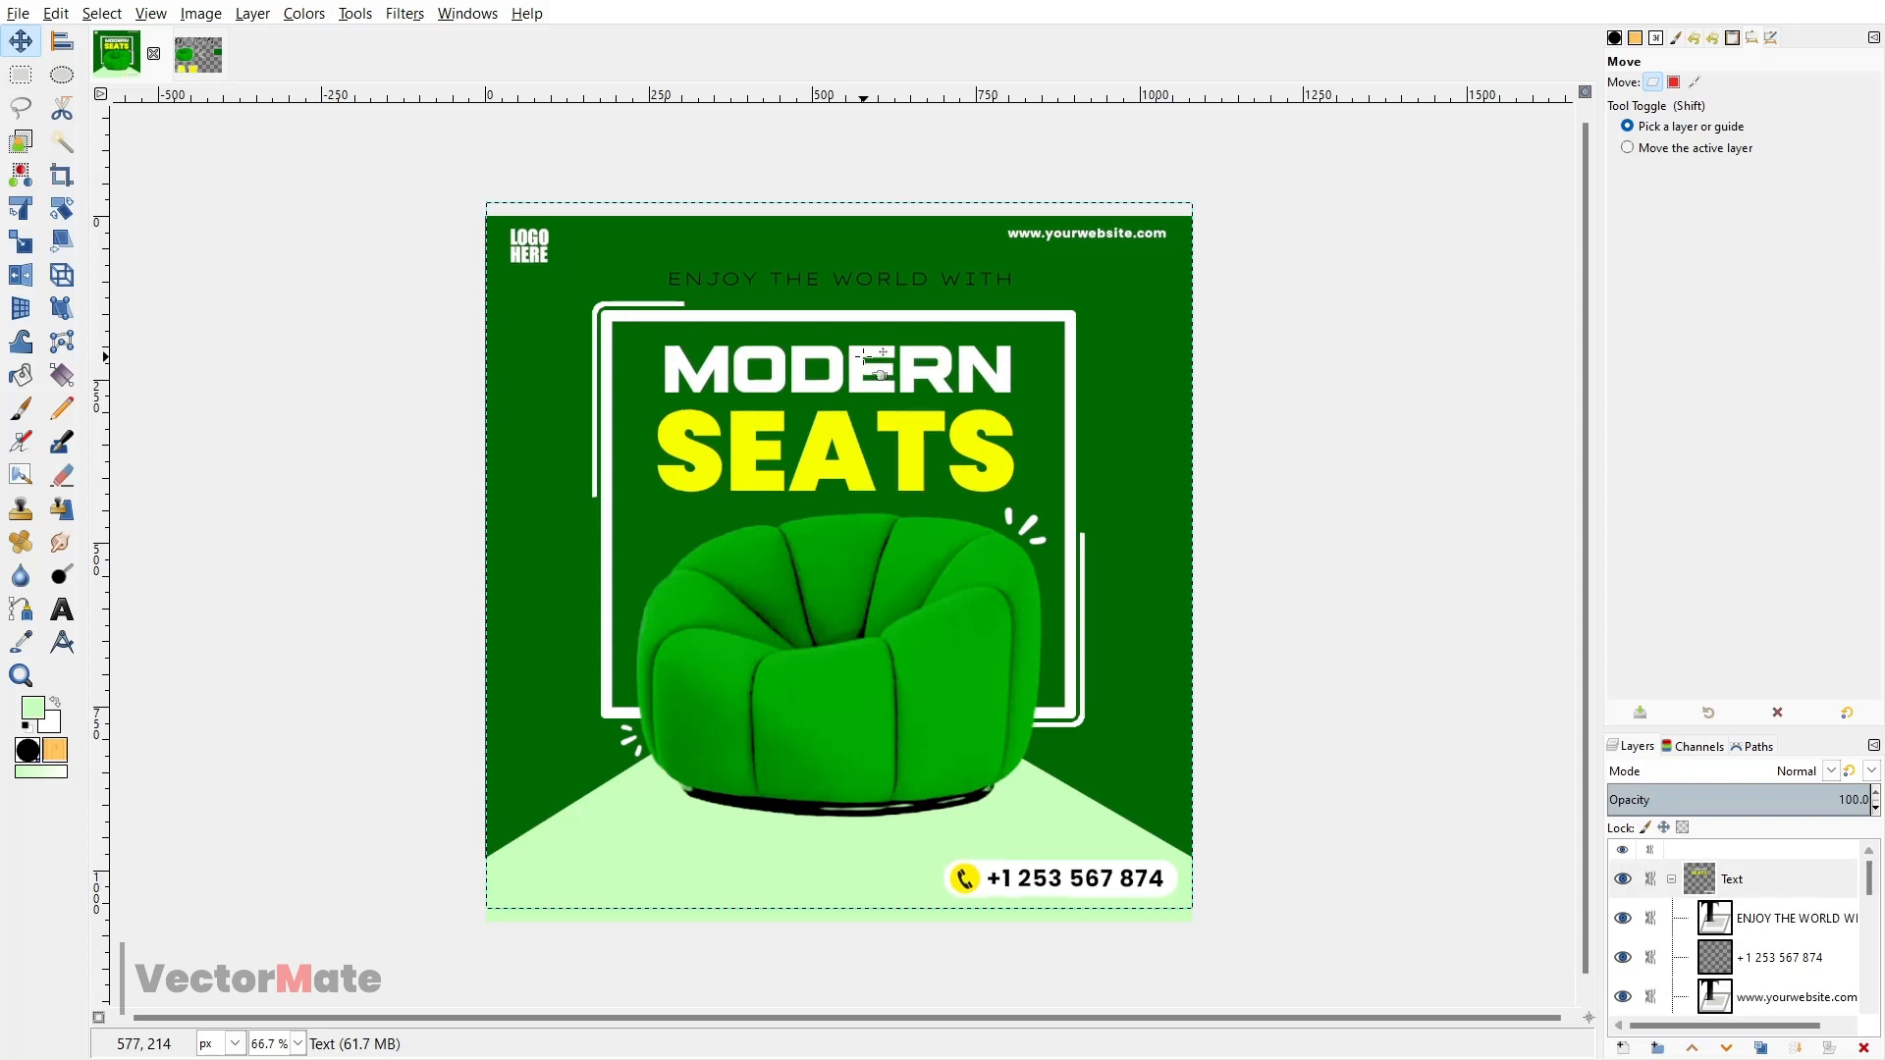
- Check which fonts the MODERN and SEATS headline texts use
key("t")
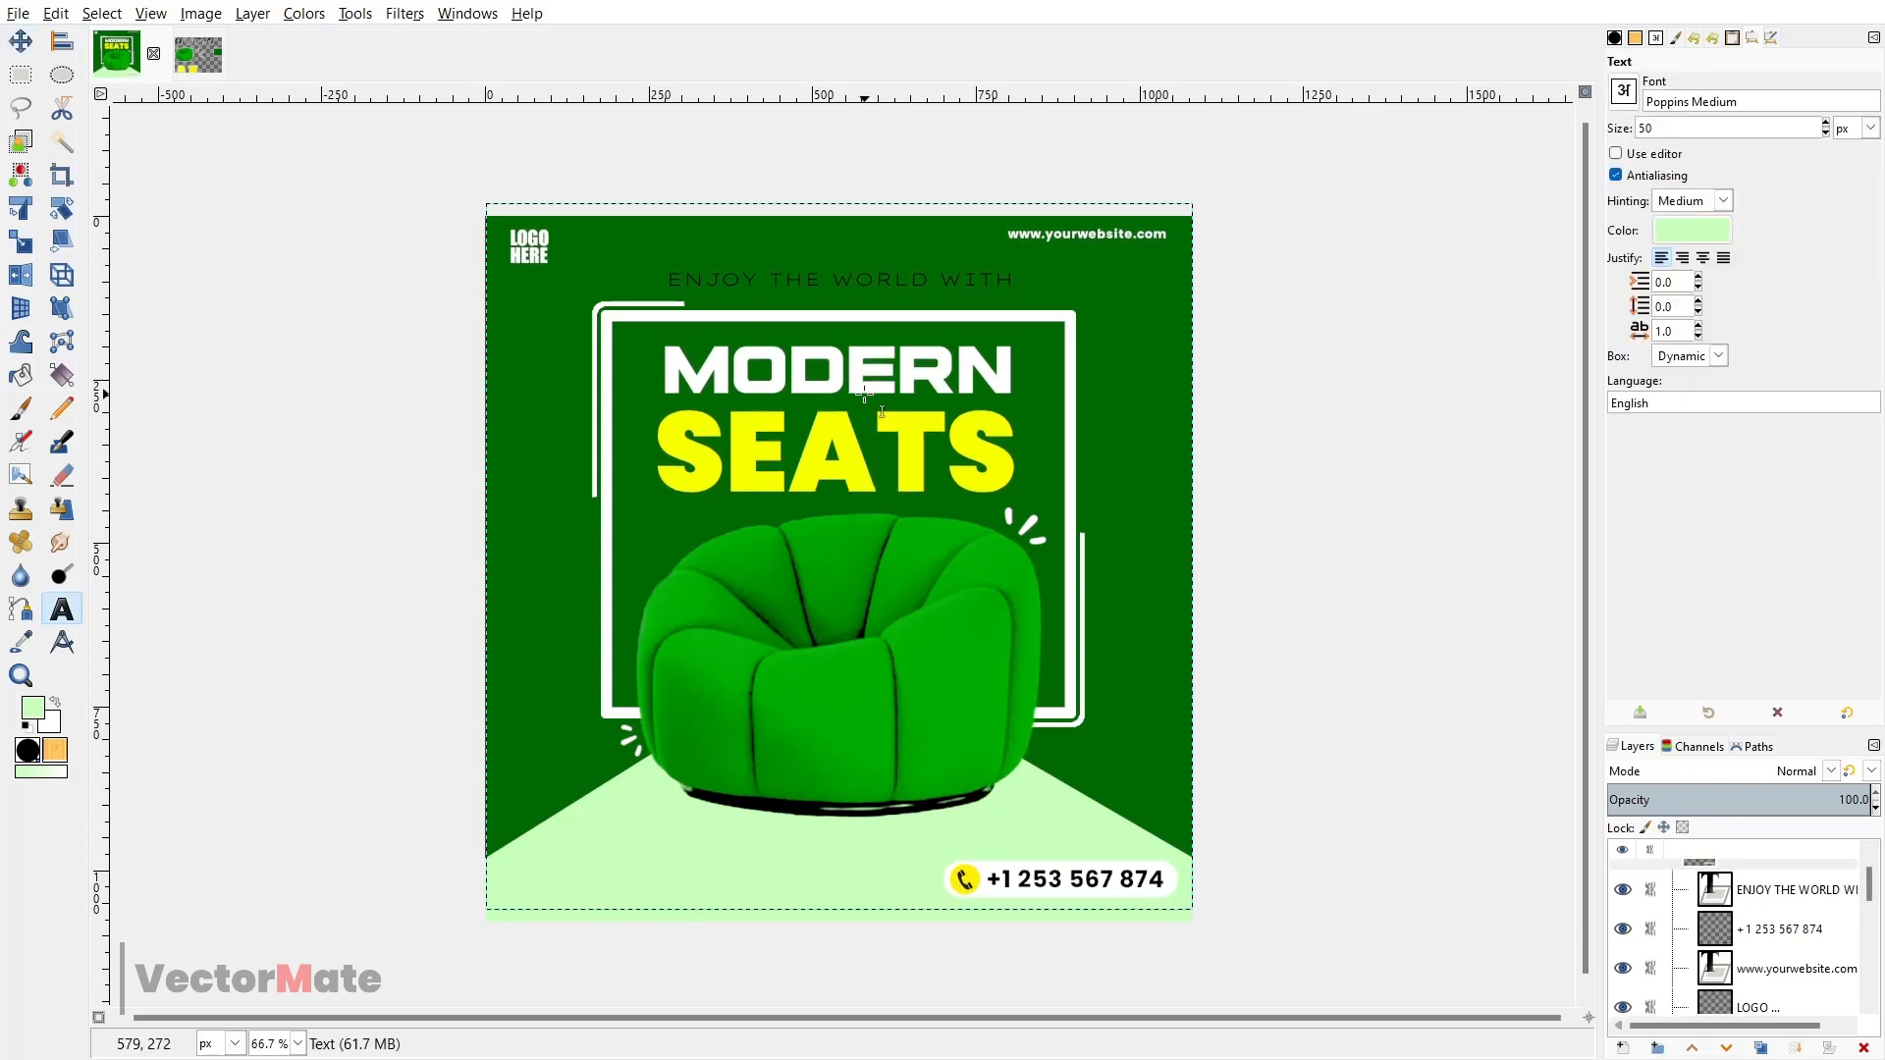
left_click(856, 397)
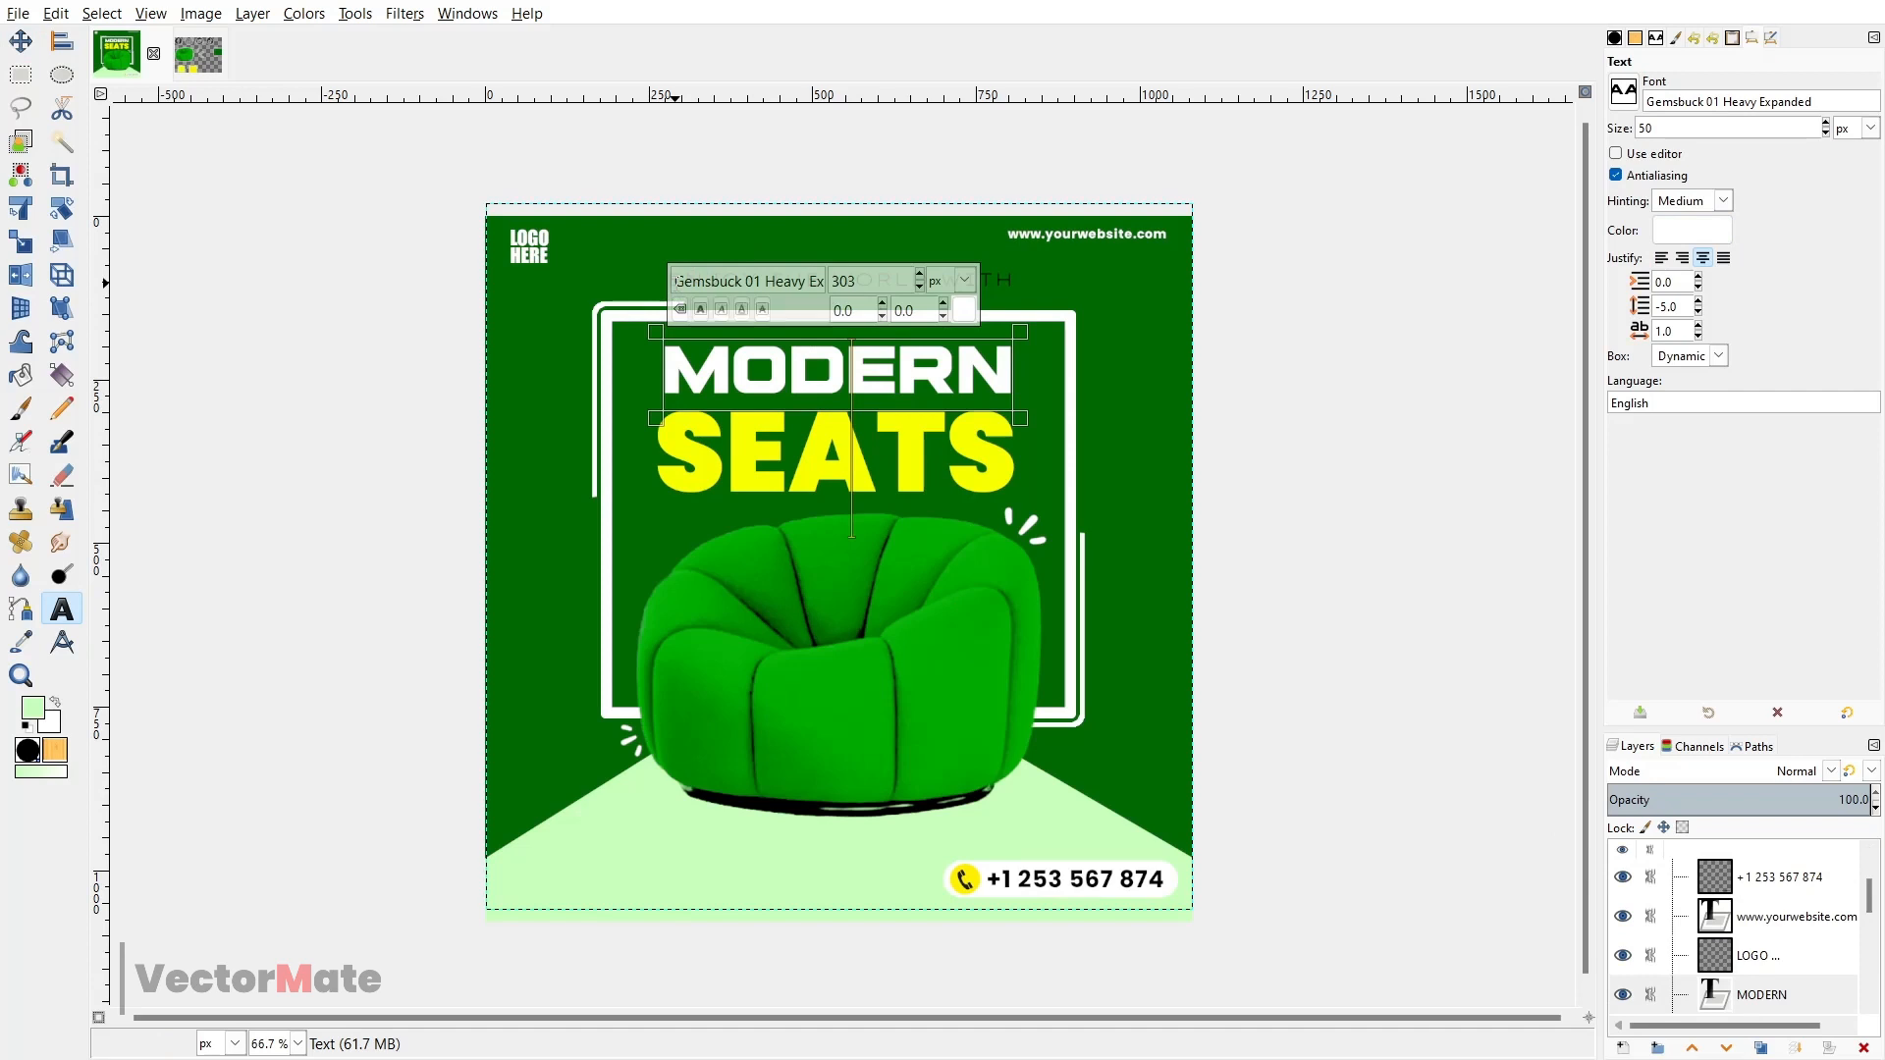
left_click_drag(675, 282, 637, 296)
left_click(803, 468)
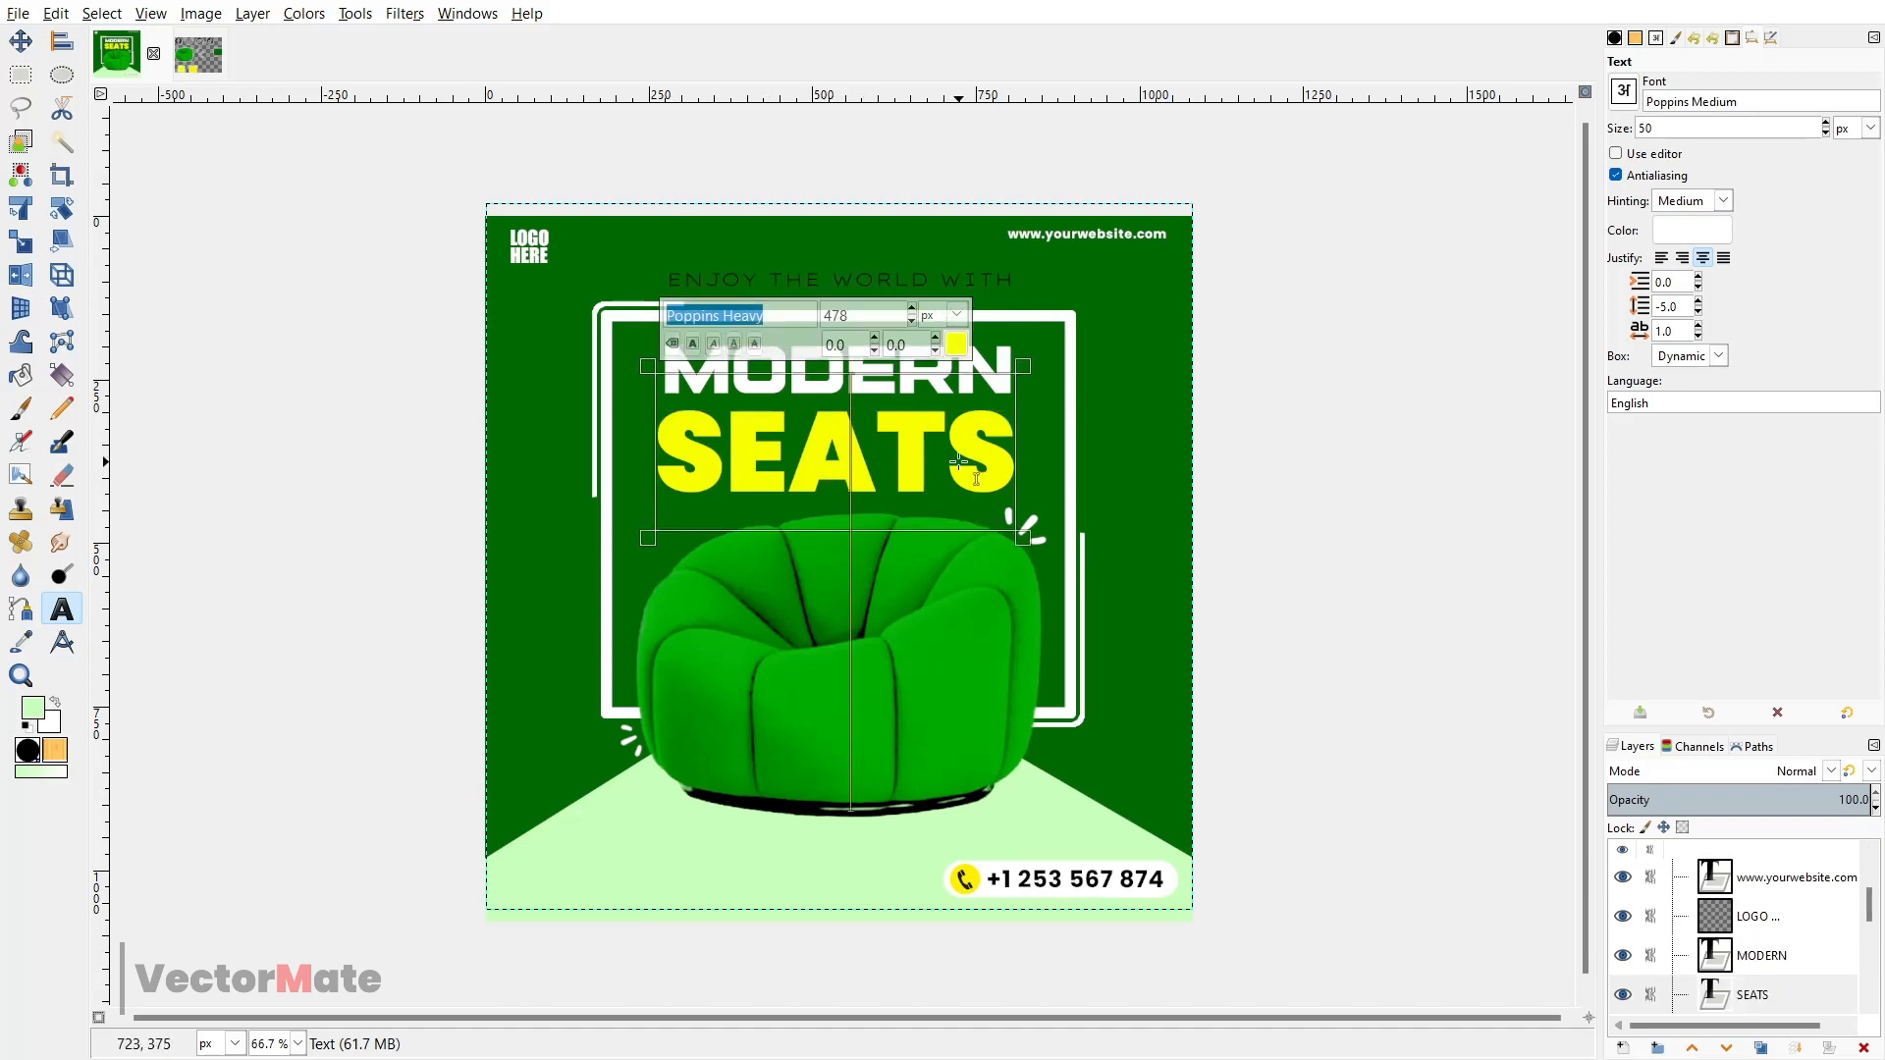
- Check the fonts of the LOGO HERE text and the website address, undoing the edit to the logo text
left_click(548, 263)
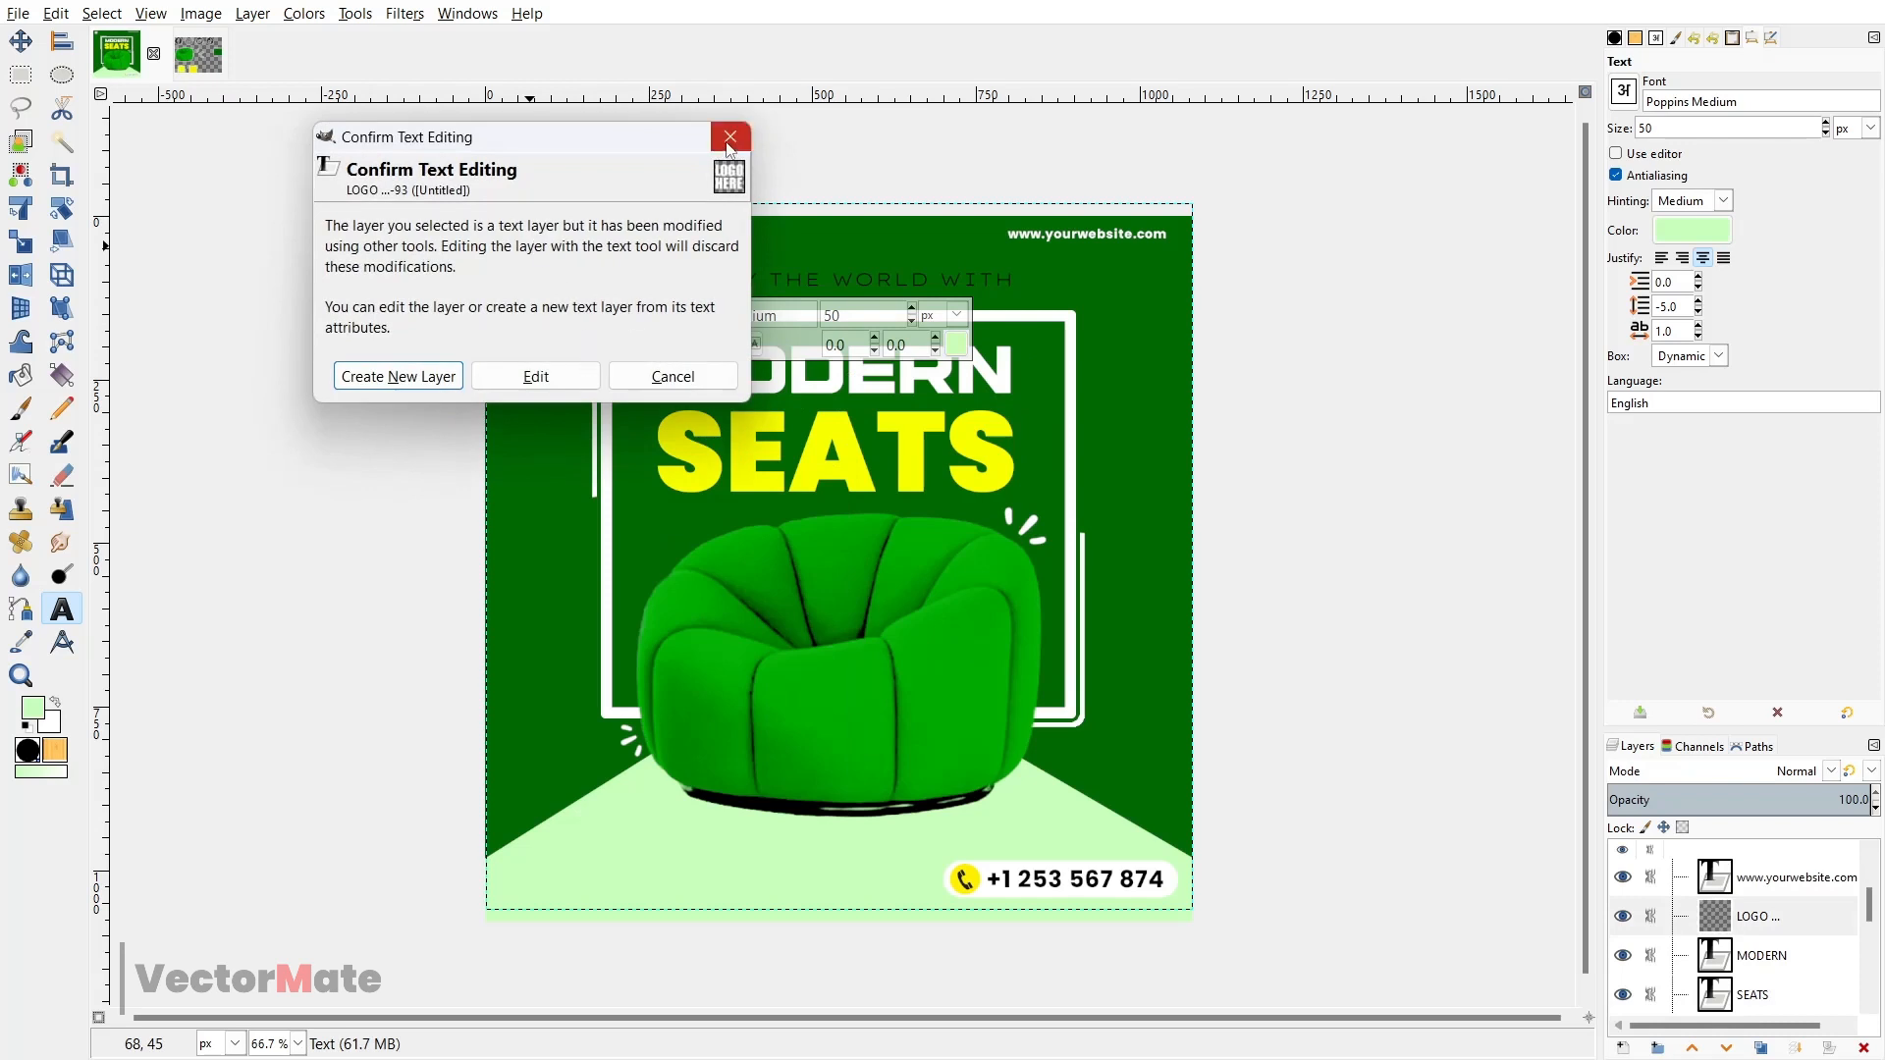
left_click(535, 376)
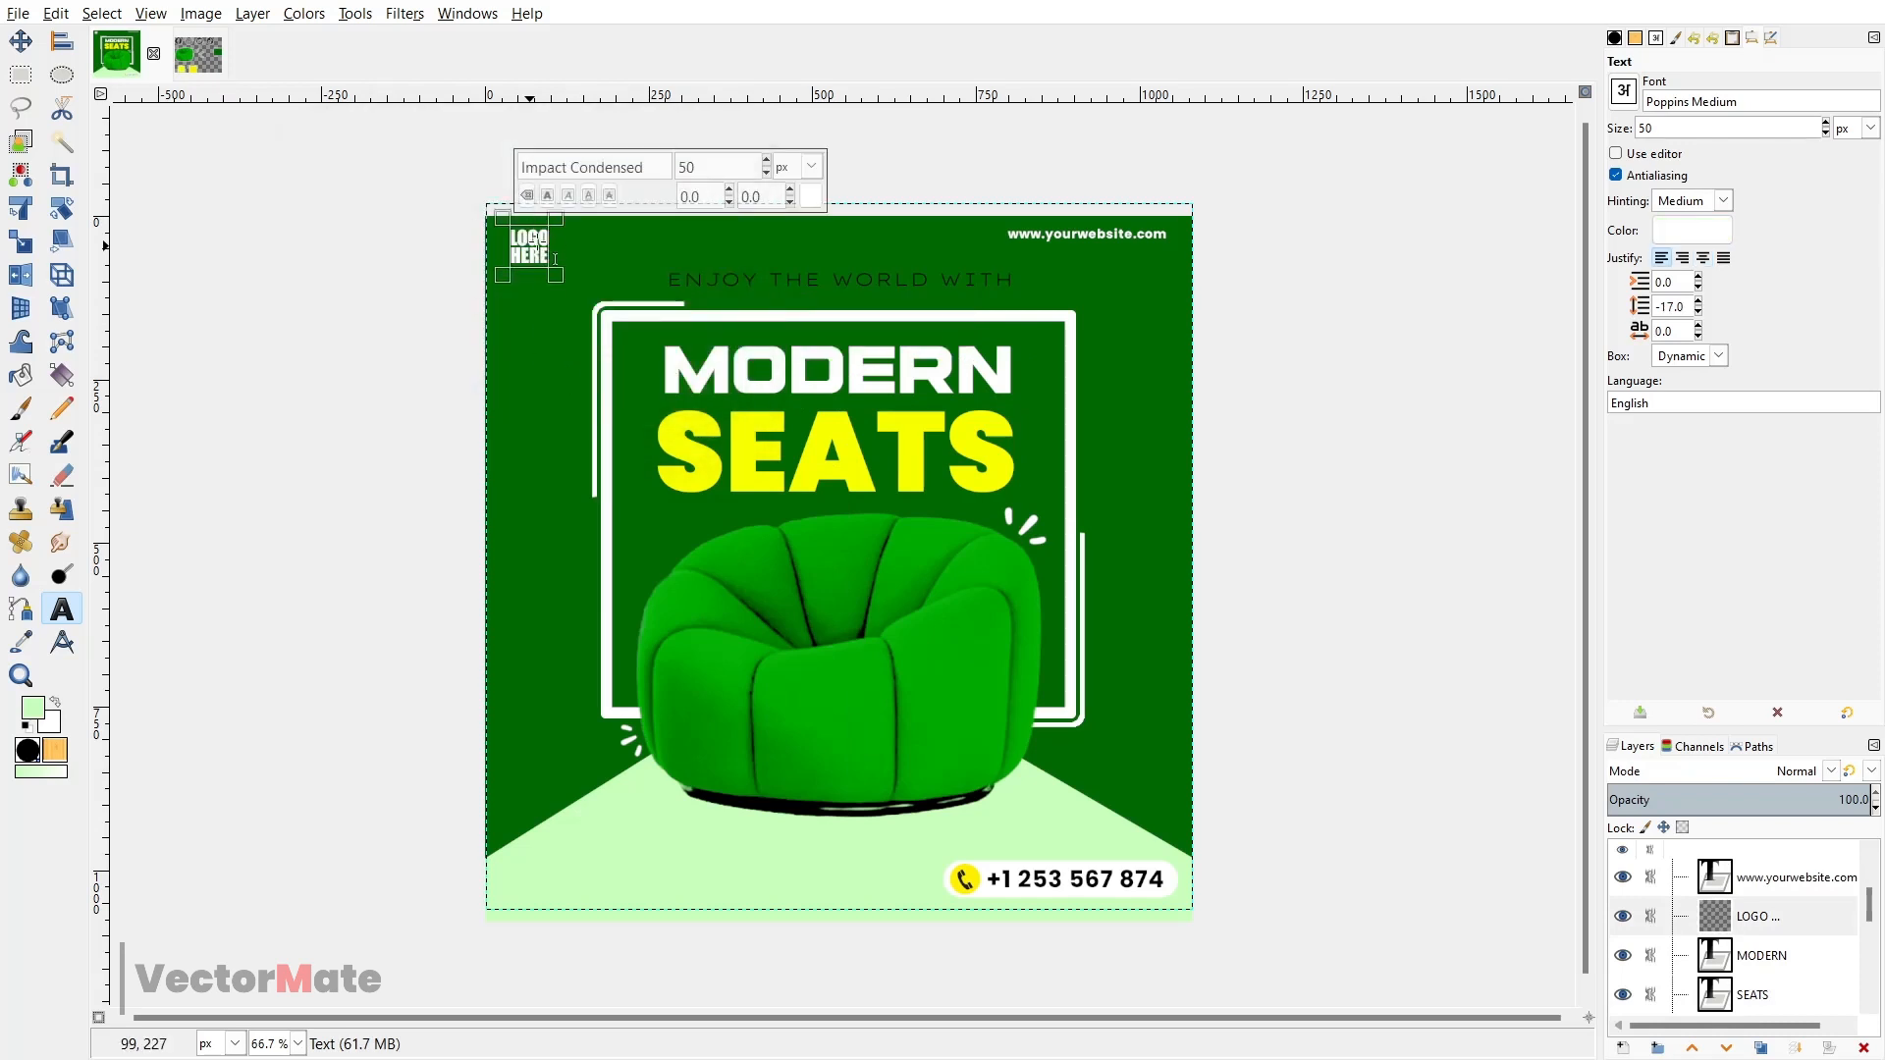
left_click_drag(651, 169, 516, 160)
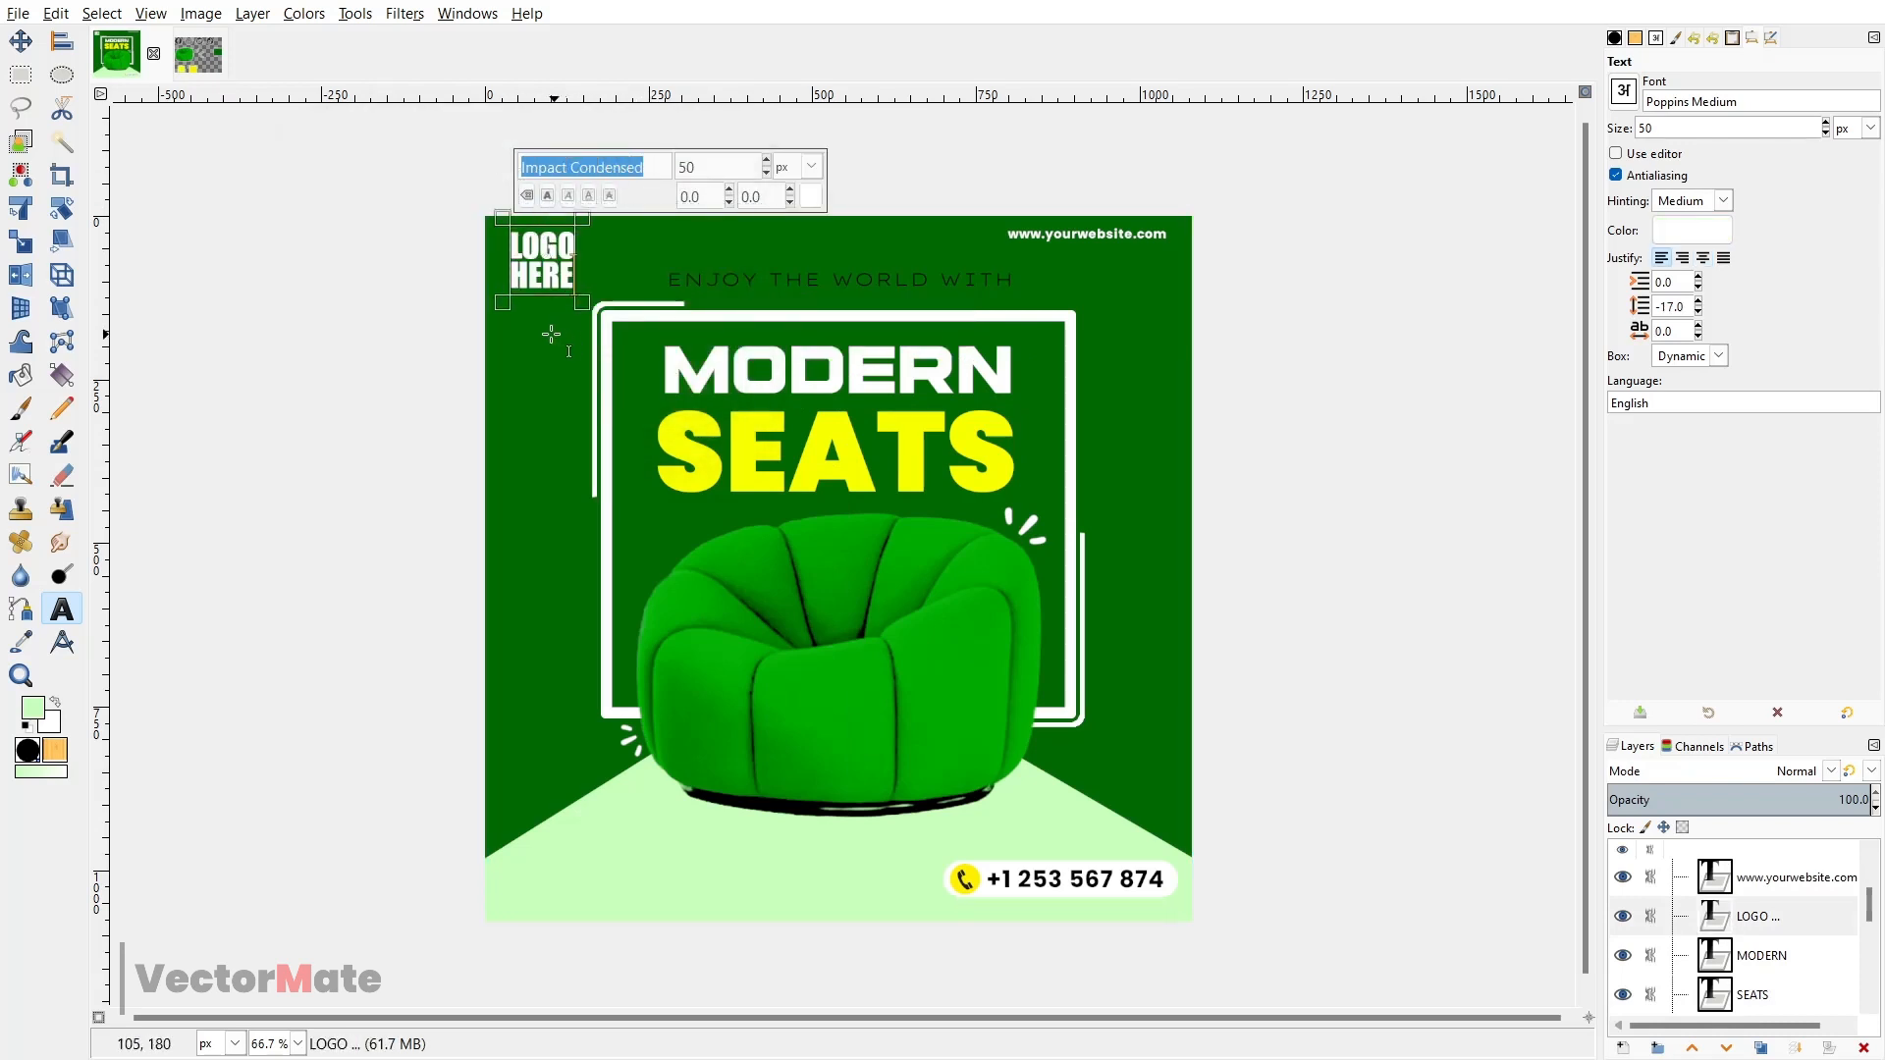
key("ctrl+z")
left_click(1090, 251)
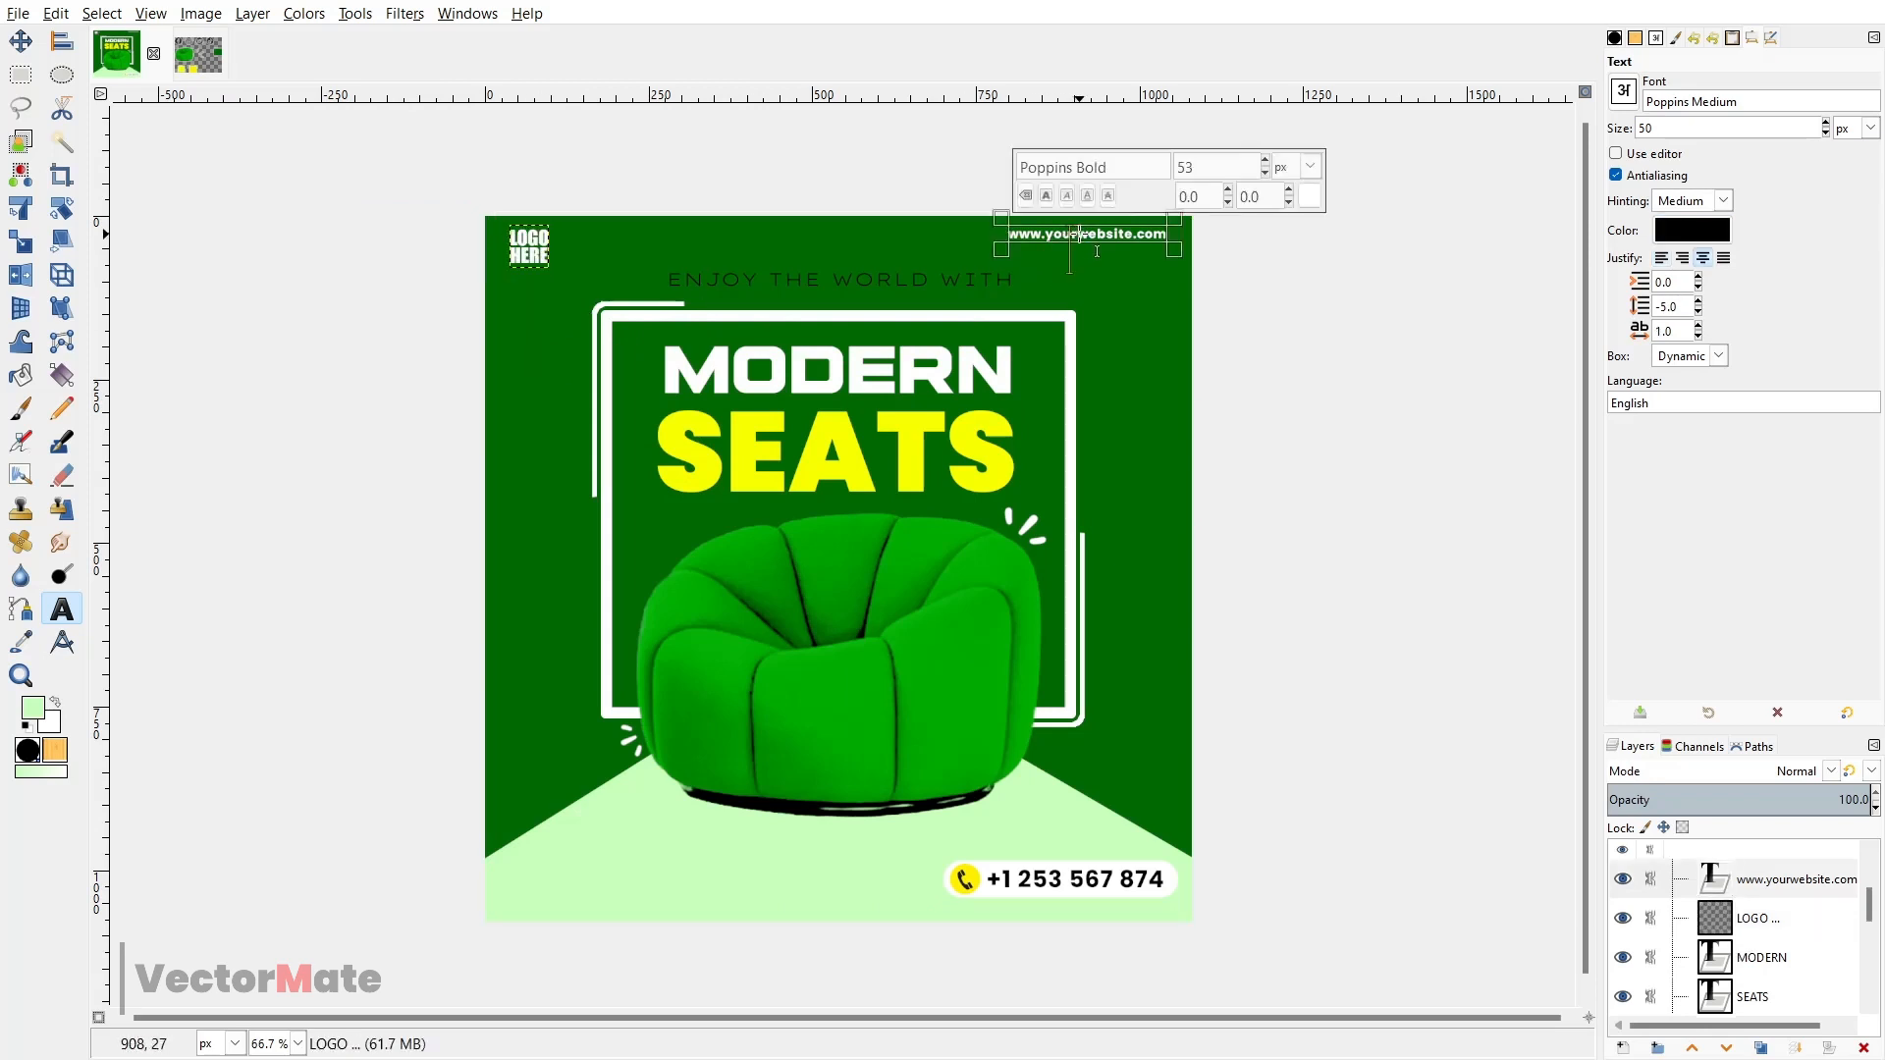
triple_click(1112, 169)
- Add a transparent 1080 × 1080 px layer named stroke directly above the element copy layer
left_click(1767, 959)
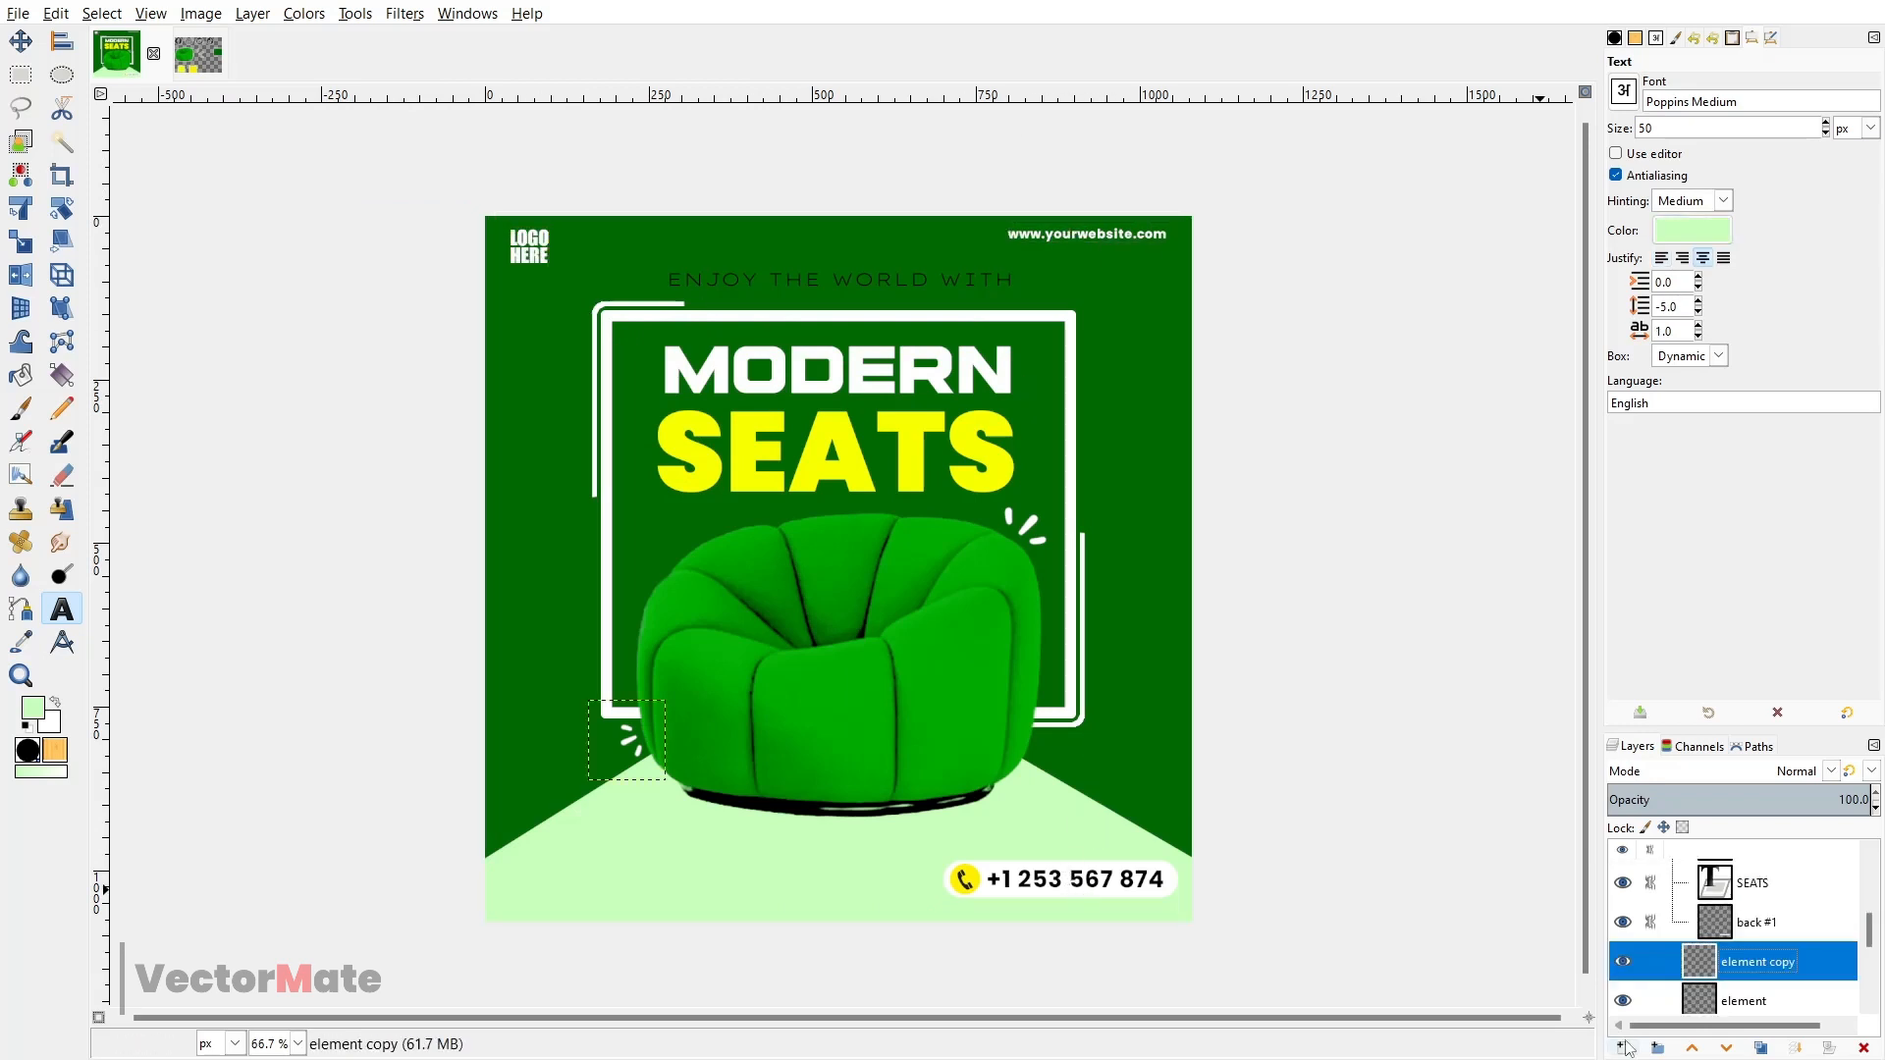
left_click(1623, 1049)
type("stroke")
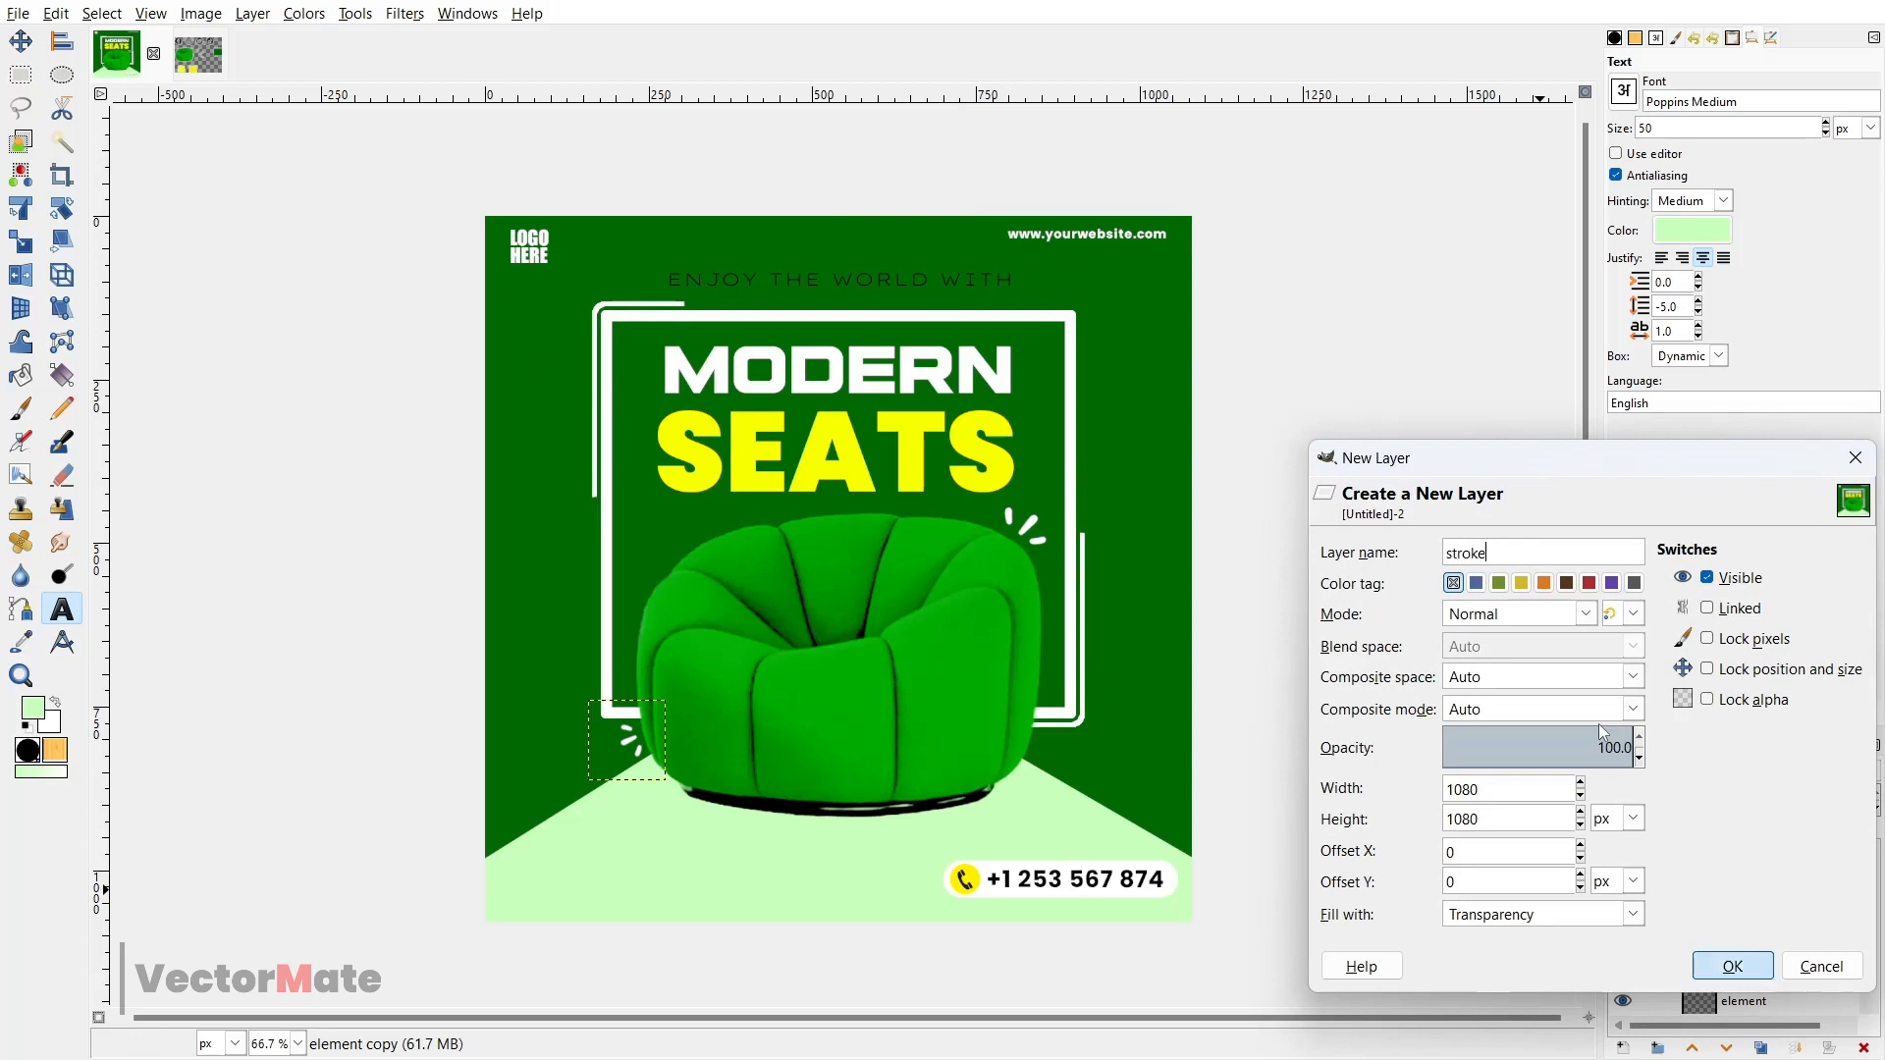
key("Return")
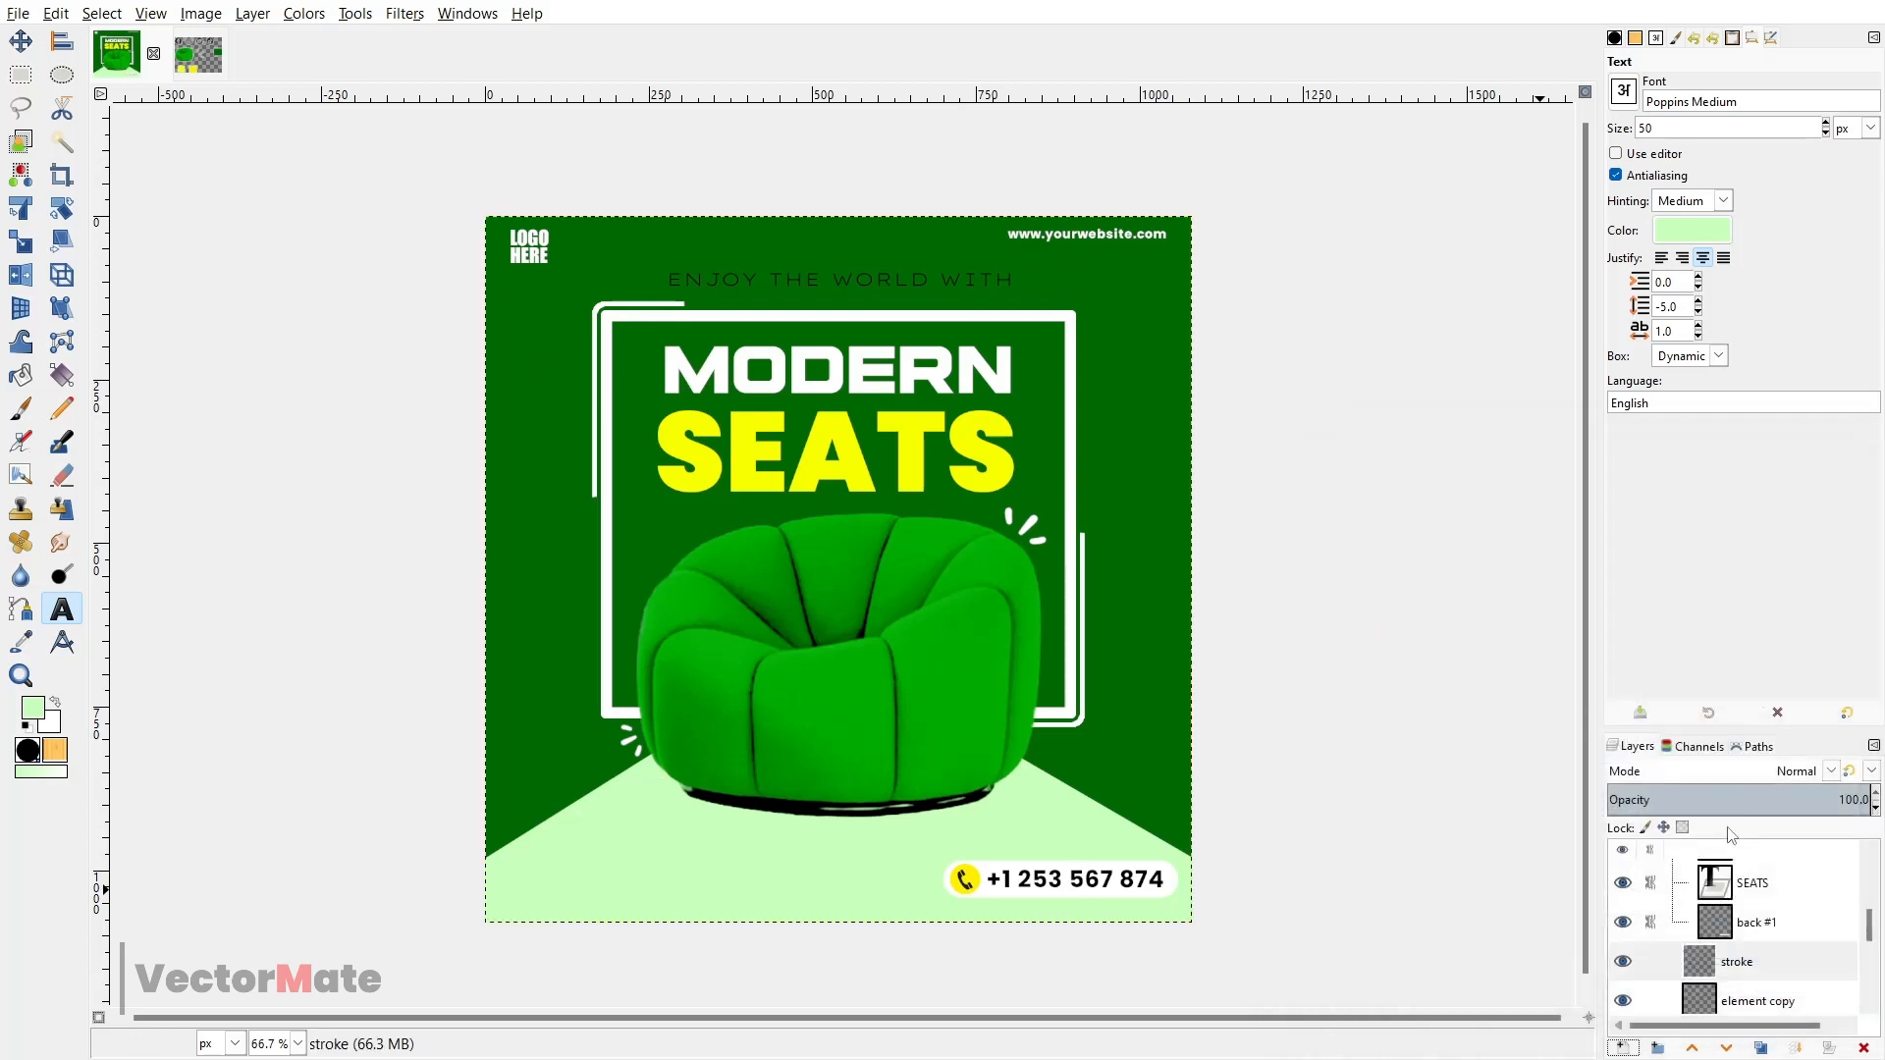
- Select a rounded rectangle of about 584 × 153 px around the SEATS text, with a corner radius of 26
left_click(1761, 977)
key("r")
key("1")
left_click_drag(617, 390, 1197, 542)
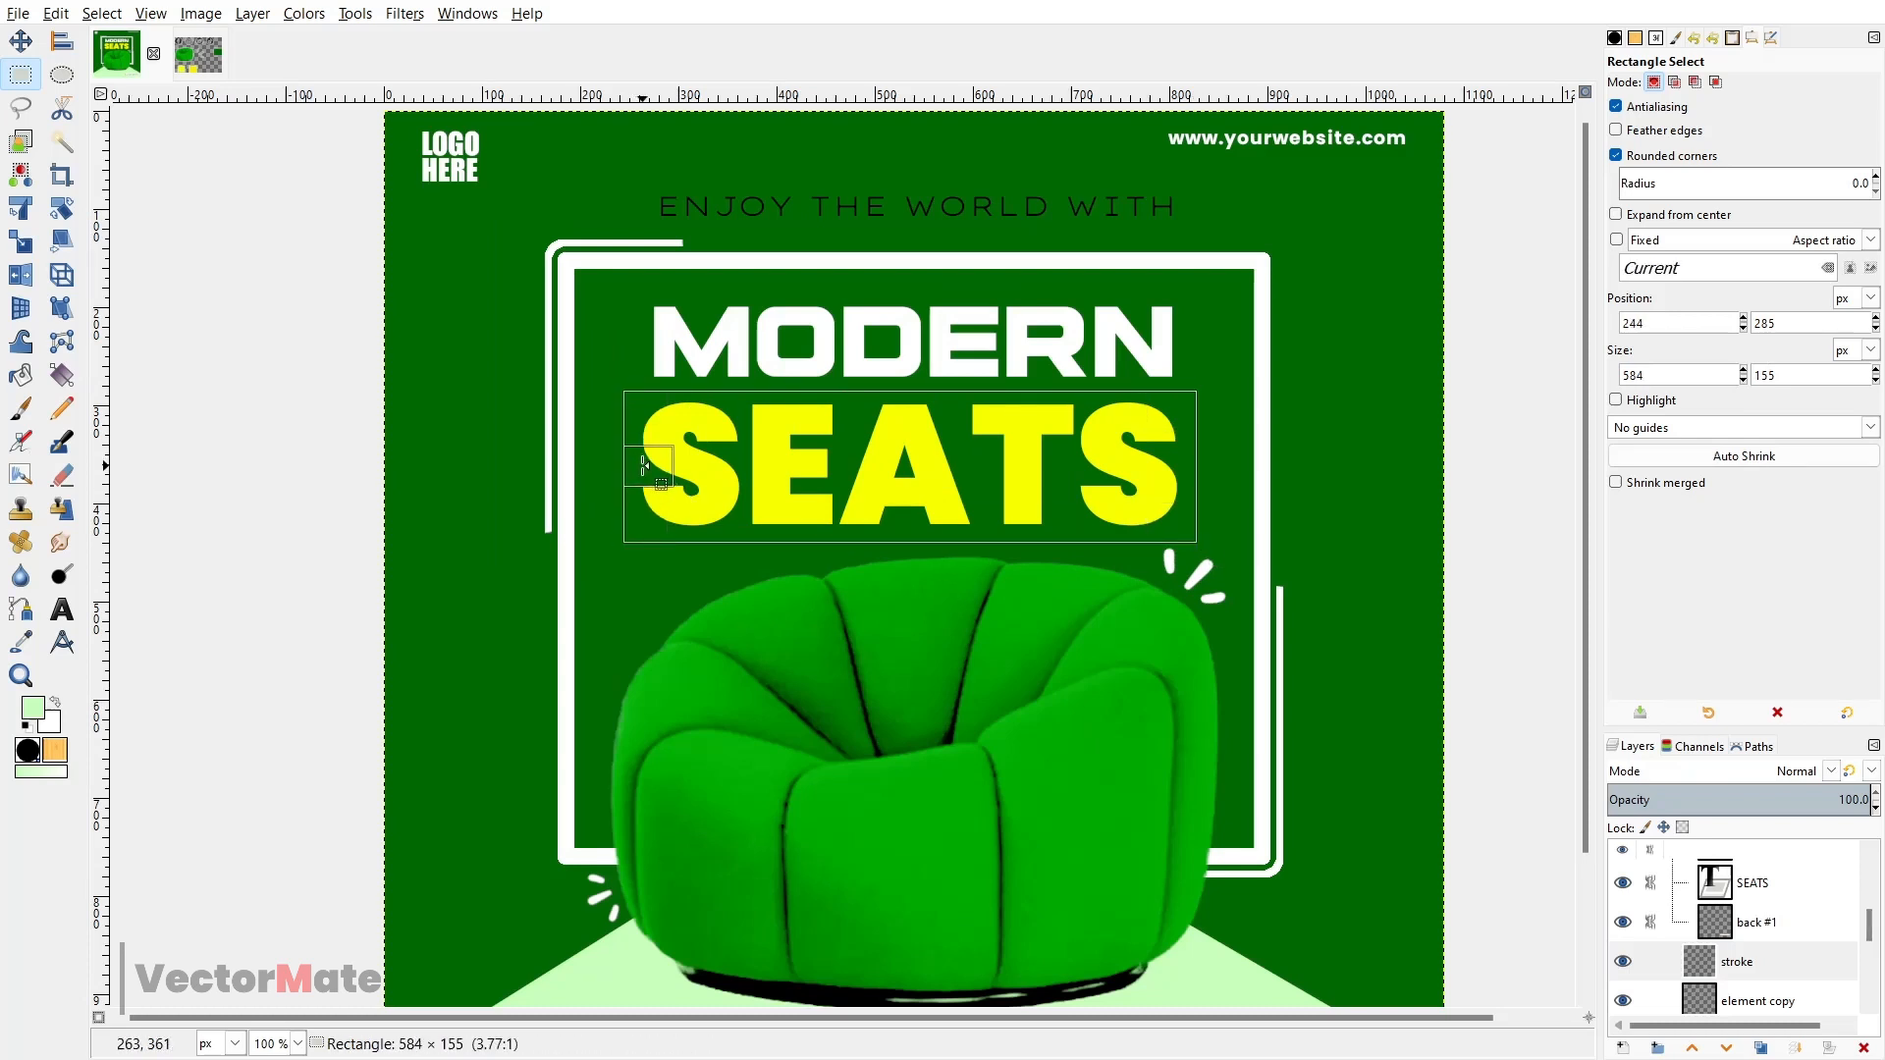
left_click_drag(893, 524, 900, 523)
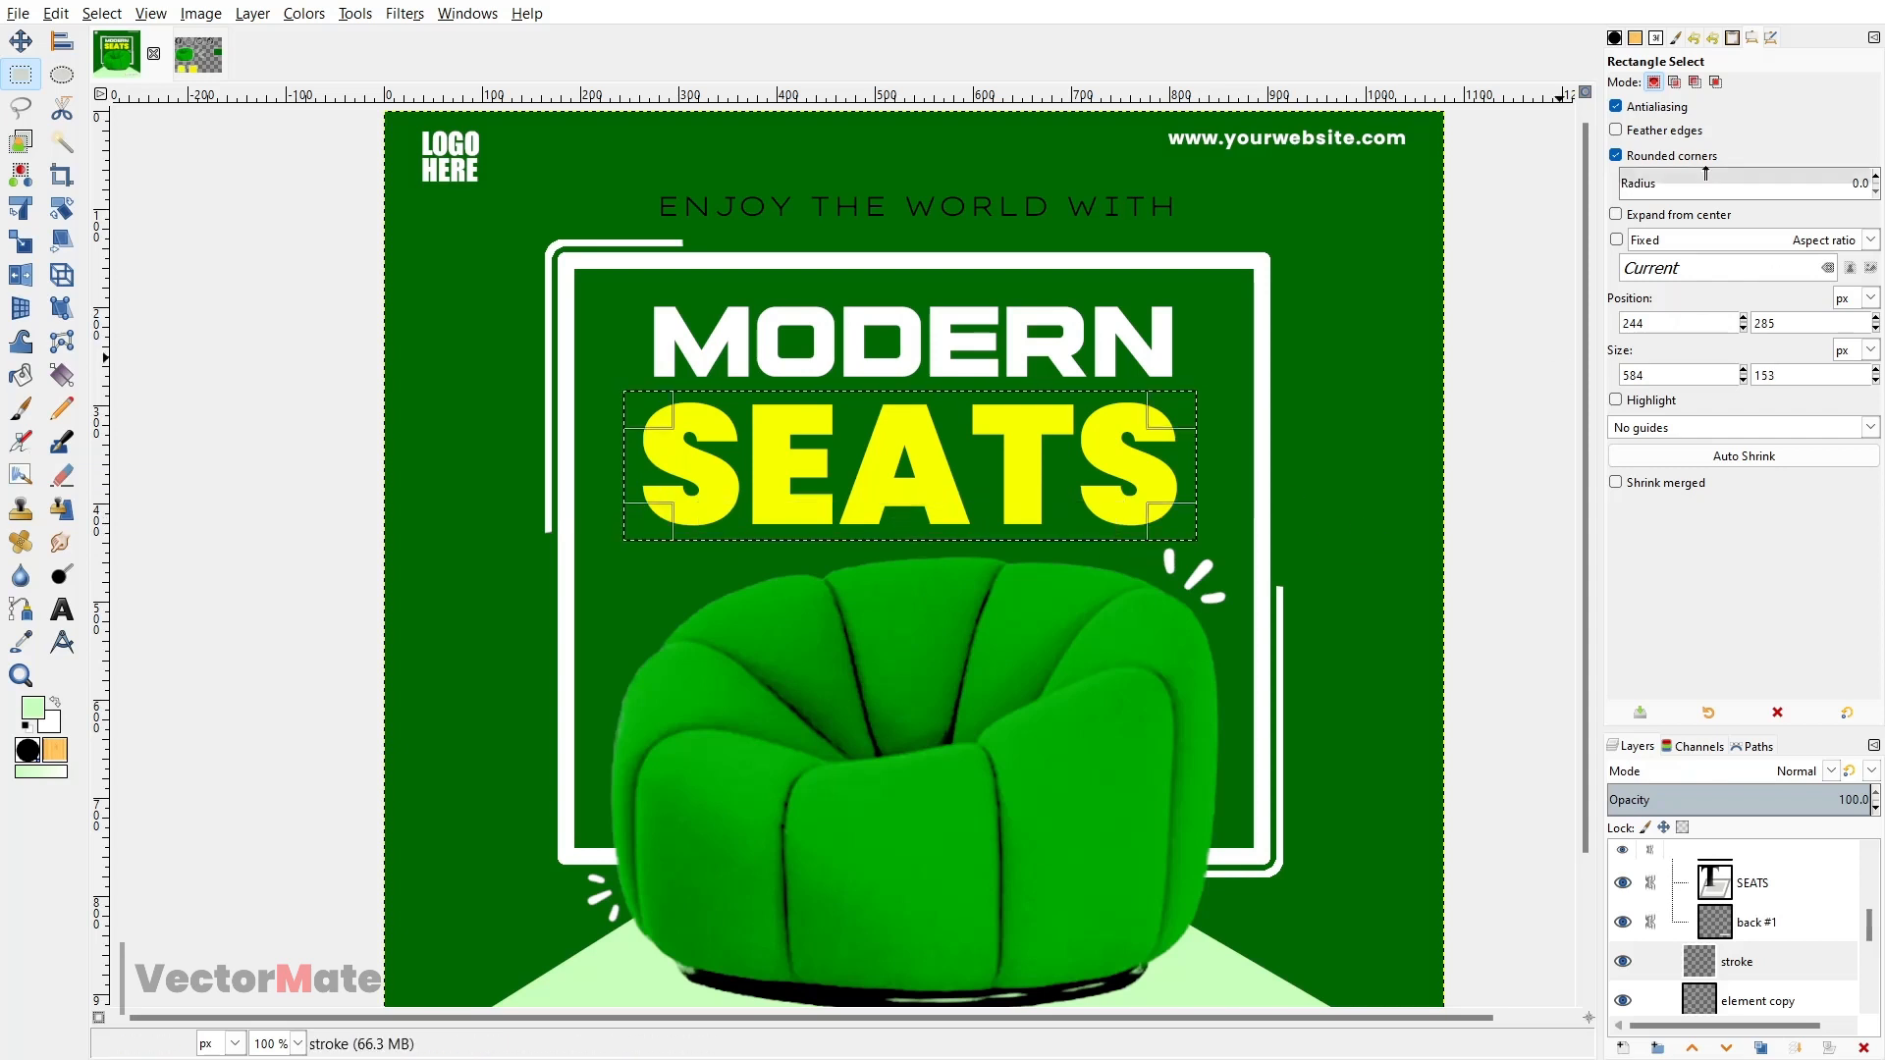
left_click_drag(1629, 180, 1642, 183)
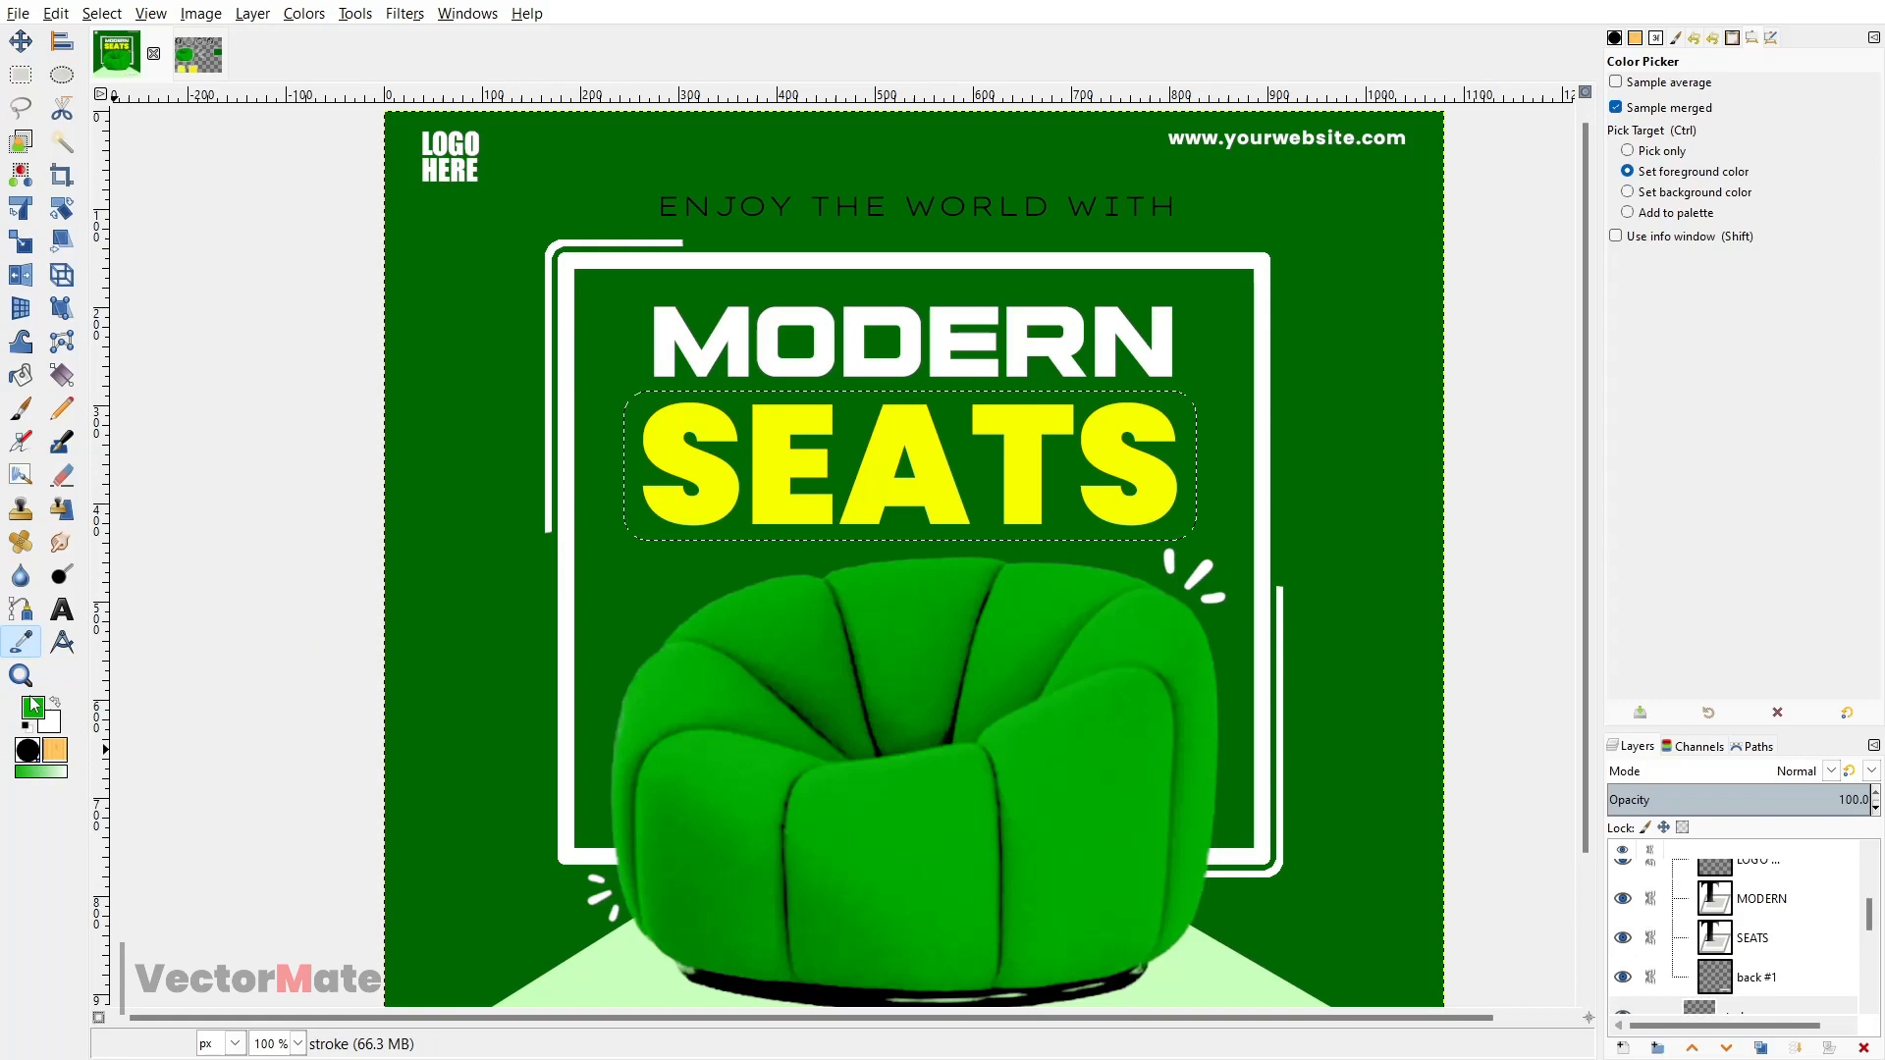
- Fill the rounded selection behind SEATS with green 05b500 on the stroke layer and clear the selection
left_click(32, 705)
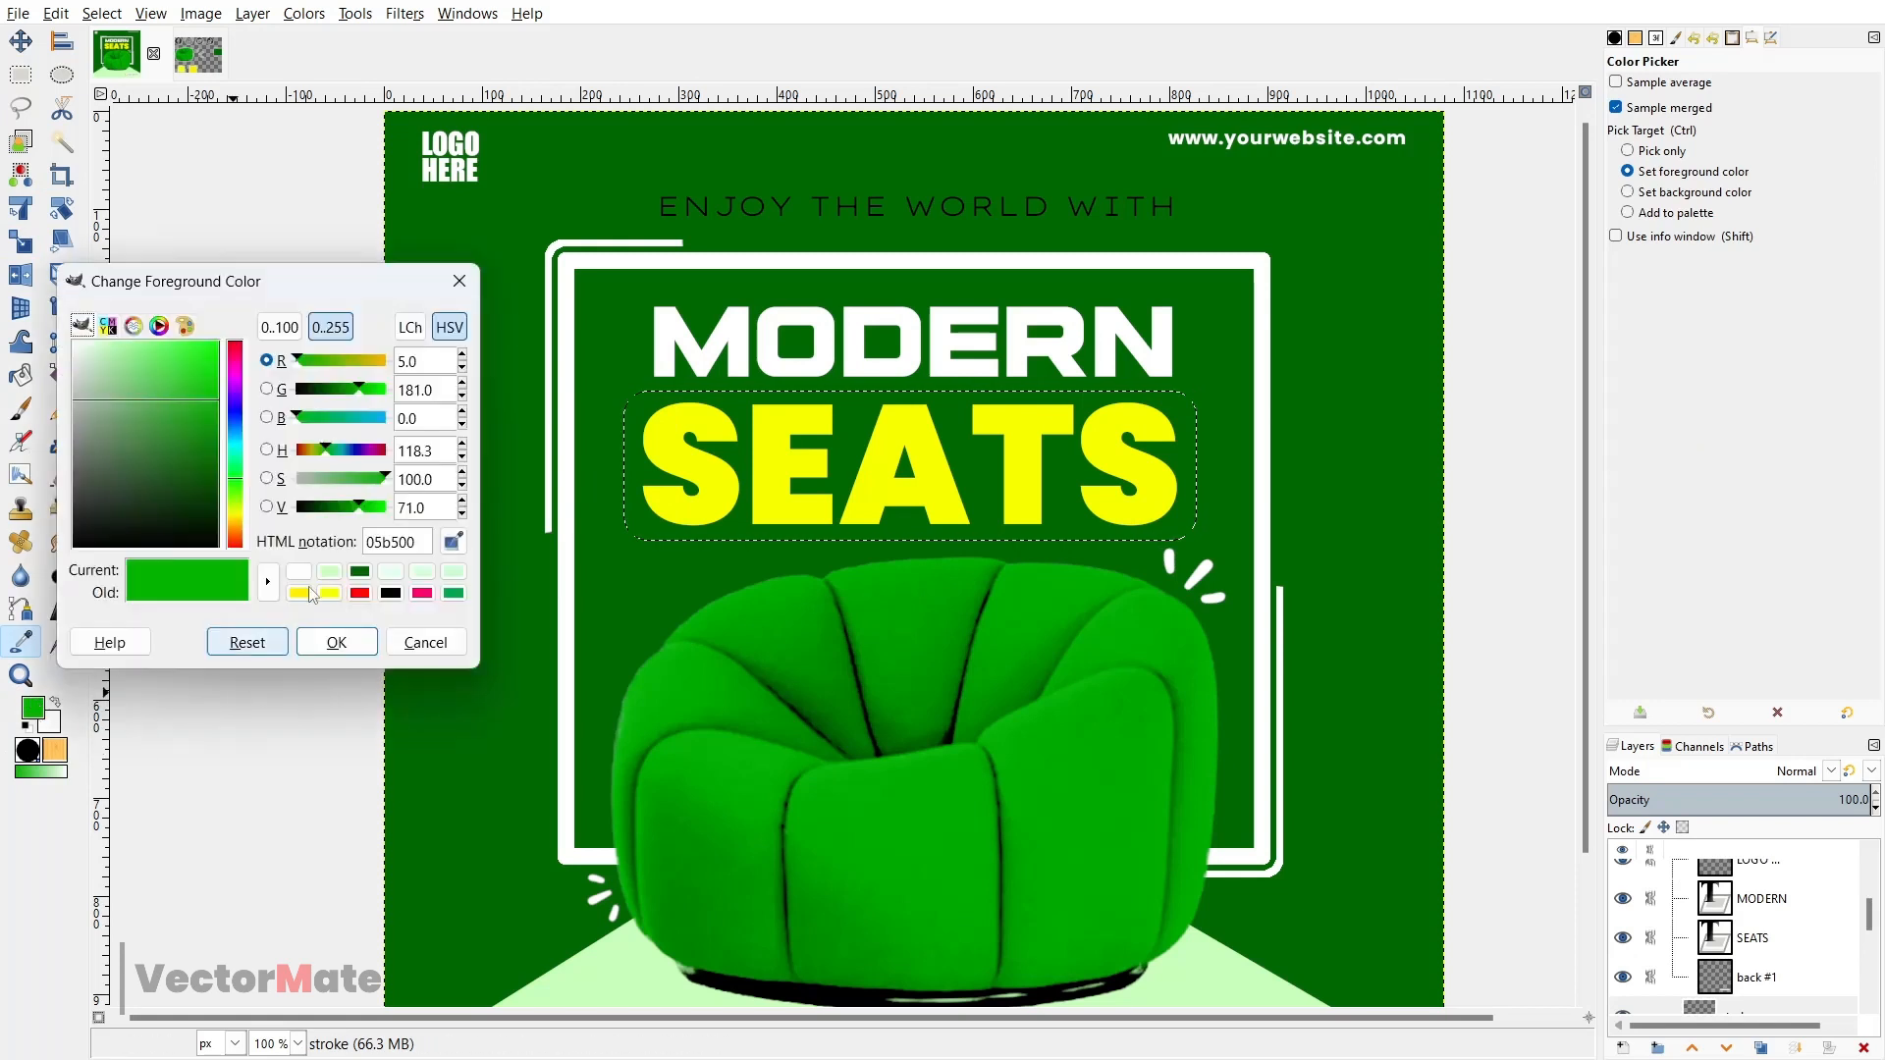
left_click(426, 649)
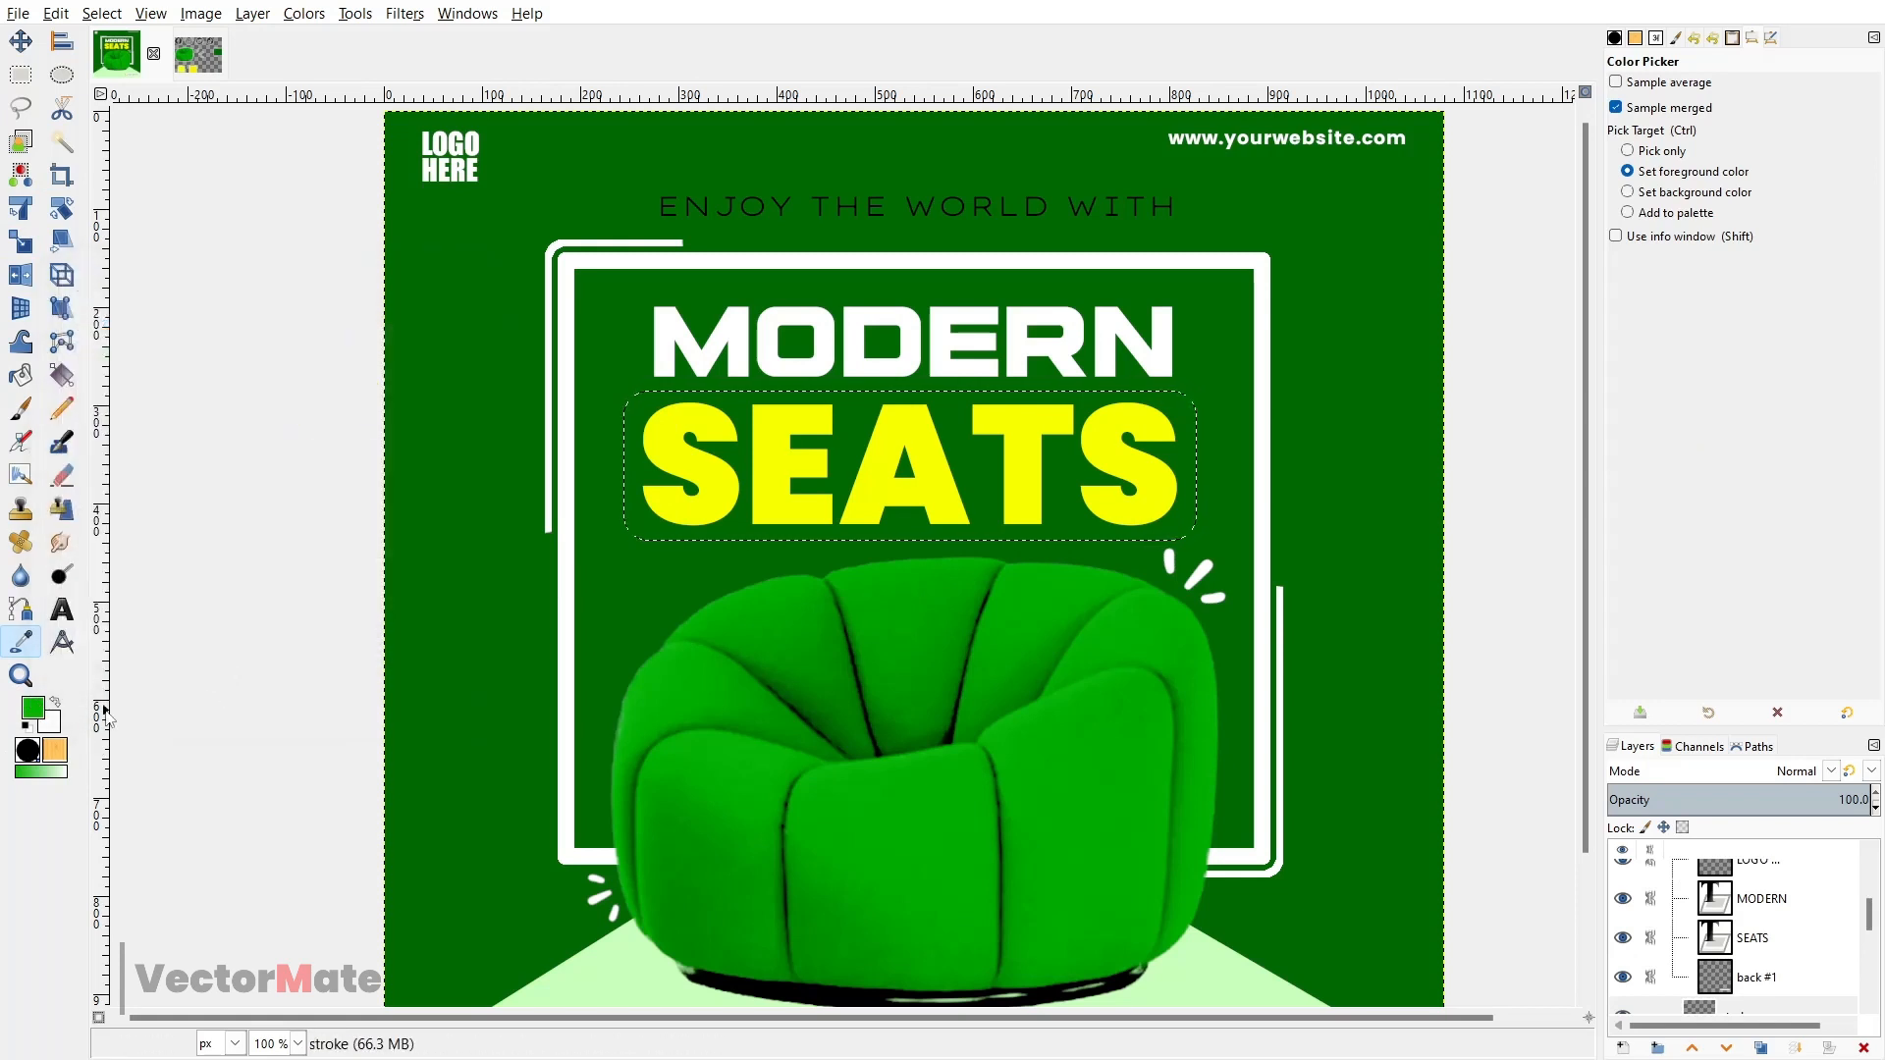
left_click(18, 45)
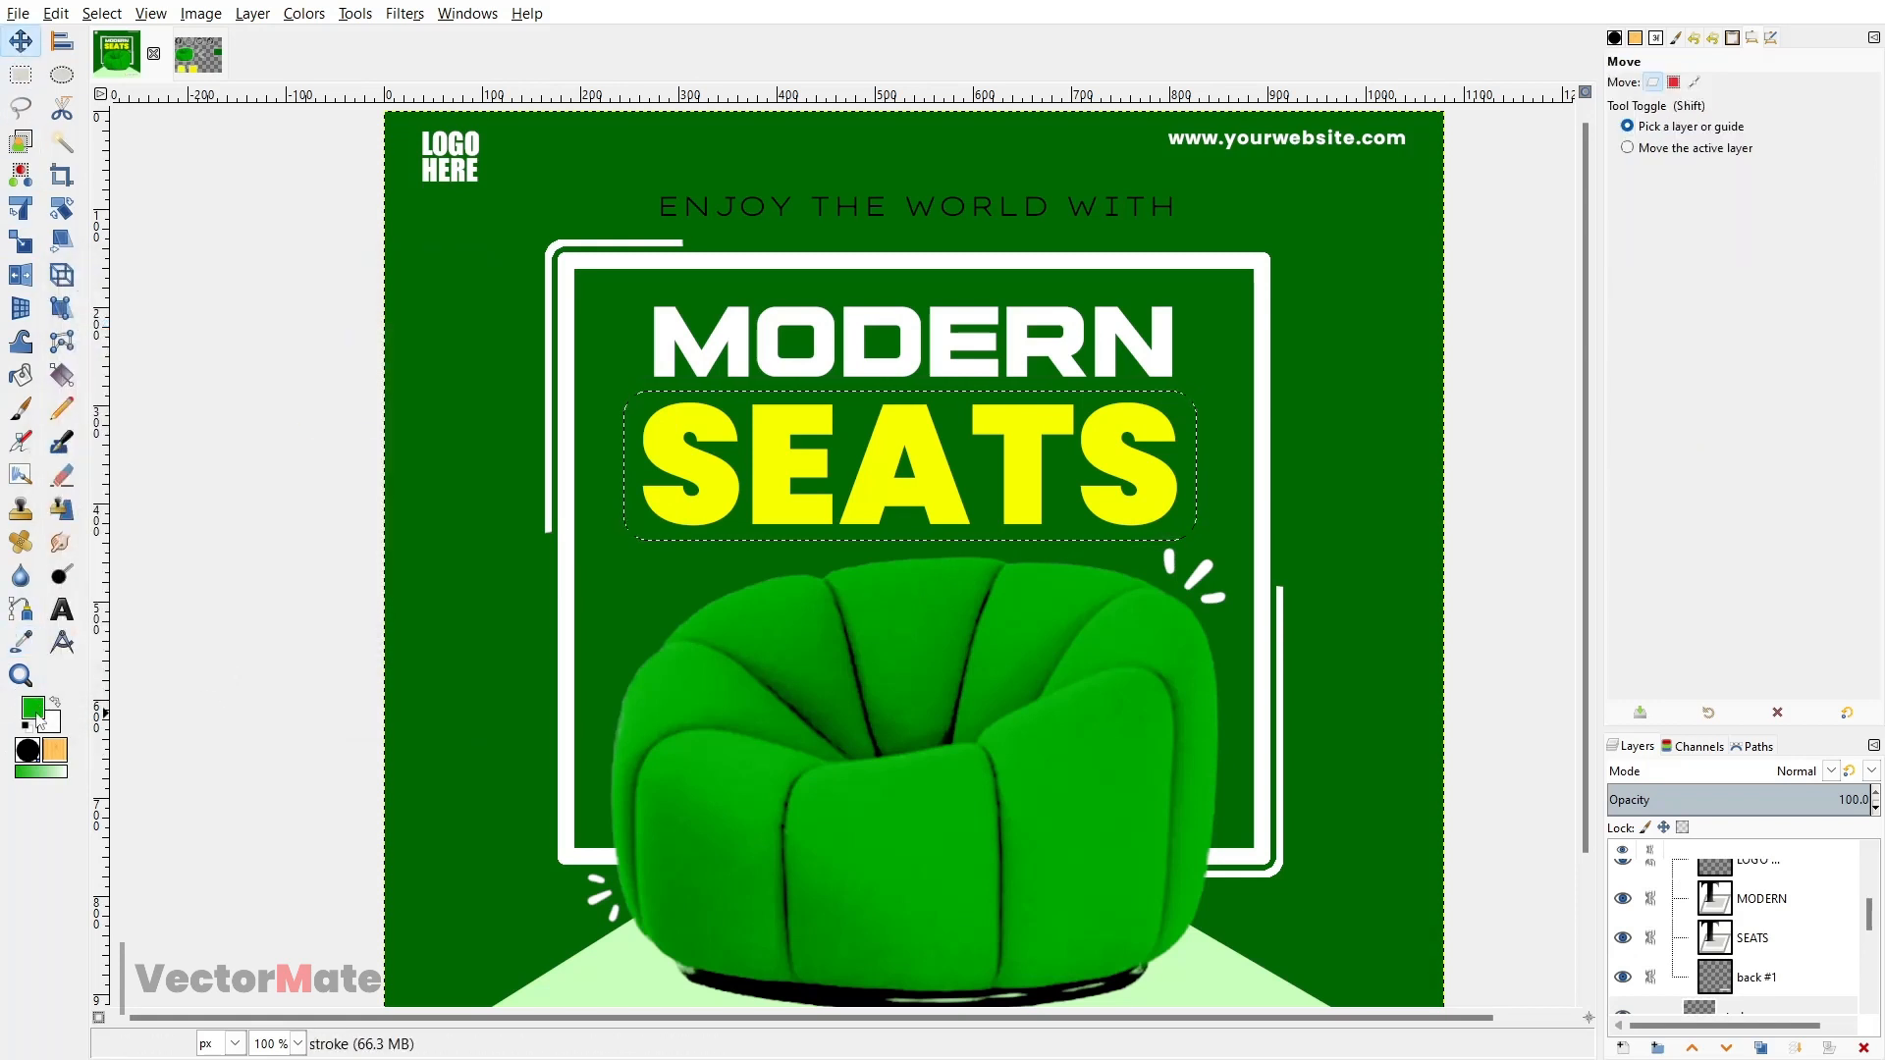
scroll(1761, 917, "down", 3)
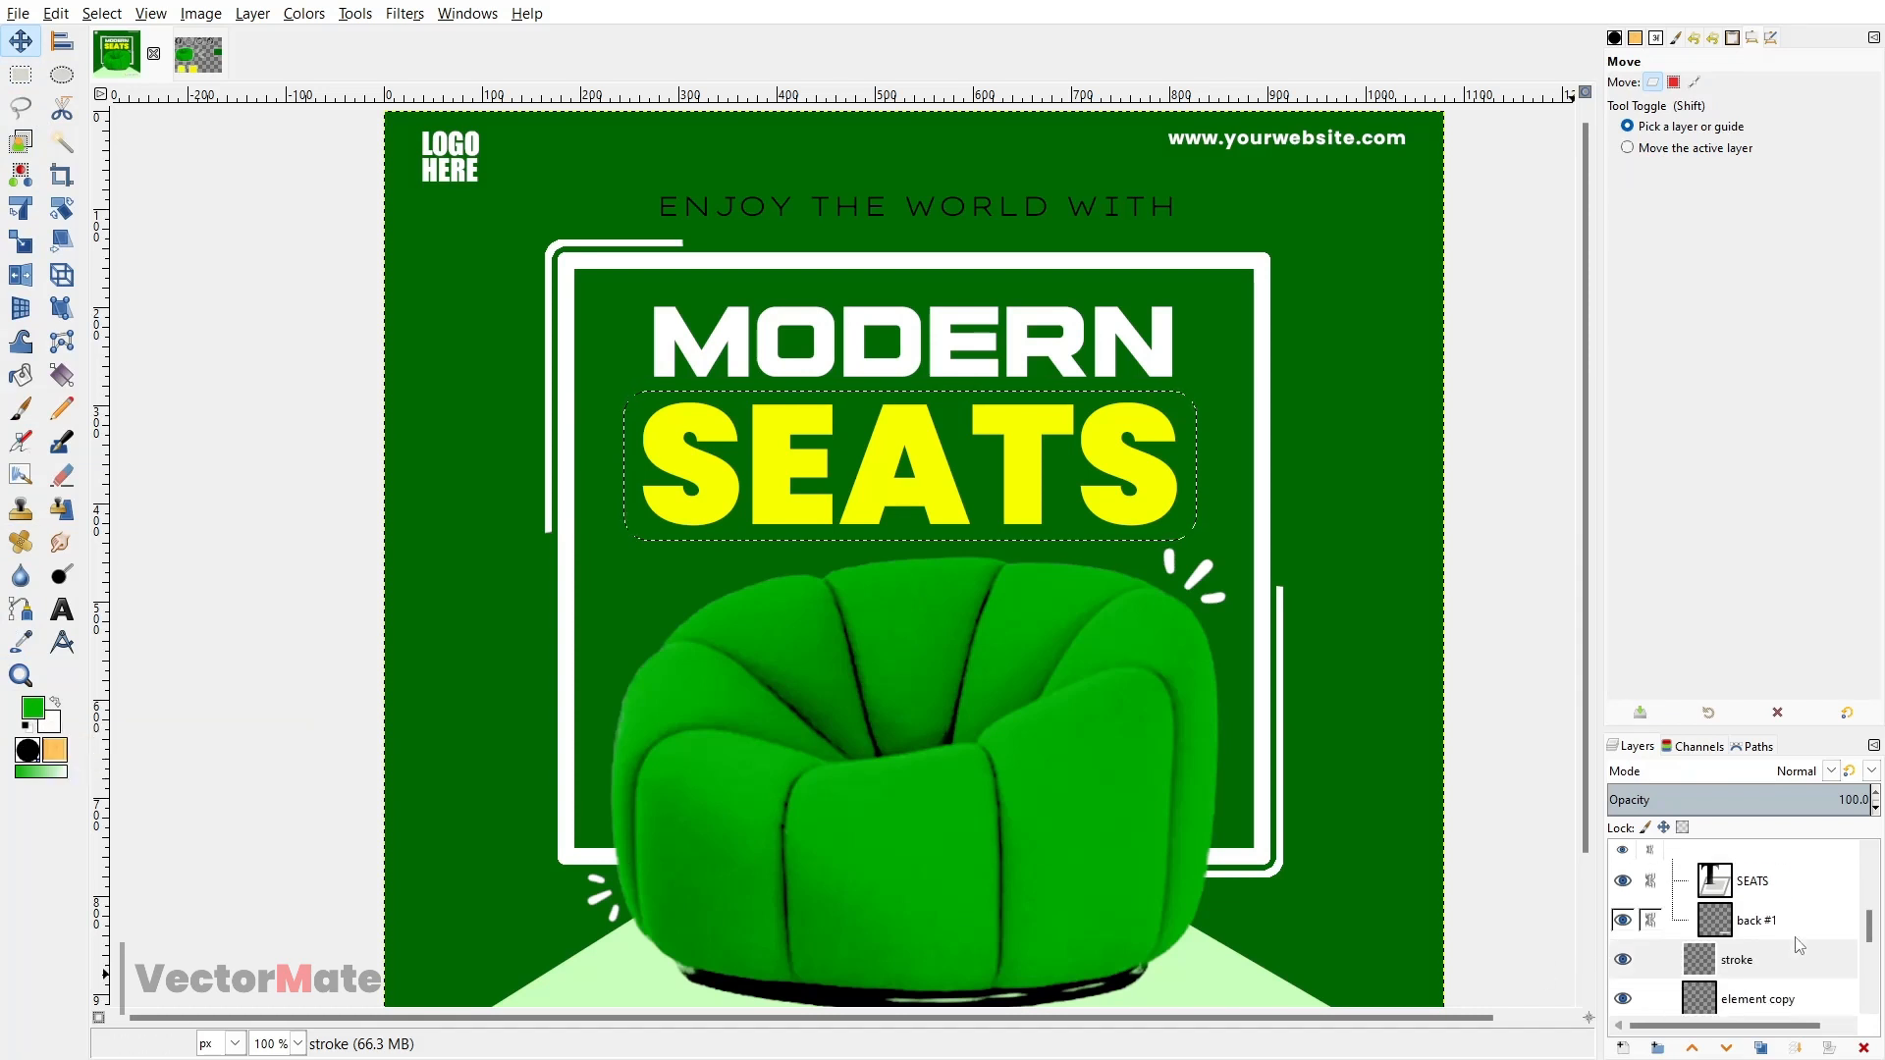
left_click_drag(32, 707, 901, 526)
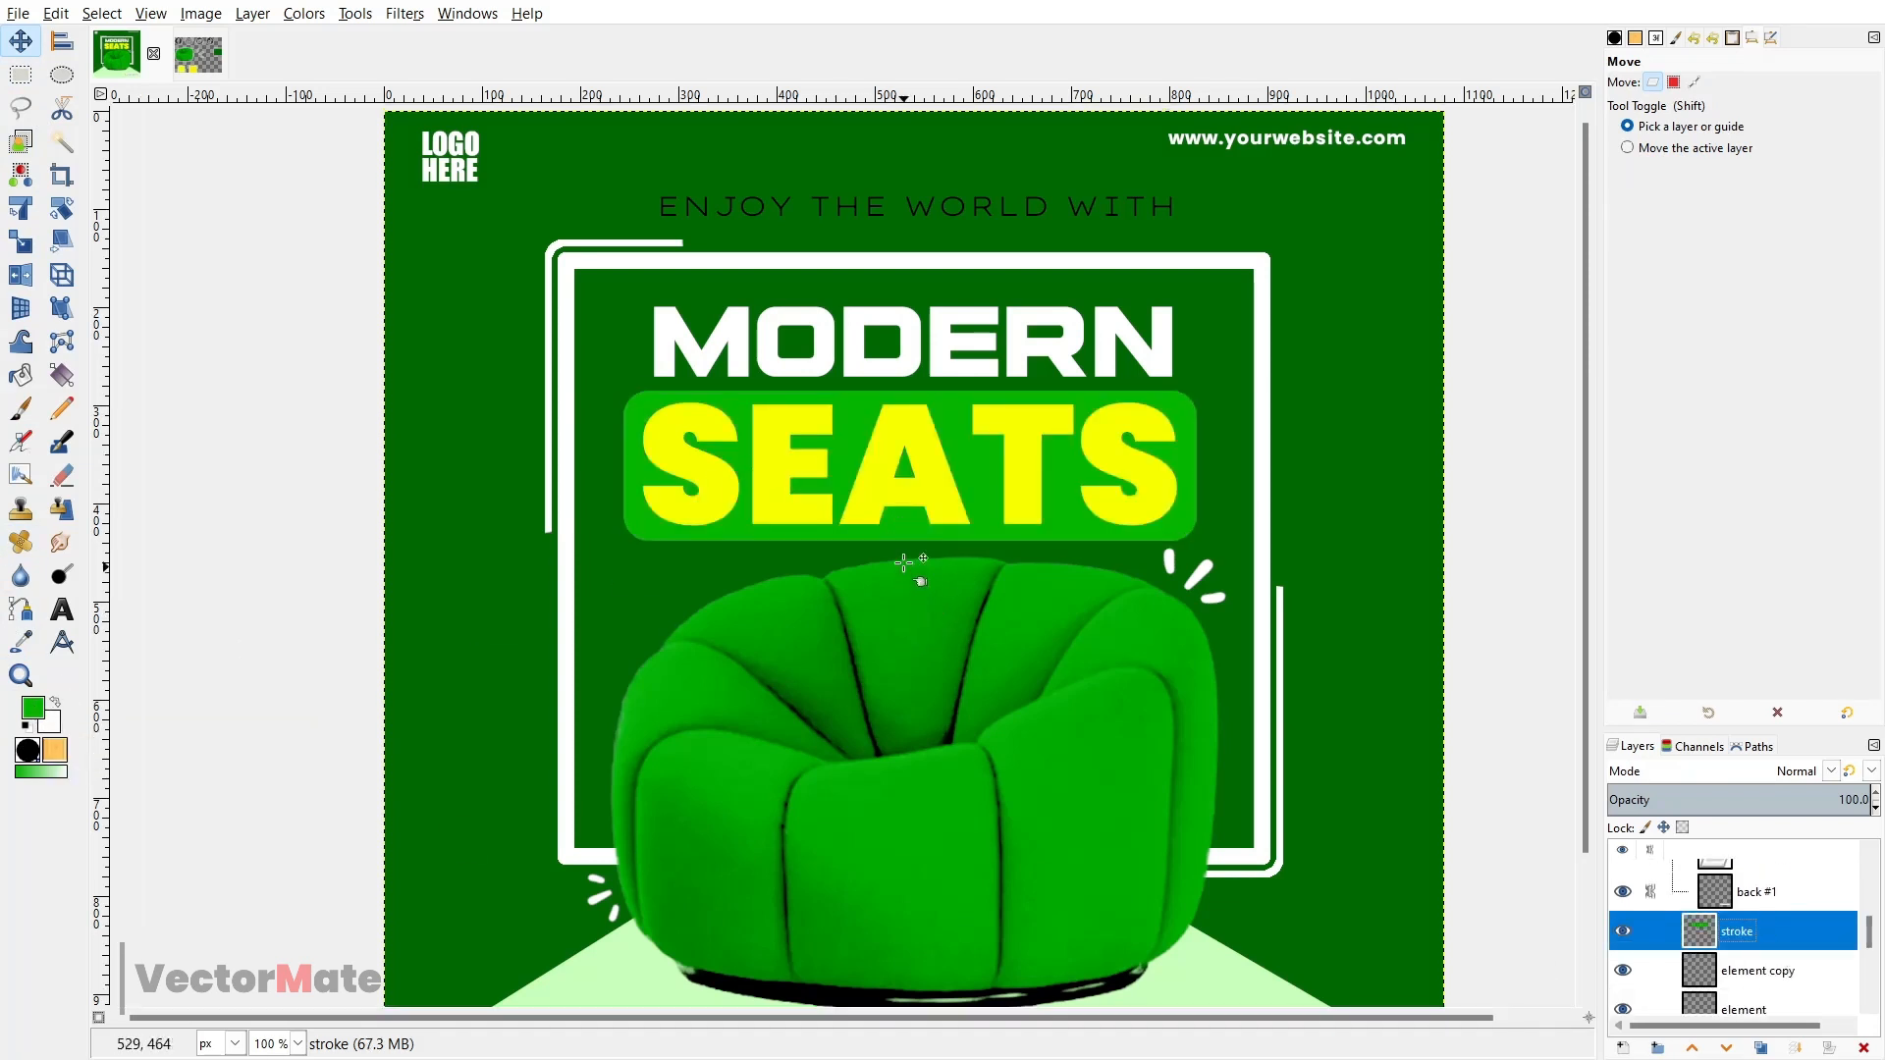
right_click(859, 539)
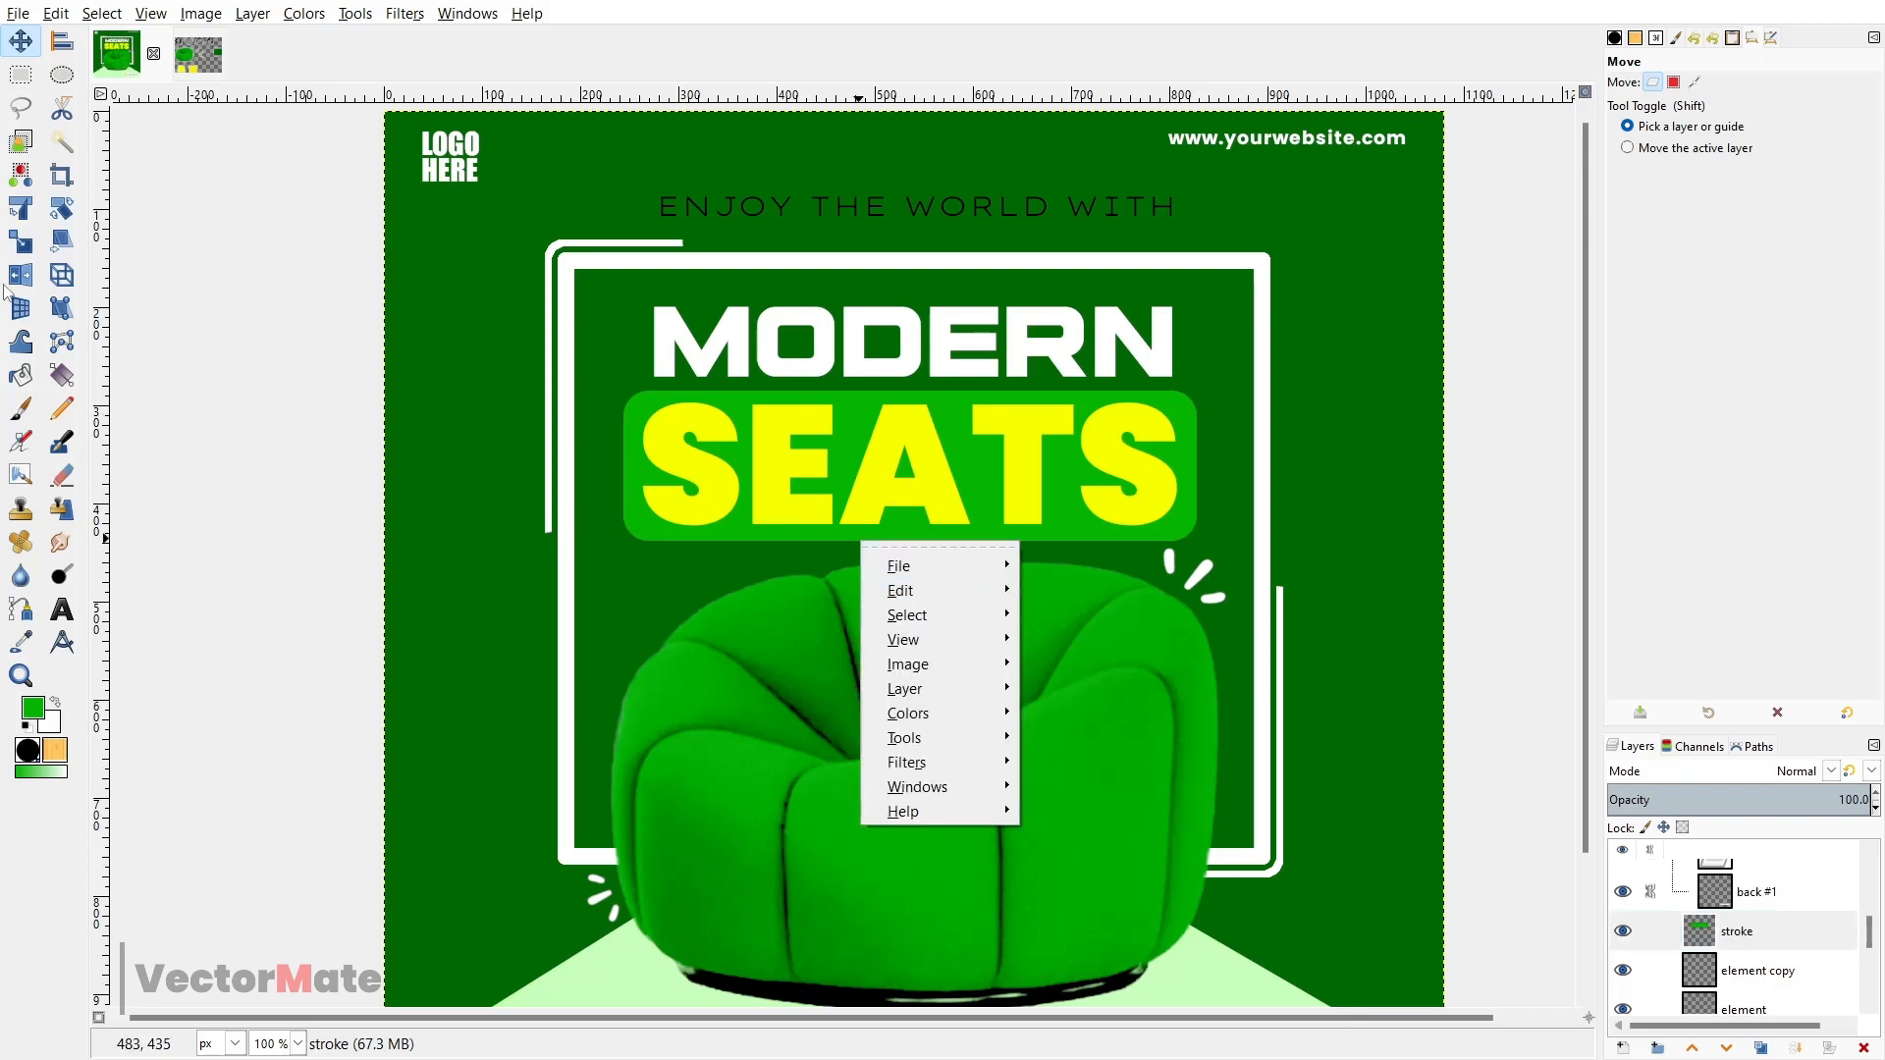
left_click(1725, 921)
- Select a square-cornered strip around ENJOY THE WORLD WITH, as wide as the green box behind SEATS
left_click(21, 74)
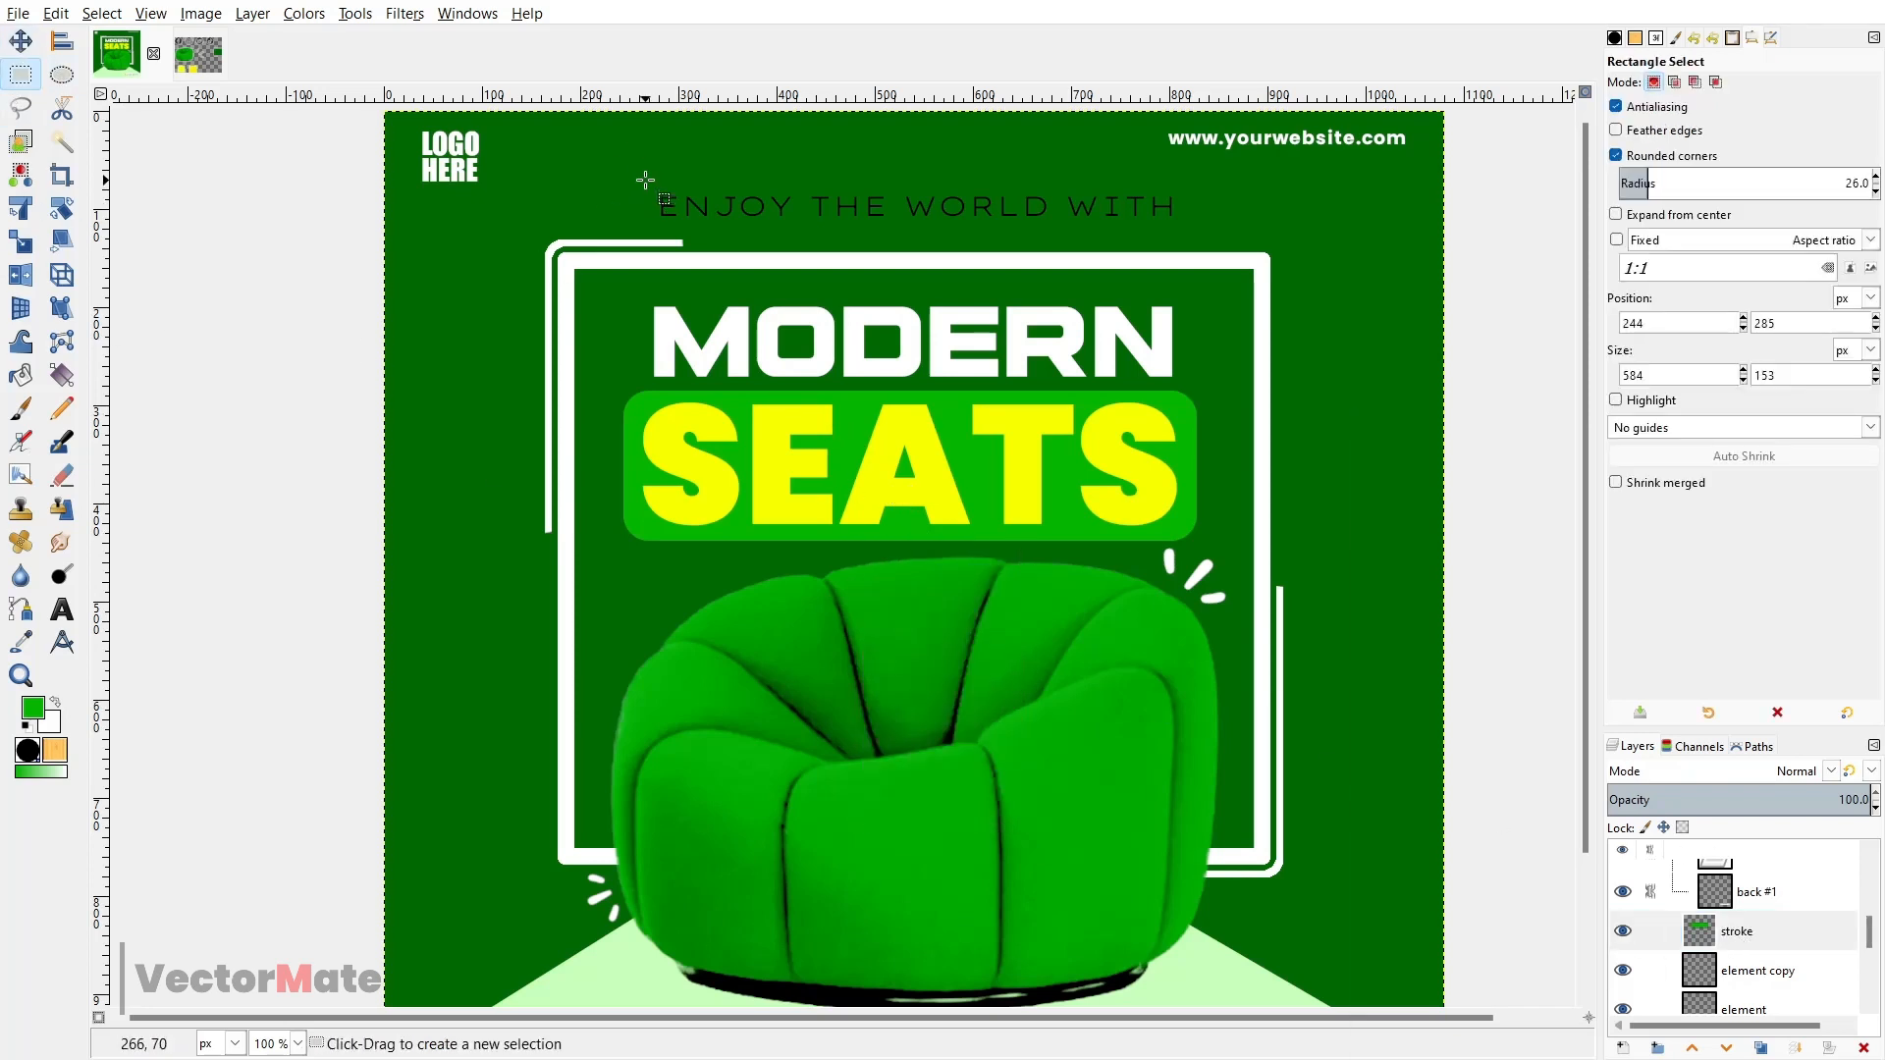
left_click_drag(645, 180, 1189, 234)
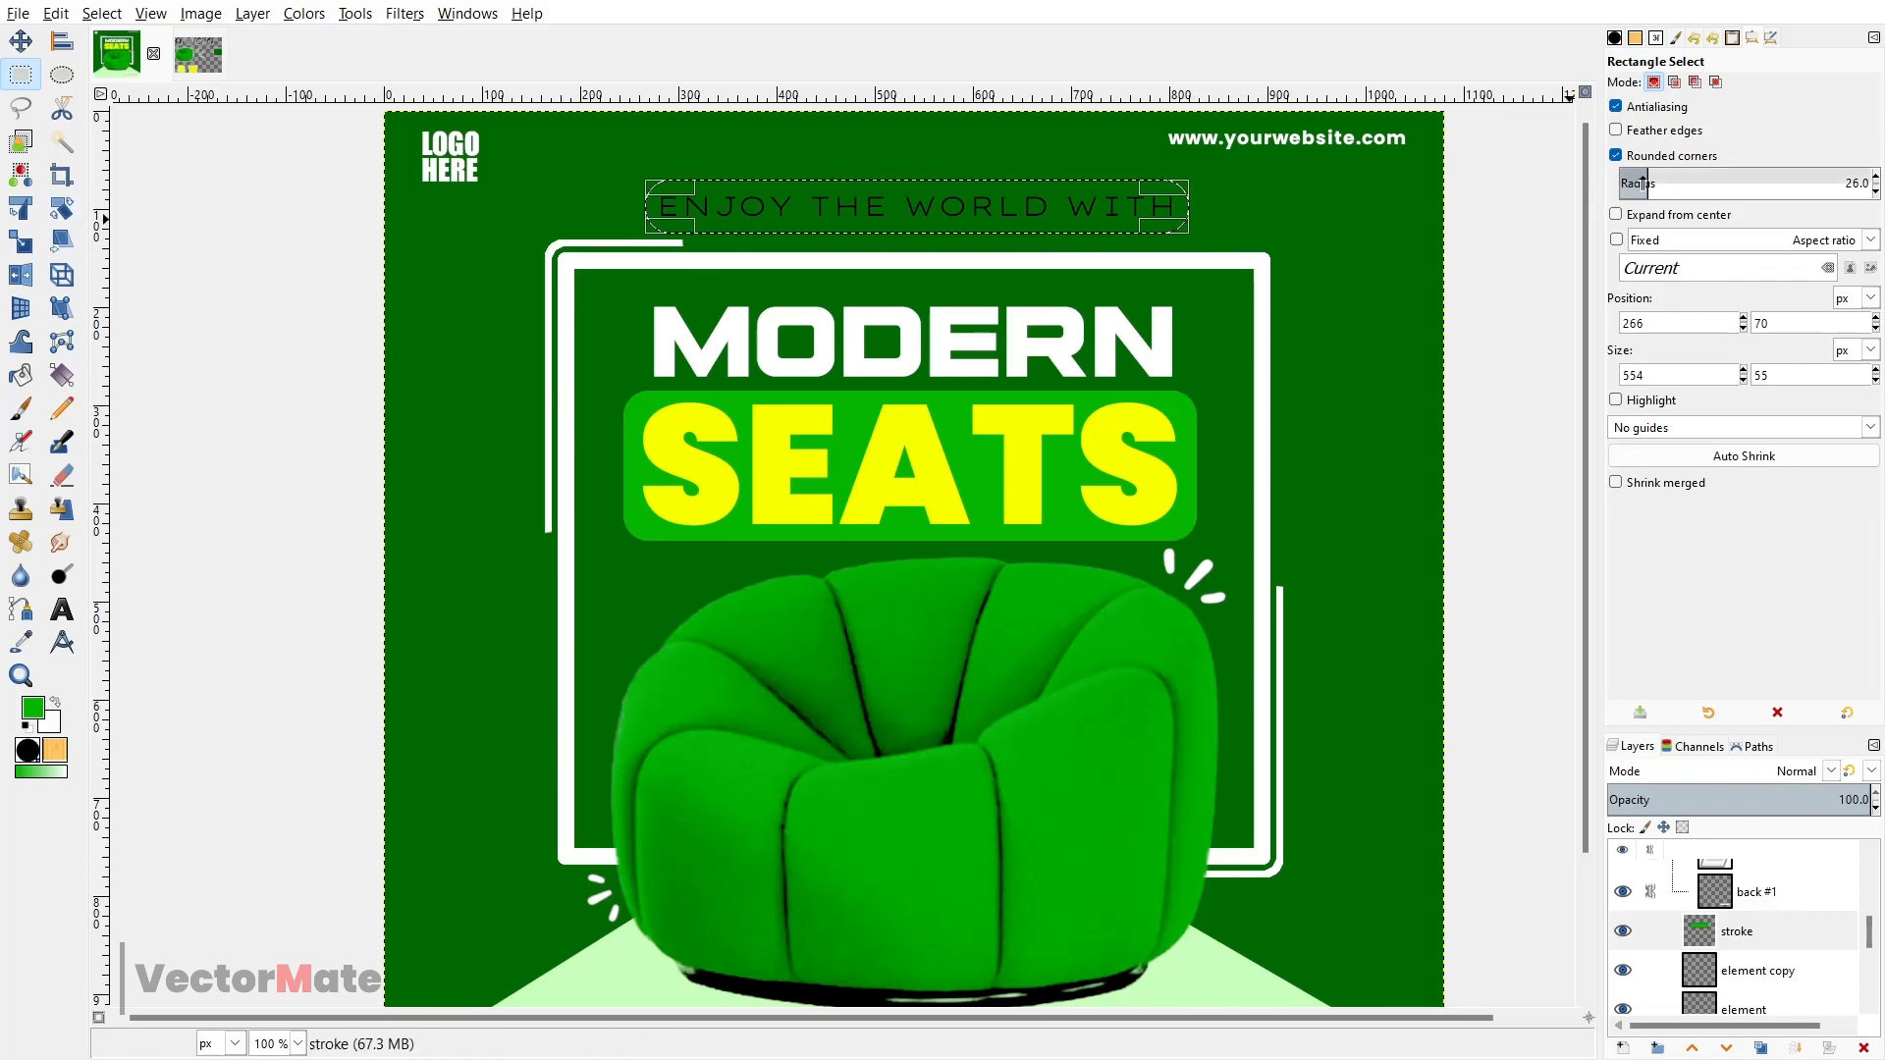
left_click_drag(1642, 183, 1620, 182)
left_click_drag(839, 233, 828, 197)
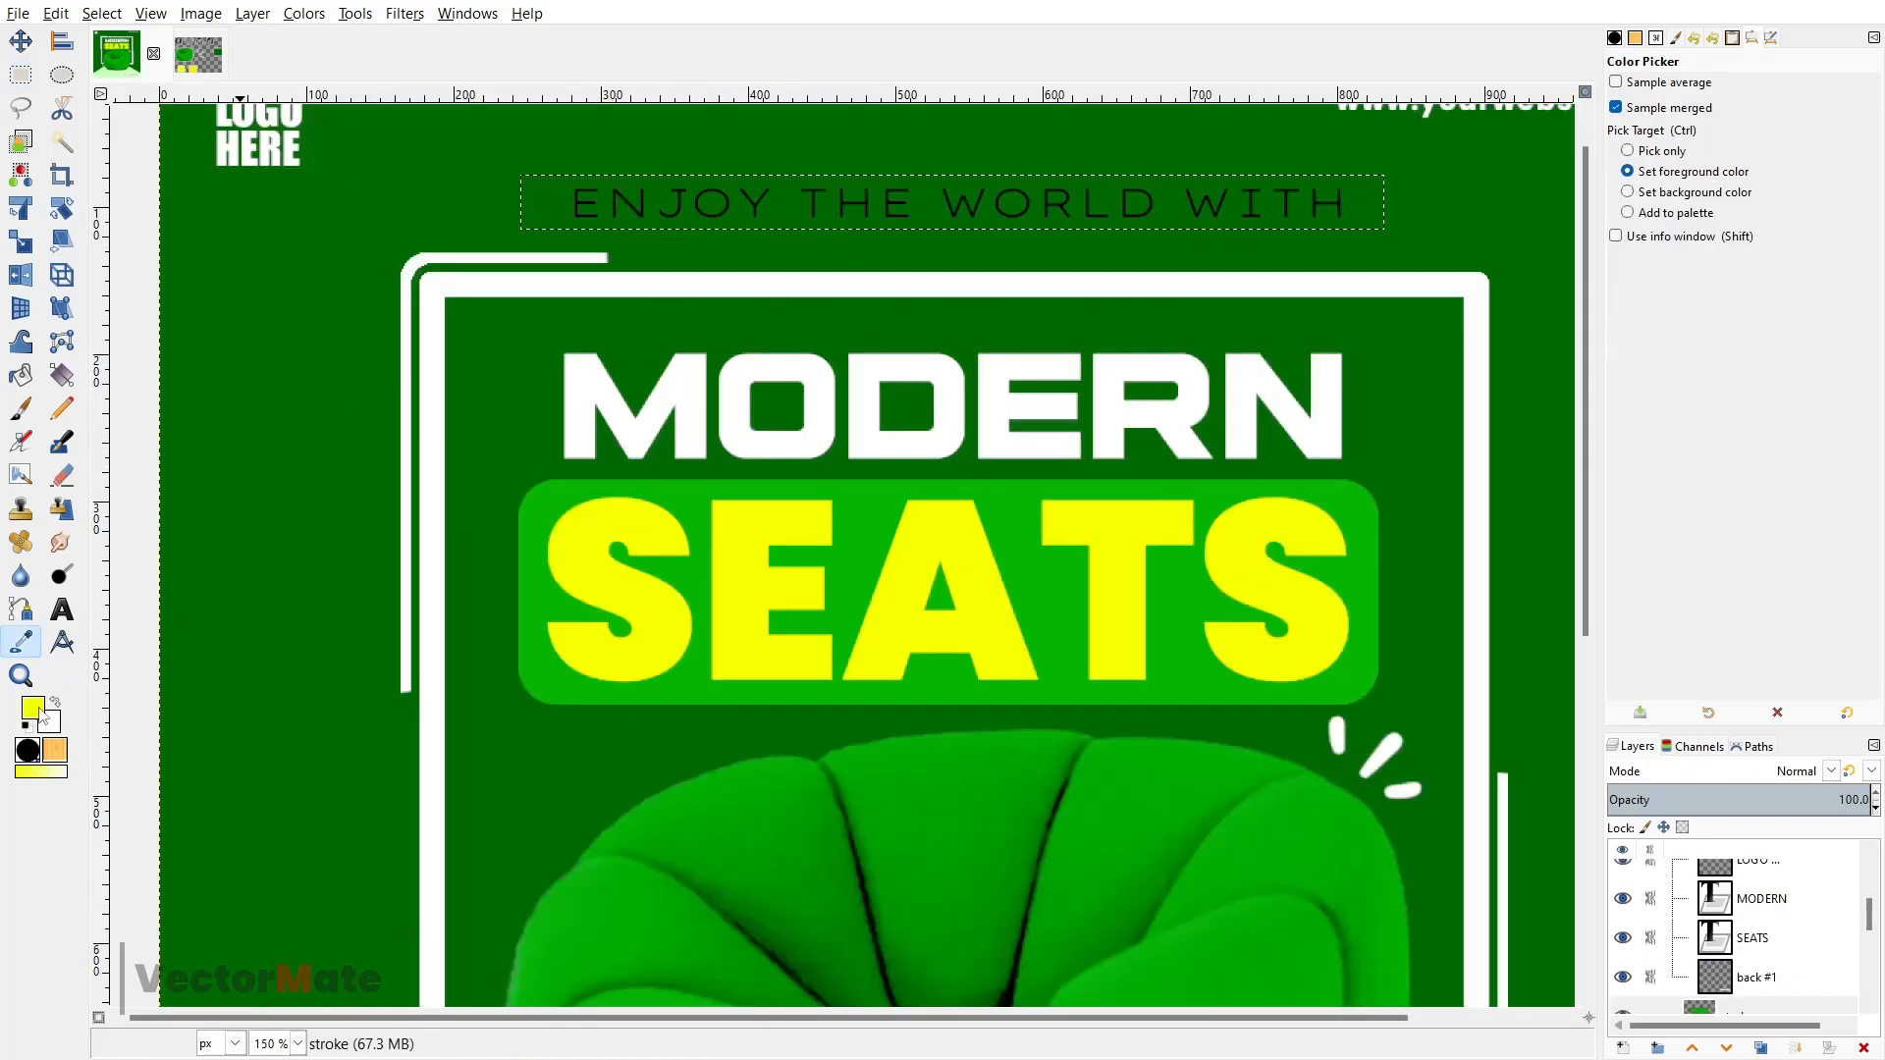
- Fill the strip behind ENJOY THE WORLD WITH with yellow f8ff00 on the stroke layer and clear the selection
left_click(33, 707)
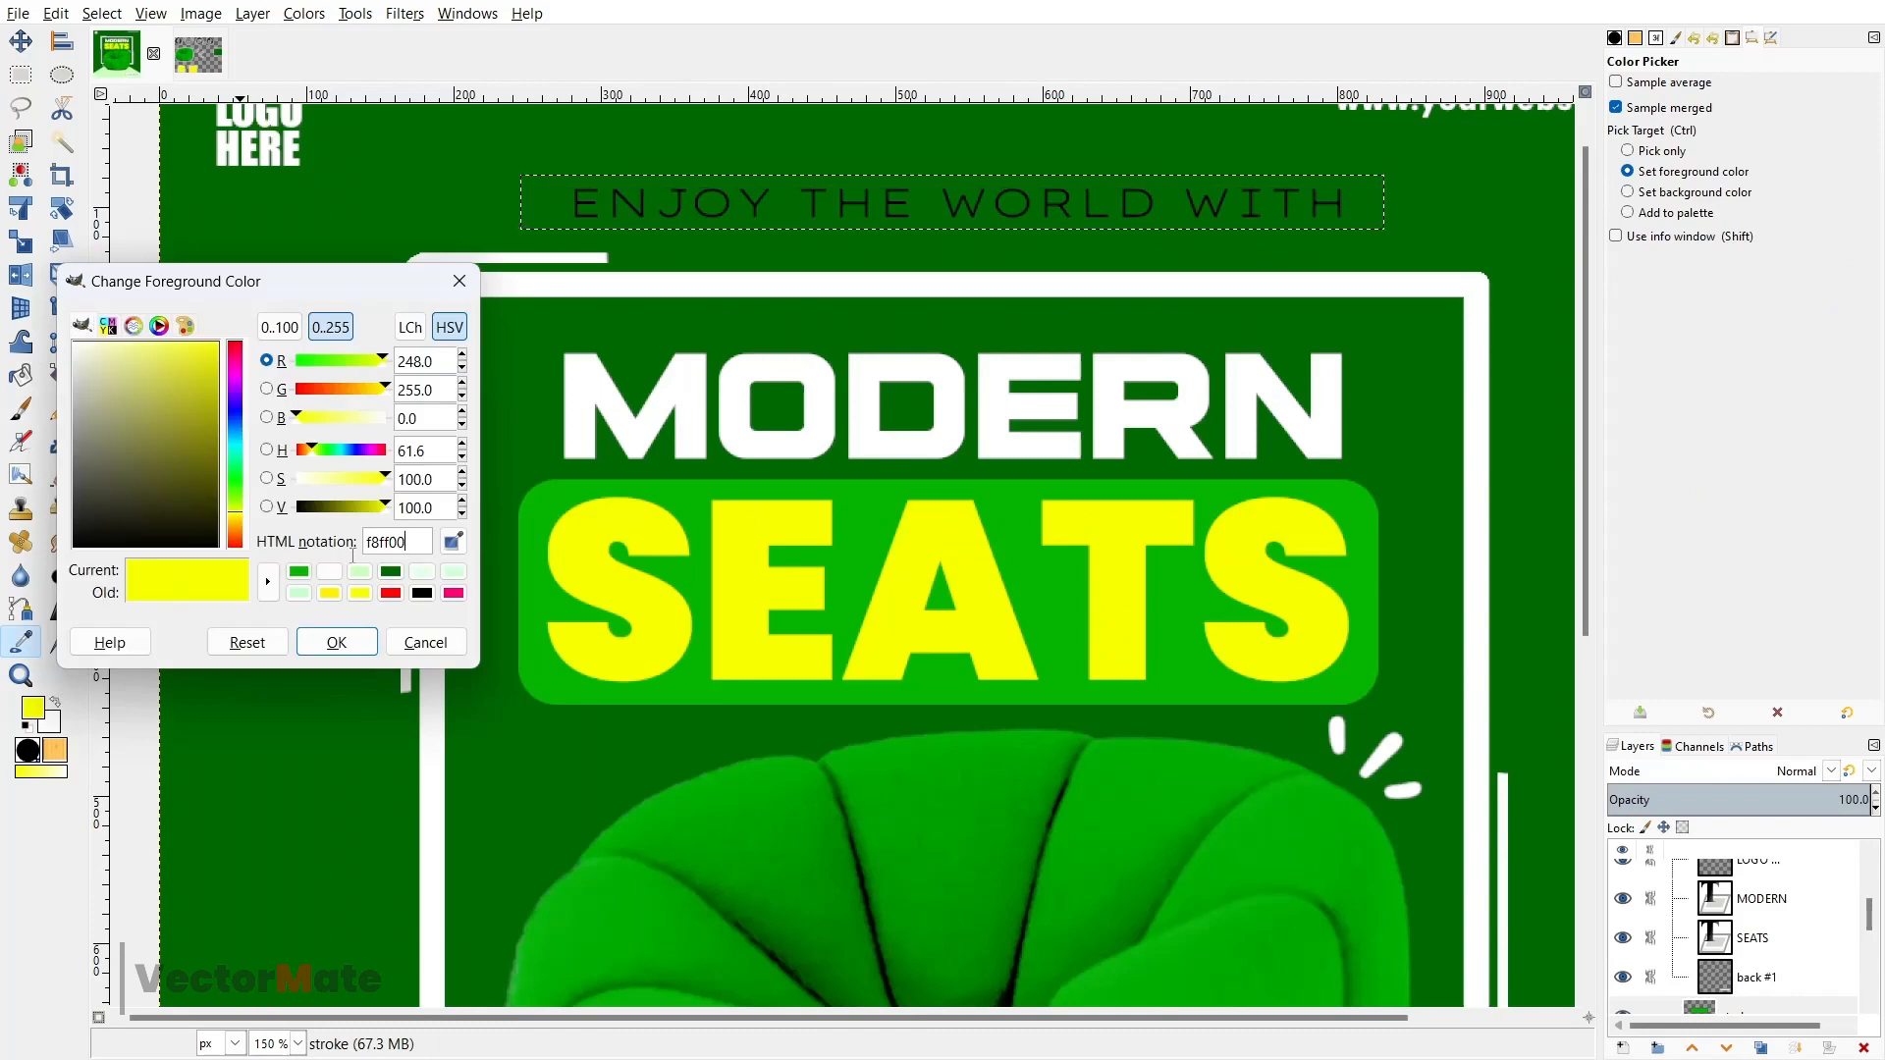
double_click(417, 546)
left_click(425, 642)
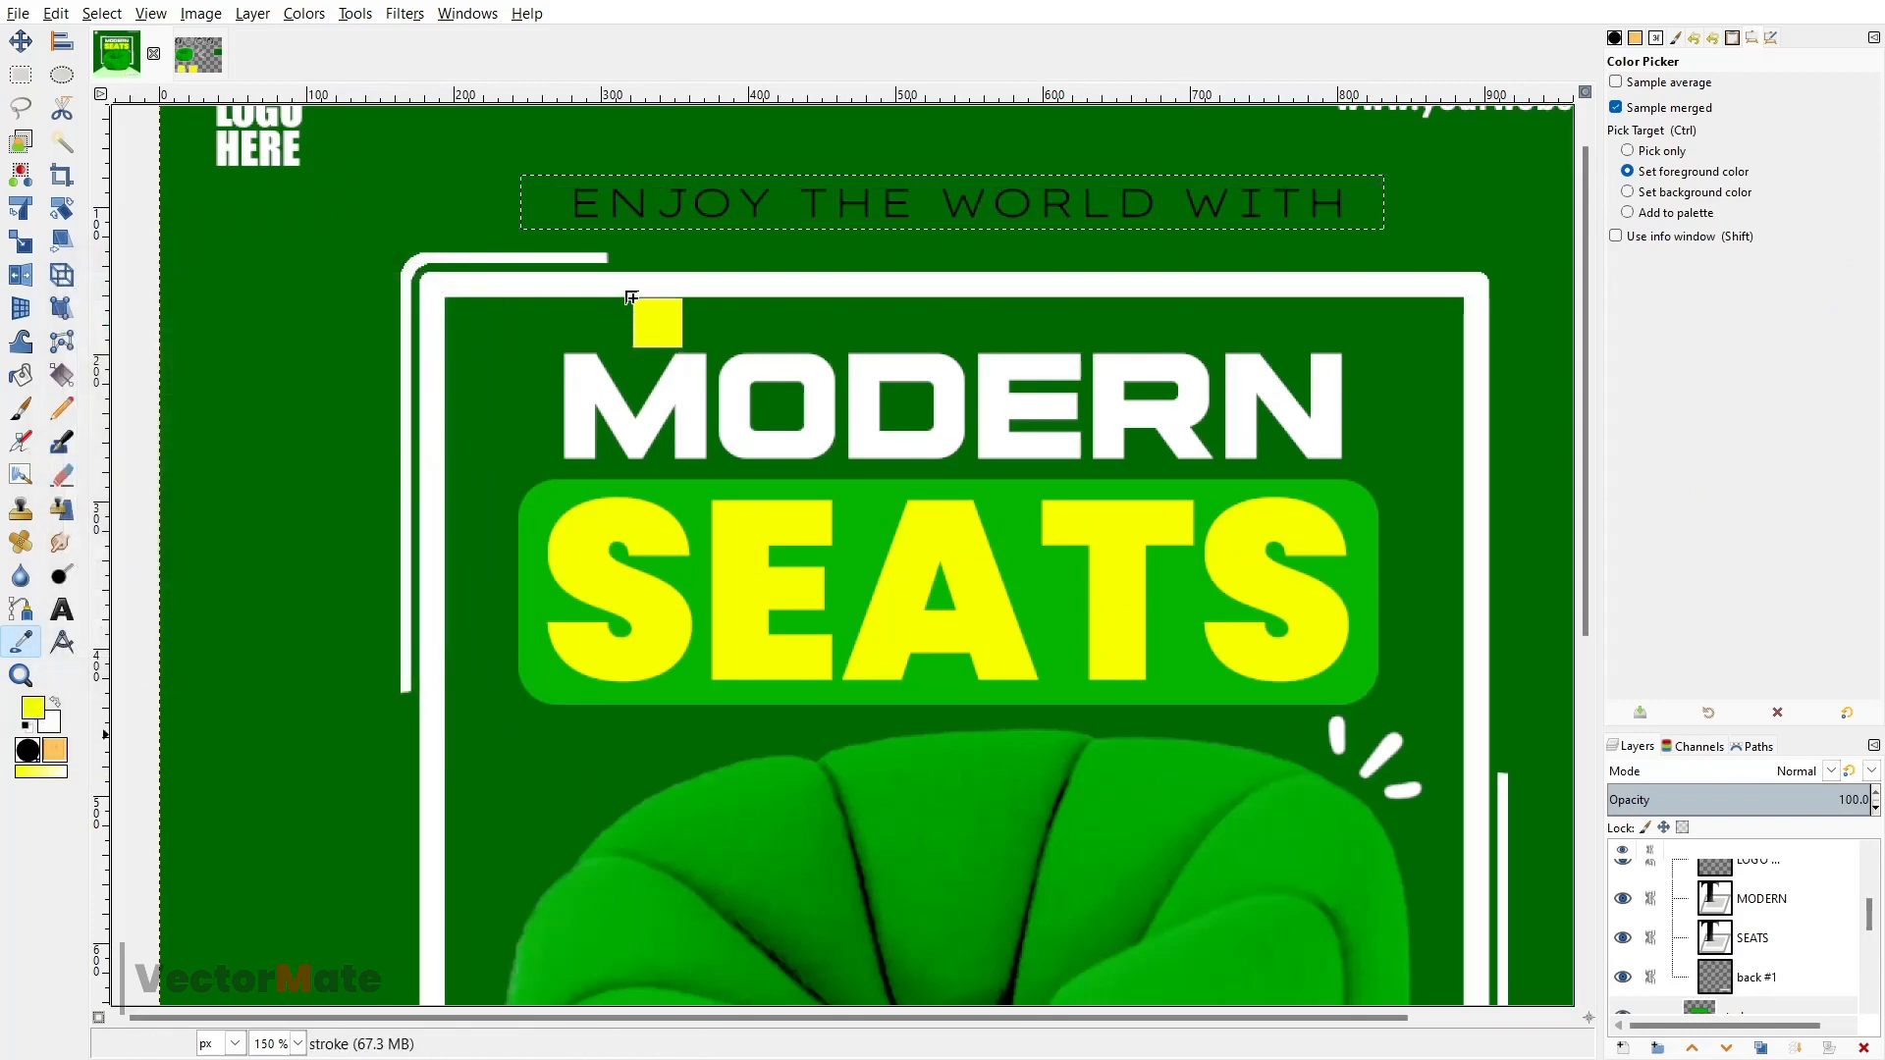
left_click_drag(641, 283, 687, 261)
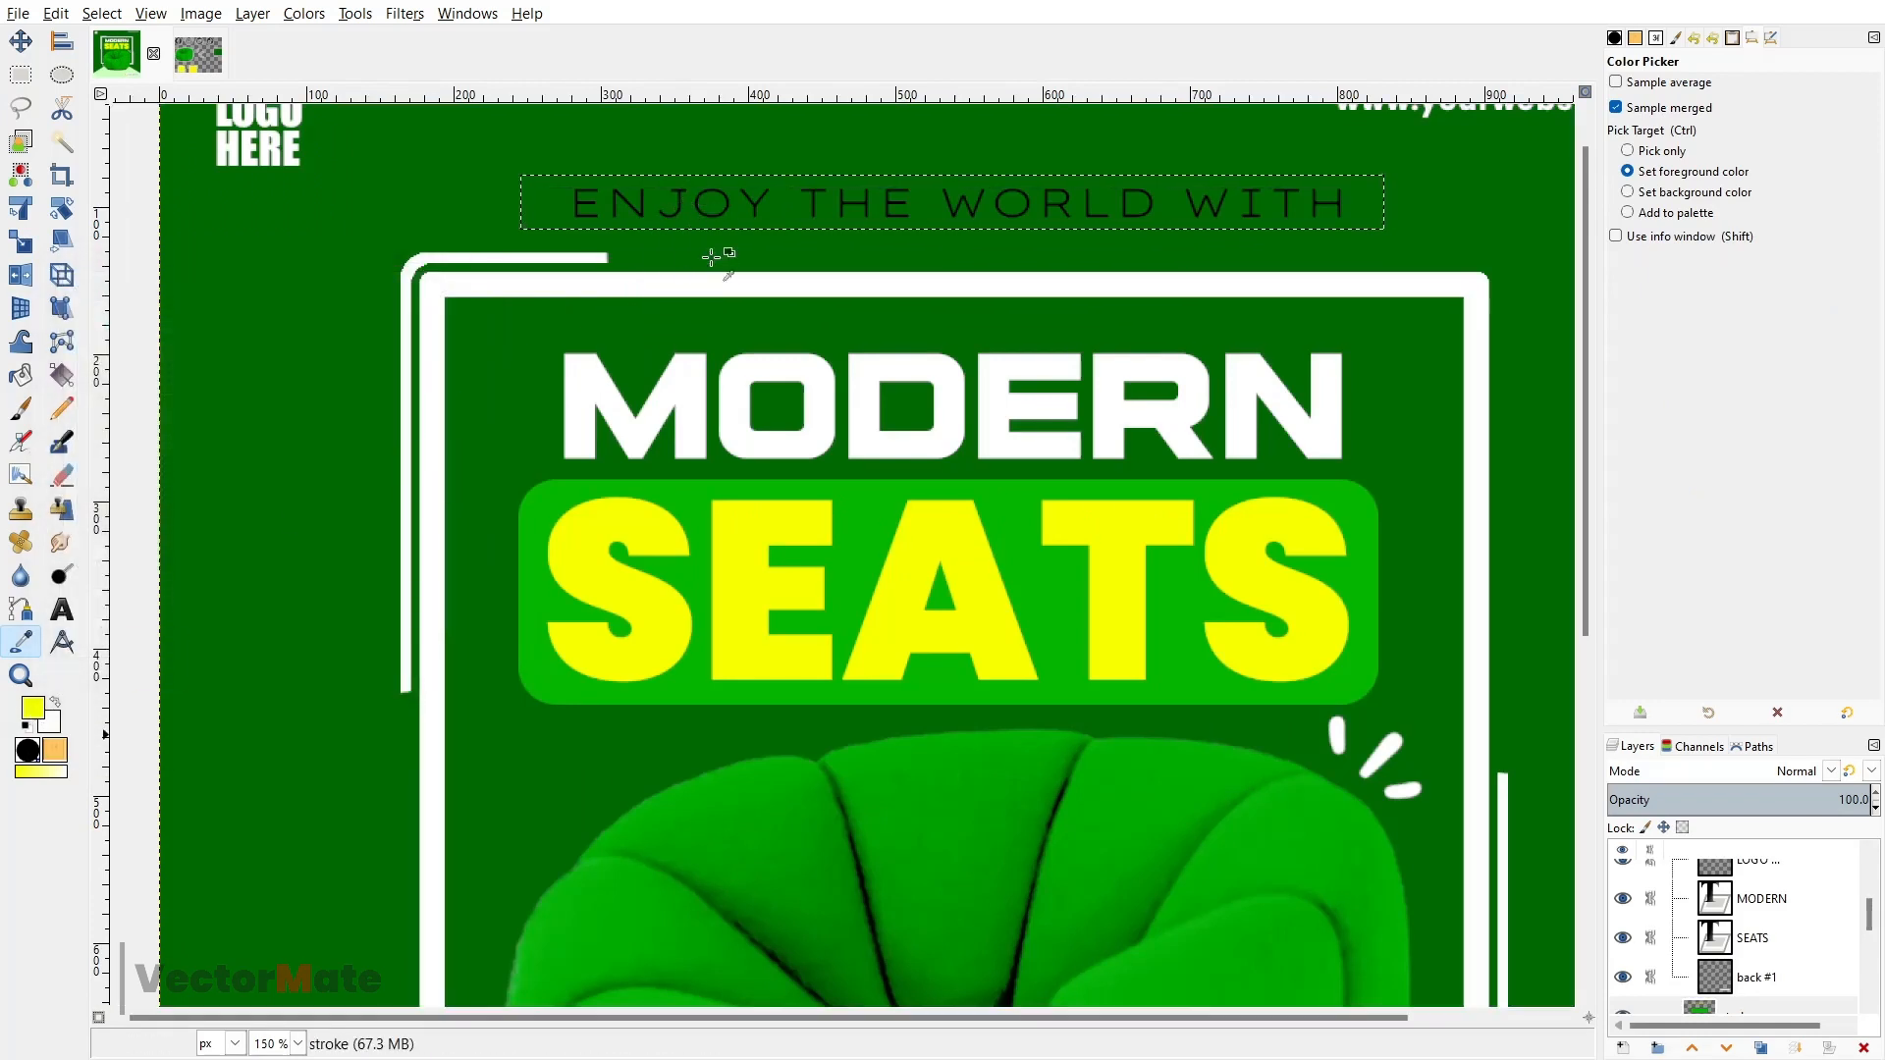
scroll(1757, 962, "down", 2)
left_click(1757, 962)
key("minus")
key("minus")
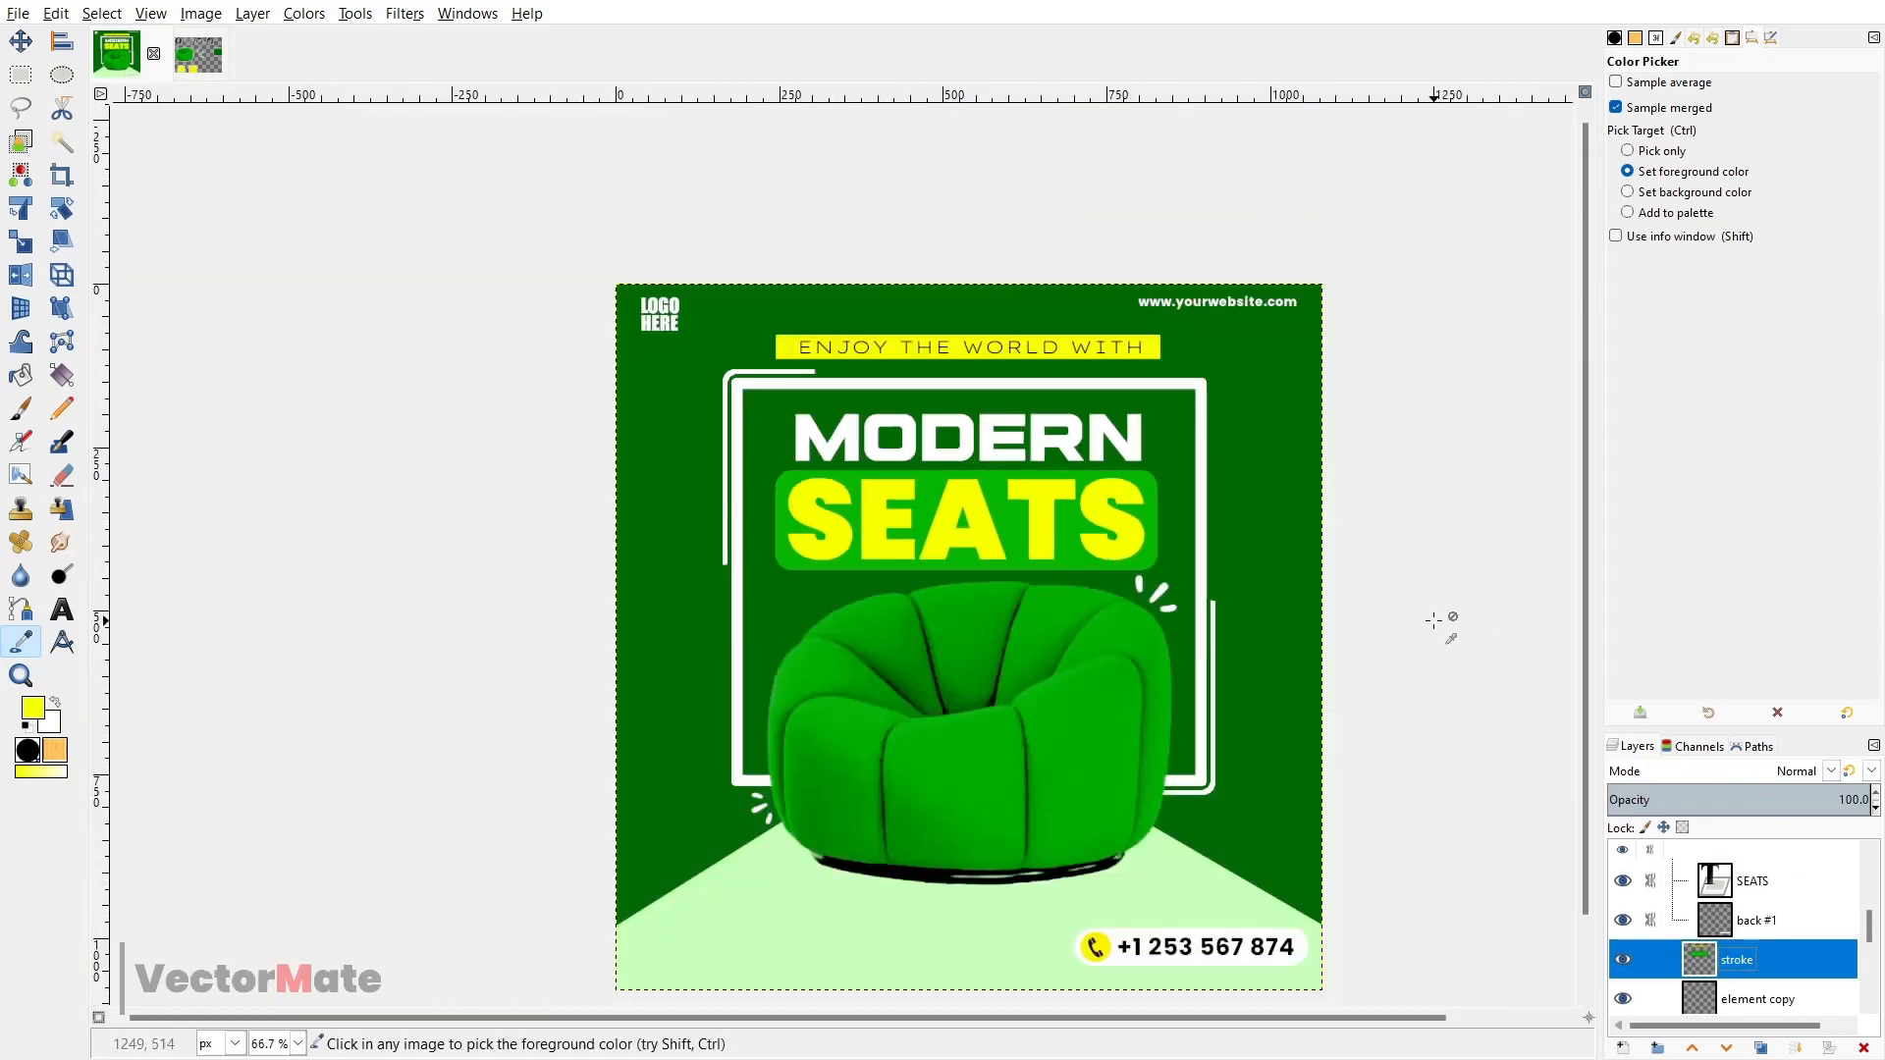
- Add the text SALE beside the chair and set its font to Poppins Heavy
key("m")
left_click_drag(1434, 620, 1352, 521)
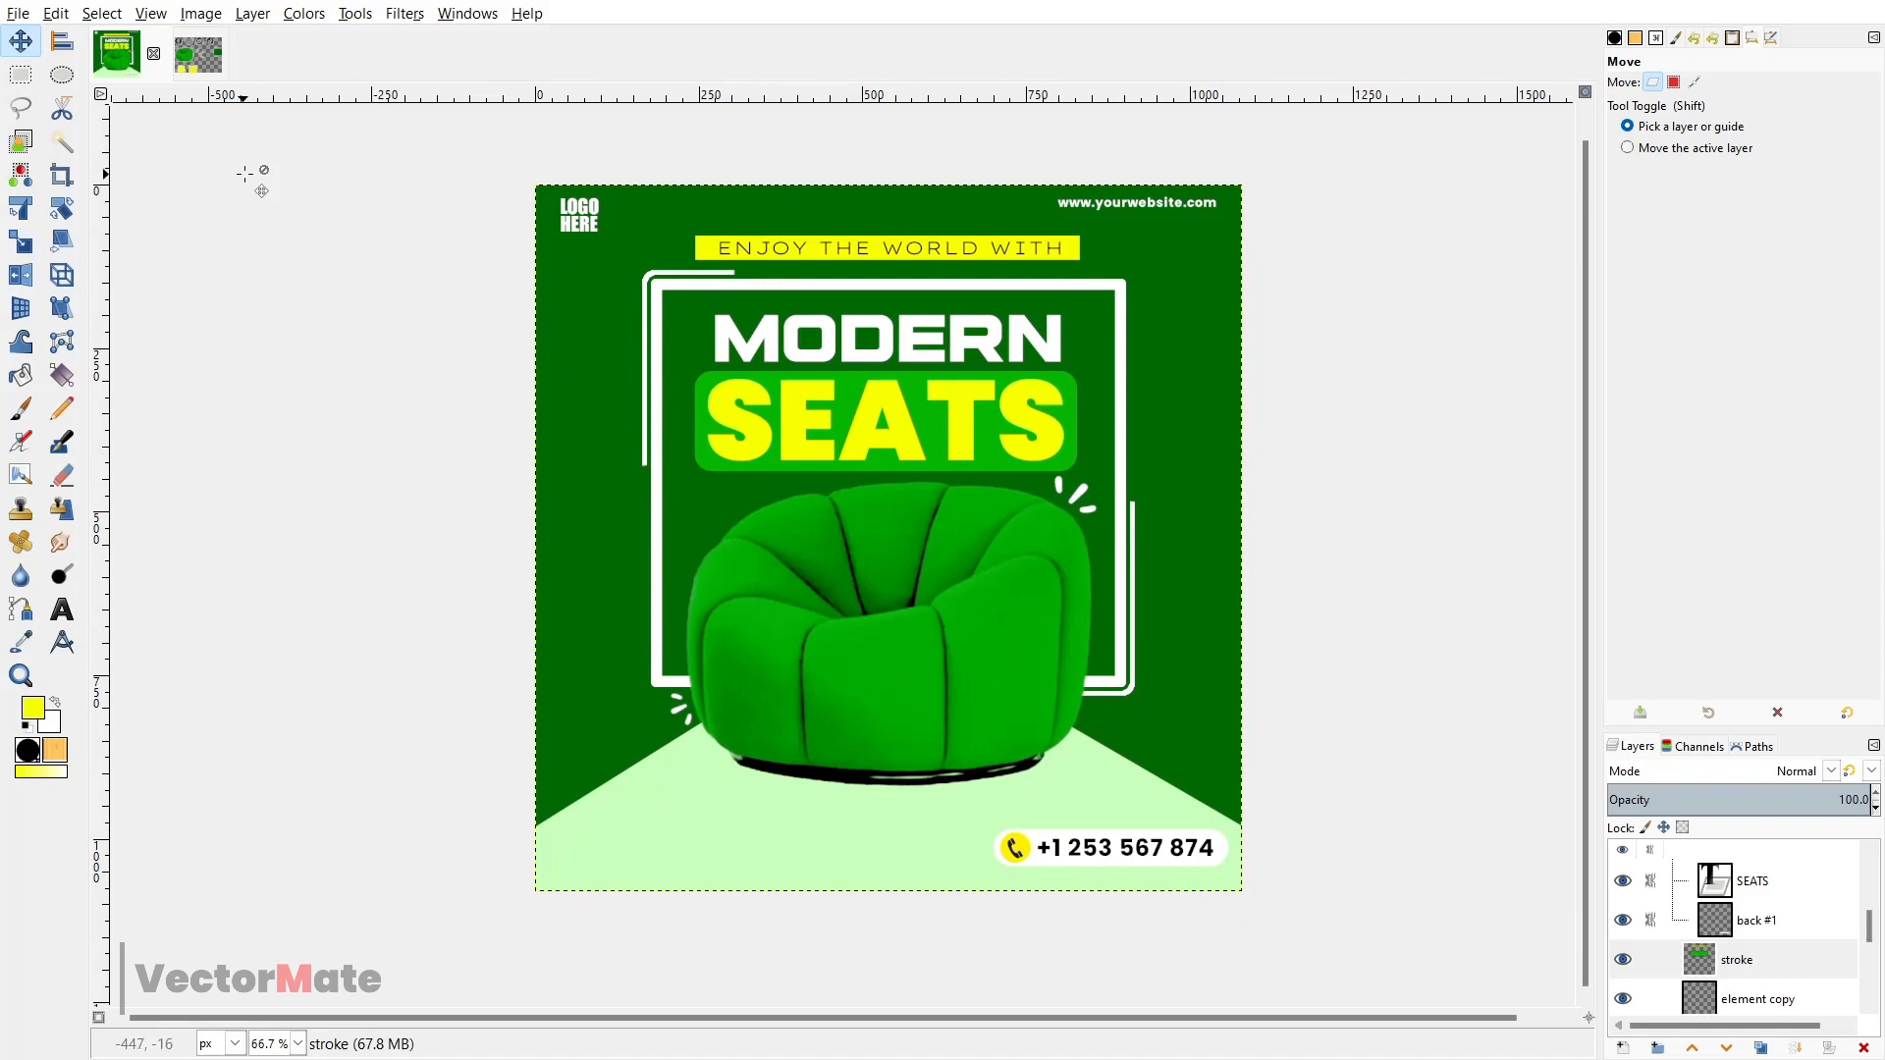
left_click(61, 610)
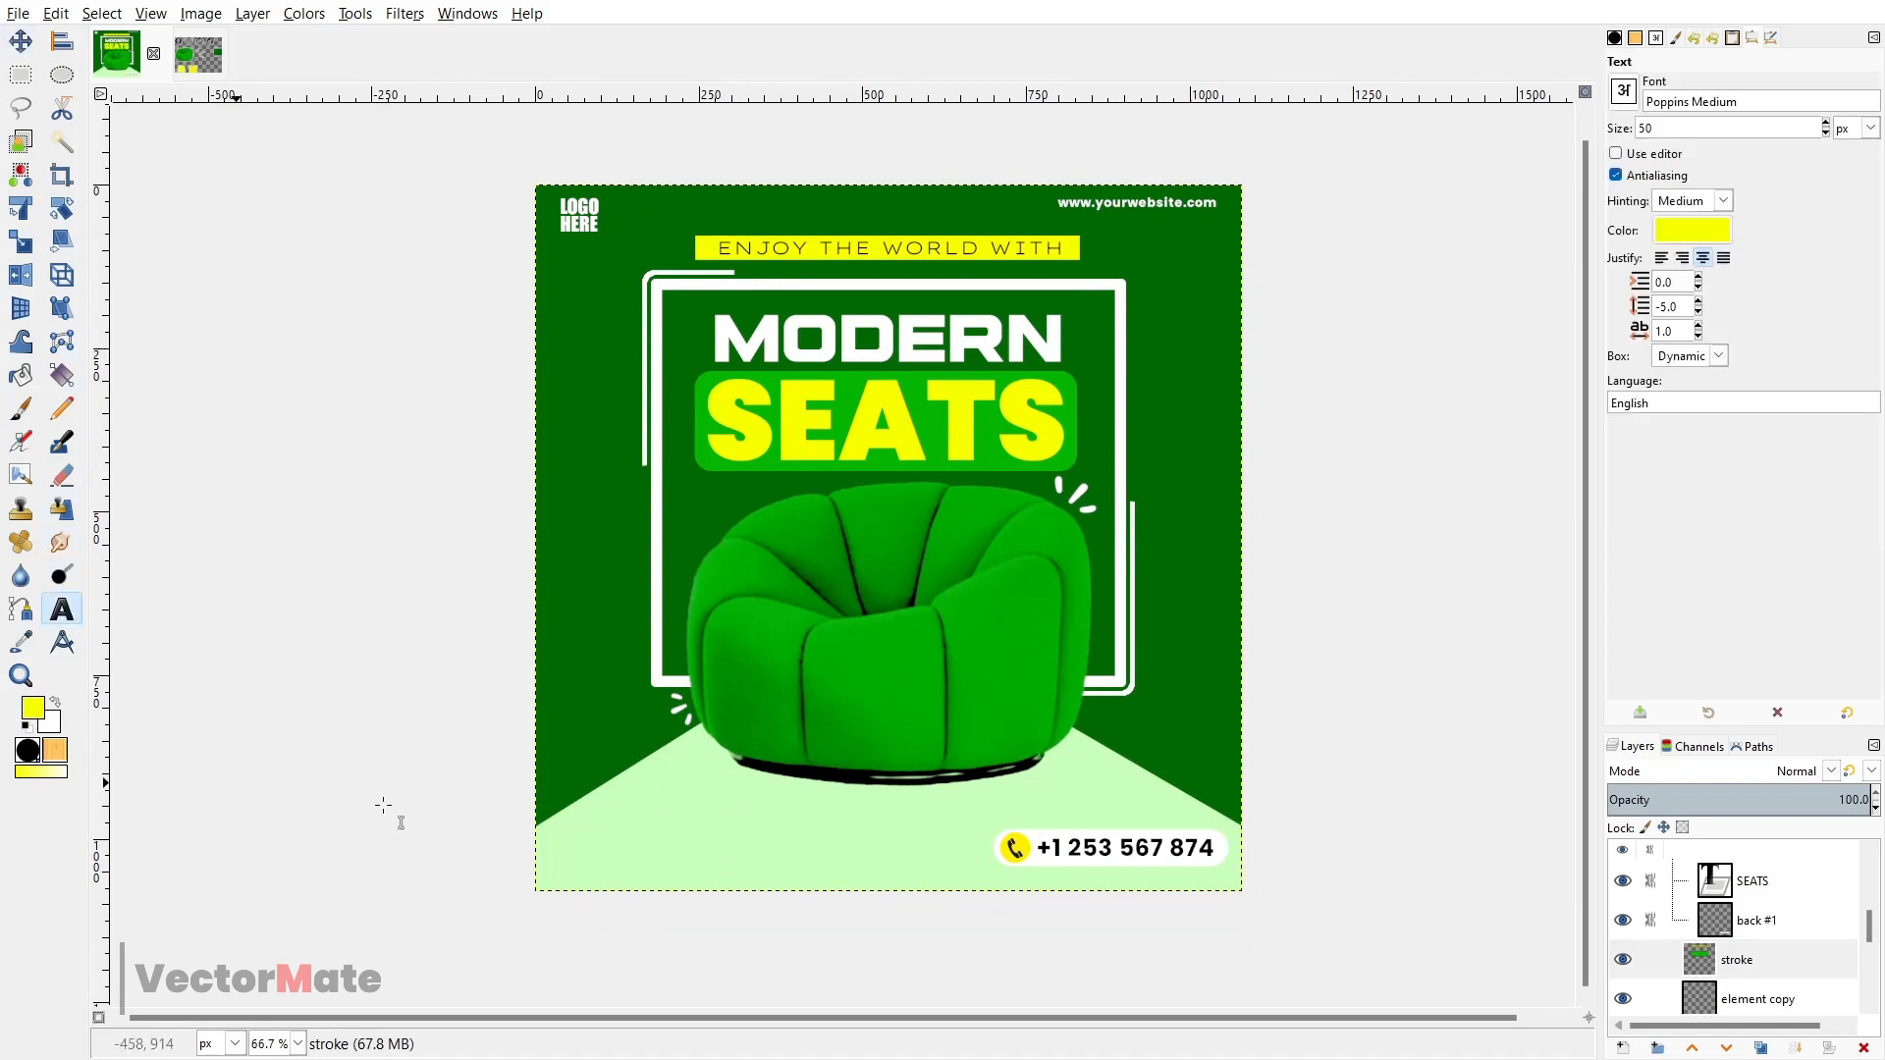
left_click(583, 598)
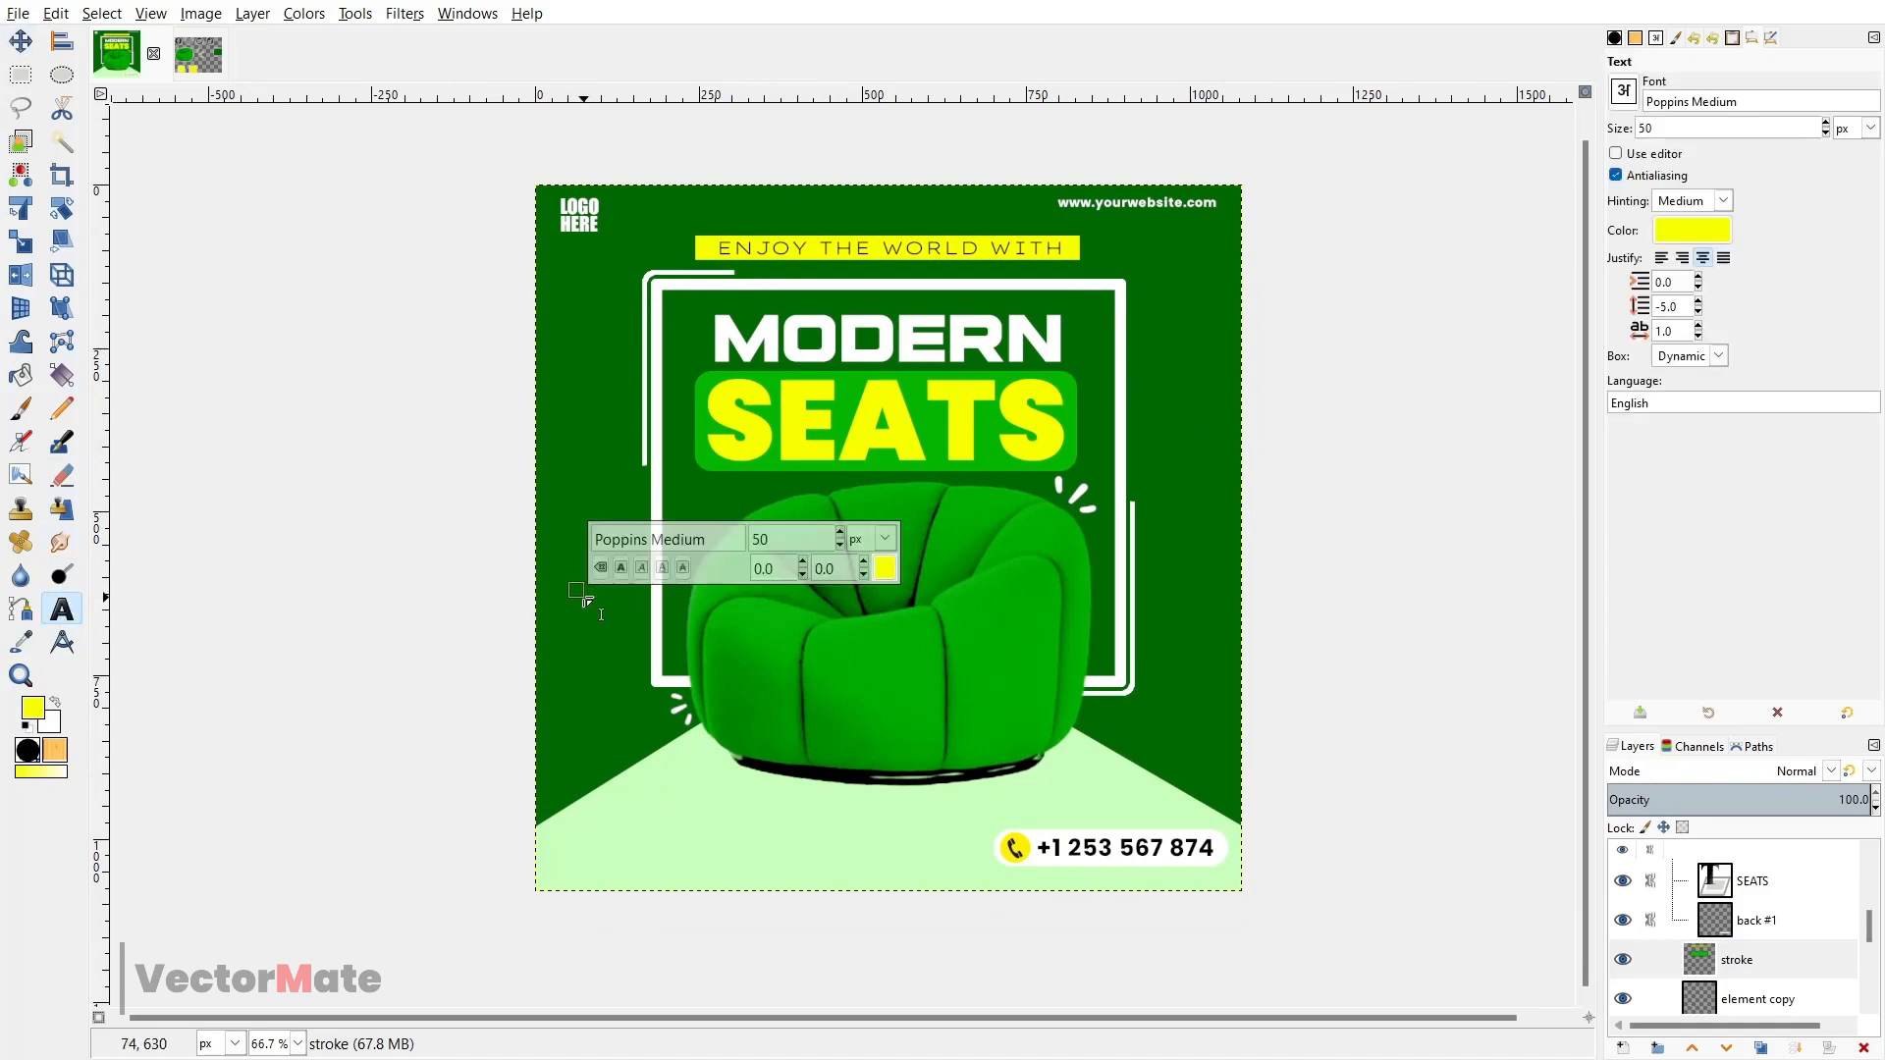
type("SALE")
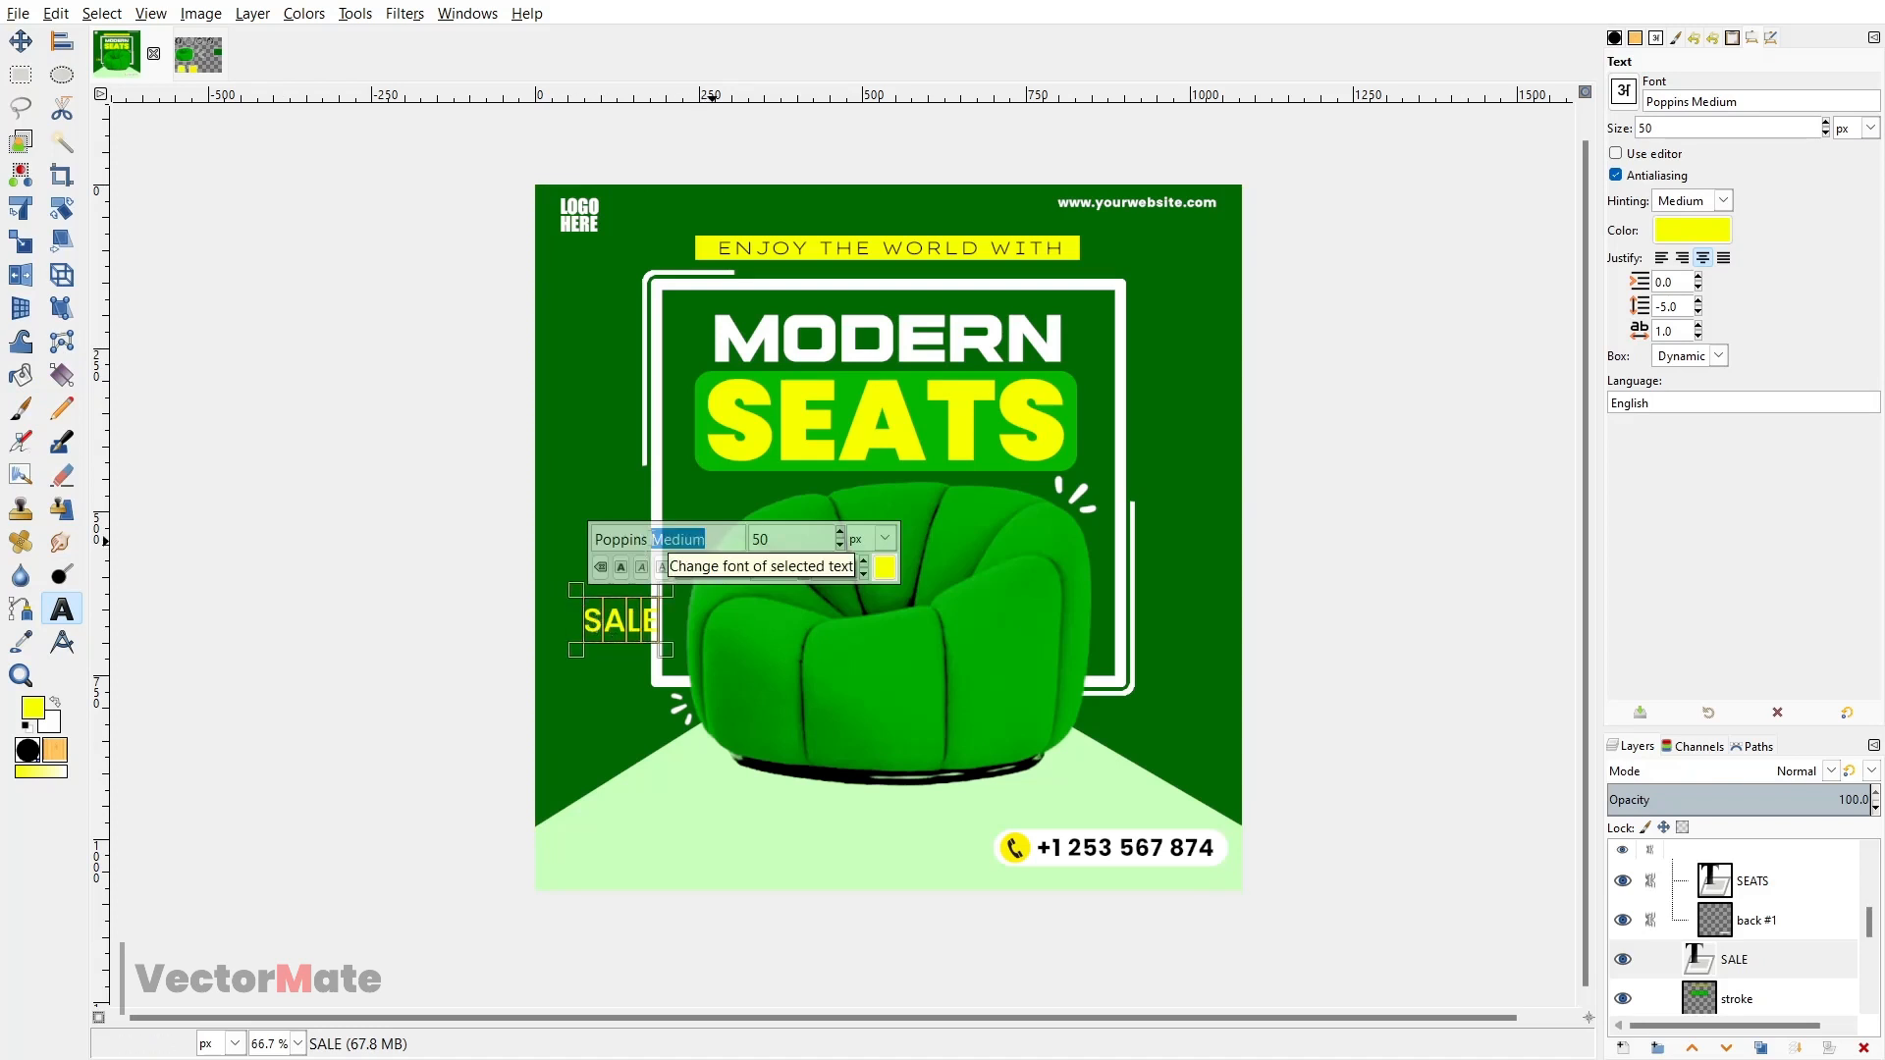
key("BackSpace")
left_click(718, 627)
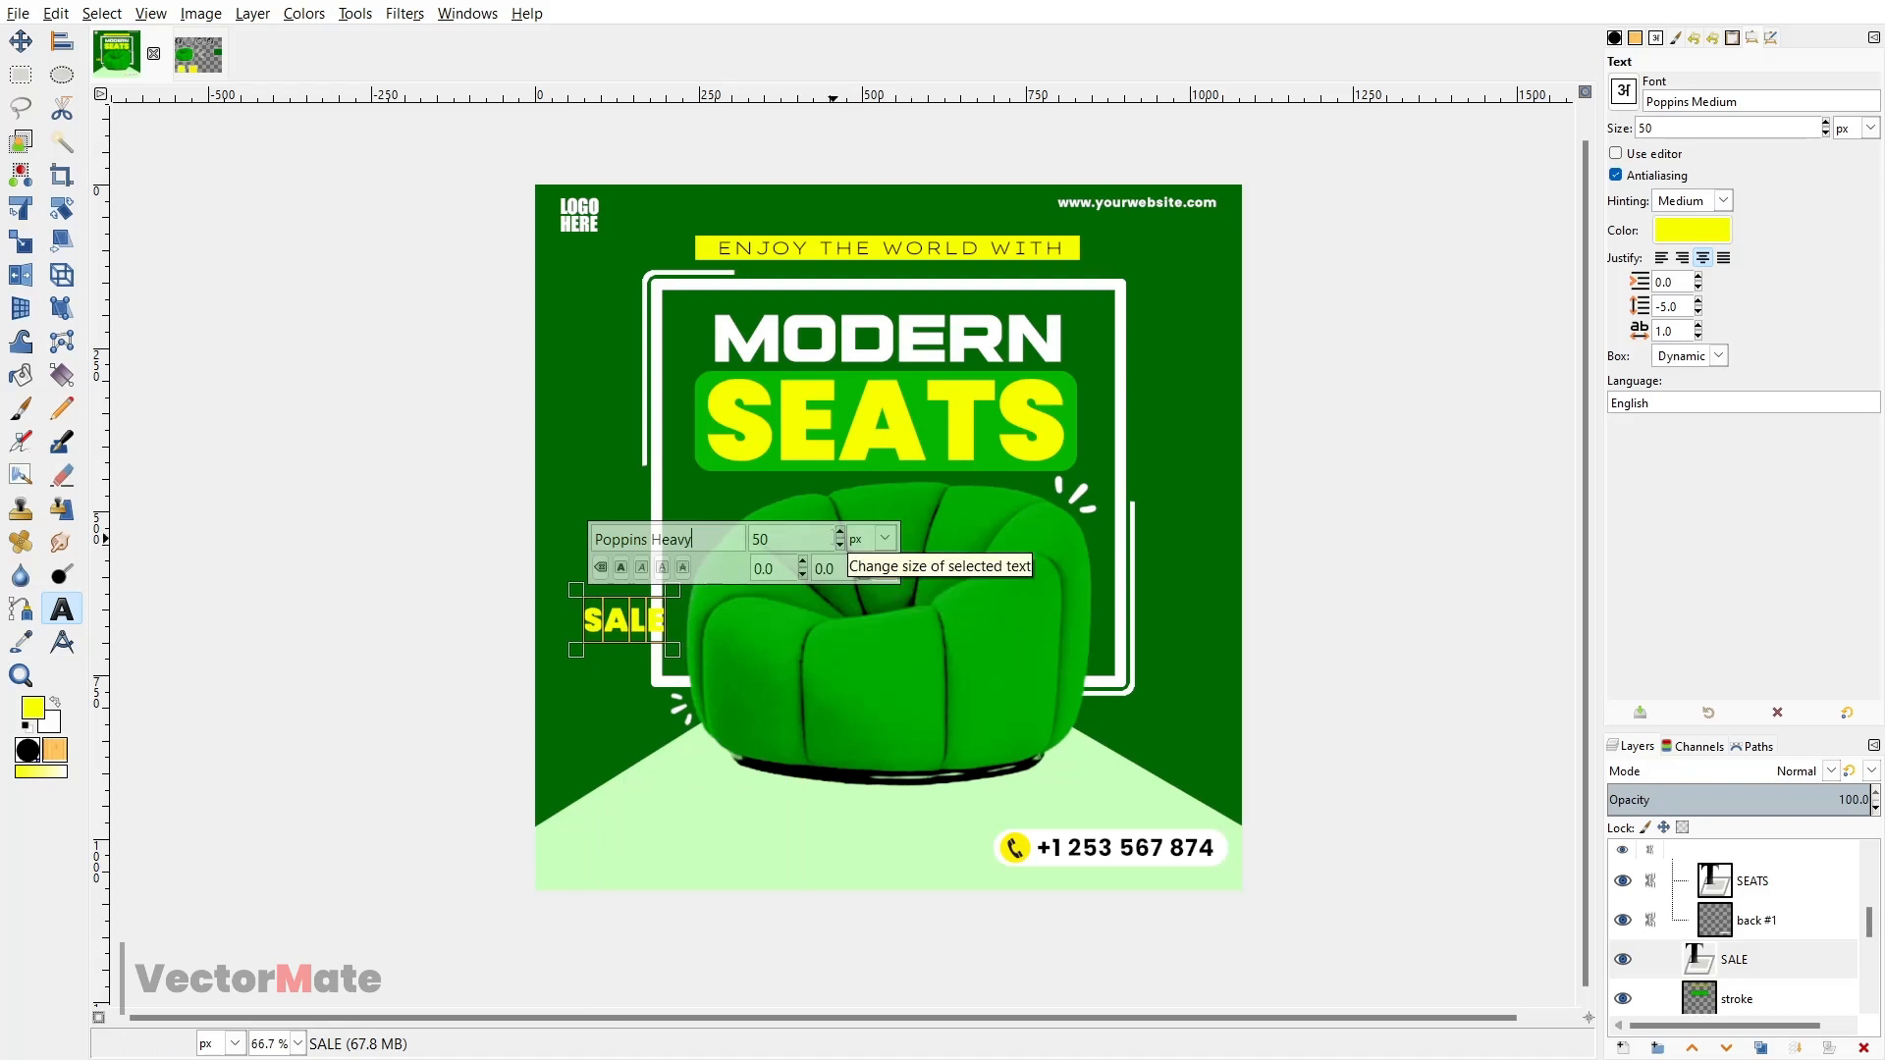
- Enlarge the SALE text to 639 px and change its color to light green 7fde65
left_click_drag(842, 533, 841, 533)
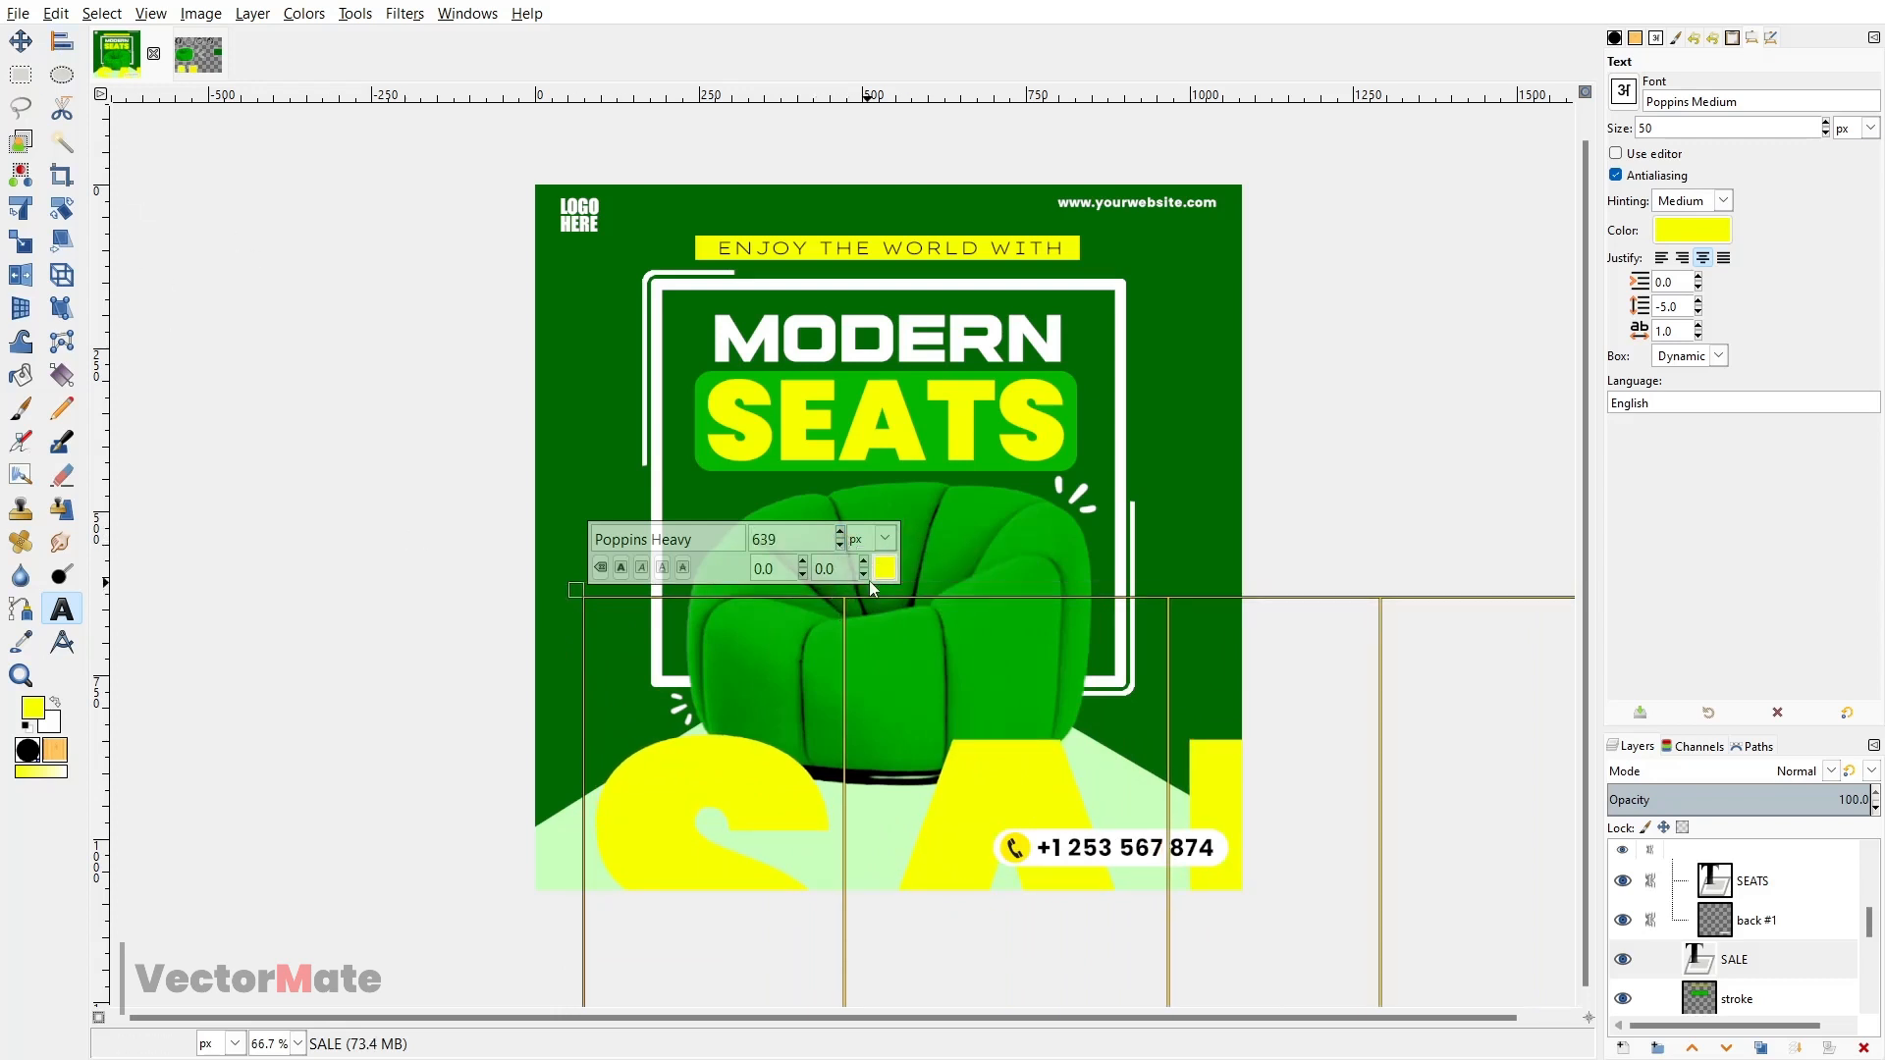
left_click(884, 569)
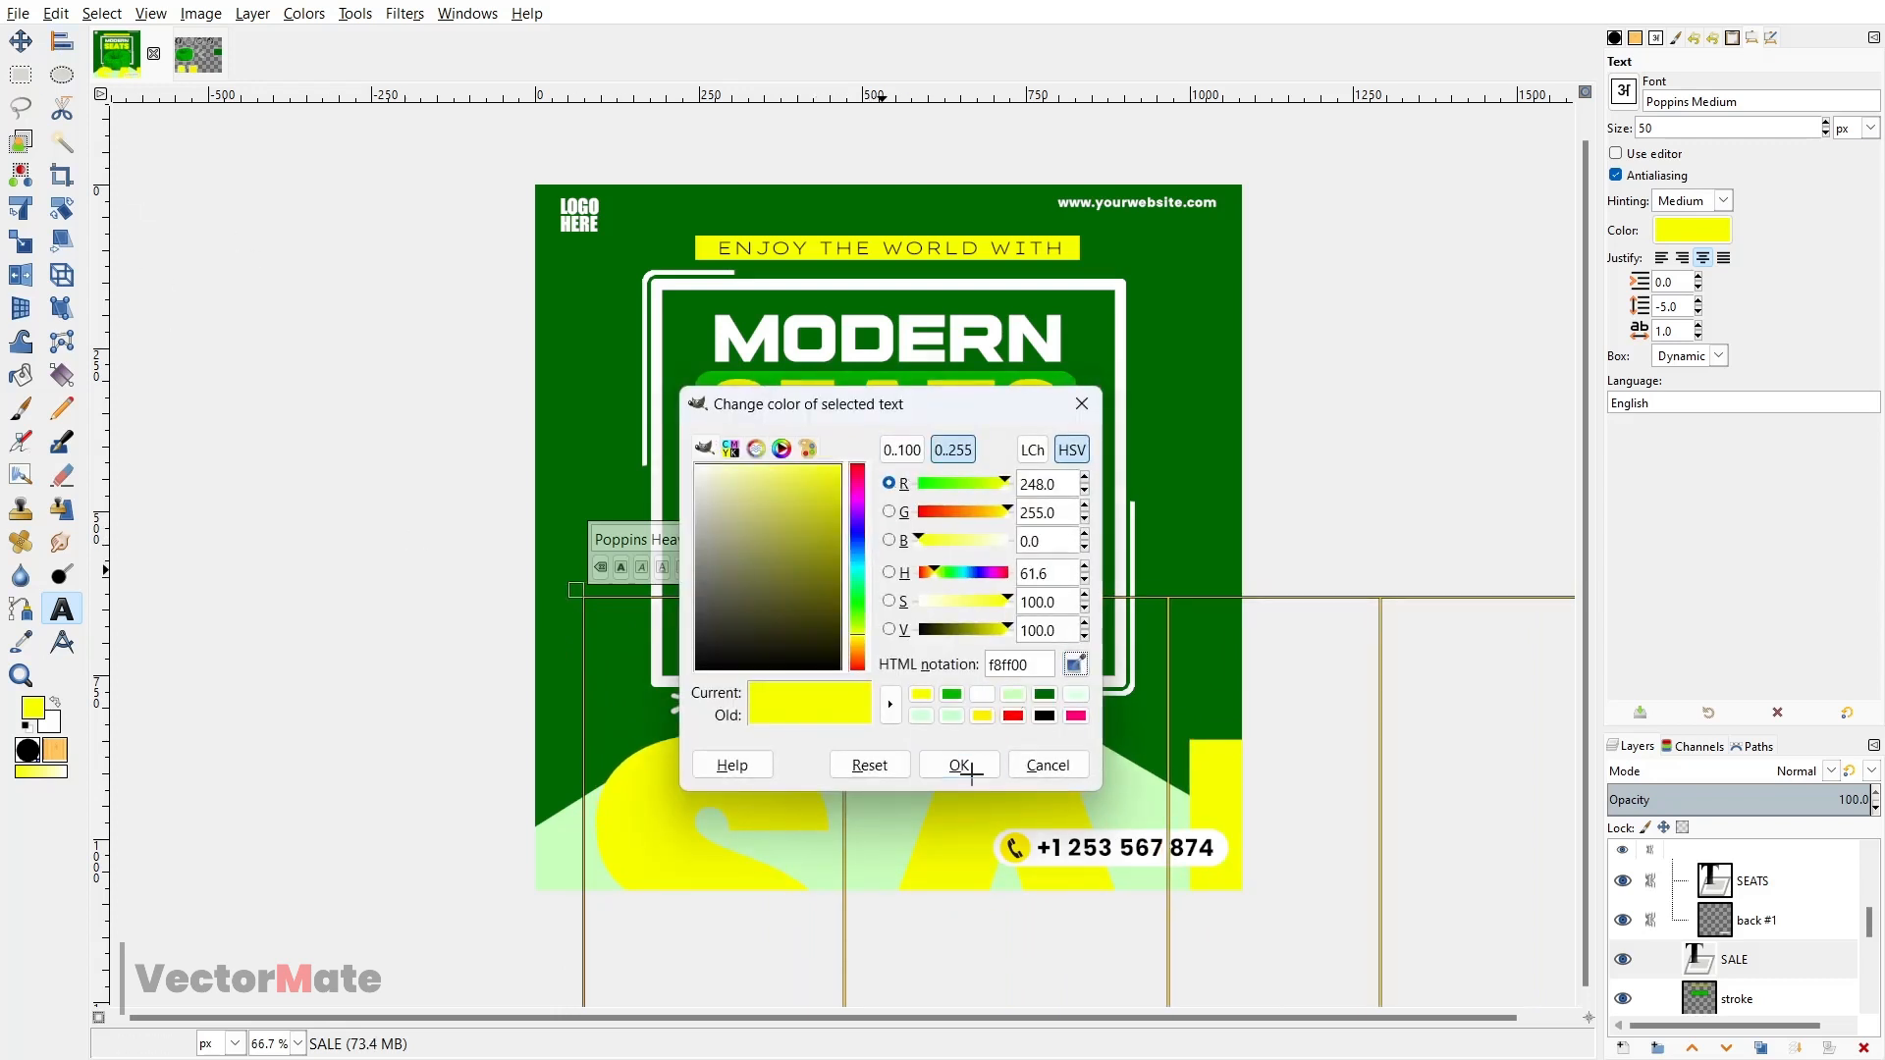
left_click(615, 857)
left_click_drag(742, 472, 776, 490)
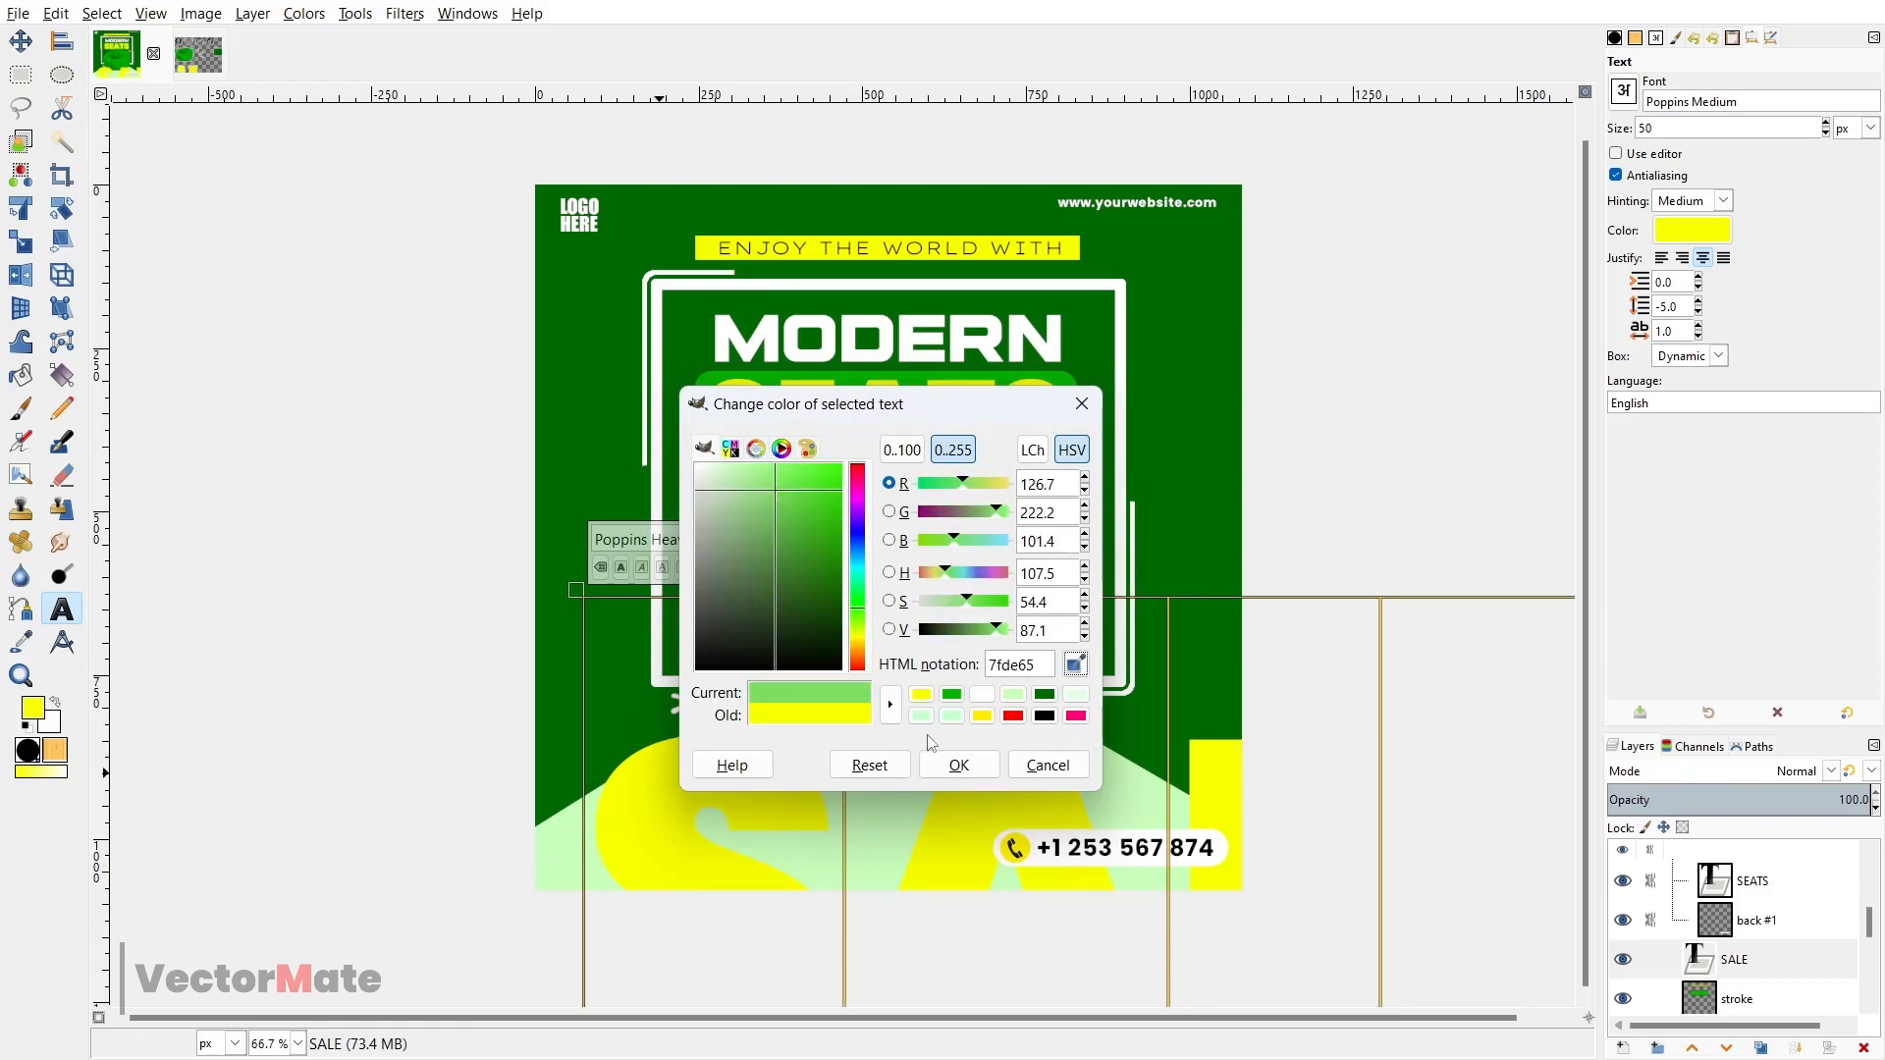
left_click(959, 765)
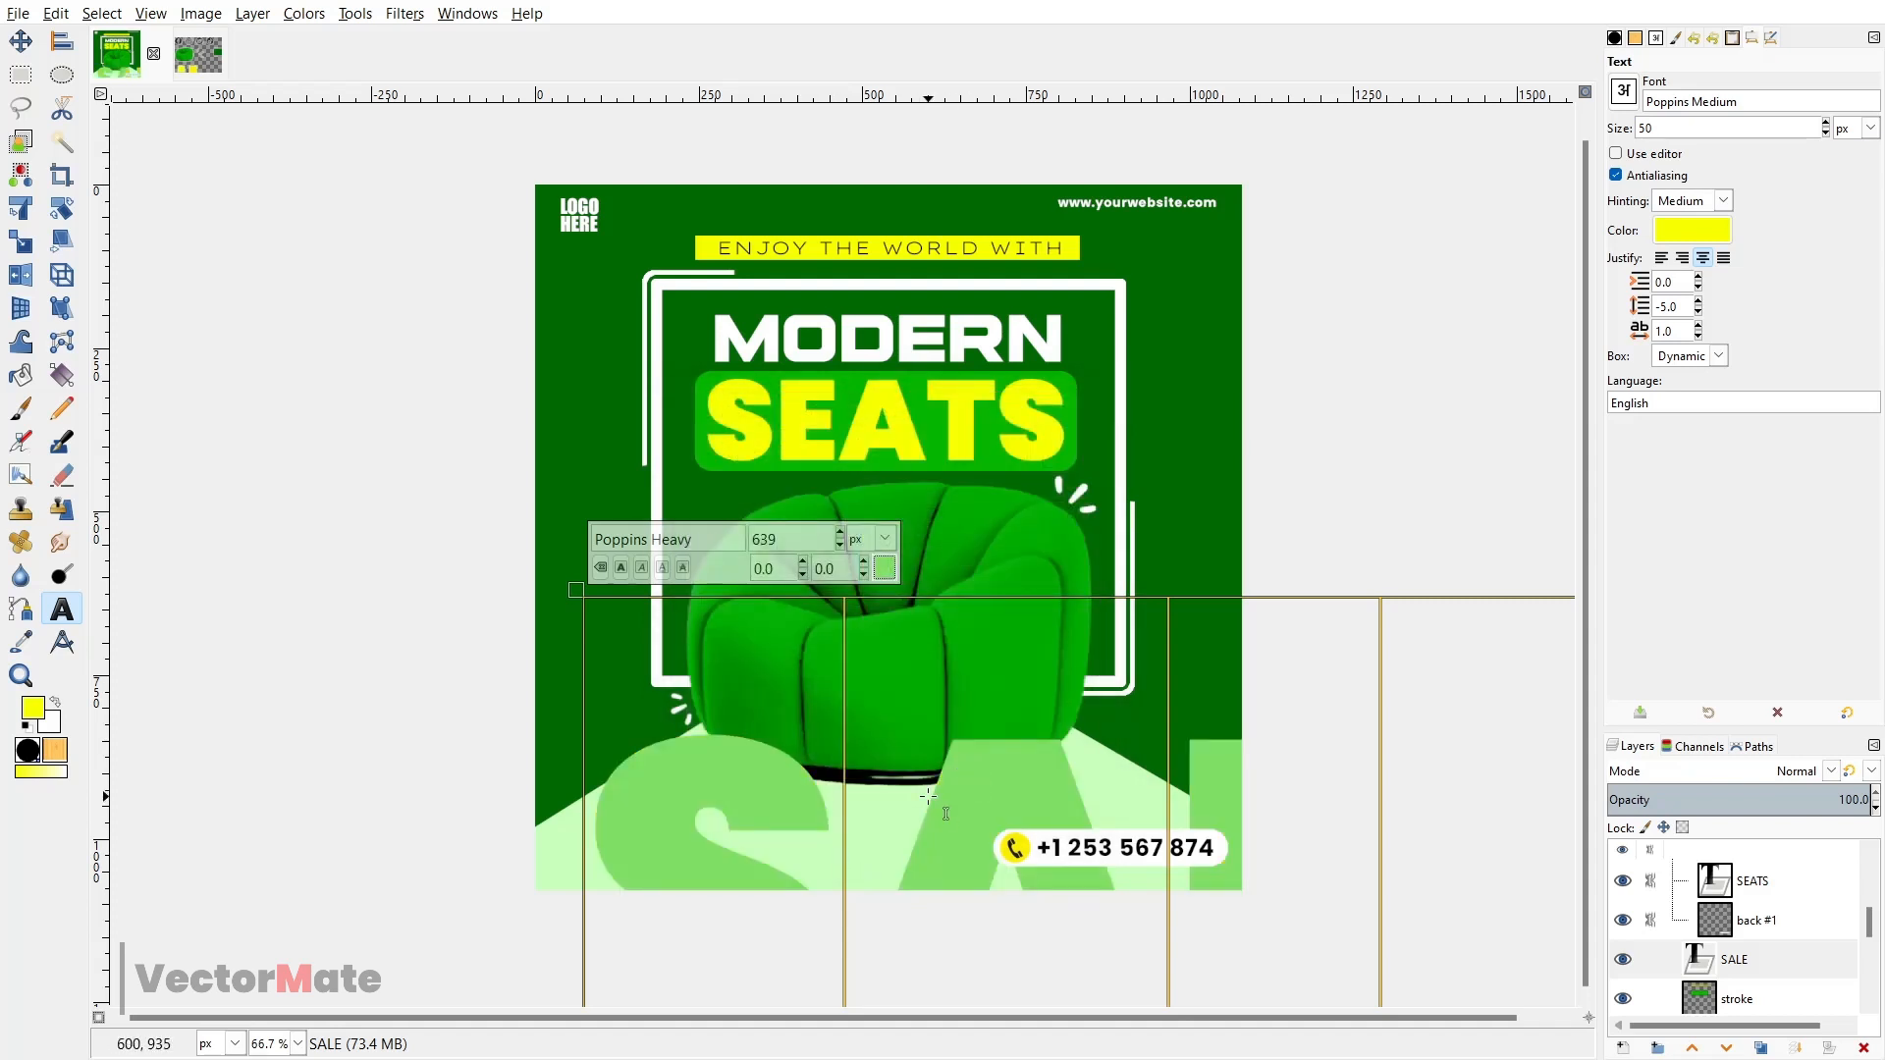
- Center the SALE text roughly over the poster and rotate it by -90 degrees
left_click(22, 40)
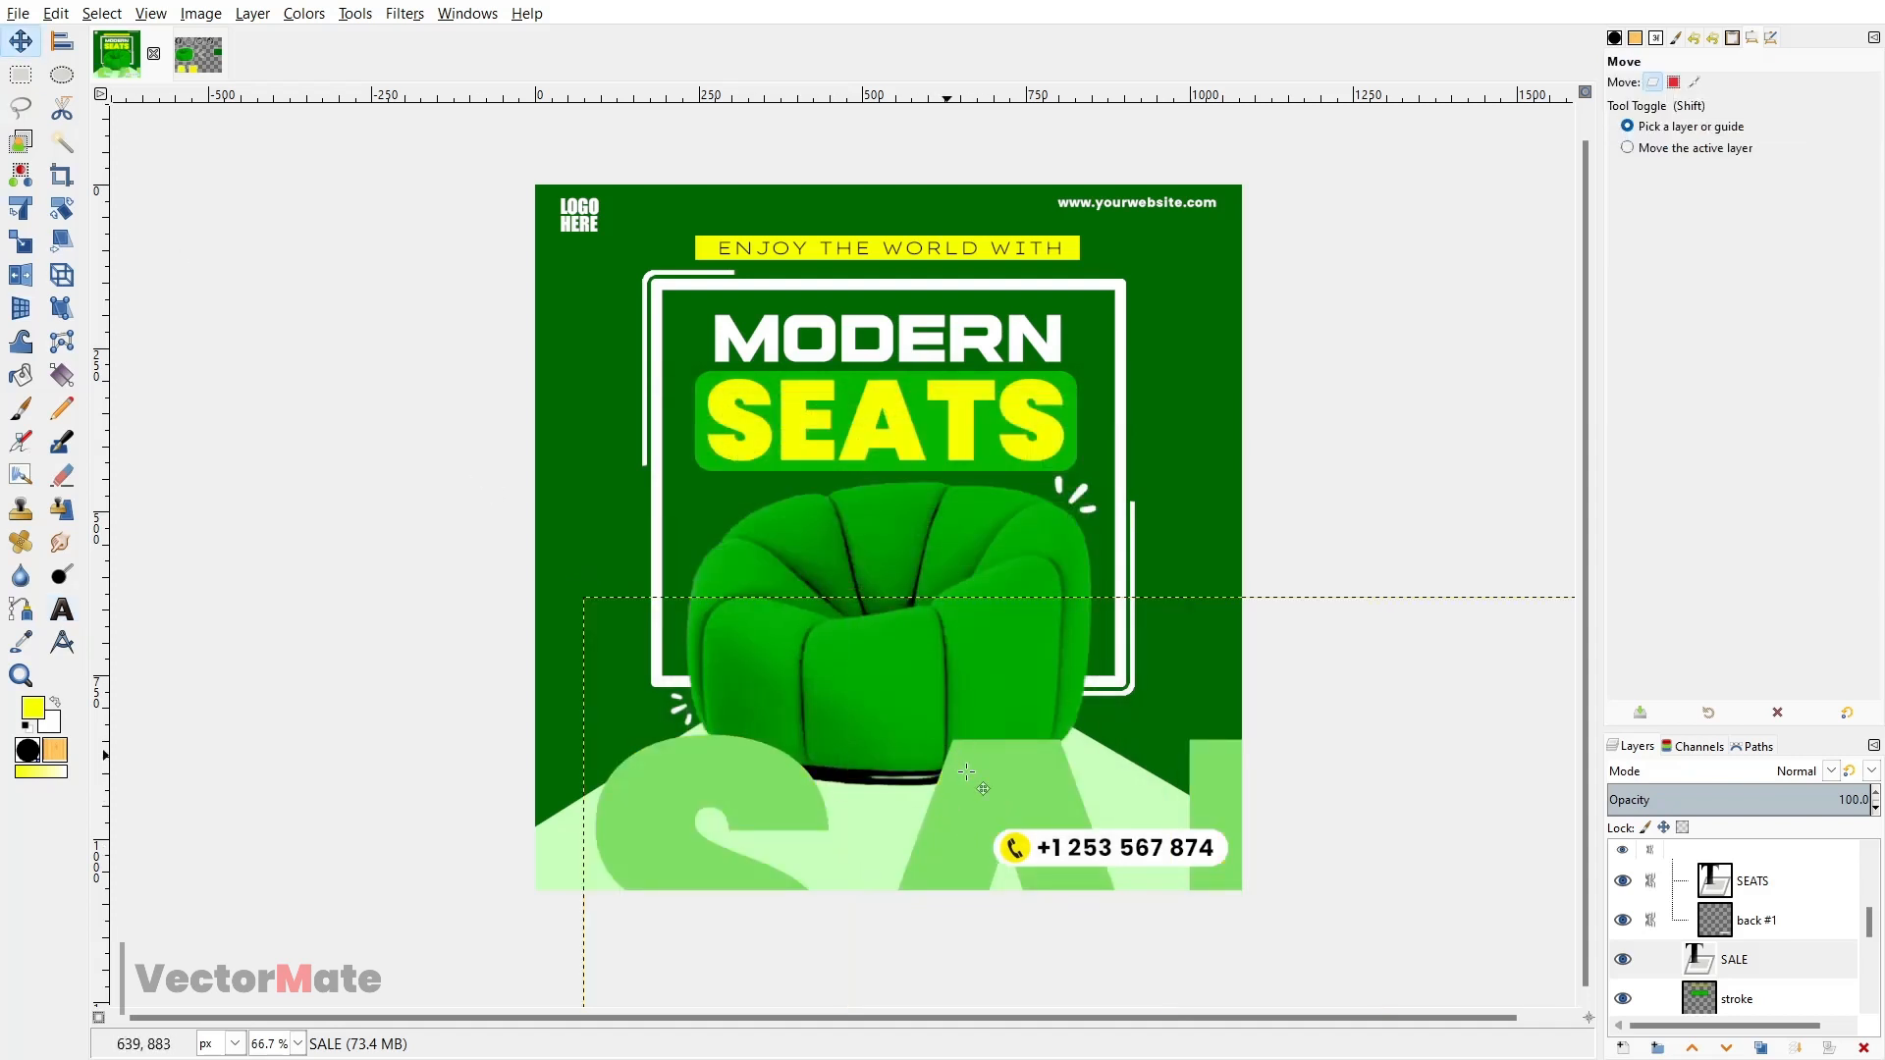
left_click_drag(975, 779, 760, 436)
key("shift+r")
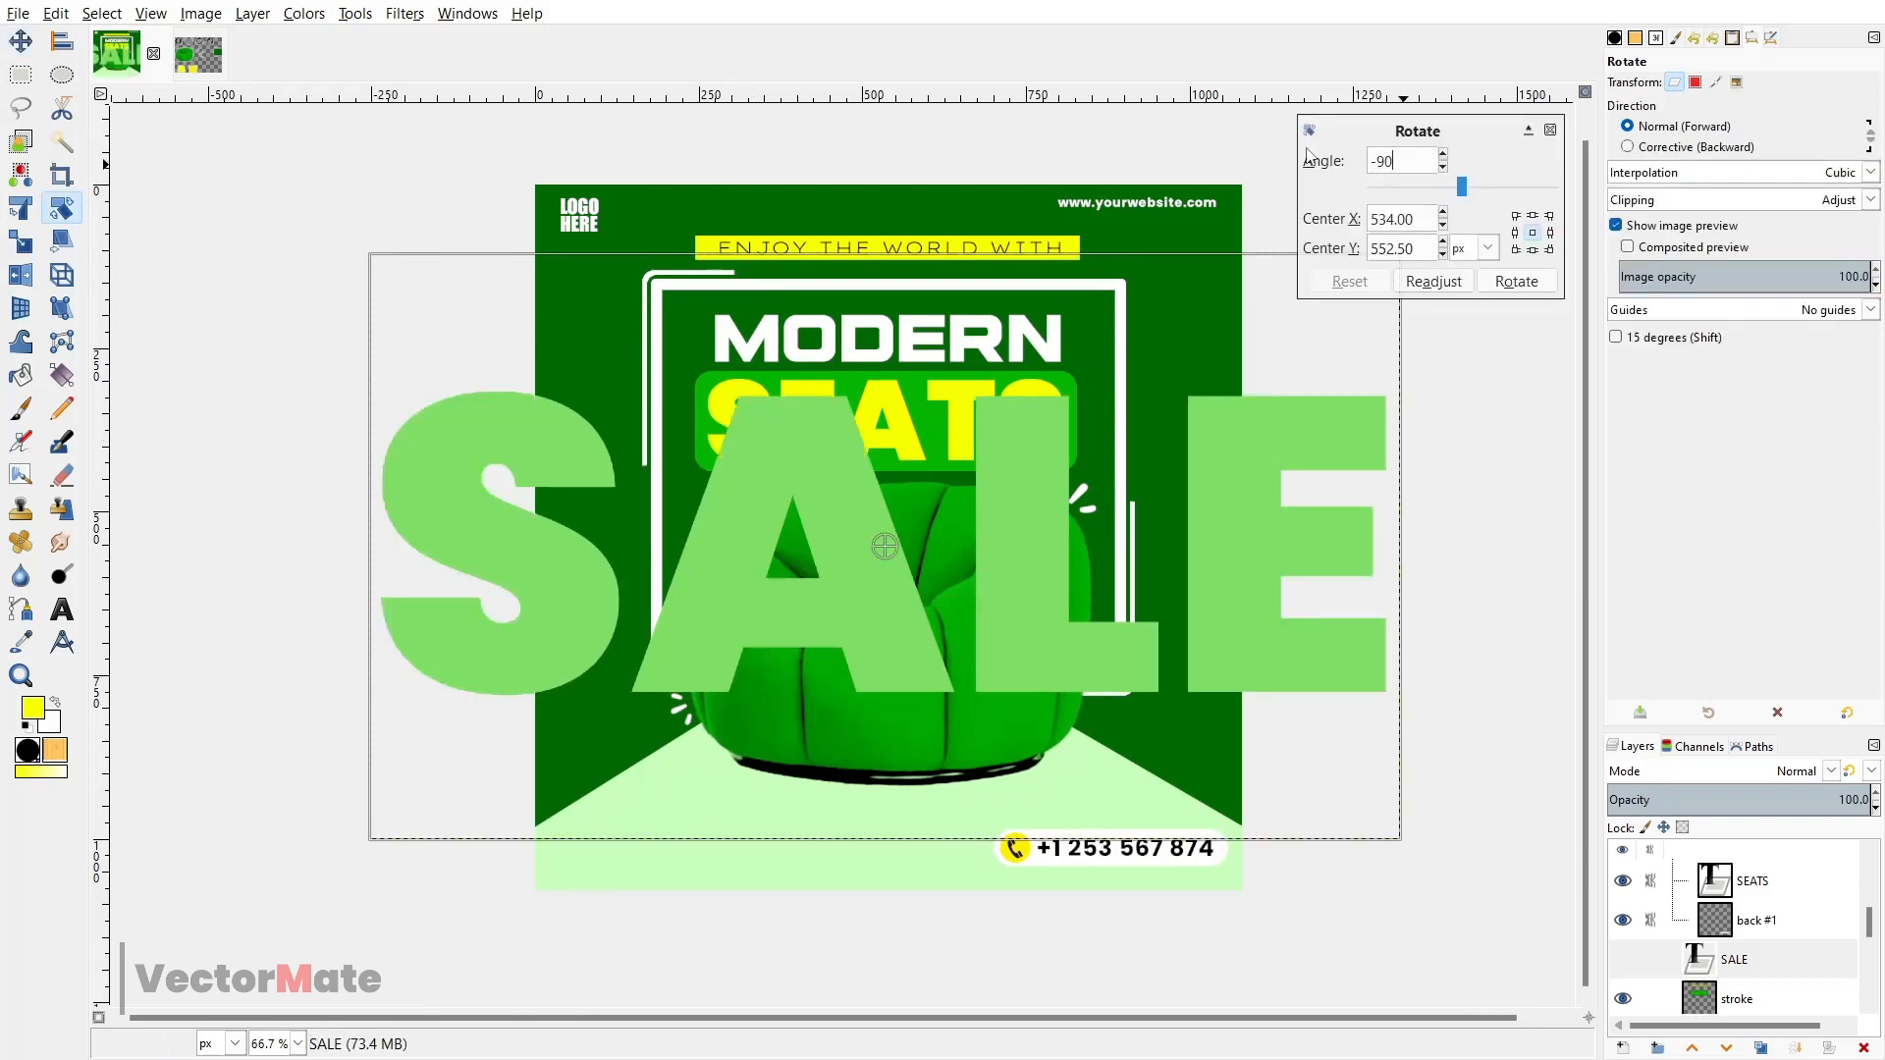
type("-90")
key("Return")
left_click(1484, 282)
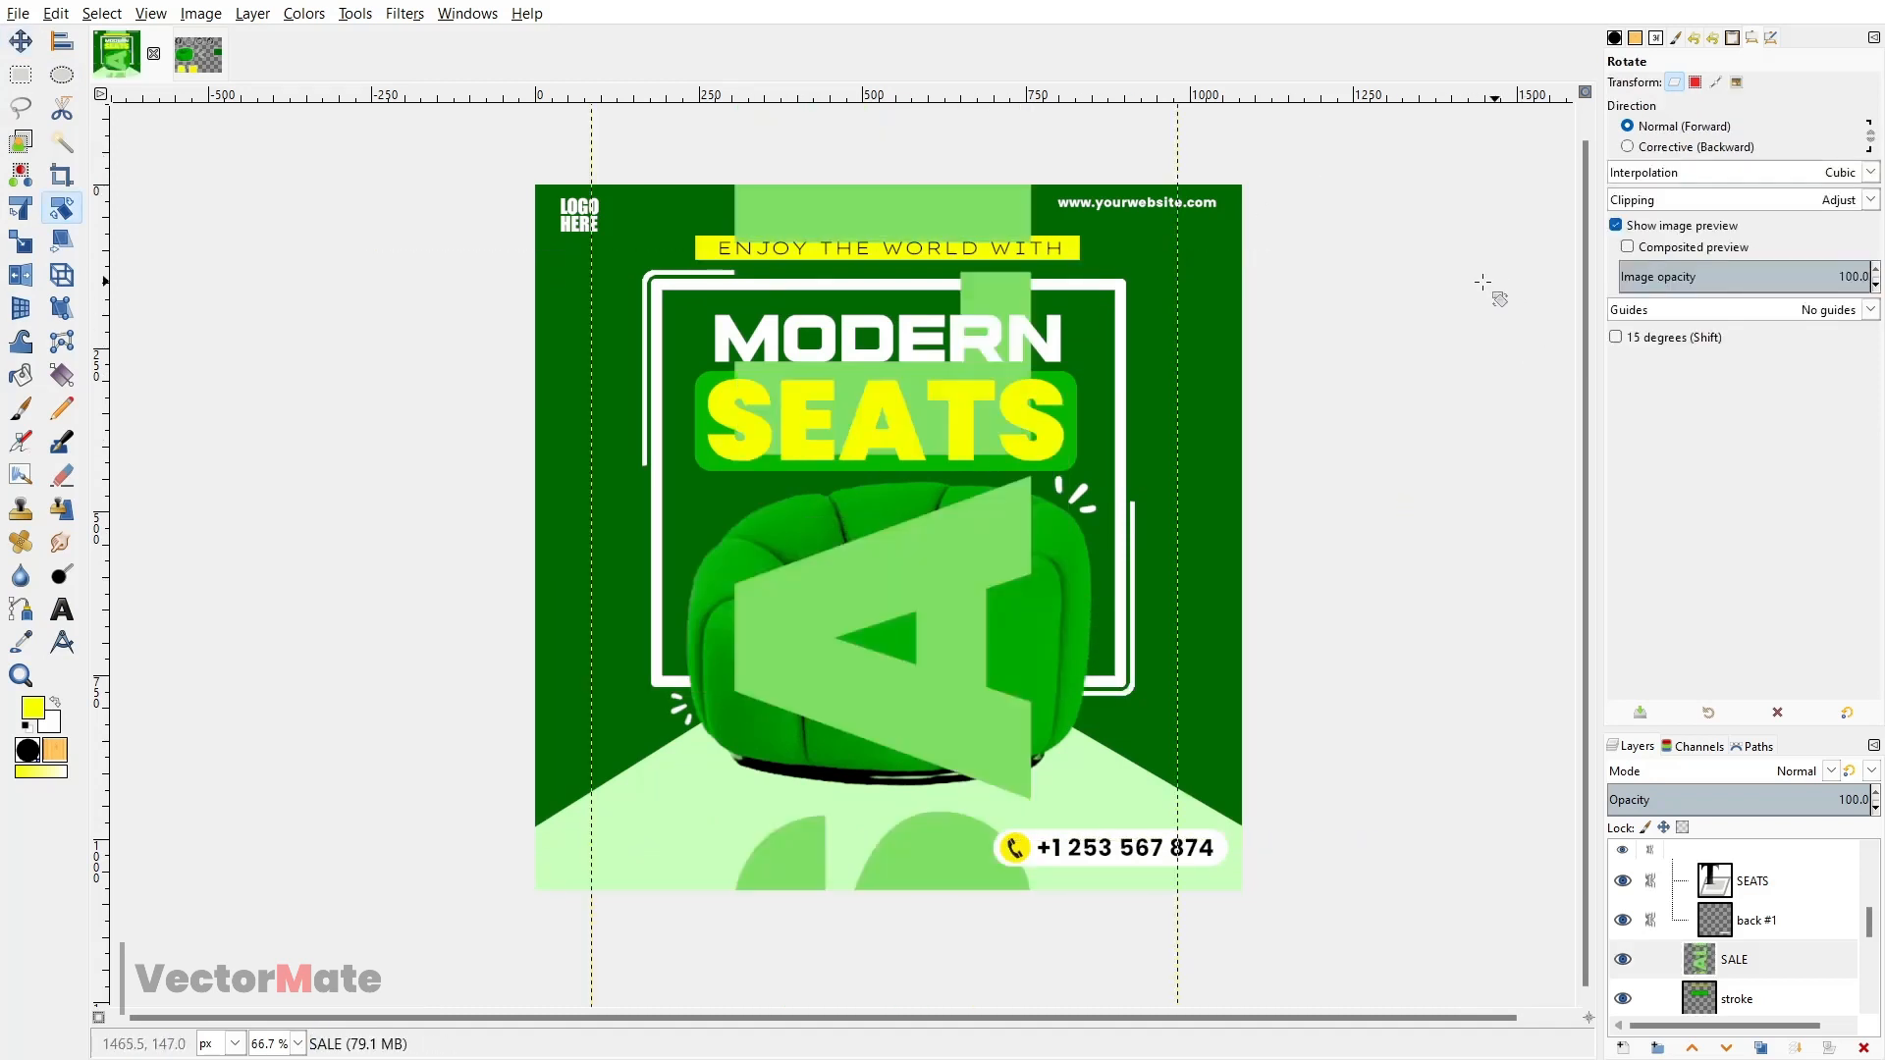
- Move the rotated SALE text to the poster's left side and place its layer directly above Background, below the floor
key("m")
left_click_drag(944, 574, 699, 538)
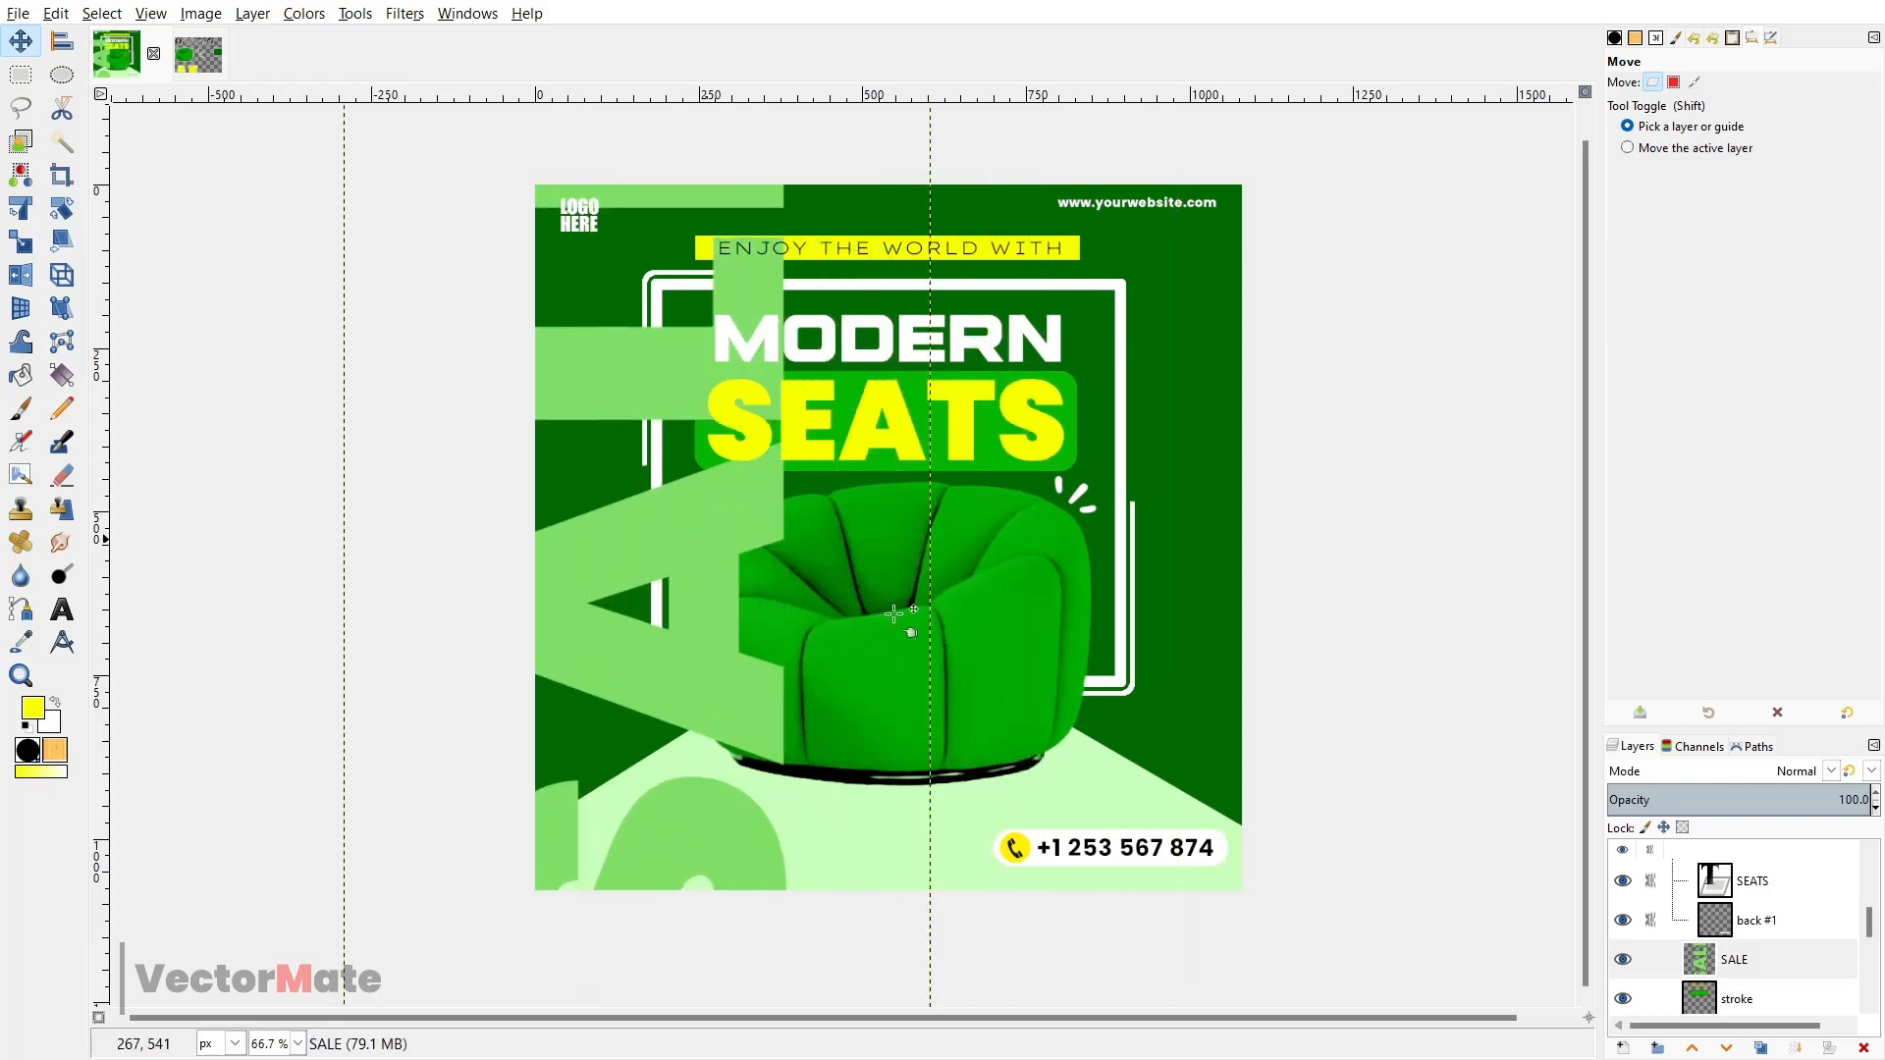
mouse_move(1757, 959)
left_mouse_down()
mouse_move(1764, 1003)
mouse_move(1764, 982)
left_mouse_up()
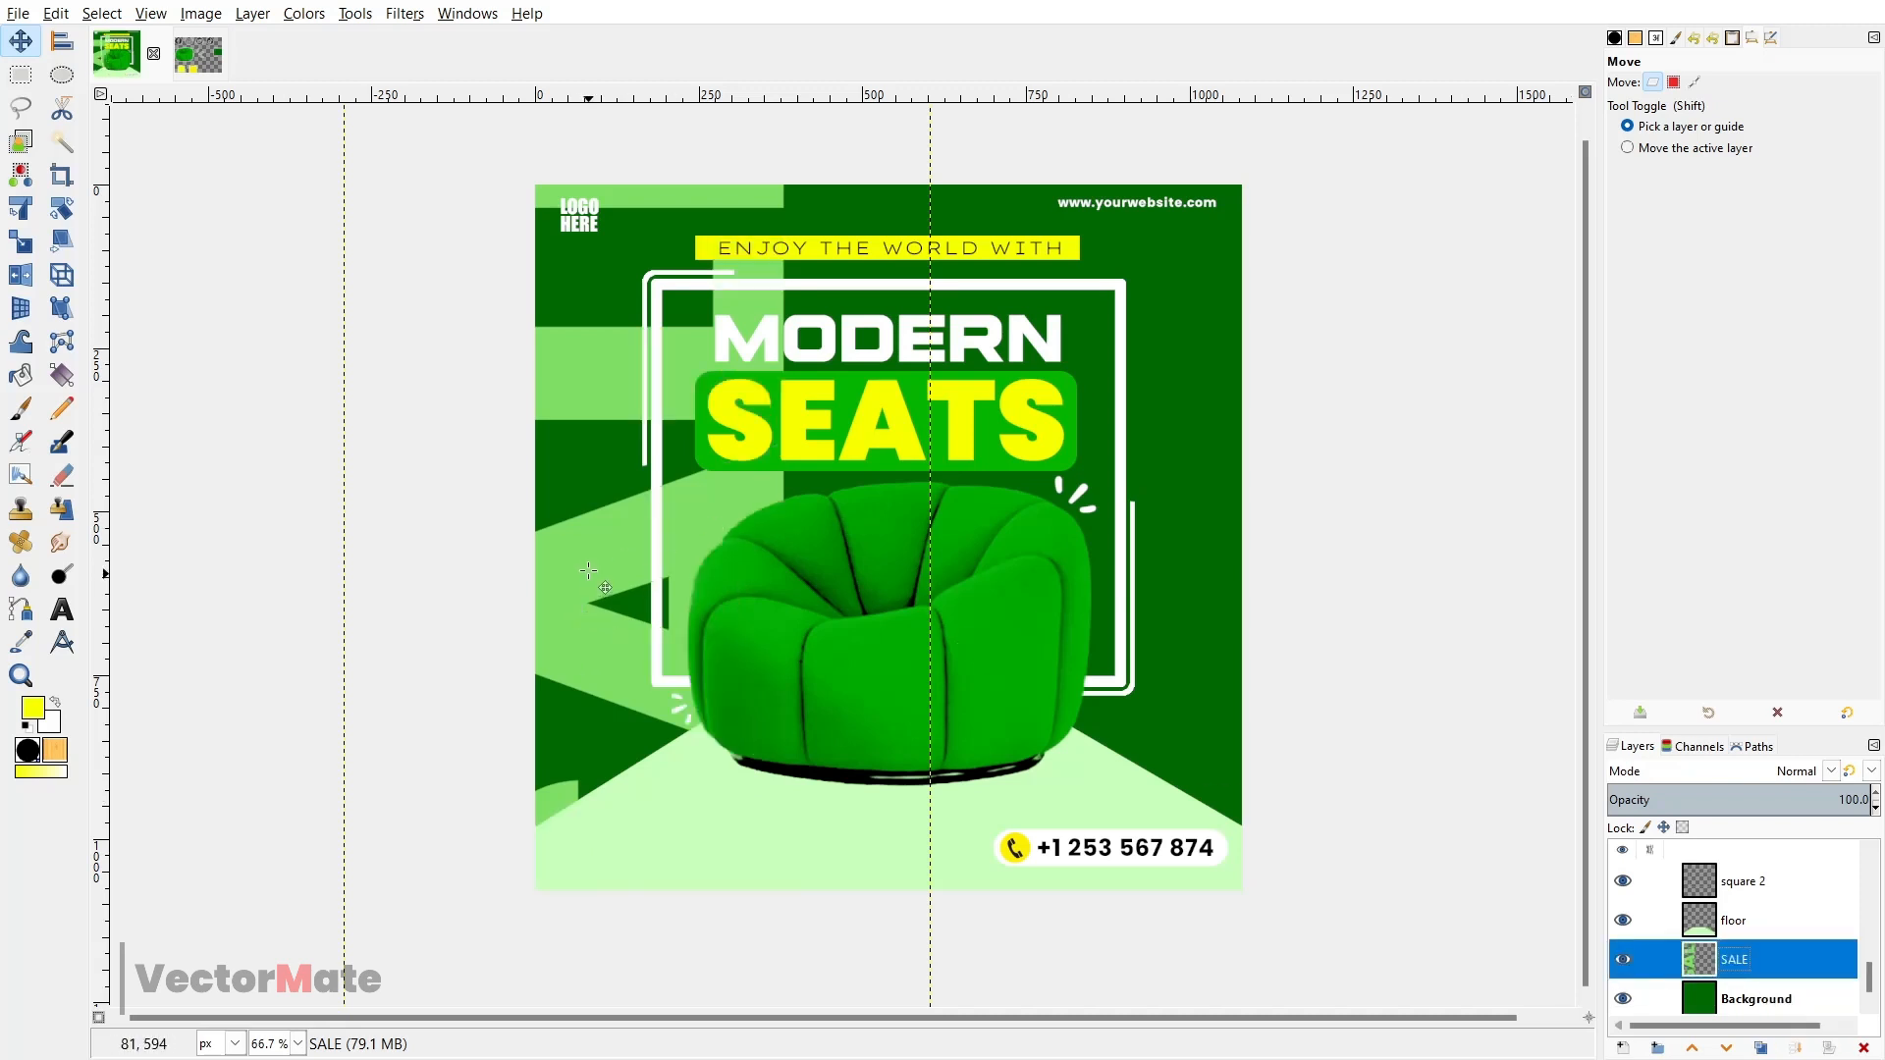
- Shift the SALE text slightly up and right, and place a duplicate of it along the poster's right side
left_click_drag(588, 571, 640, 516)
left_click(1760, 1047)
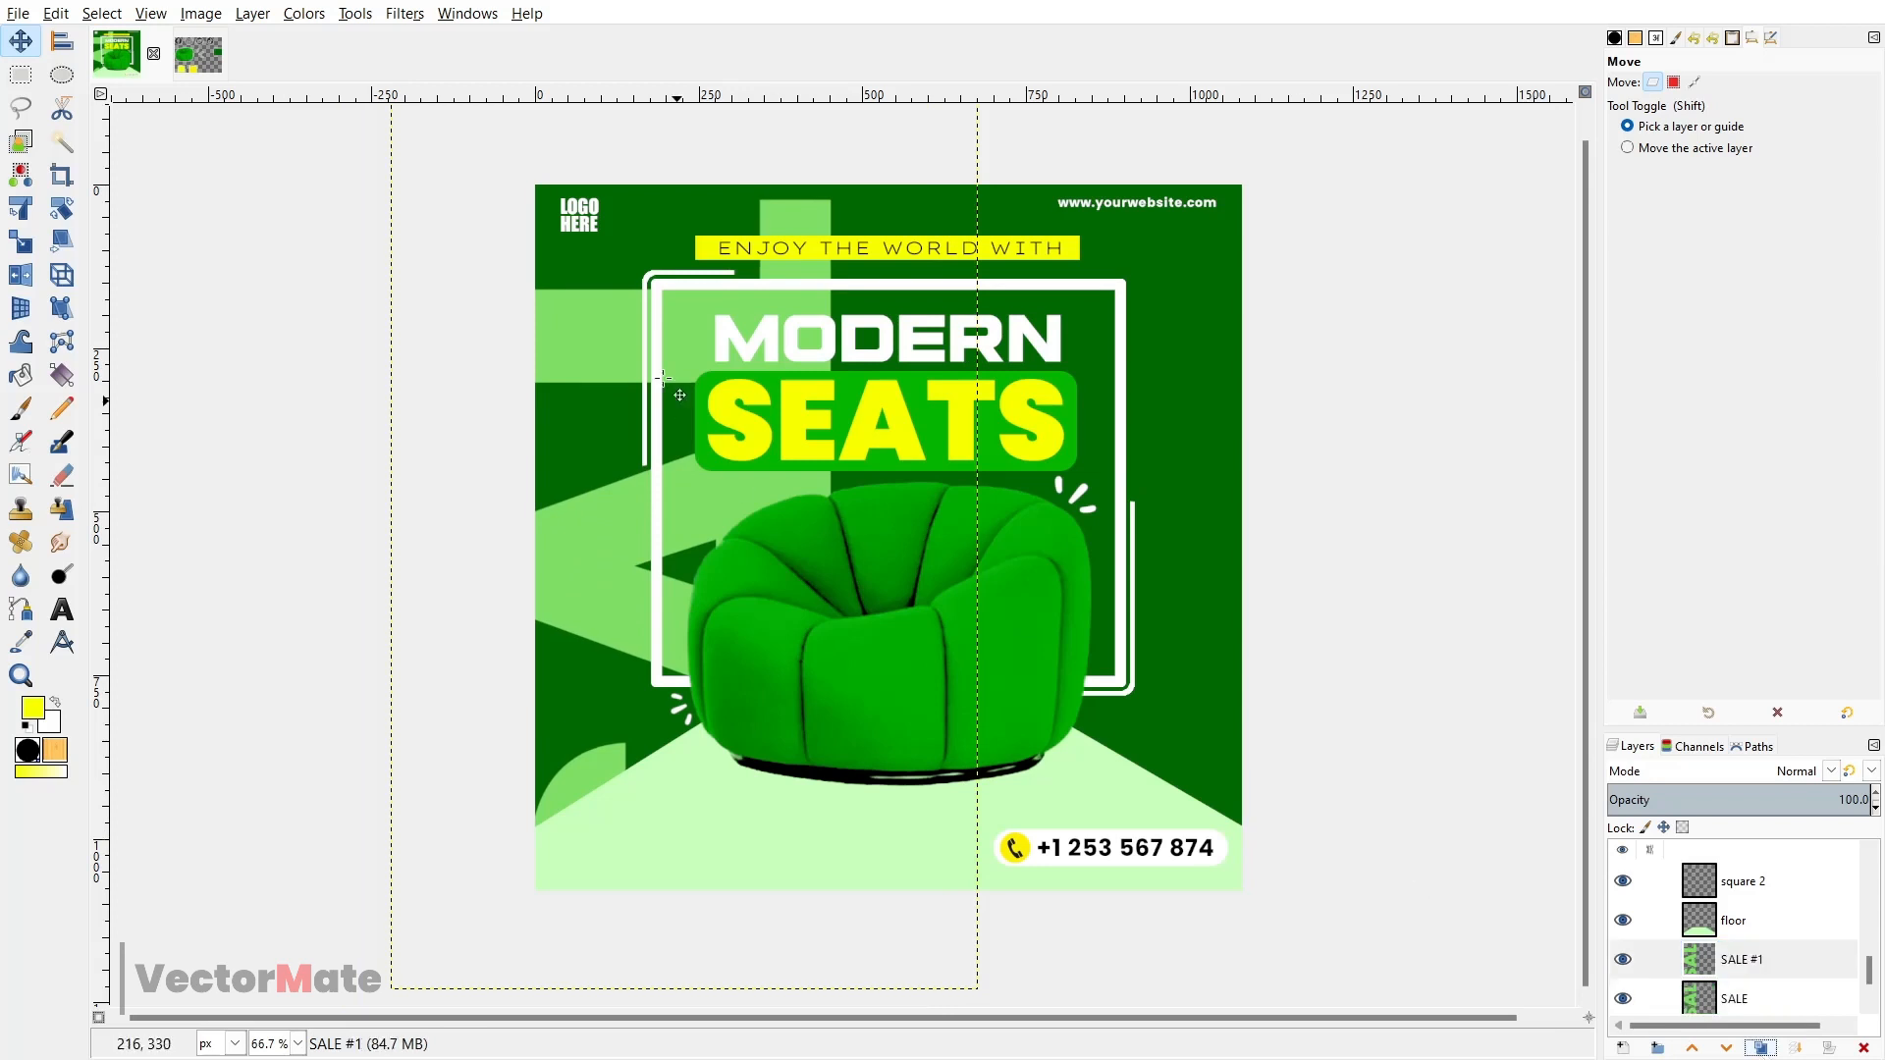
left_click_drag(591, 342, 1025, 192)
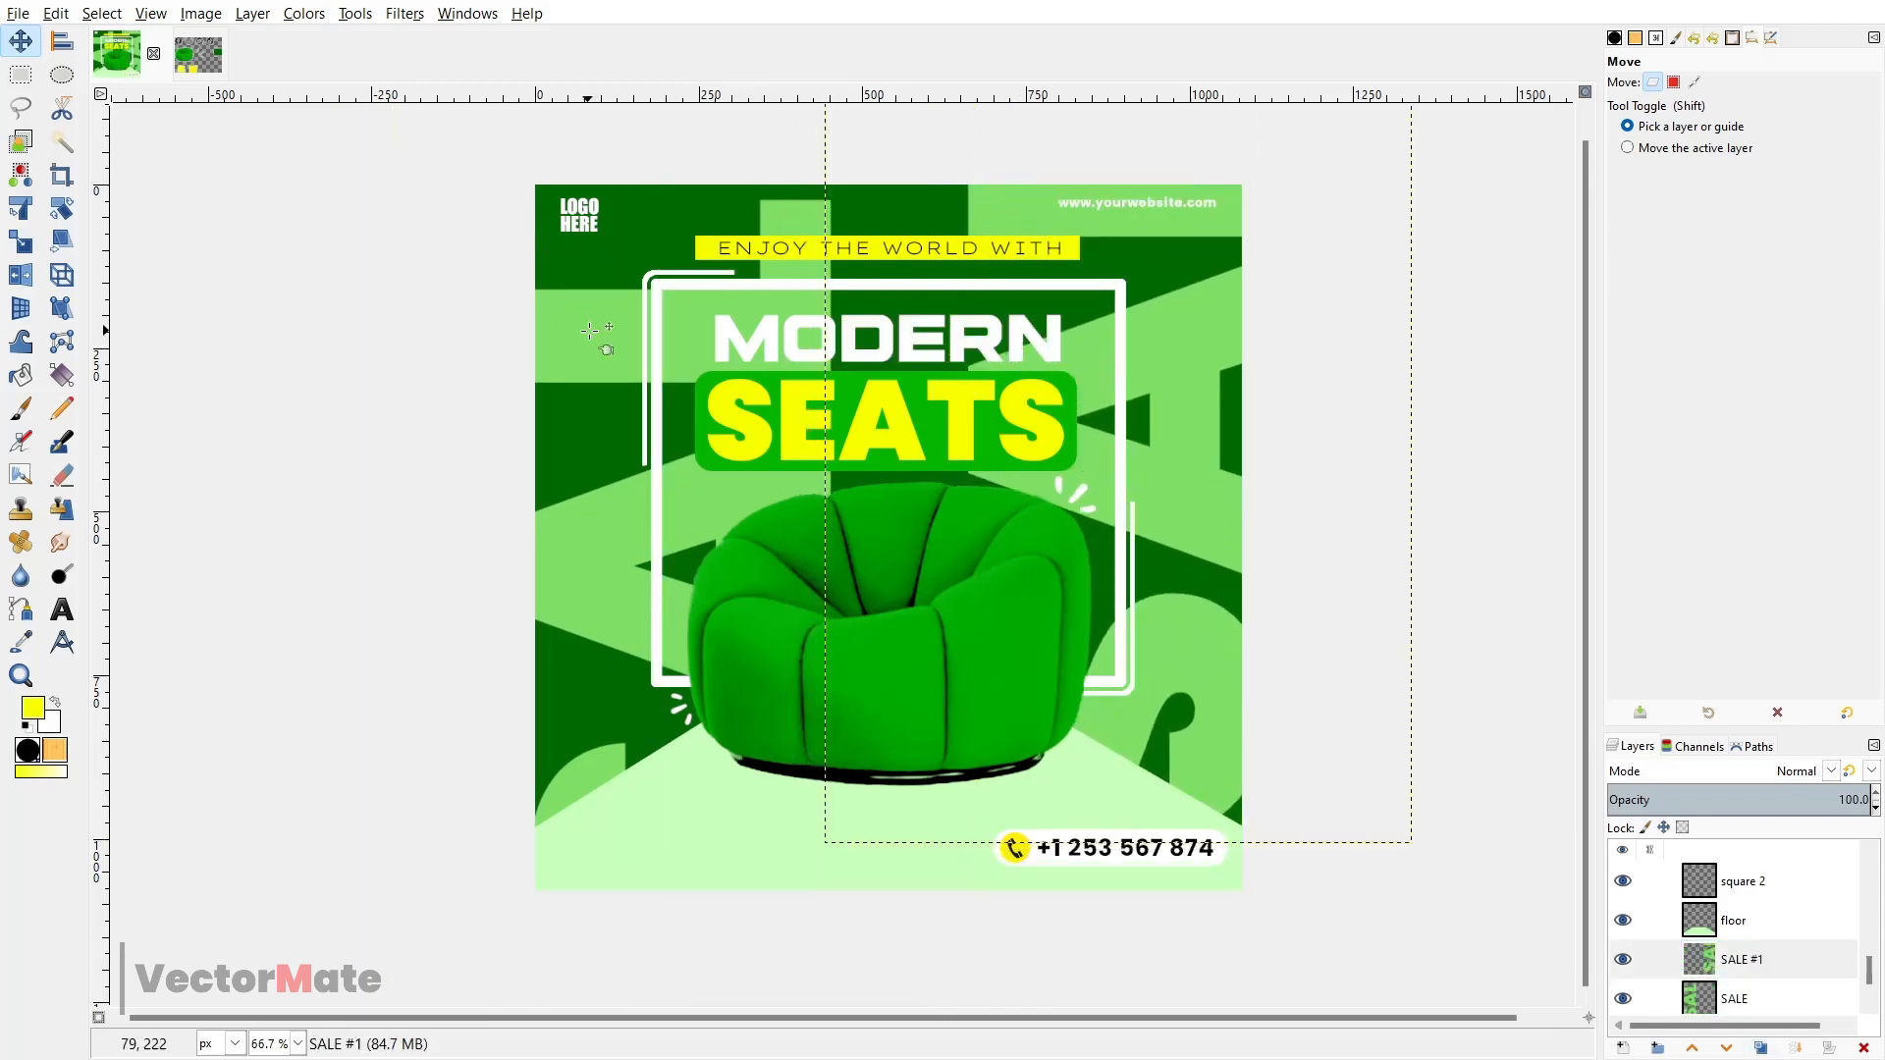
- Reposition the two large rotated SALE texts vertically and horizontally along the poster's left and right sides
left_click_drag(589, 332, 560, 443)
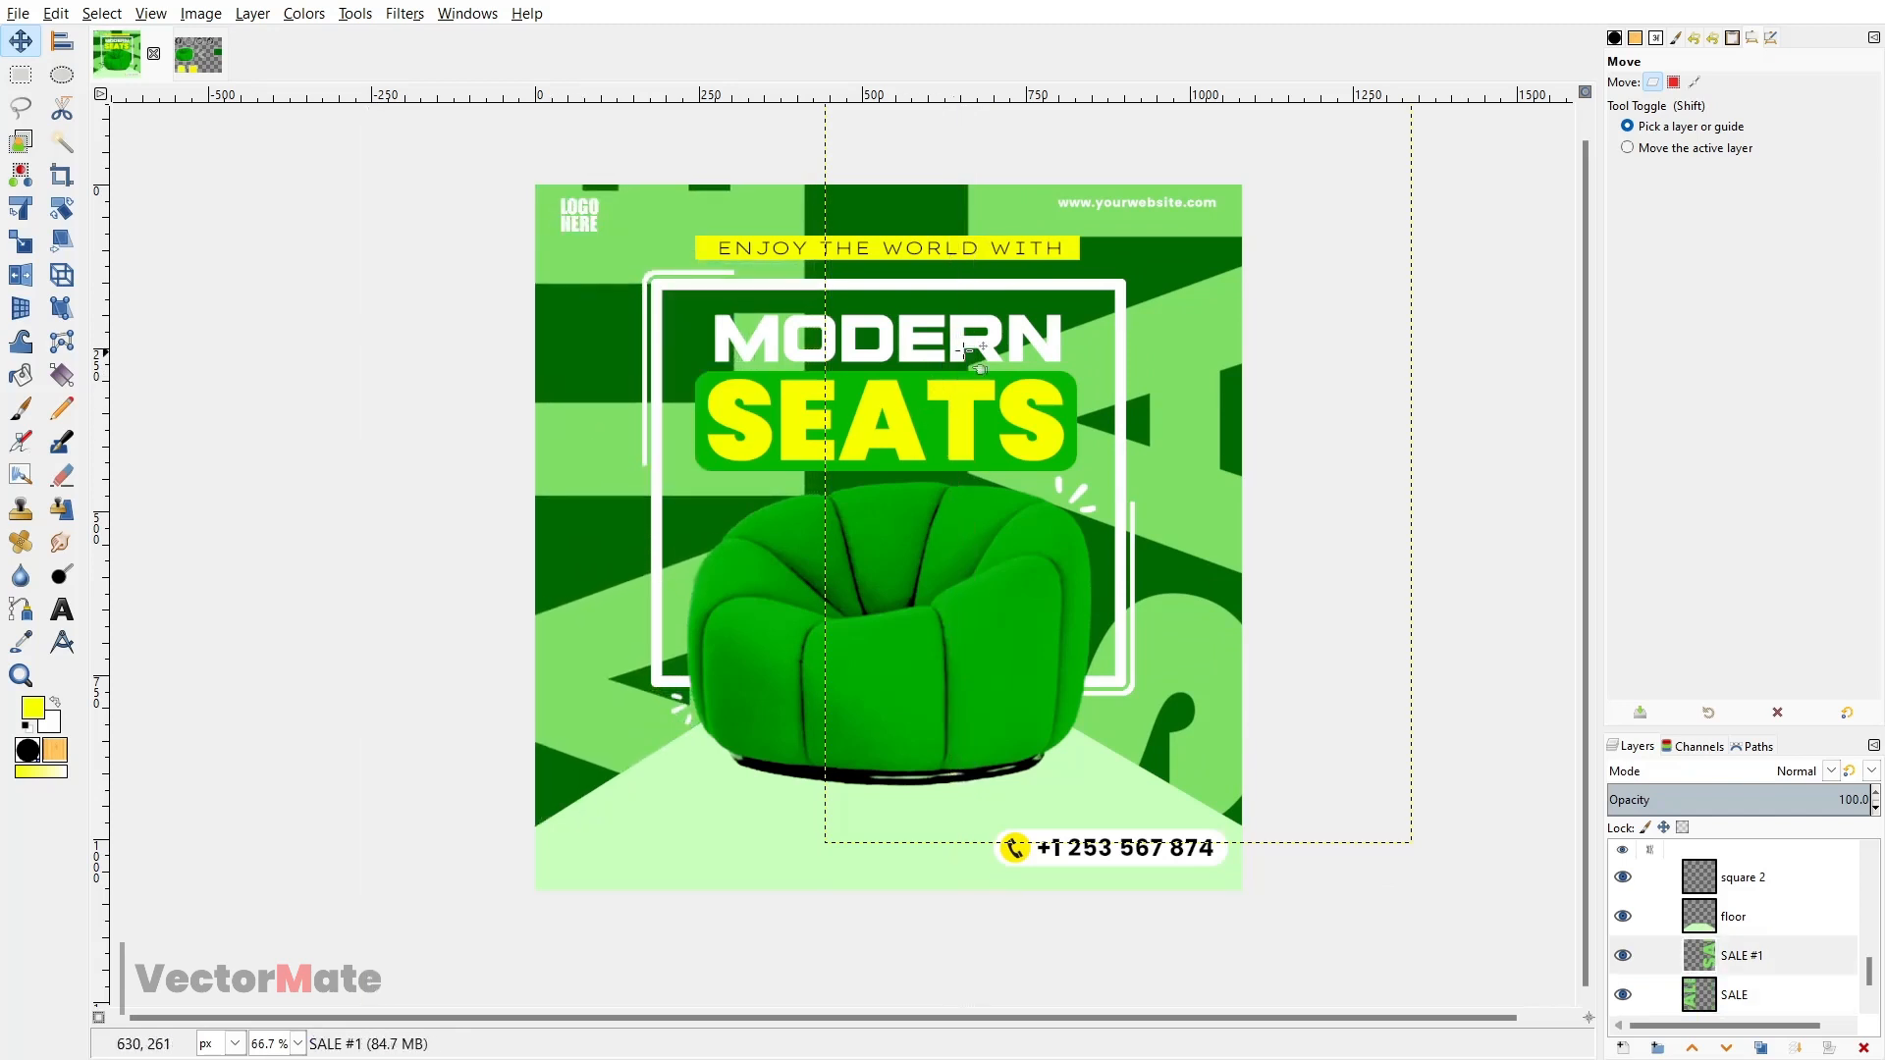
left_click_drag(1177, 327, 1183, 364)
mouse_move(632, 216)
left_mouse_down()
mouse_move(672, 227)
mouse_move(654, 234)
left_mouse_up()
mouse_move(1167, 310)
left_mouse_down()
mouse_move(1150, 308)
mouse_move(1168, 313)
left_mouse_up()
- Reduce the opacity of the SALE layer to 26.0 and of the SALE #1 layer to 26.6
left_click_drag(1755, 813, 1721, 795)
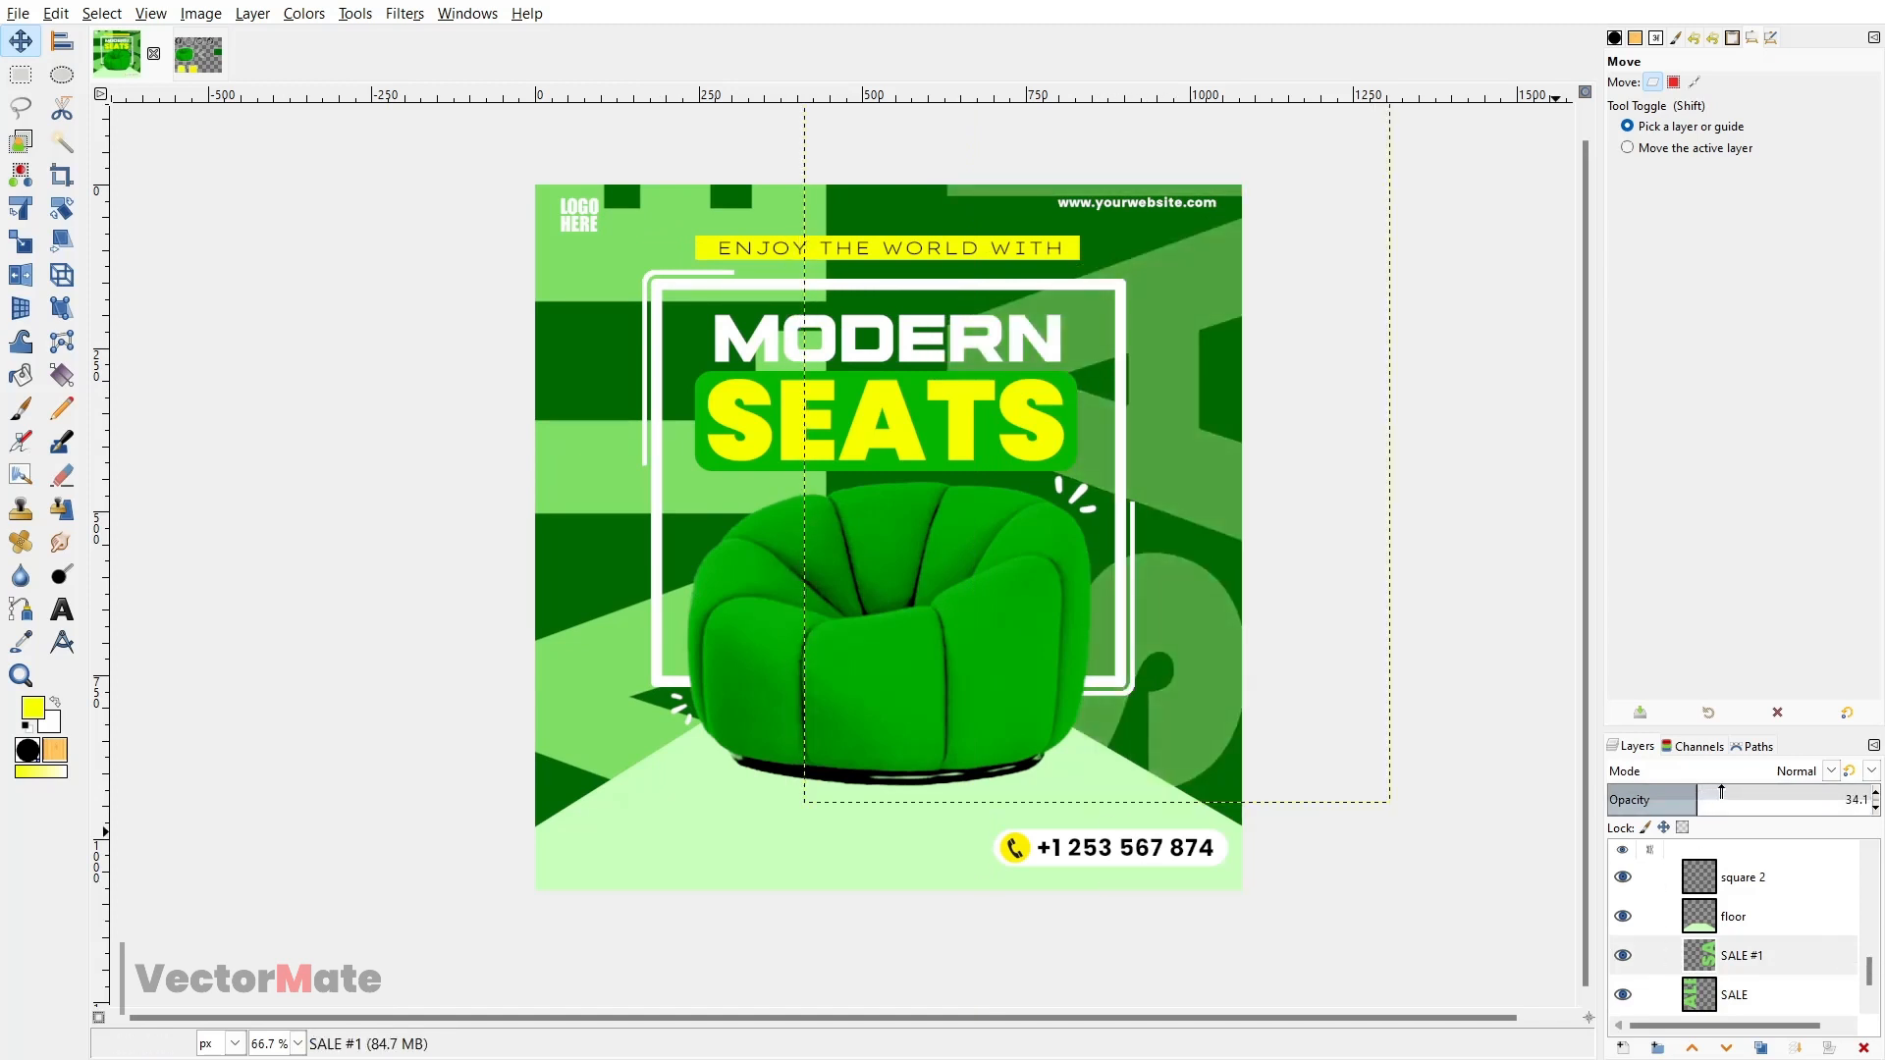
left_click(1734, 995)
left_click(1668, 795)
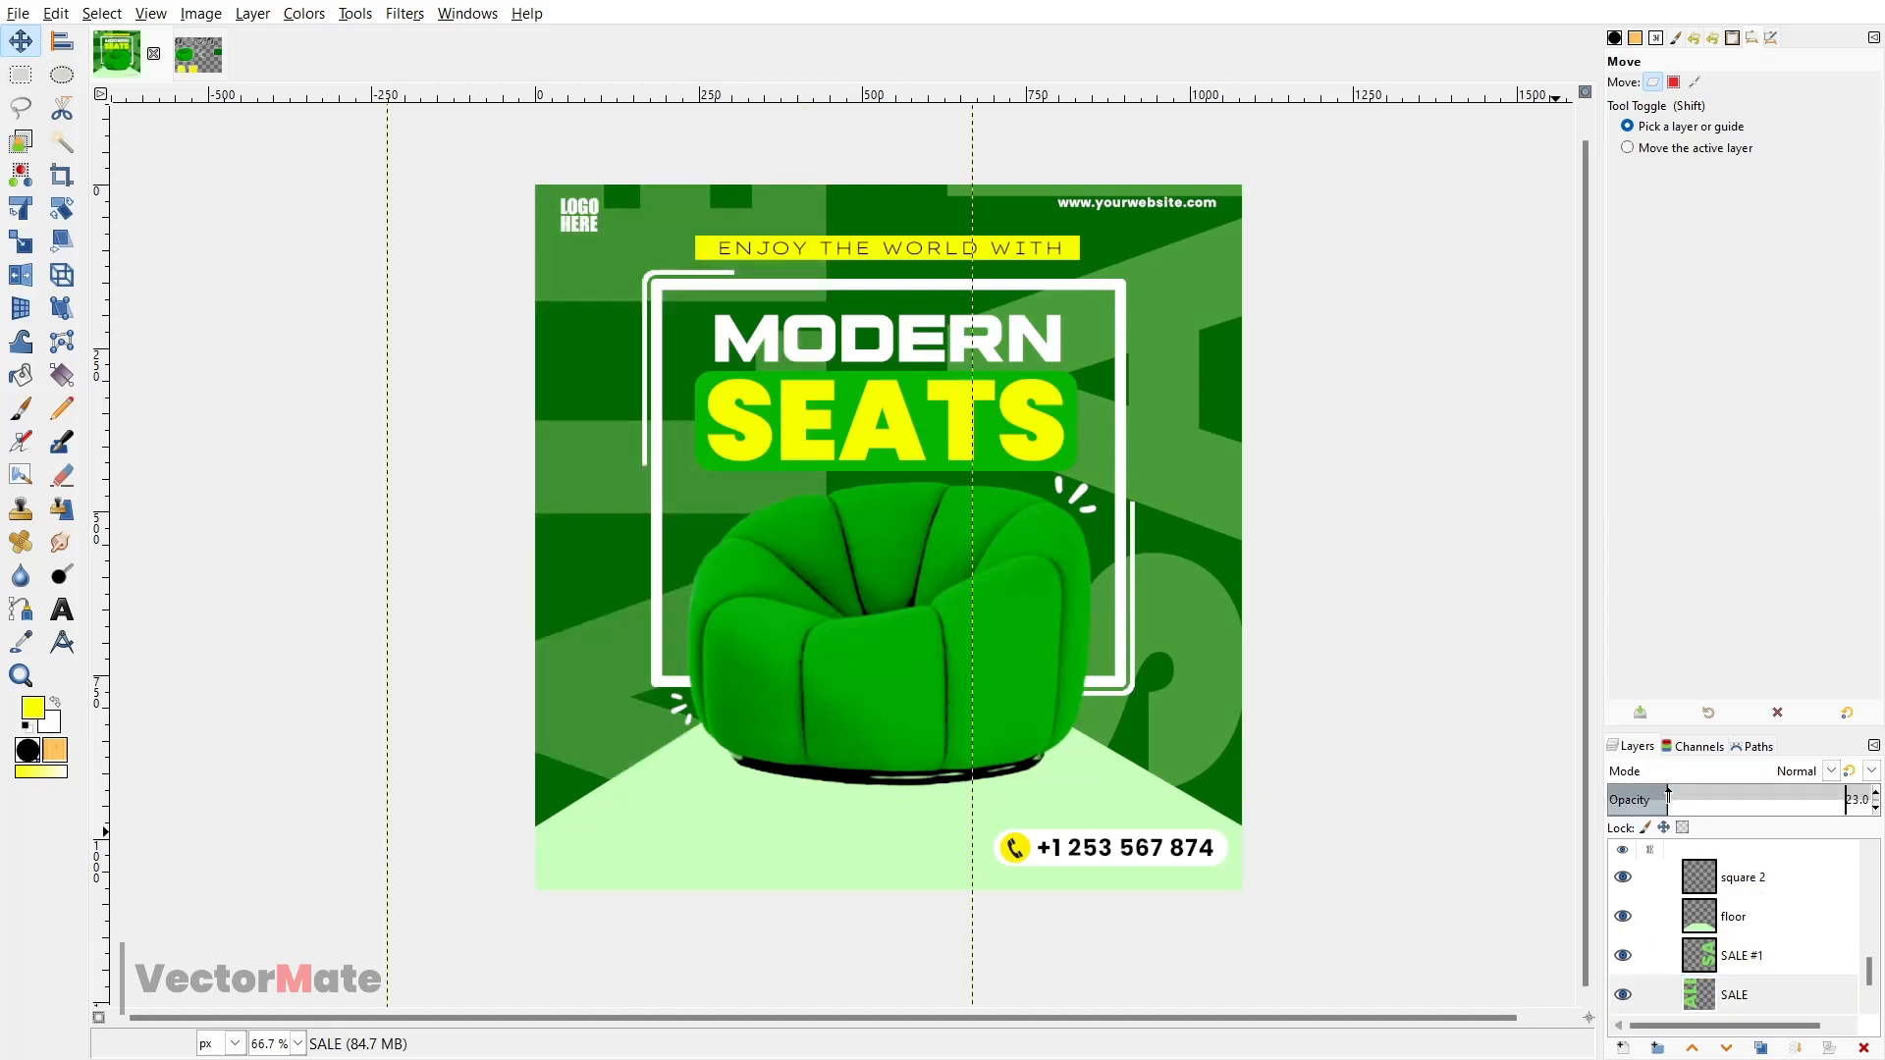
left_click(1737, 955)
left_click(1685, 800)
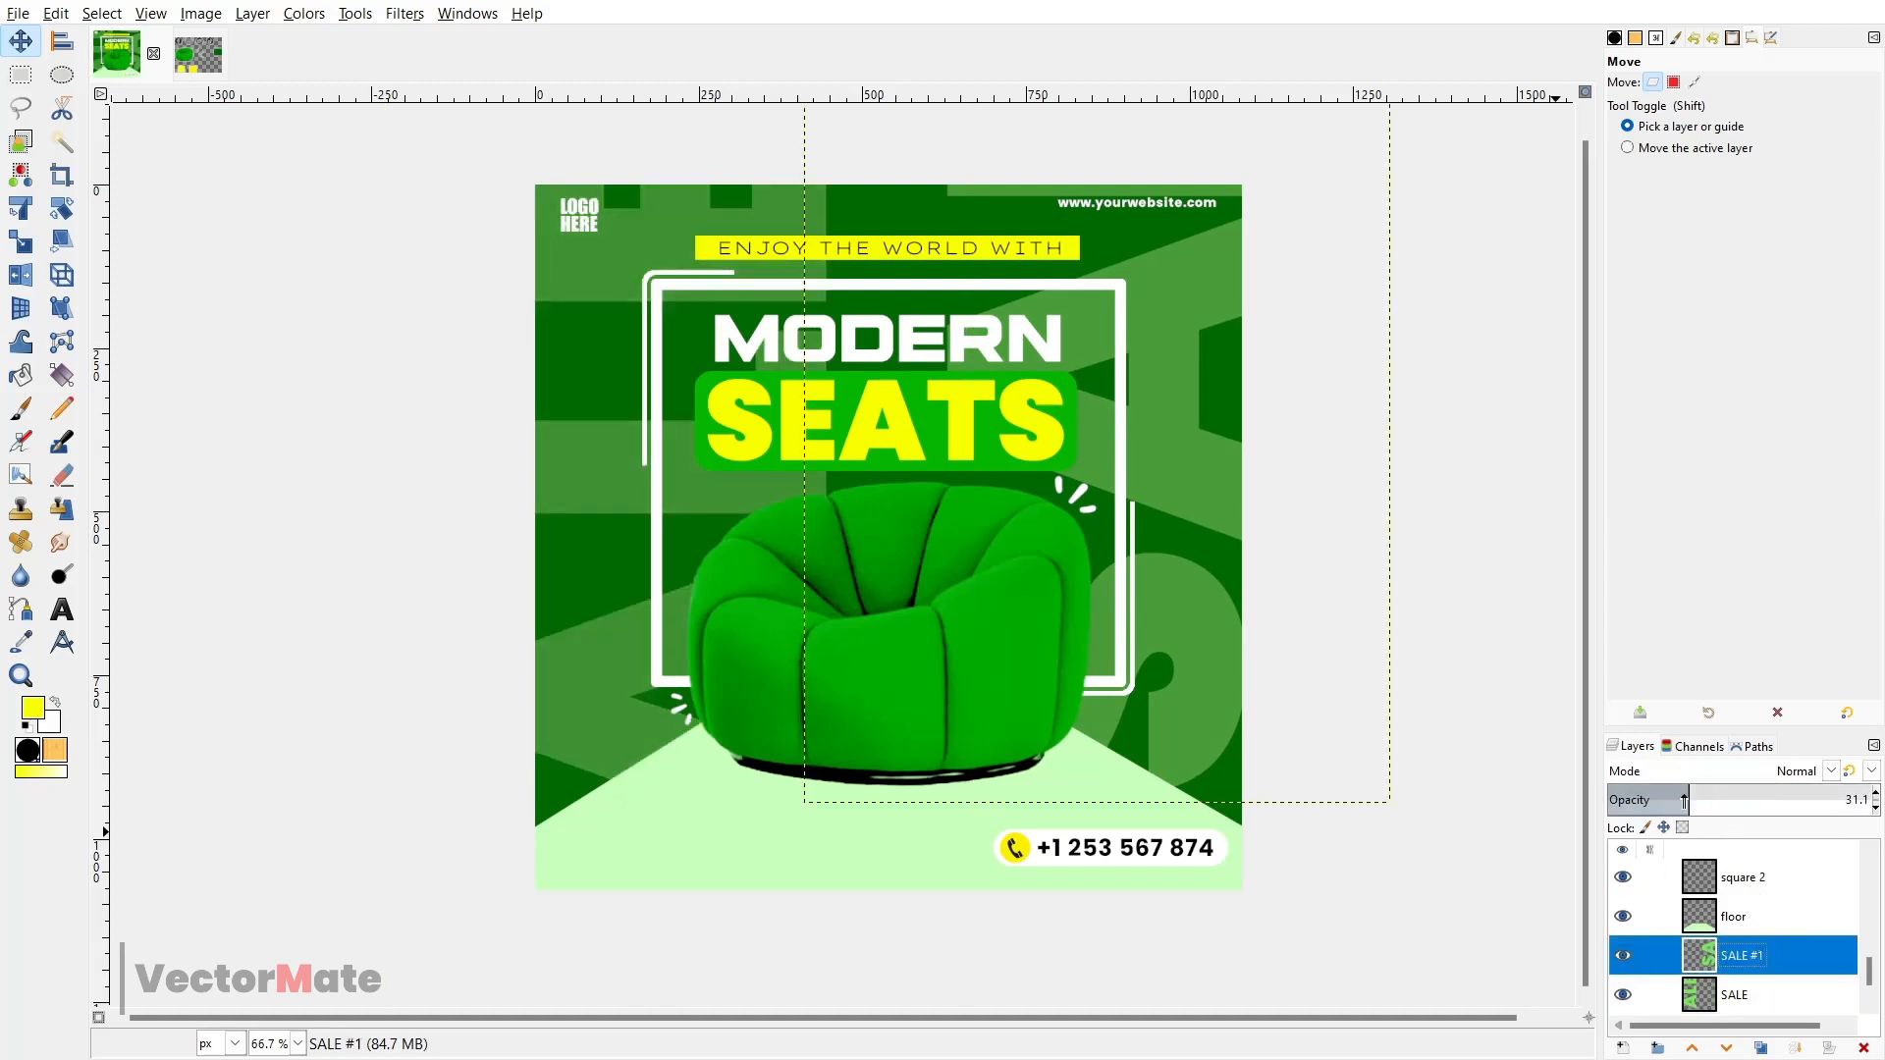
left_click_drag(1684, 800, 1682, 800)
left_click(1735, 994)
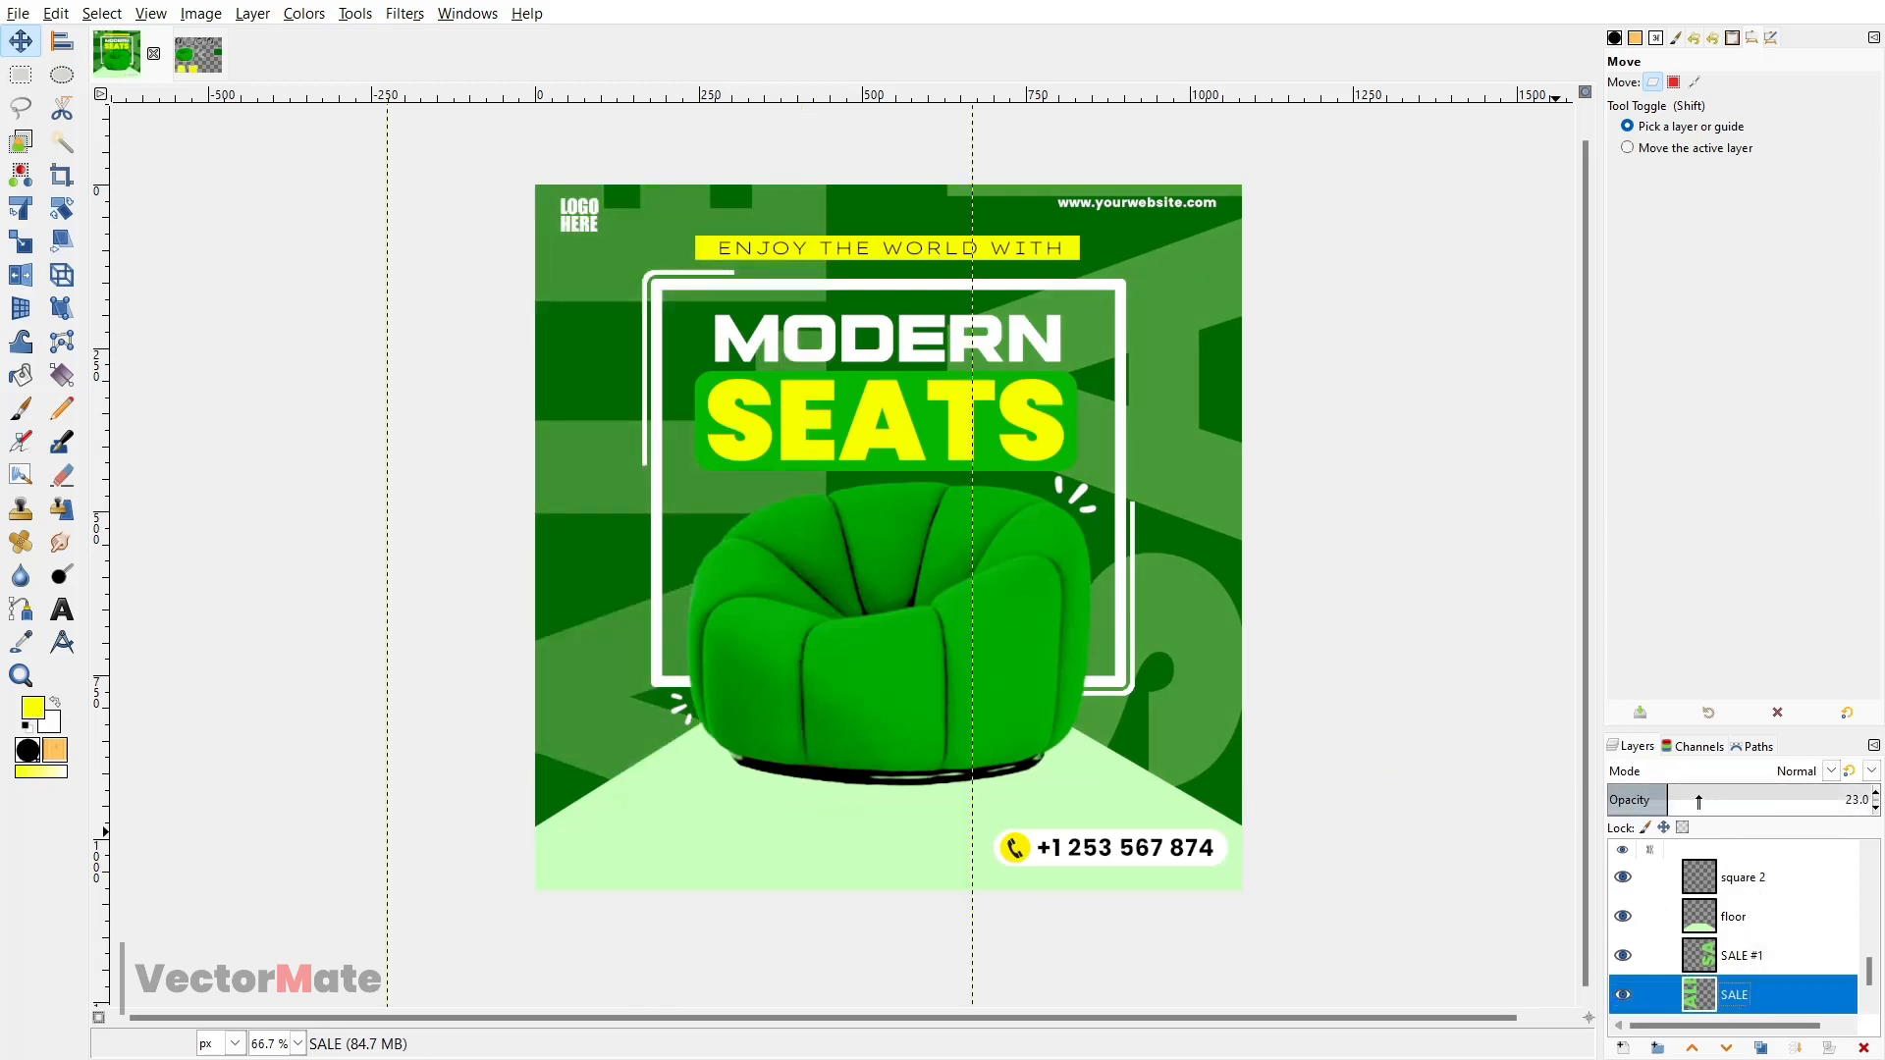
left_click(1676, 799)
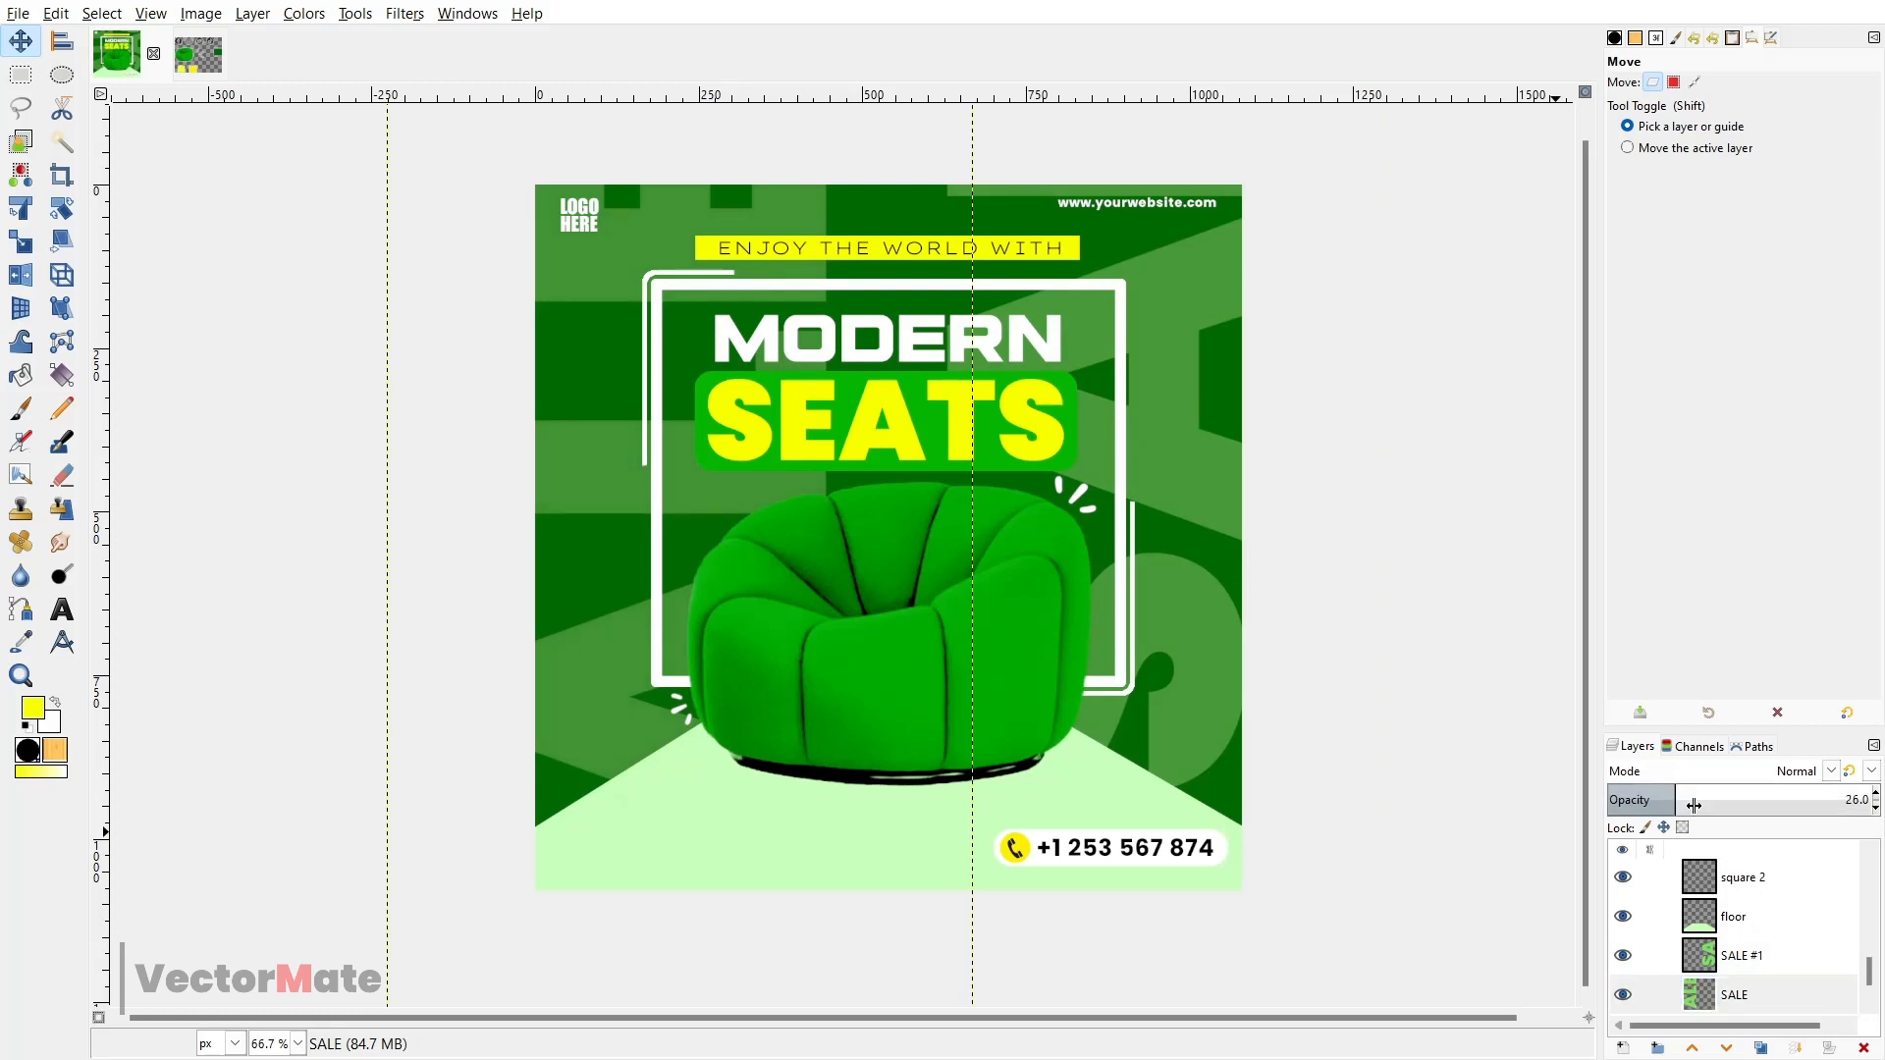
left_click(1743, 955)
- Paste the copied social media icons above the Background and move their layer between square 2 and floor
scroll(1726, 800, "down", 2)
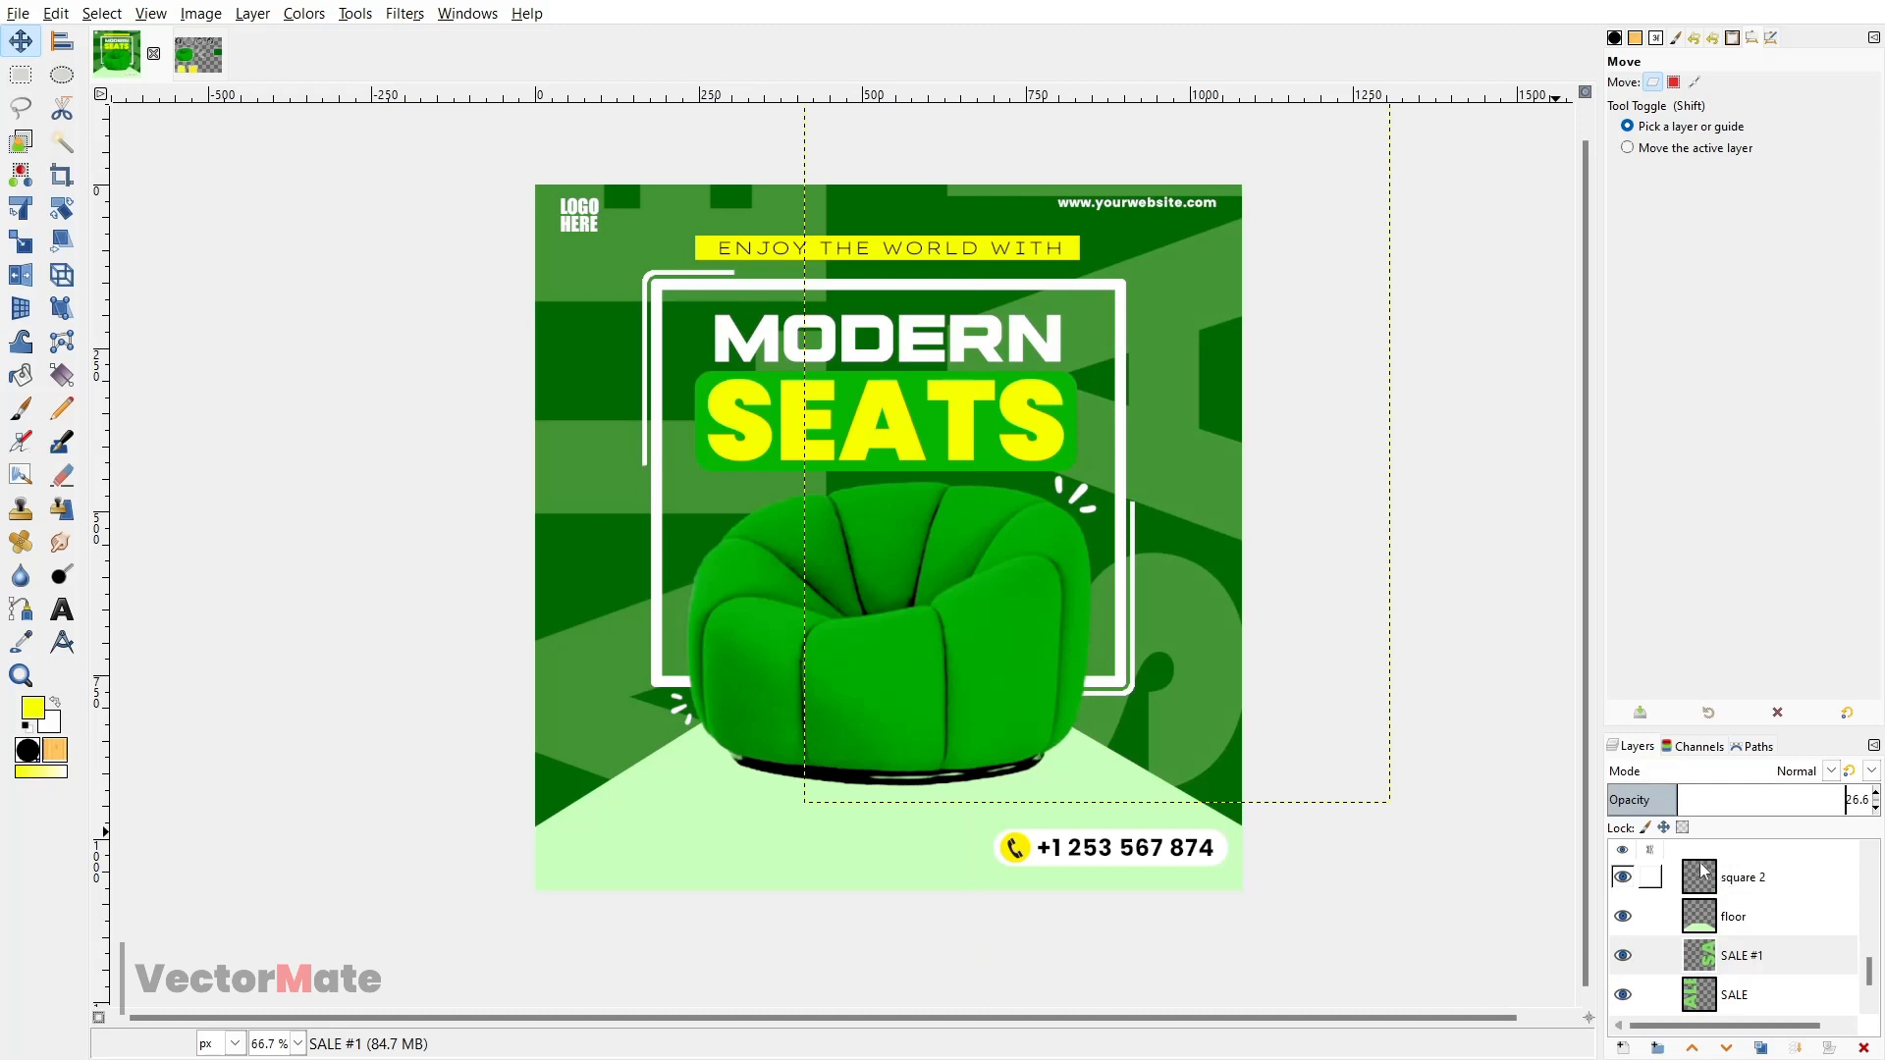
scroll(1728, 943, "down", 1)
left_click(1750, 1006)
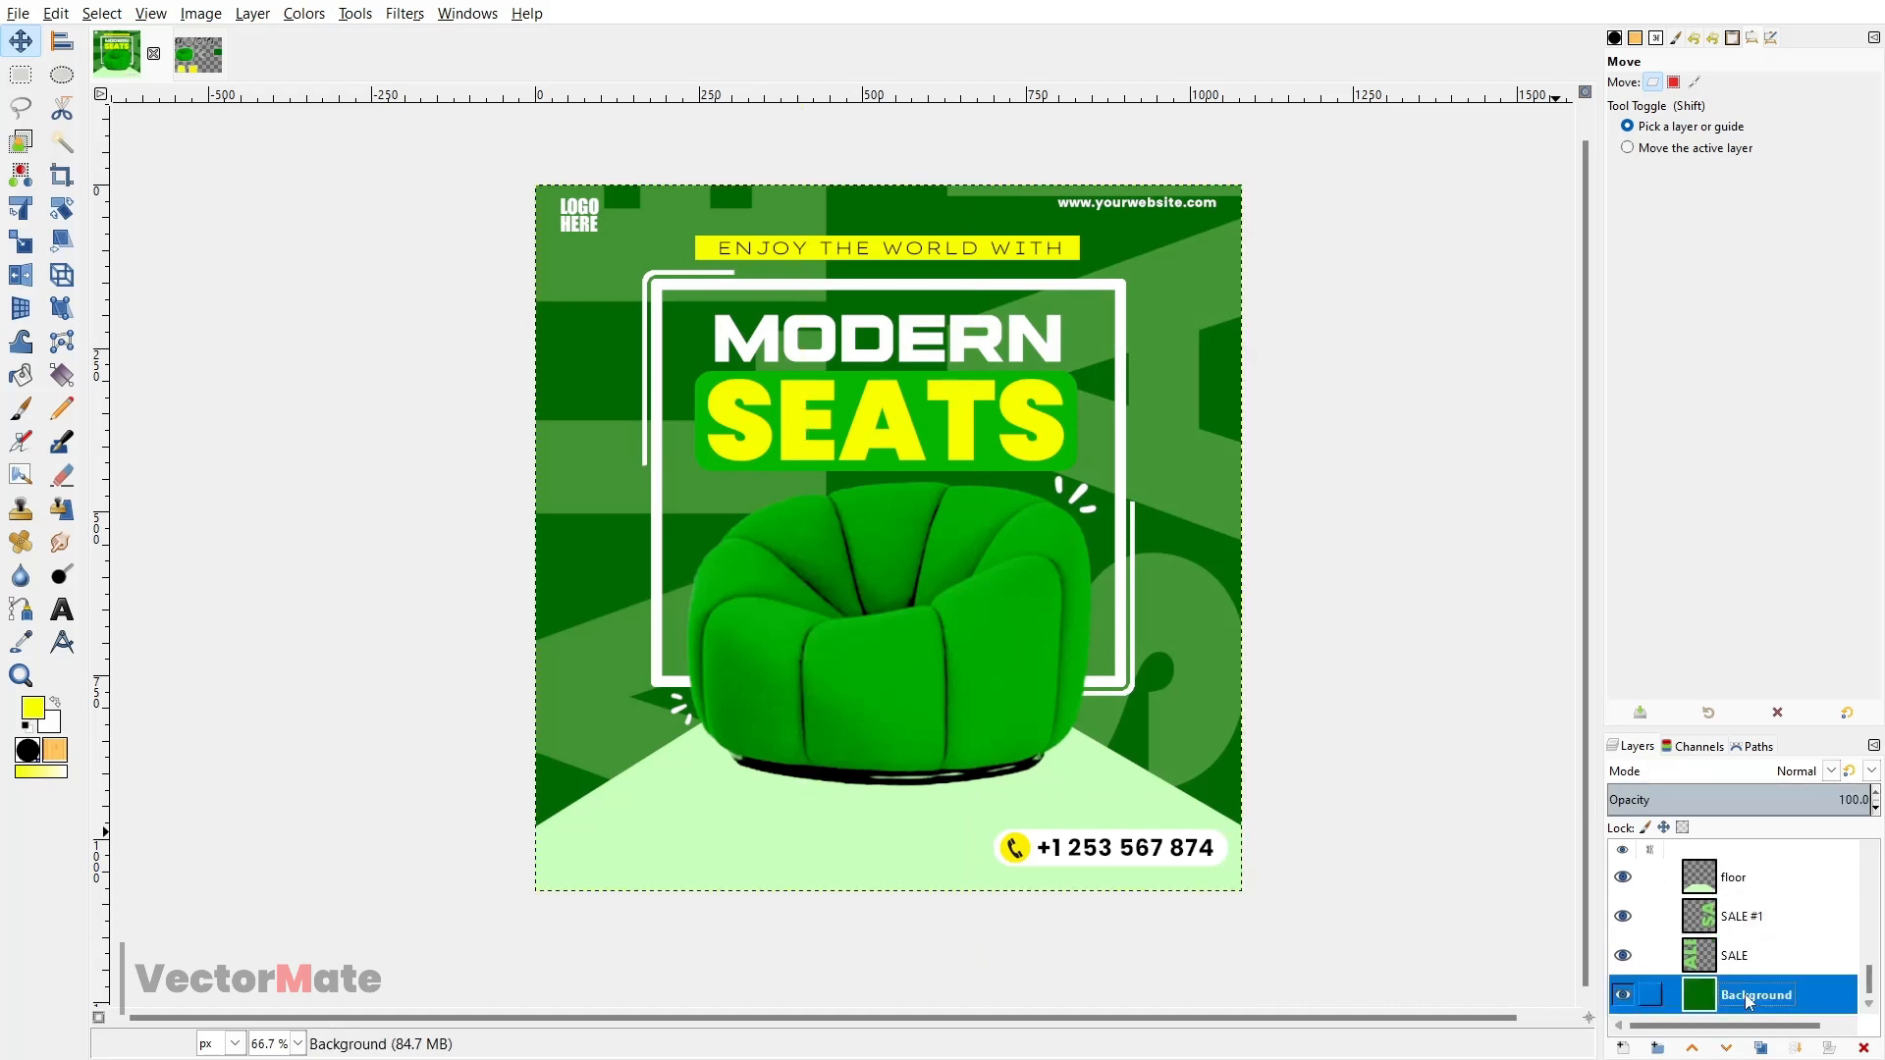
key("ctrl+v")
left_click_drag(1782, 993, 1772, 888)
- Scale the social media icon row to 280 × 55 px and place it over the floor area
key("shift+s")
left_click(1188, 506)
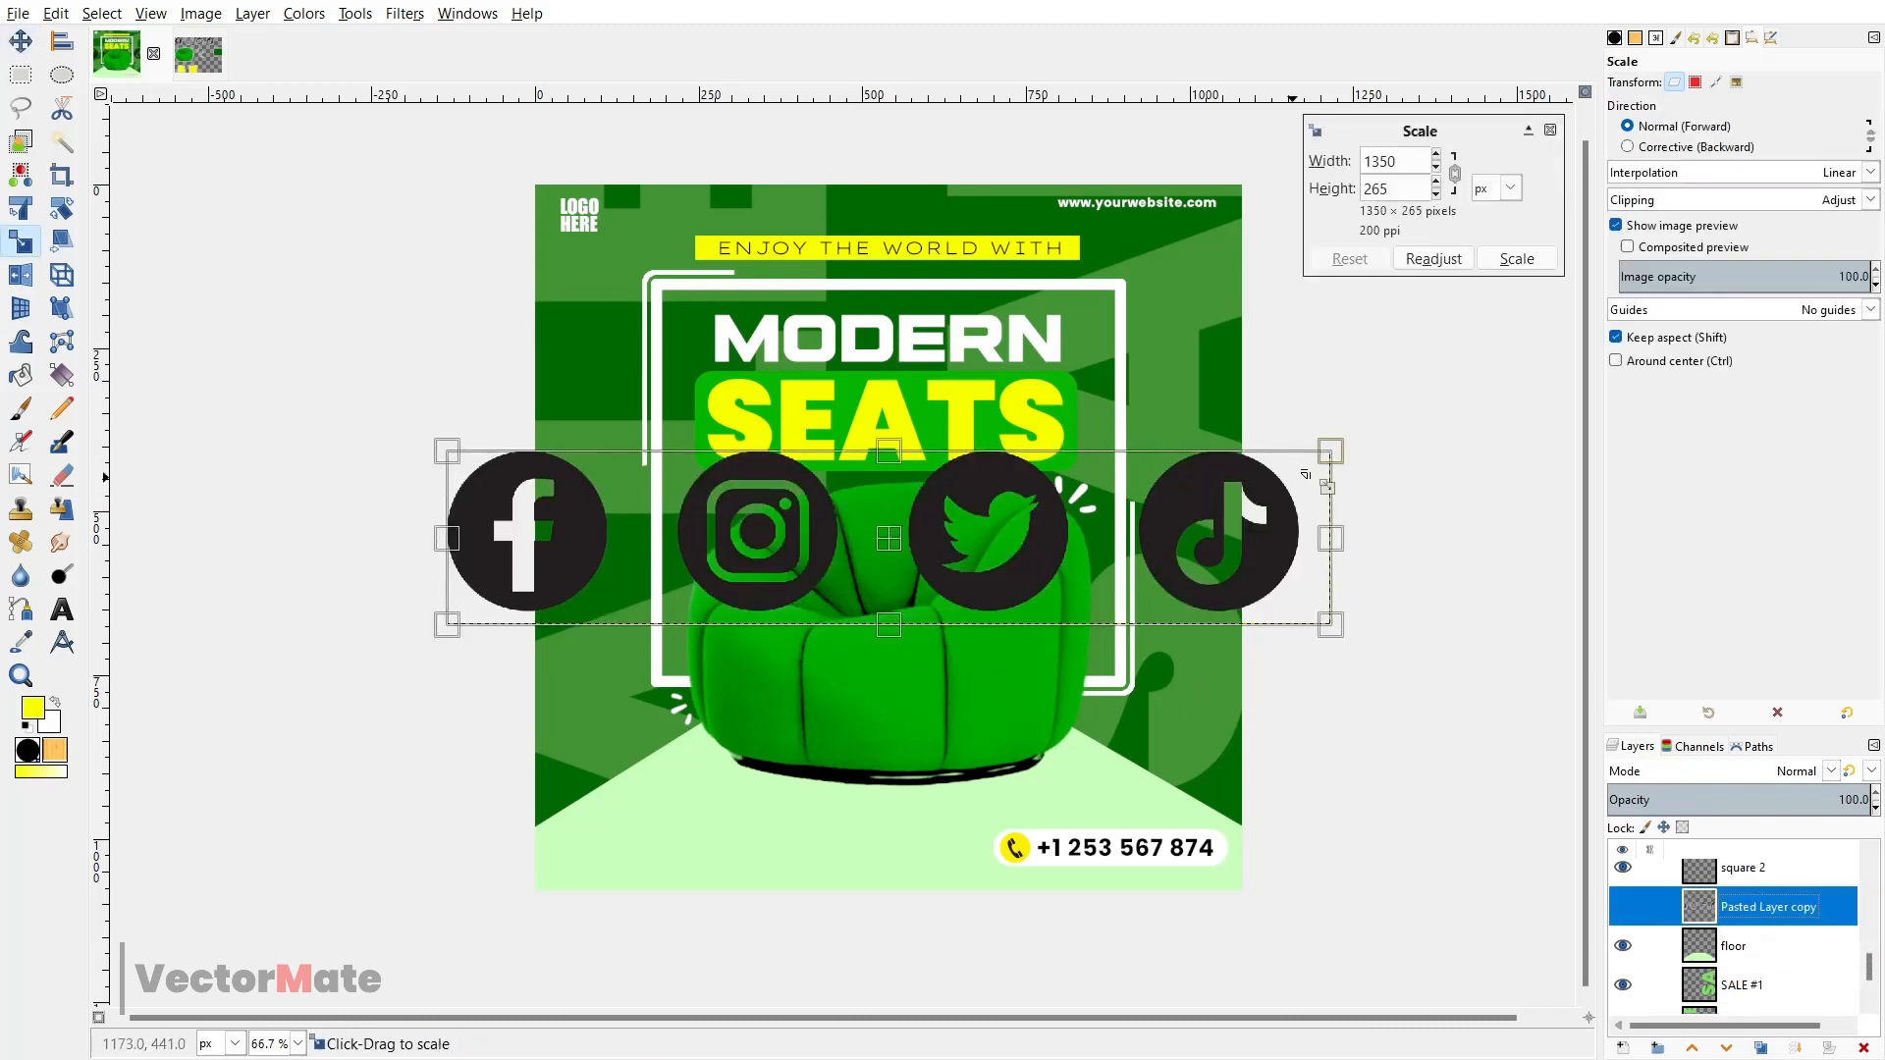
left_click_drag(1329, 458, 812, 640)
left_click_drag(909, 555, 774, 851)
scroll(722, 836, "up", 2)
left_click_drag(1158, 734, 810, 963)
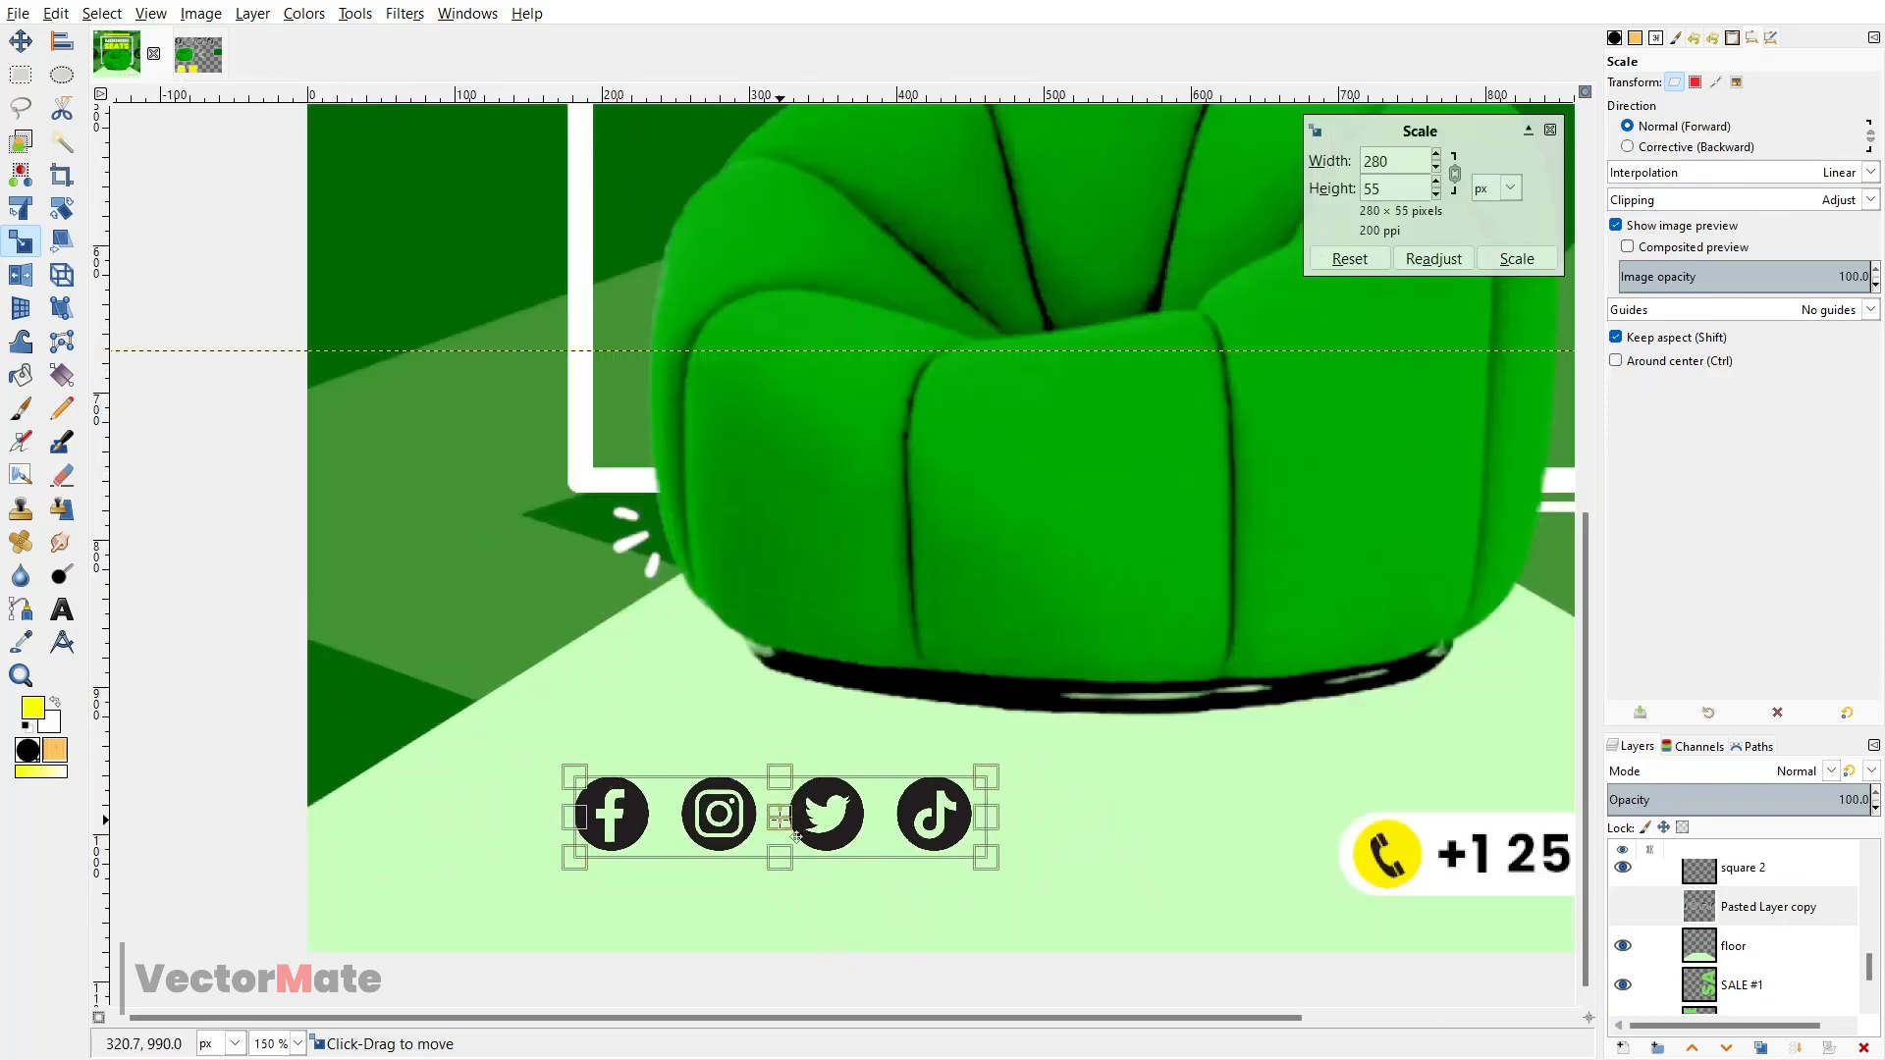
- Move the icon row to the poster's lower left corner and add a horizontal guide at 1049 px
left_click_drag(796, 835, 570, 899)
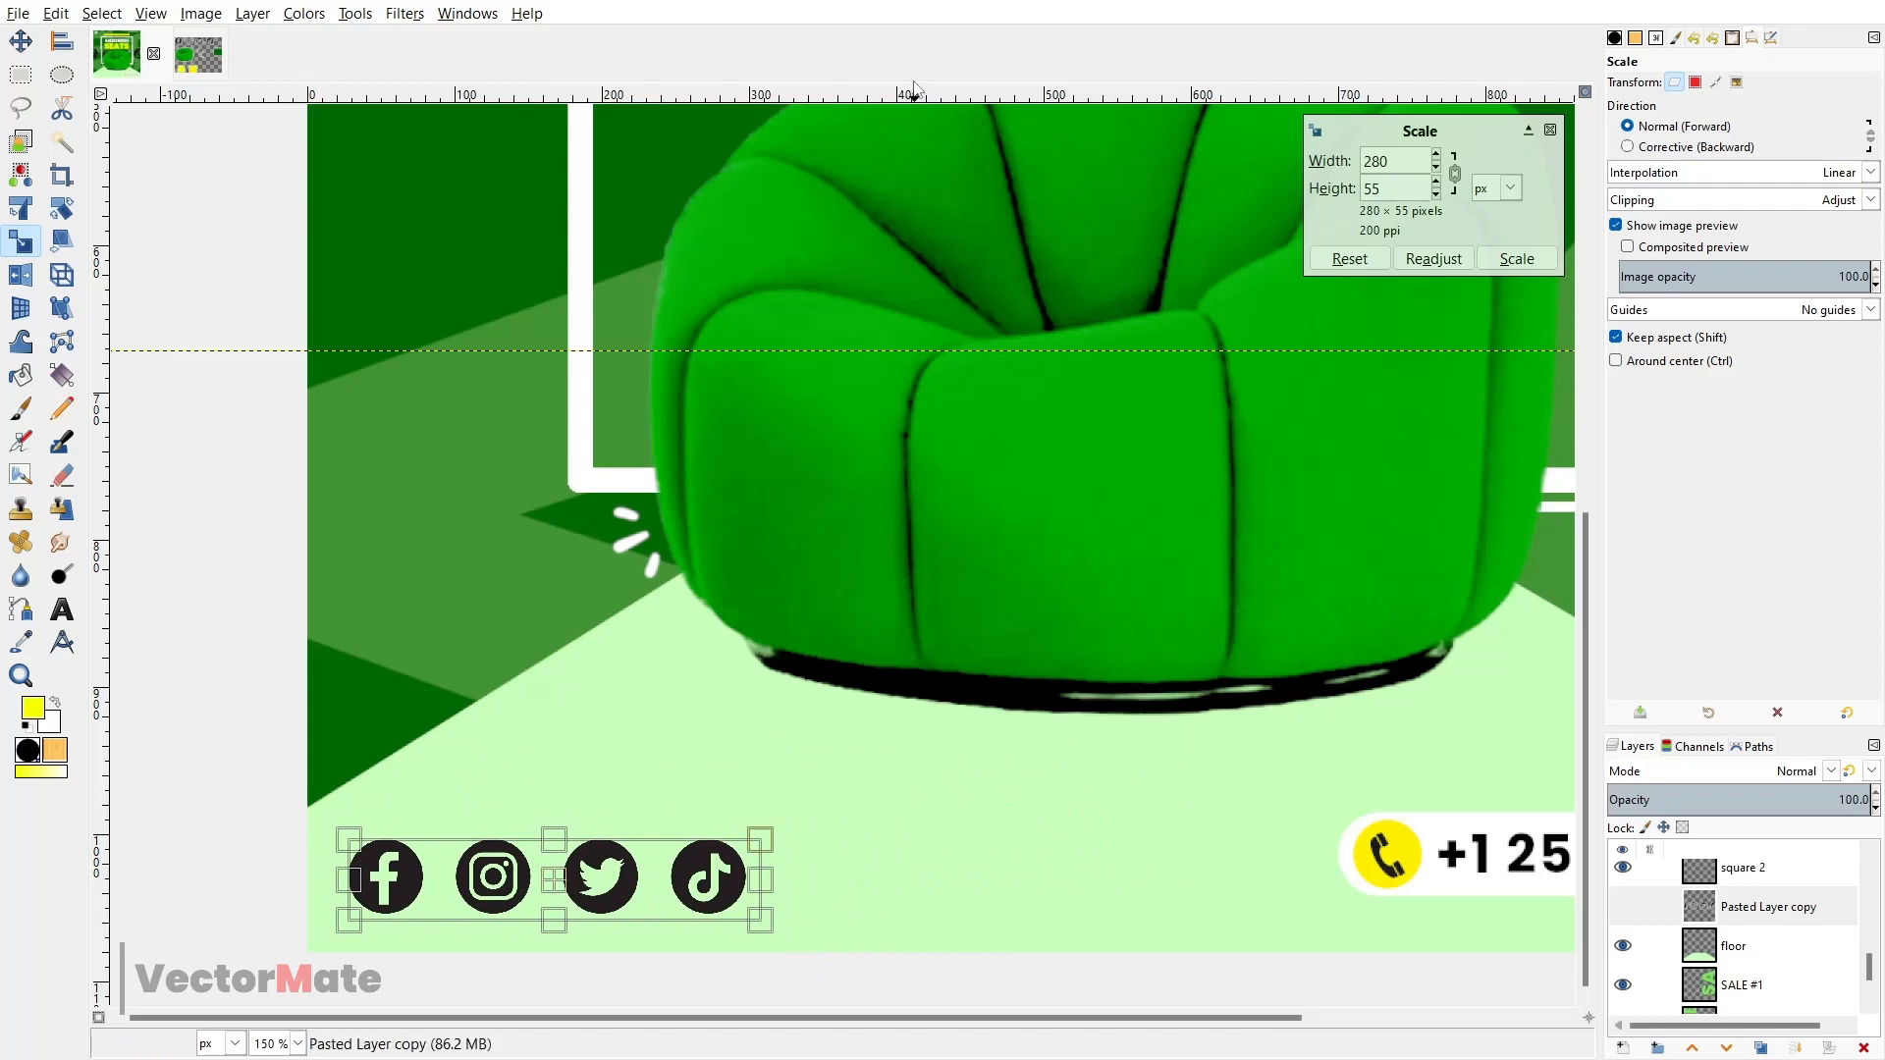
left_click_drag(879, 601, 840, 906)
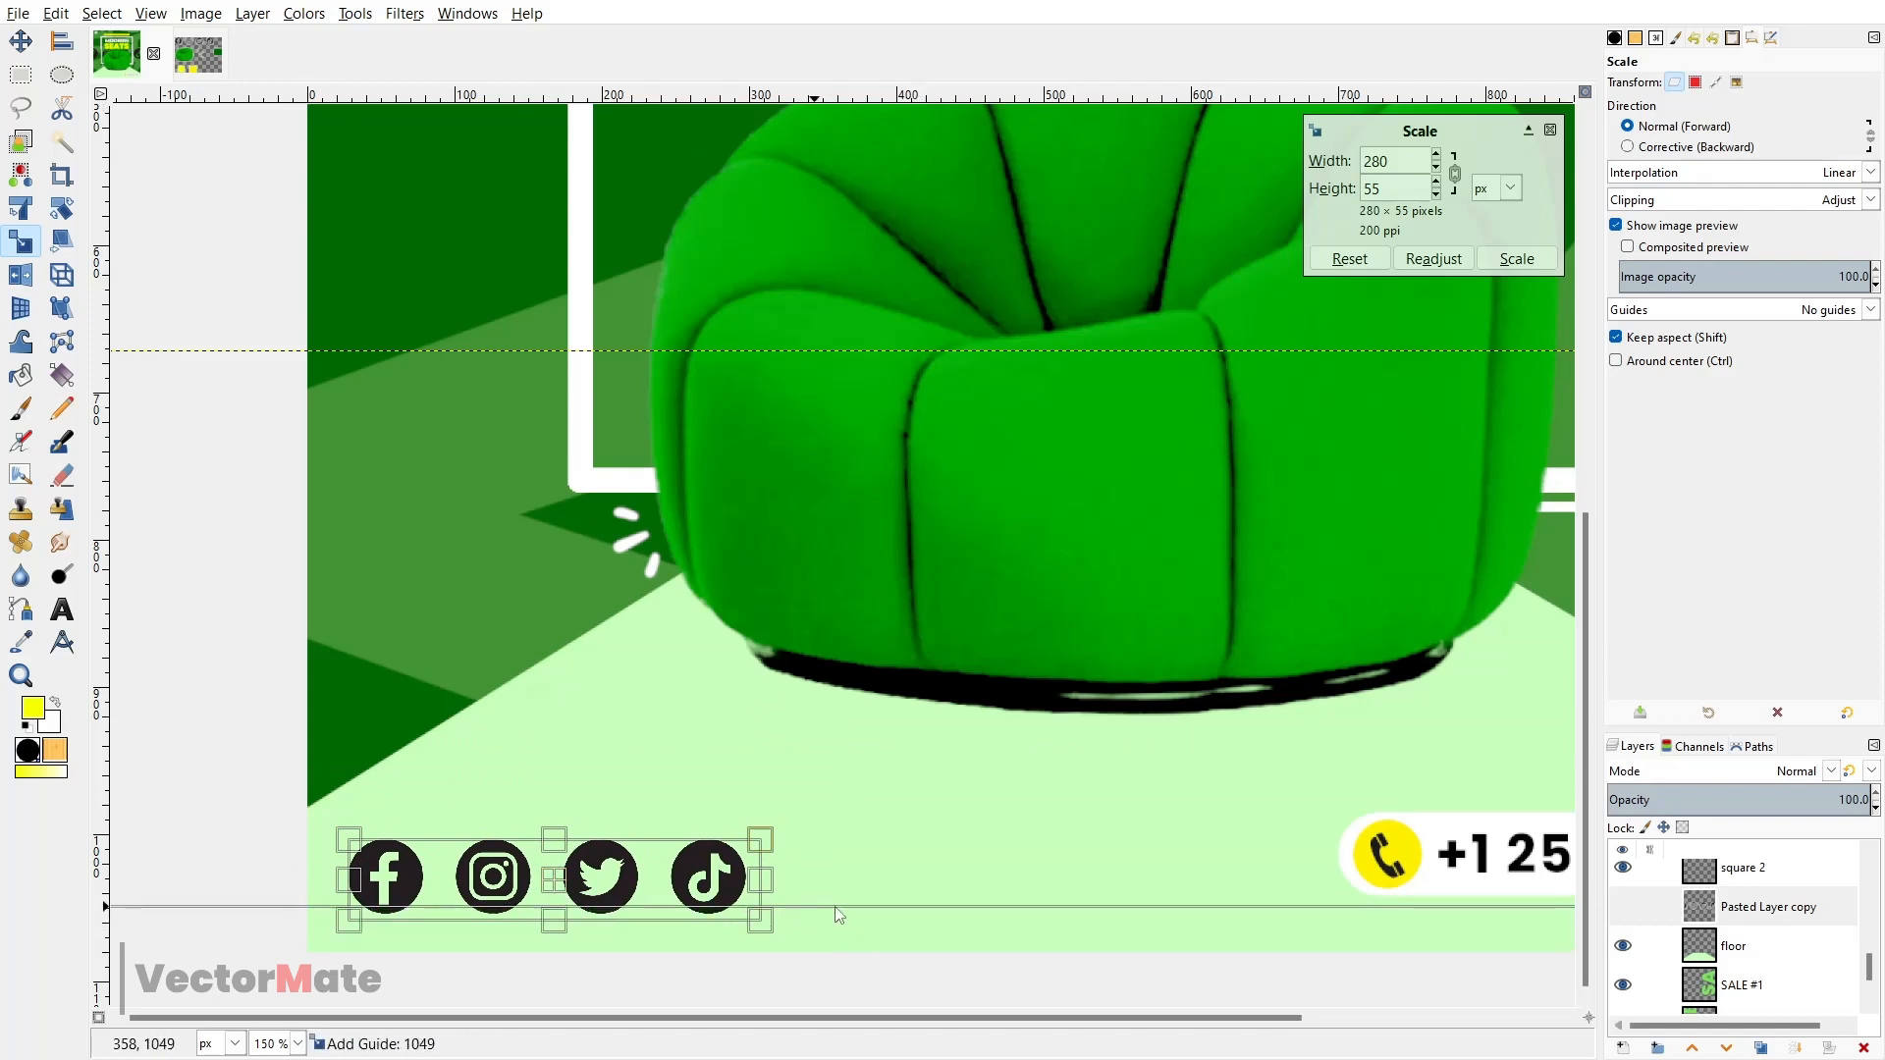
left_click_drag(568, 876, 582, 874)
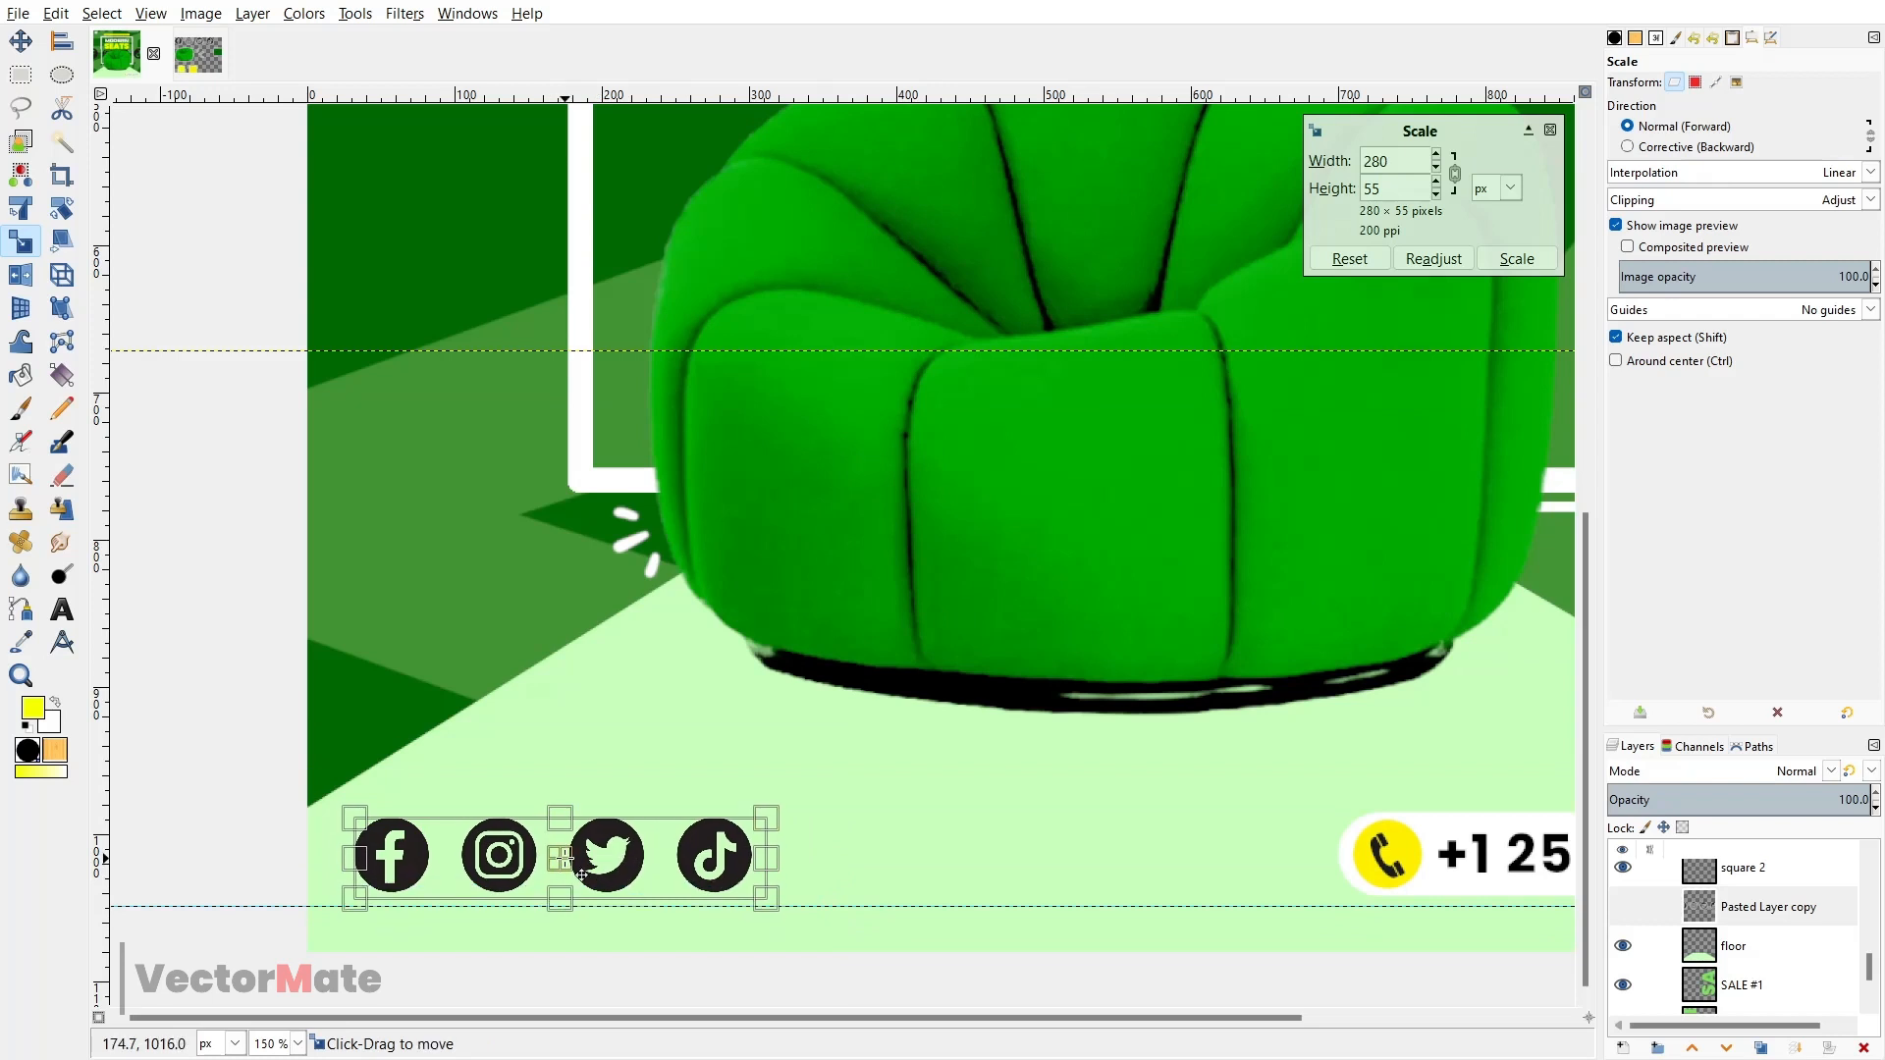
- Scale the icon row down to 206 × 40 px and add a vertical guide along the logo text's left edge
left_click_drag(760, 818, 522, 880)
scroll(487, 662, "down", 3)
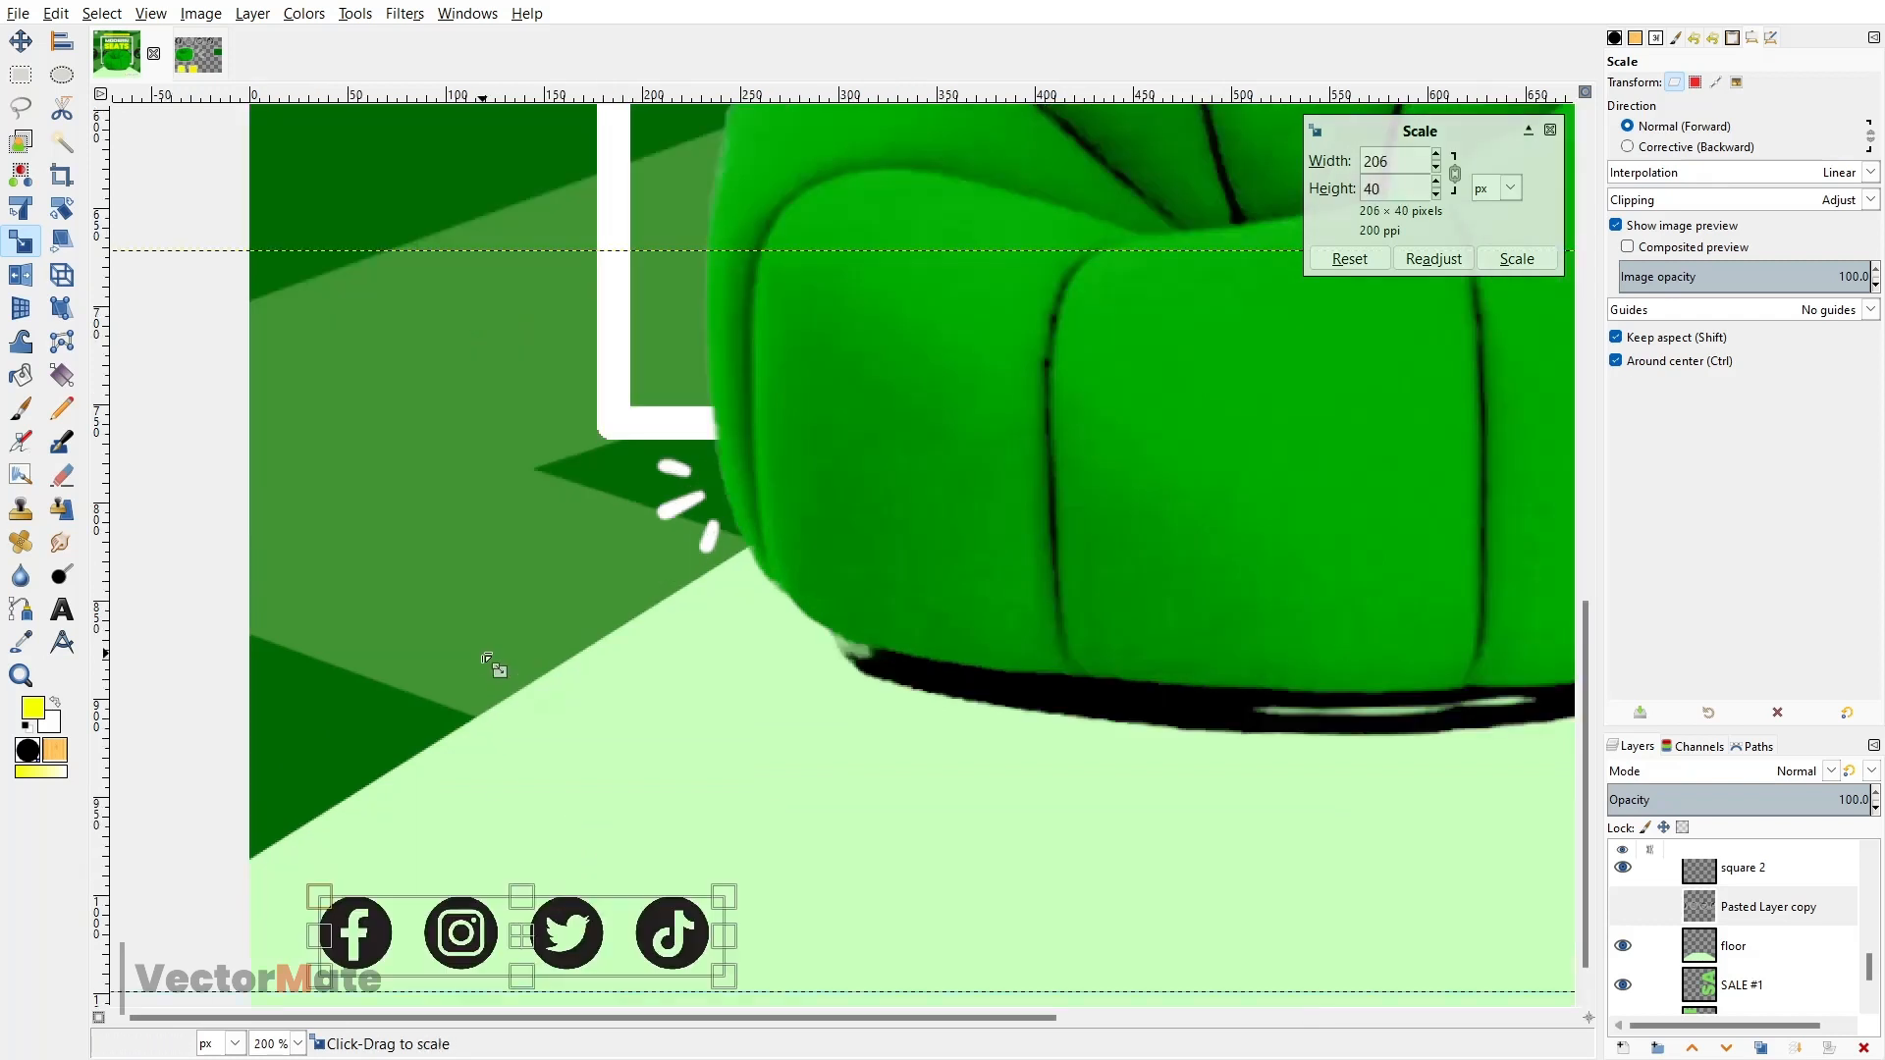
scroll(250, 515, "up", 2)
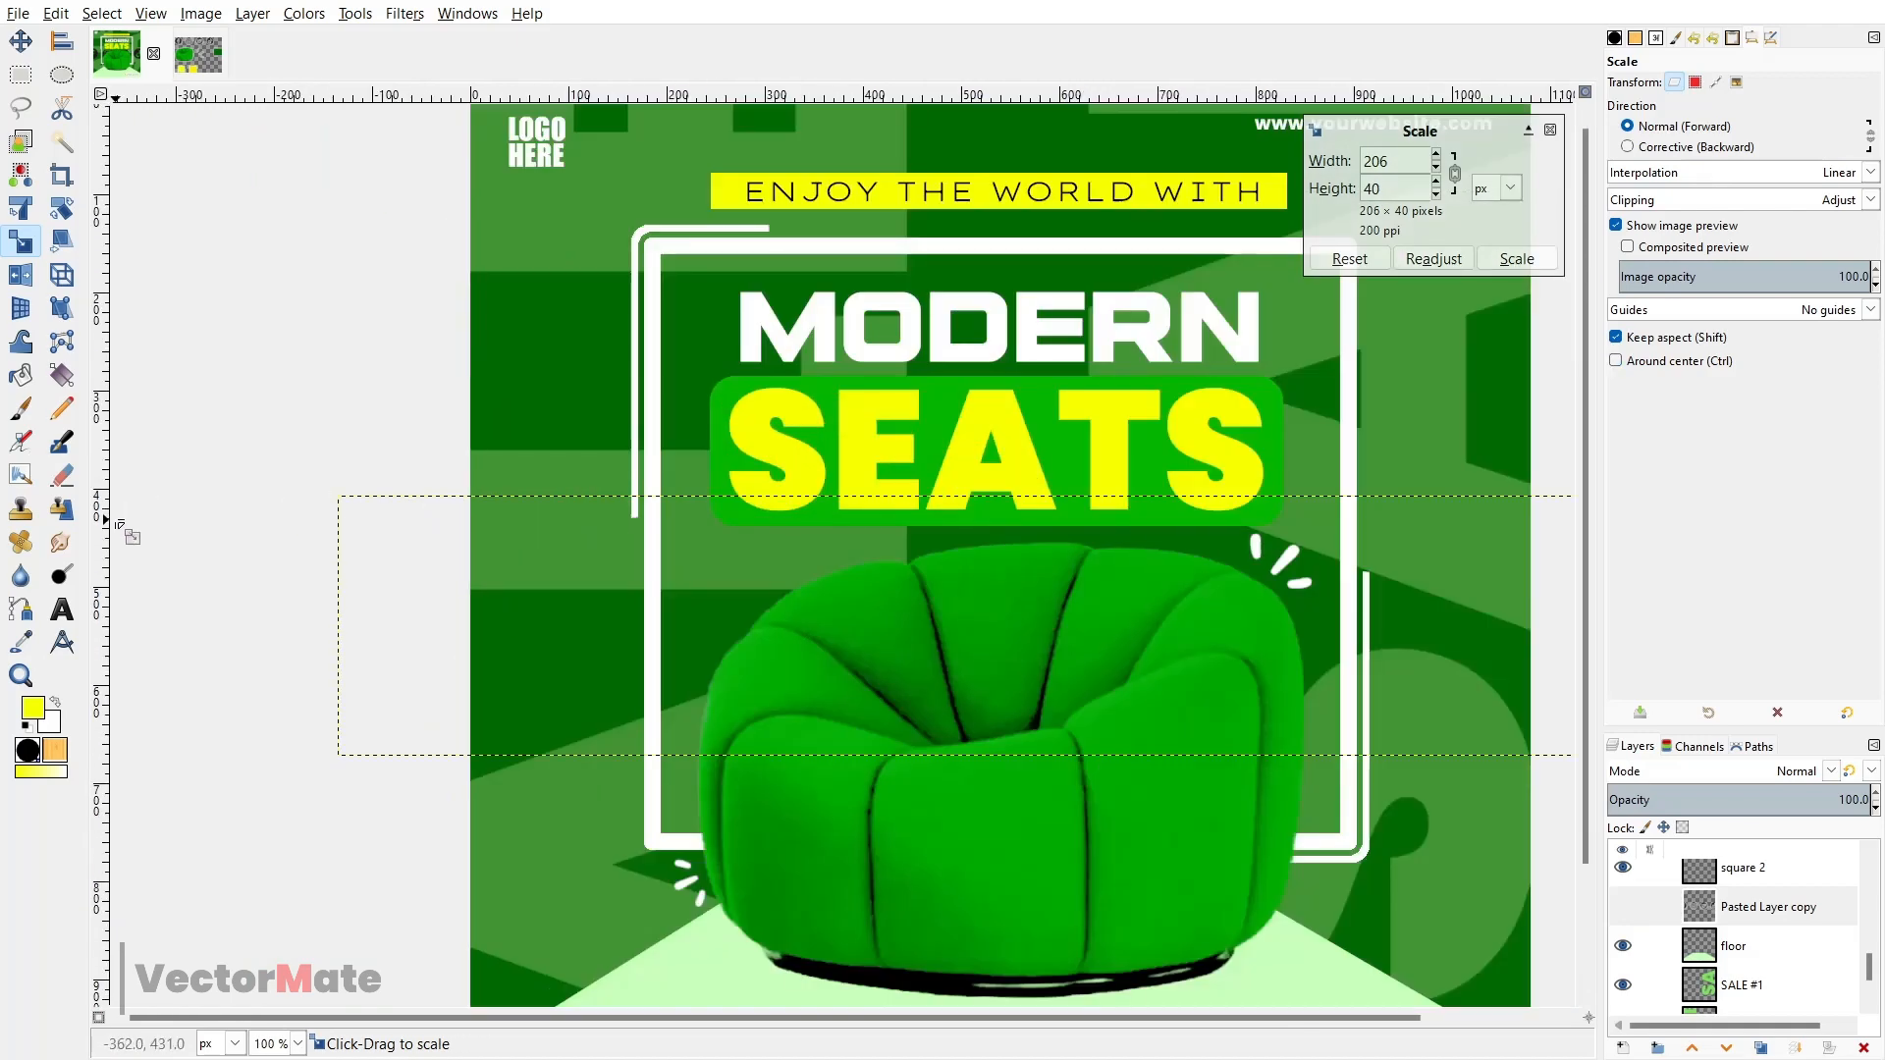
left_click_drag(102, 356, 507, 371)
scroll(567, 672, "down", 3)
scroll(539, 821, "up", 1)
scroll(539, 820, "down", 1)
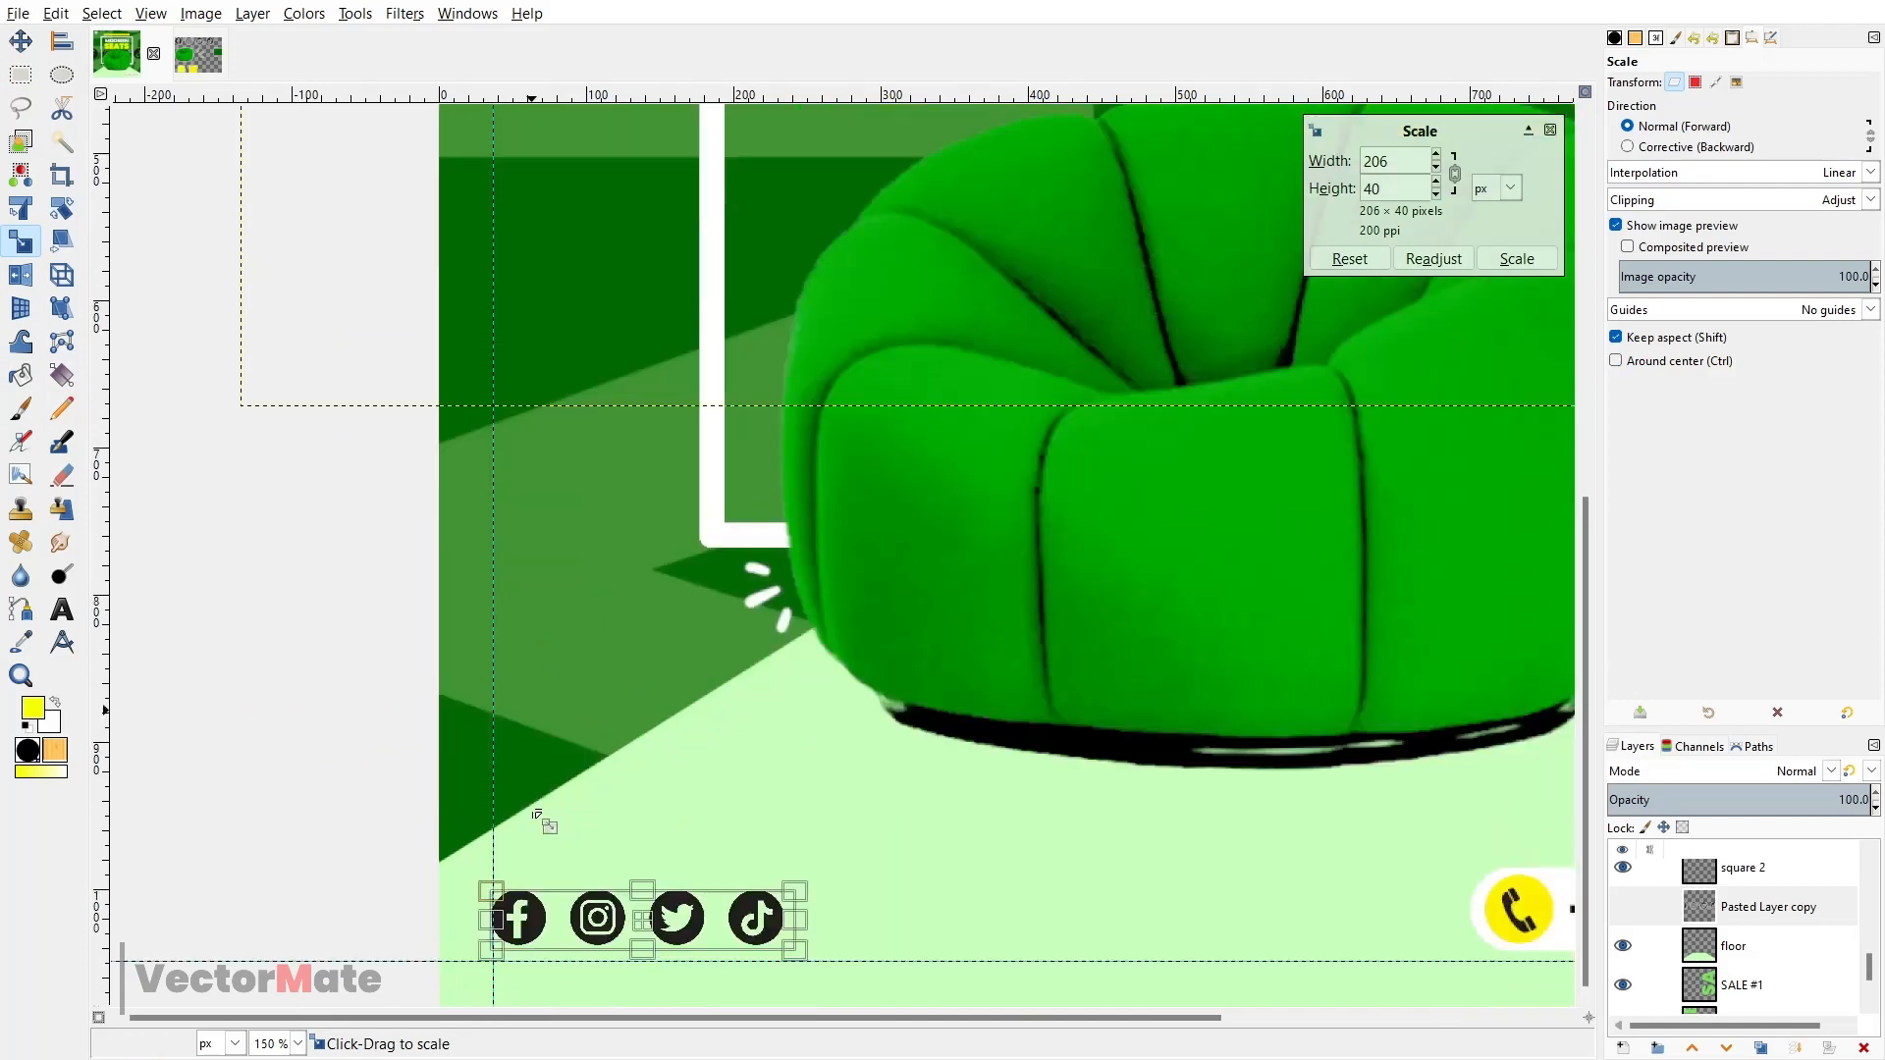
- Finish scaling the social media icons and nudge the row into alignment with the guides
key("Escape")
key("m")
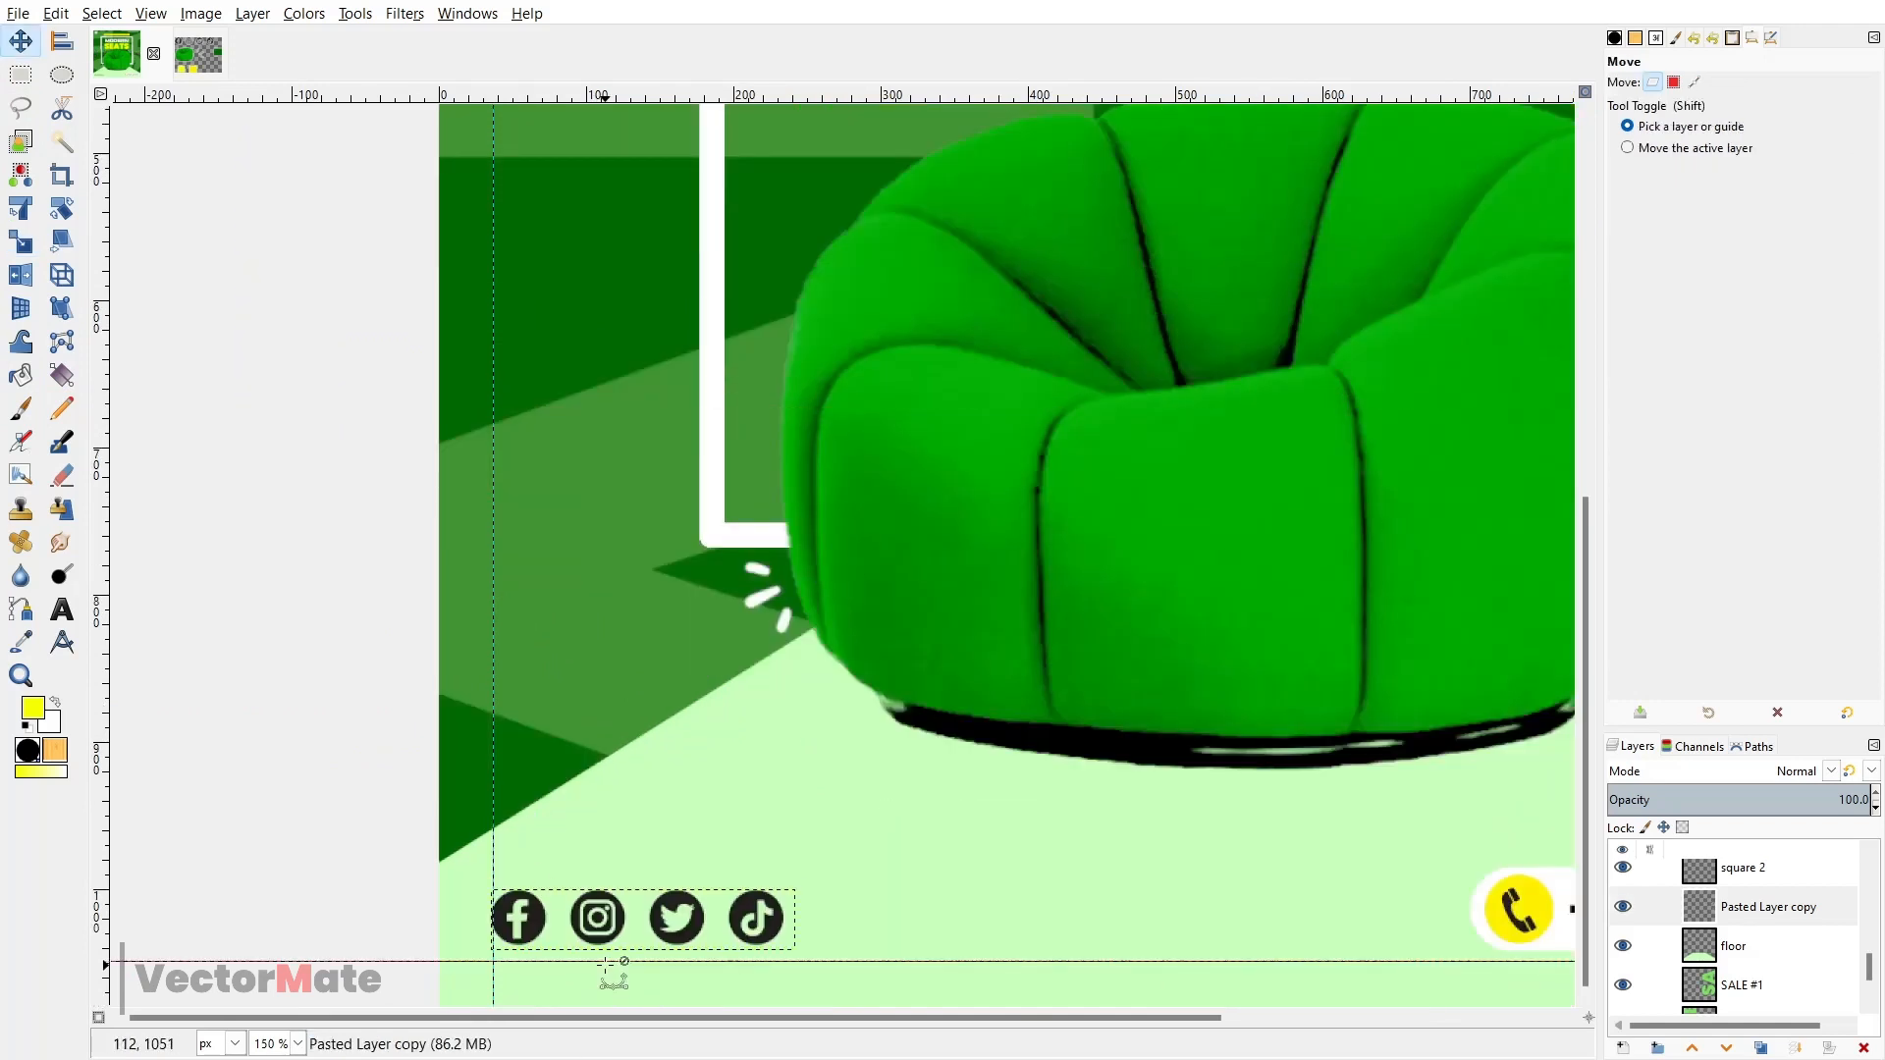
left_click_drag(666, 906, 669, 911)
scroll(668, 911, "down", 3)
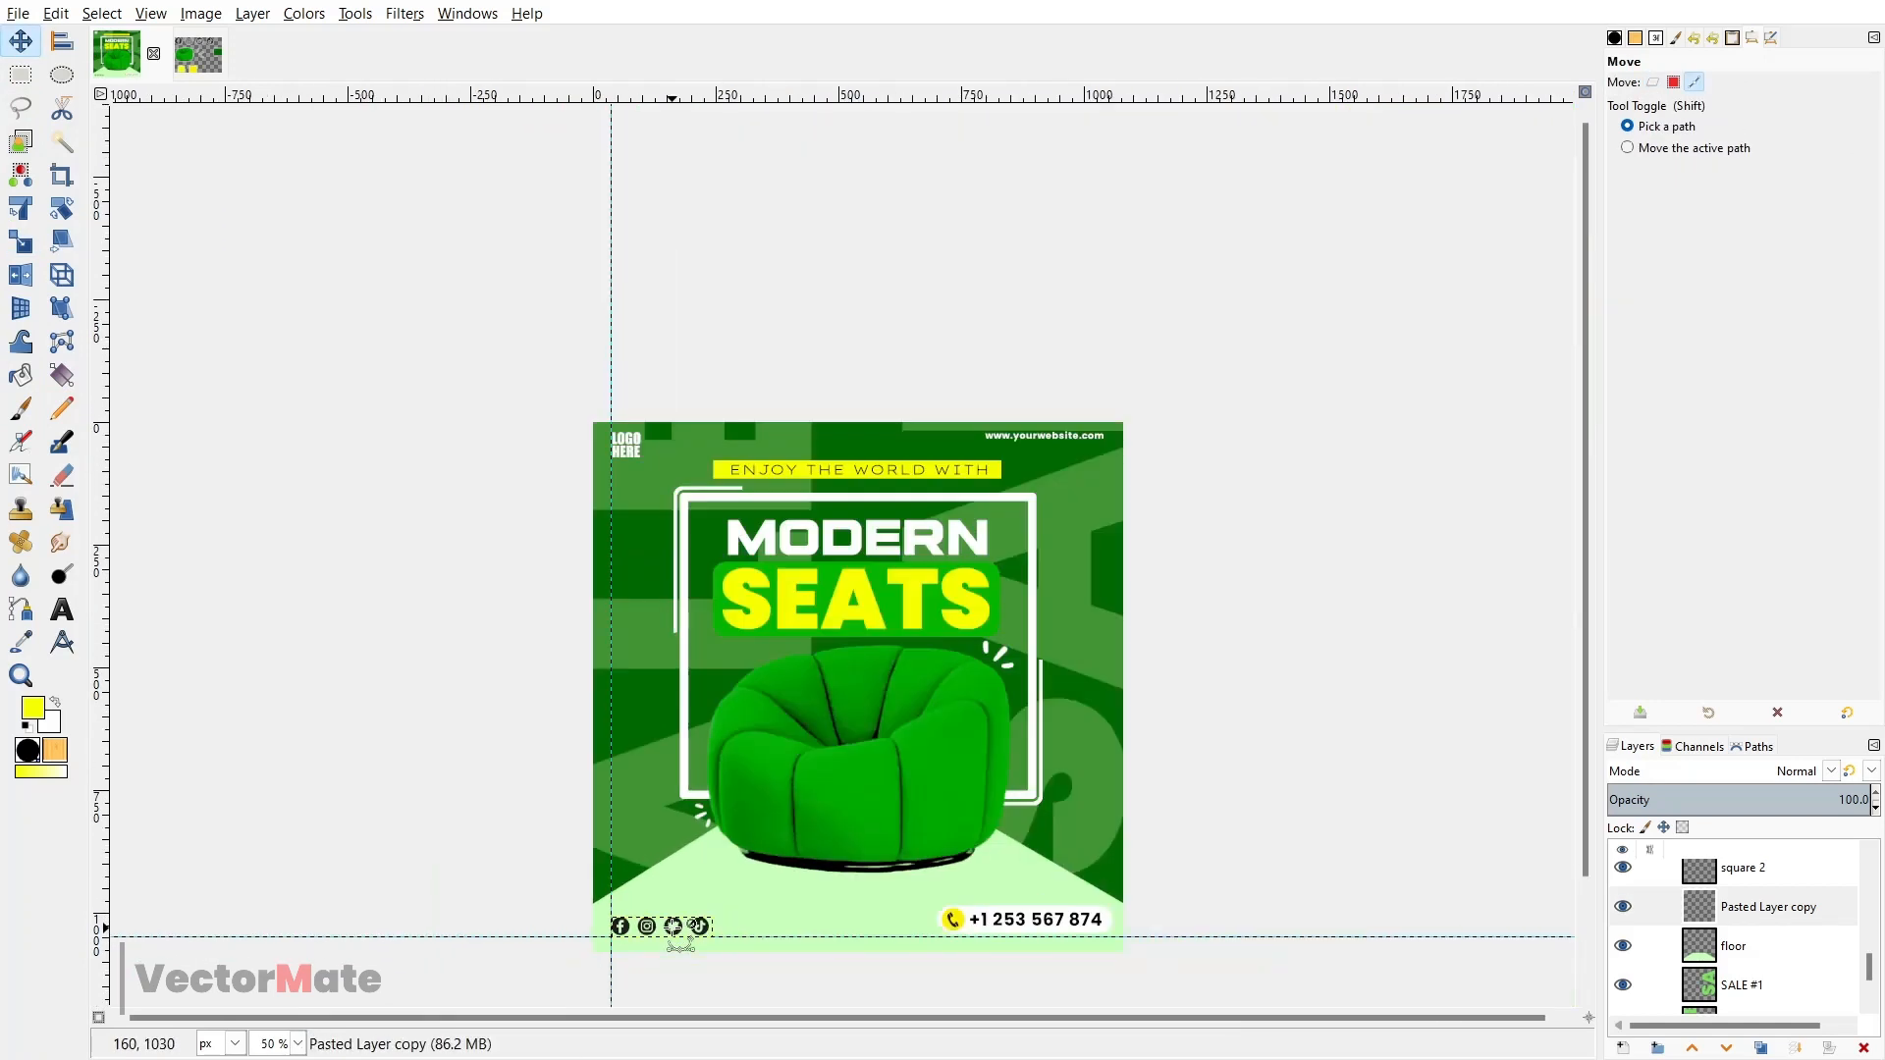
left_click_drag(1206, 612, 1164, 515)
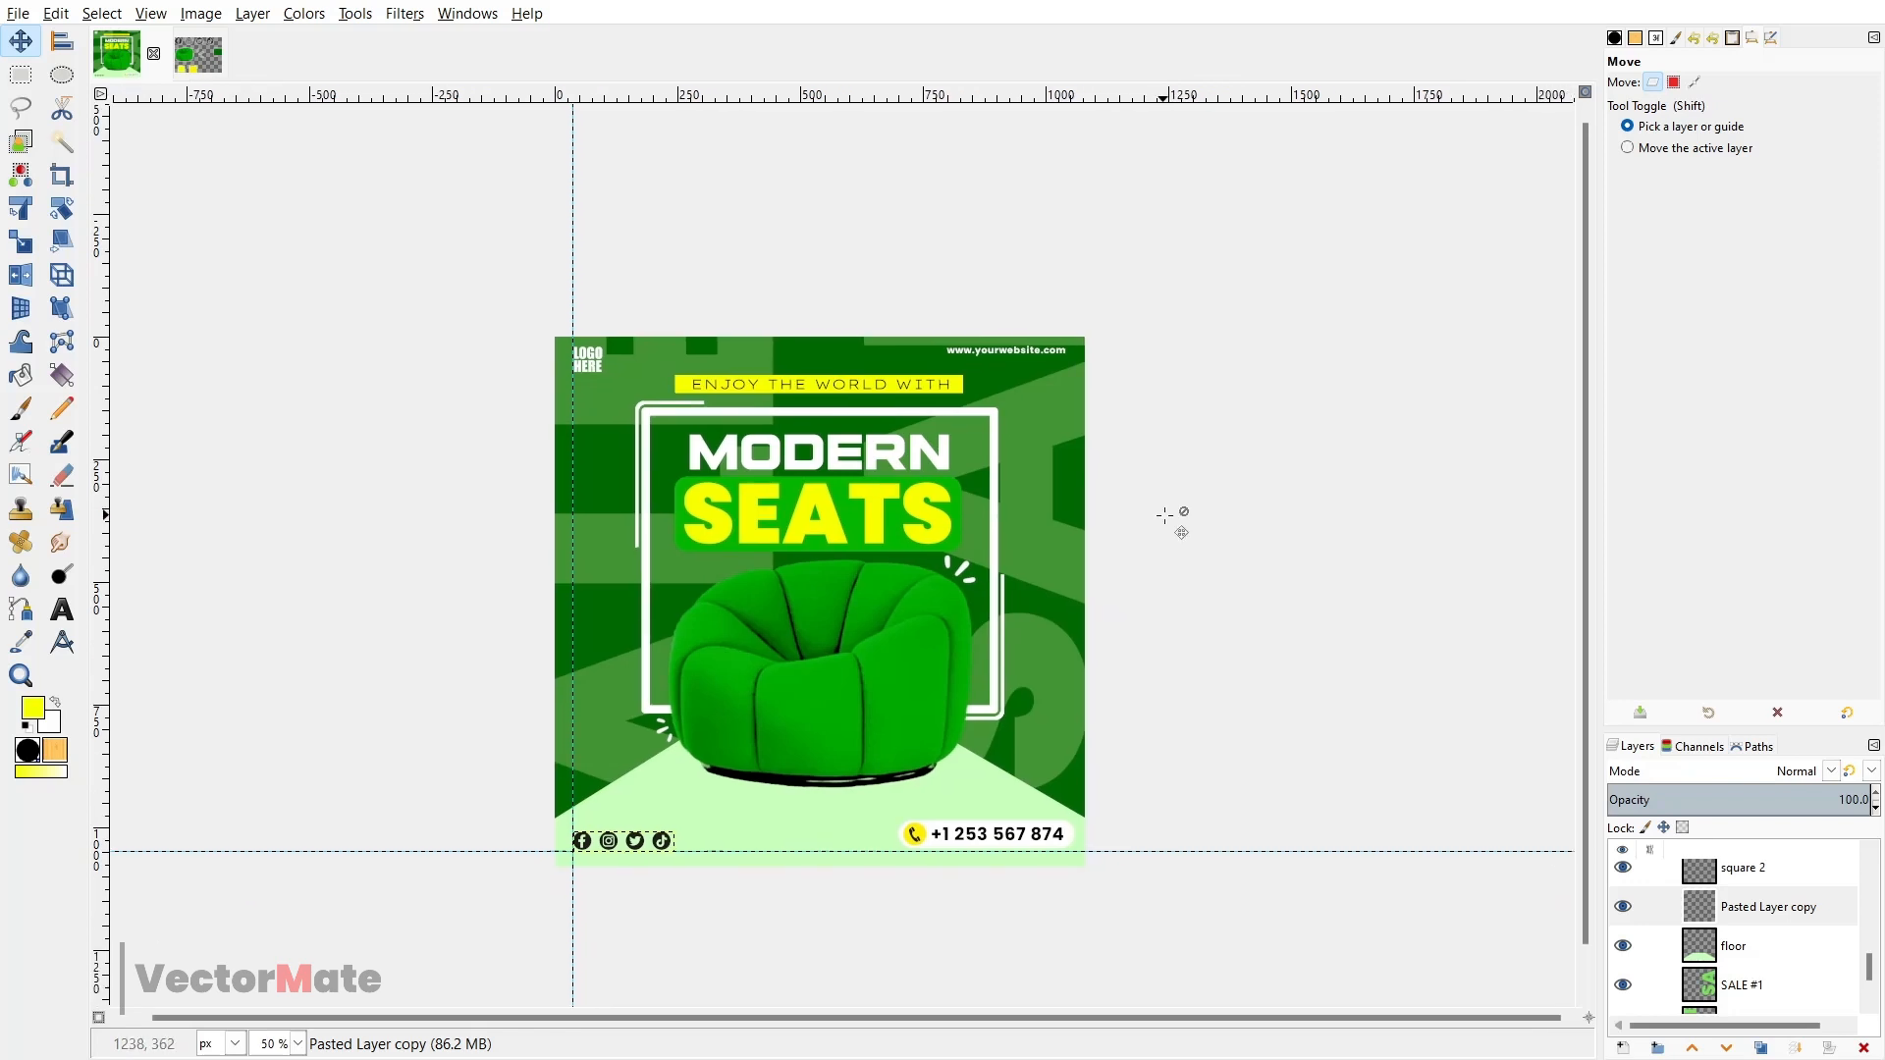
scroll(849, 770, "up", 1)
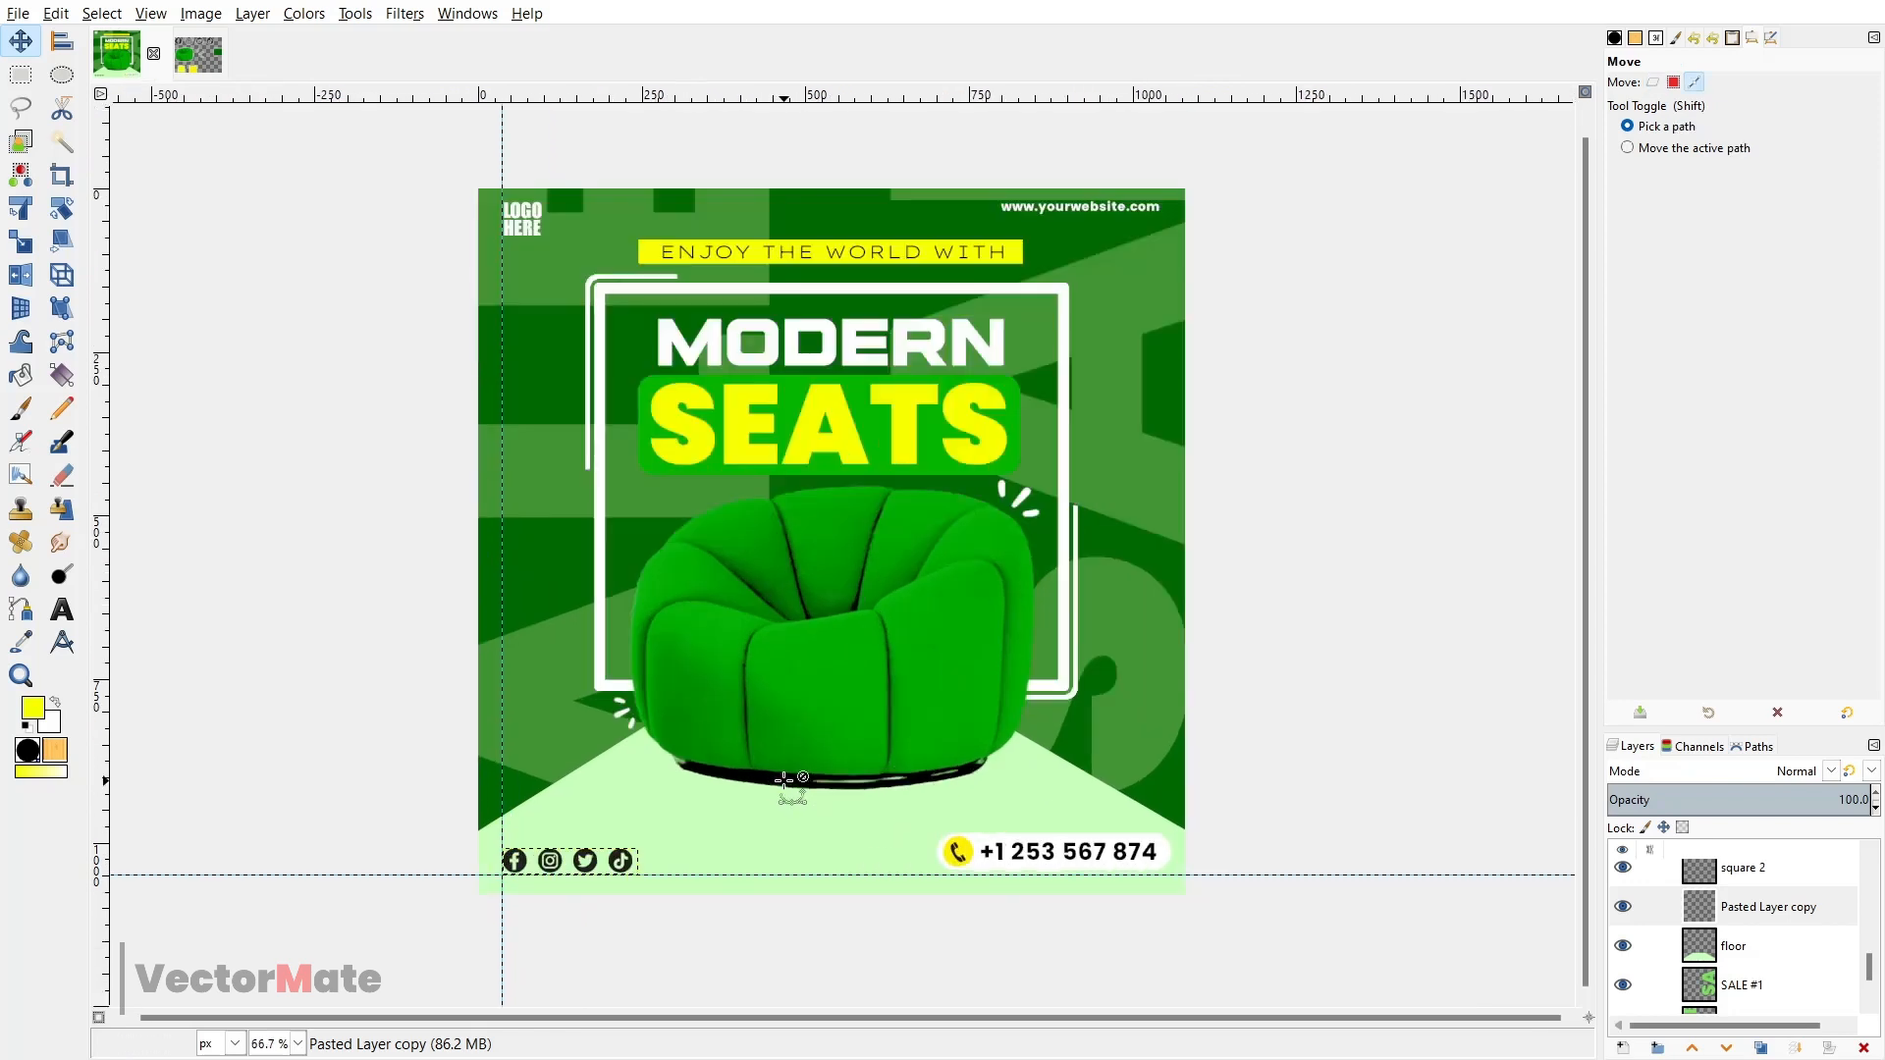
- Create a new transparent layer named shadow directly above the square layer, beneath the seat
left_click(22, 410)
scroll(1732, 972, "up", 3)
left_click(1732, 977)
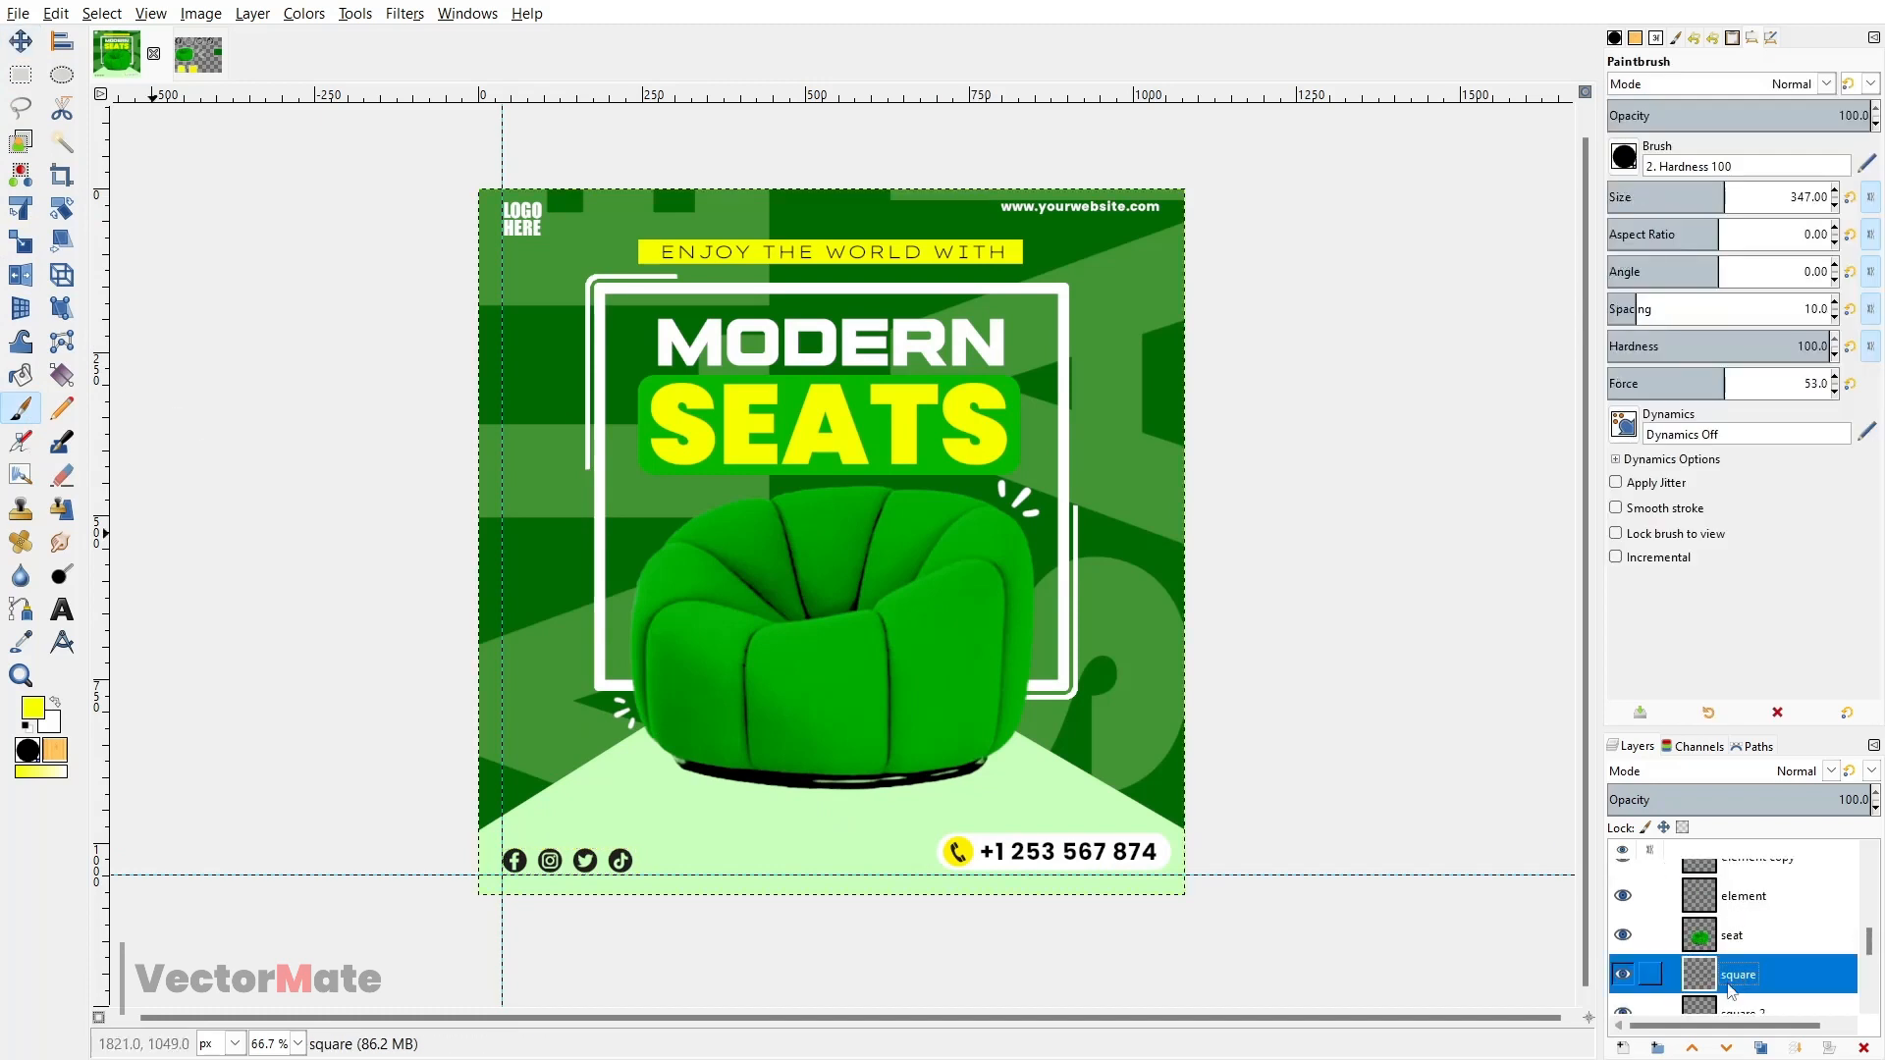
left_click(1622, 1048)
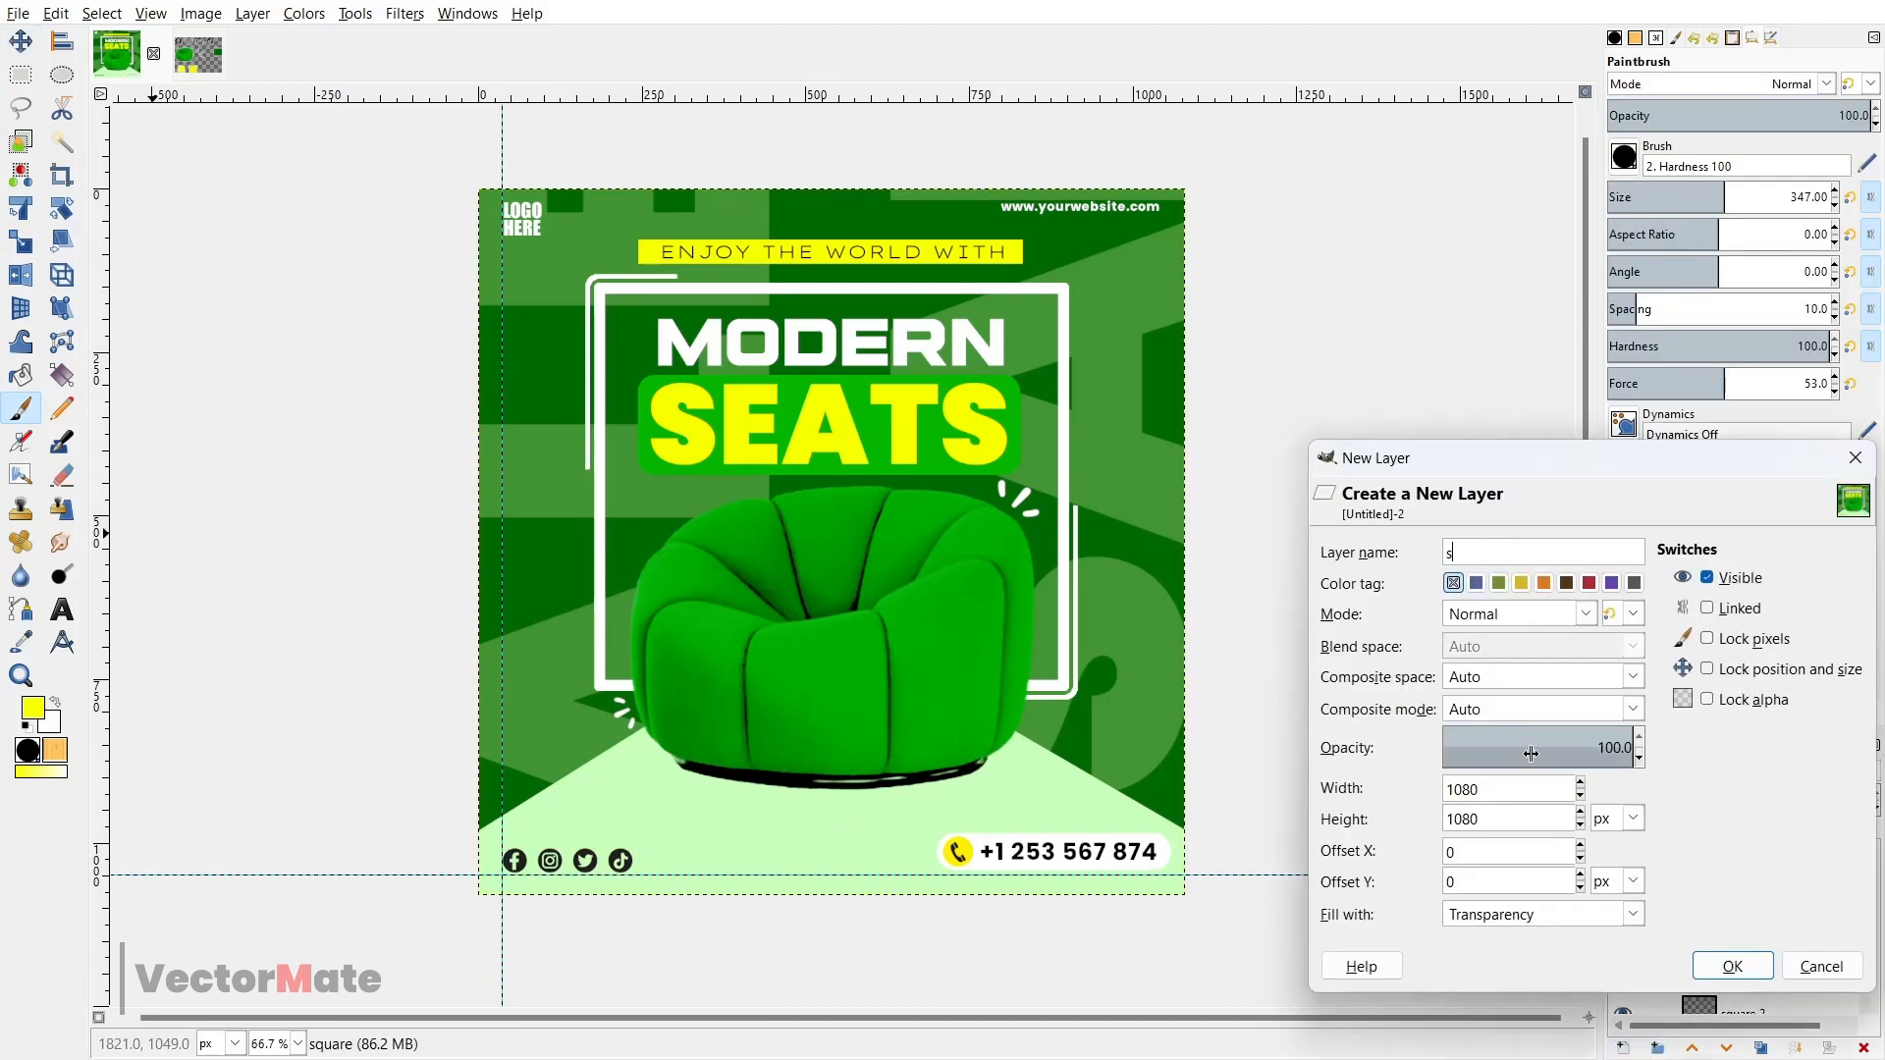
type("shadow")
key("Return")
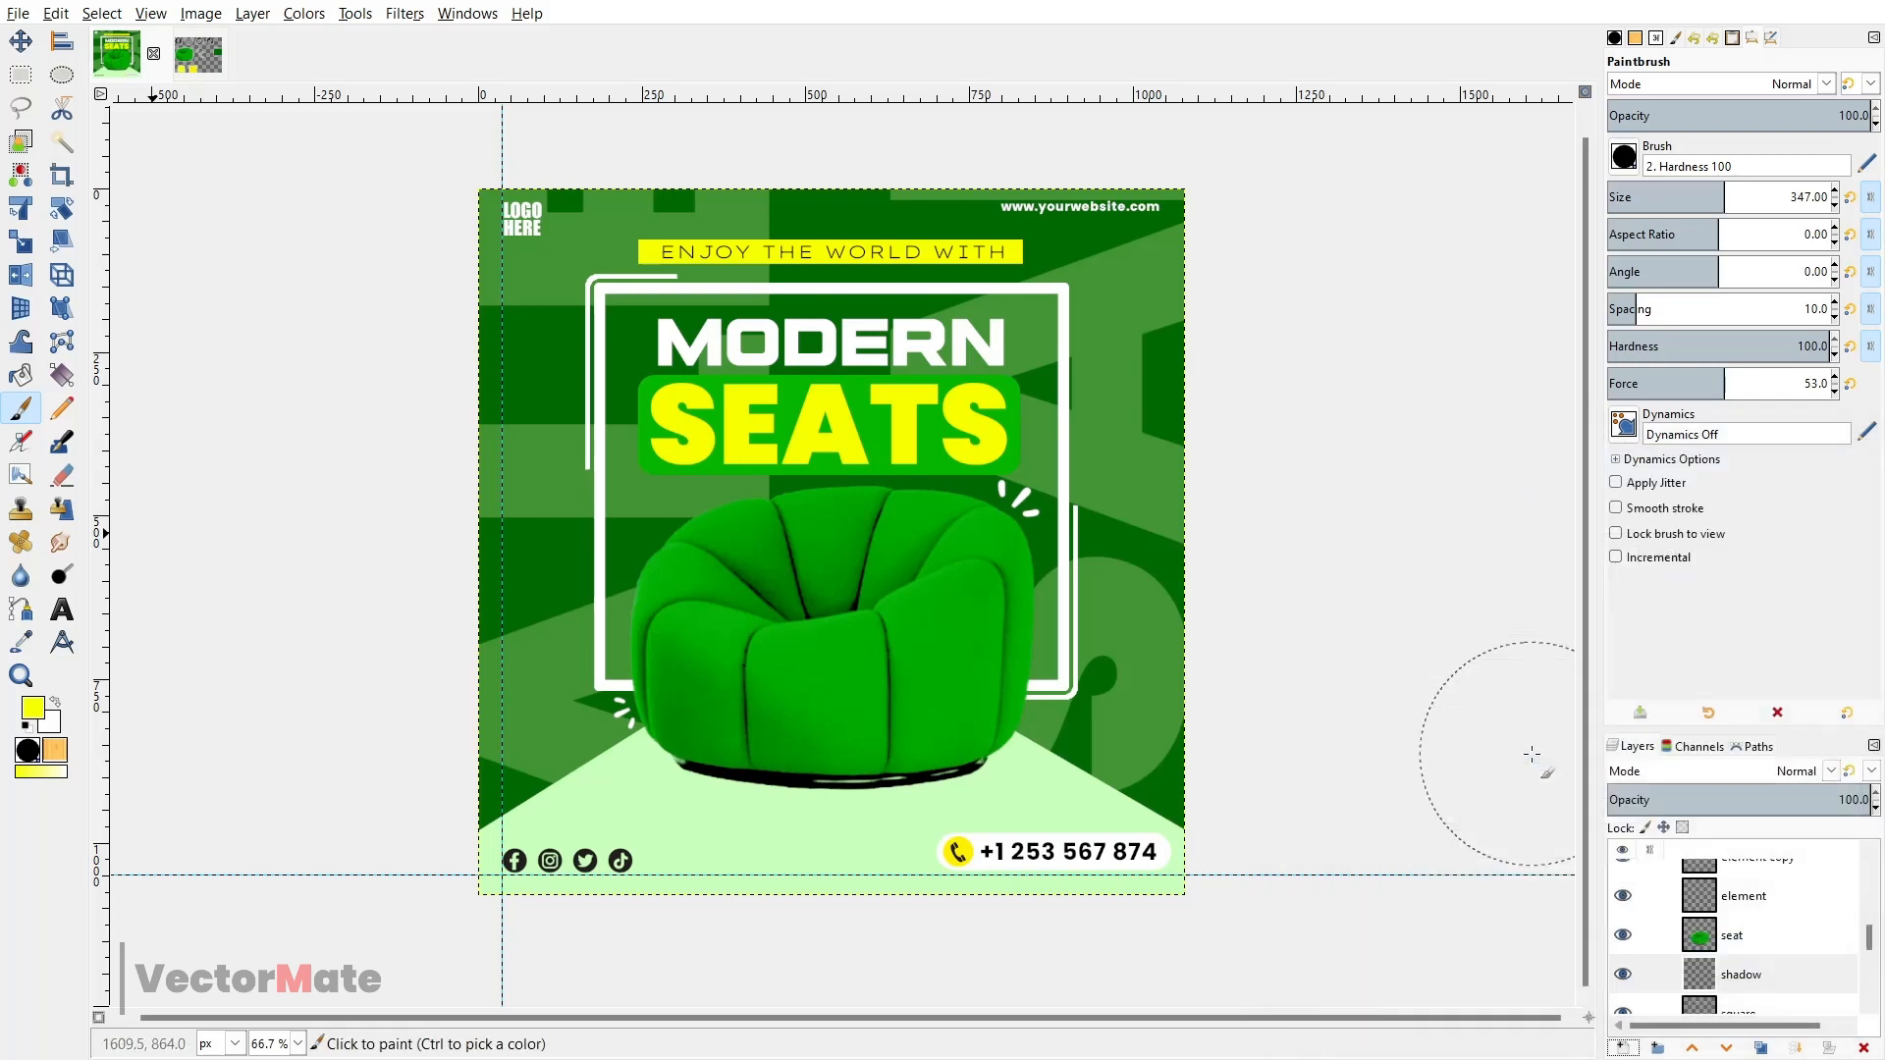
- Paint a soft black shadow along the armchair's base using the 2. Hardness 025 brush at size 245
left_click(1624, 156)
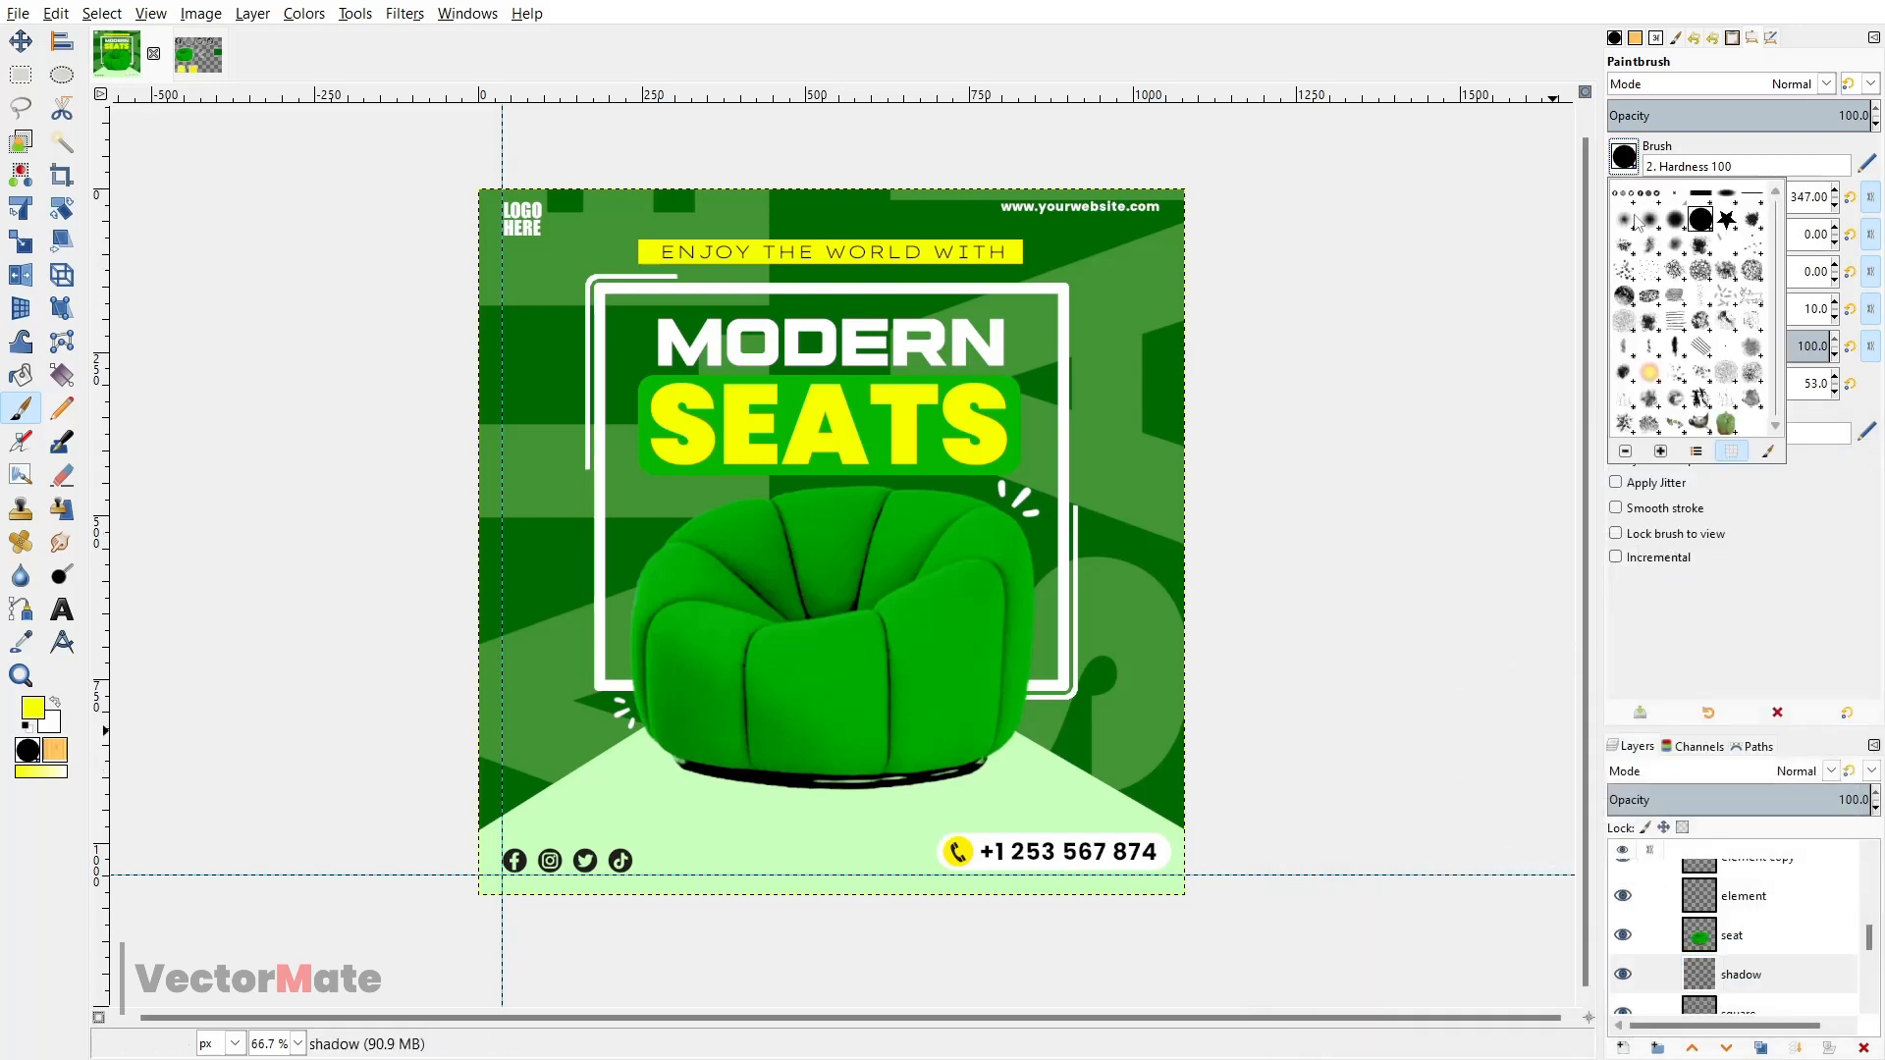
left_click(1638, 222)
scroll(707, 775, "up", 2)
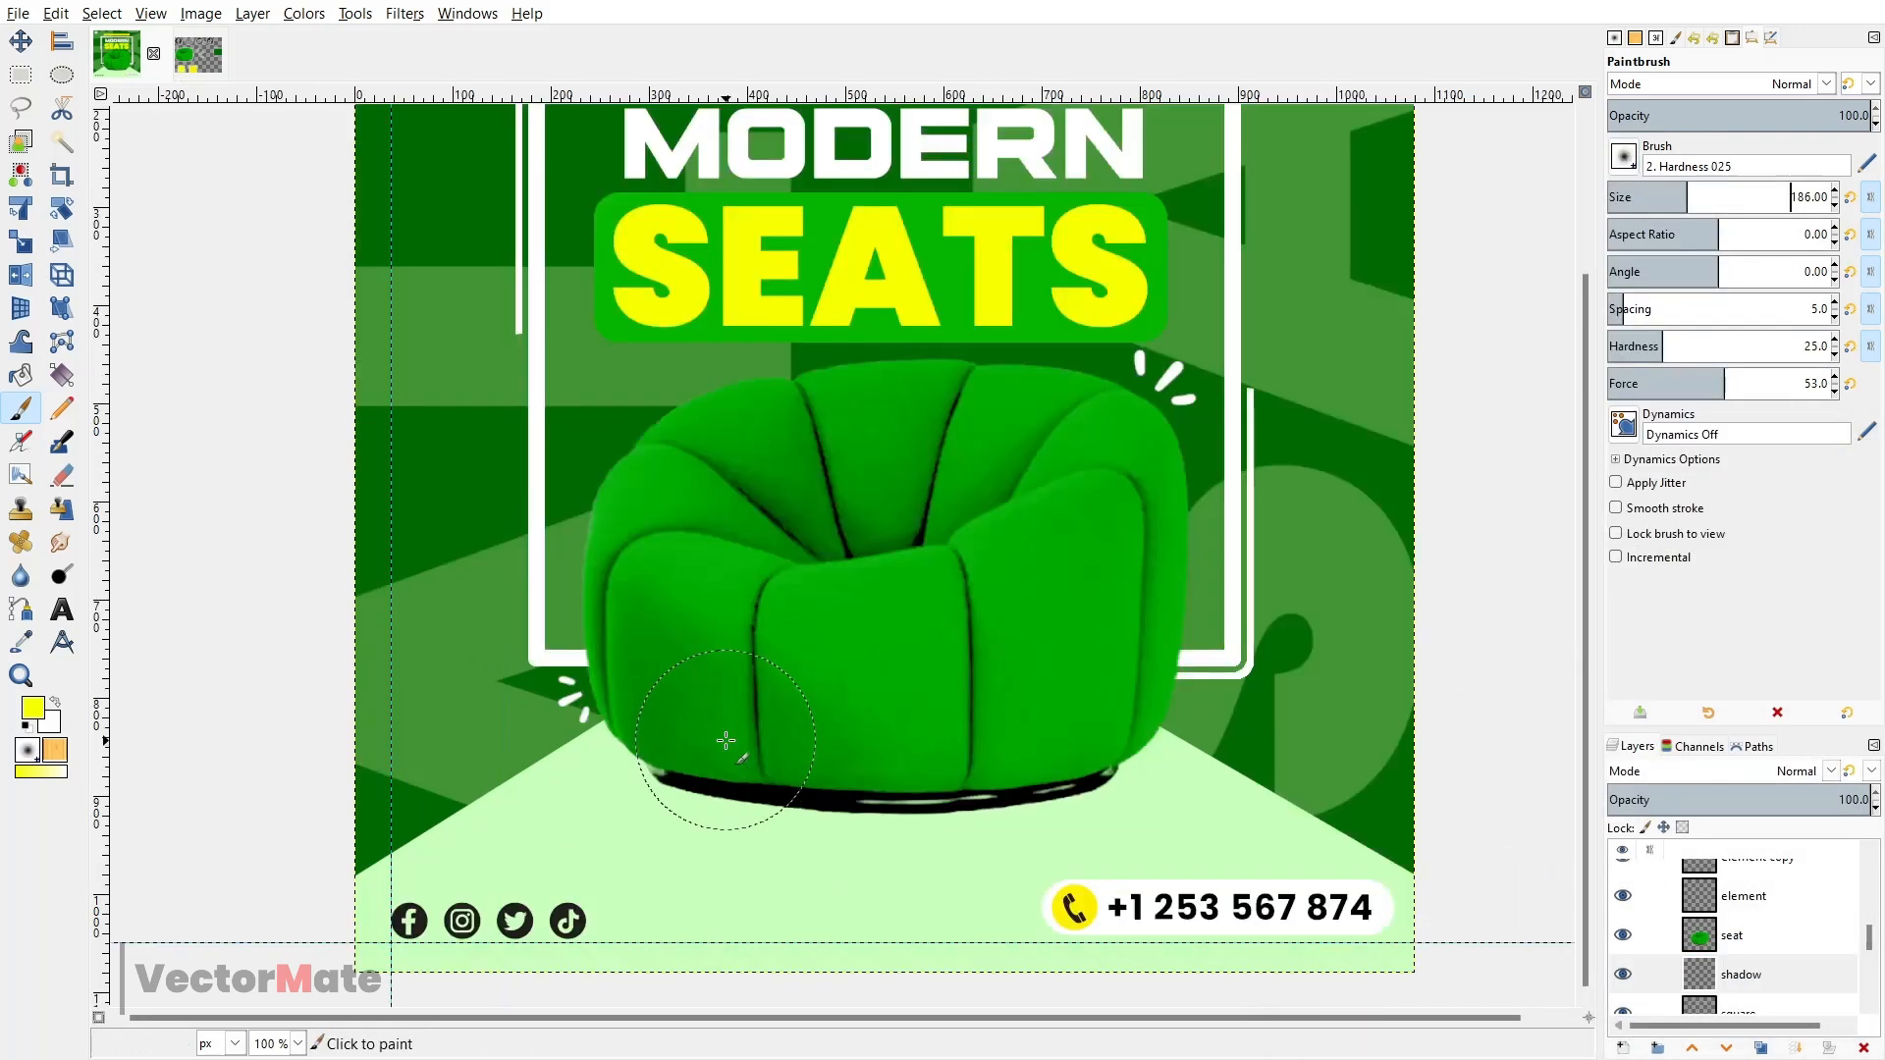
left_click(1702, 197)
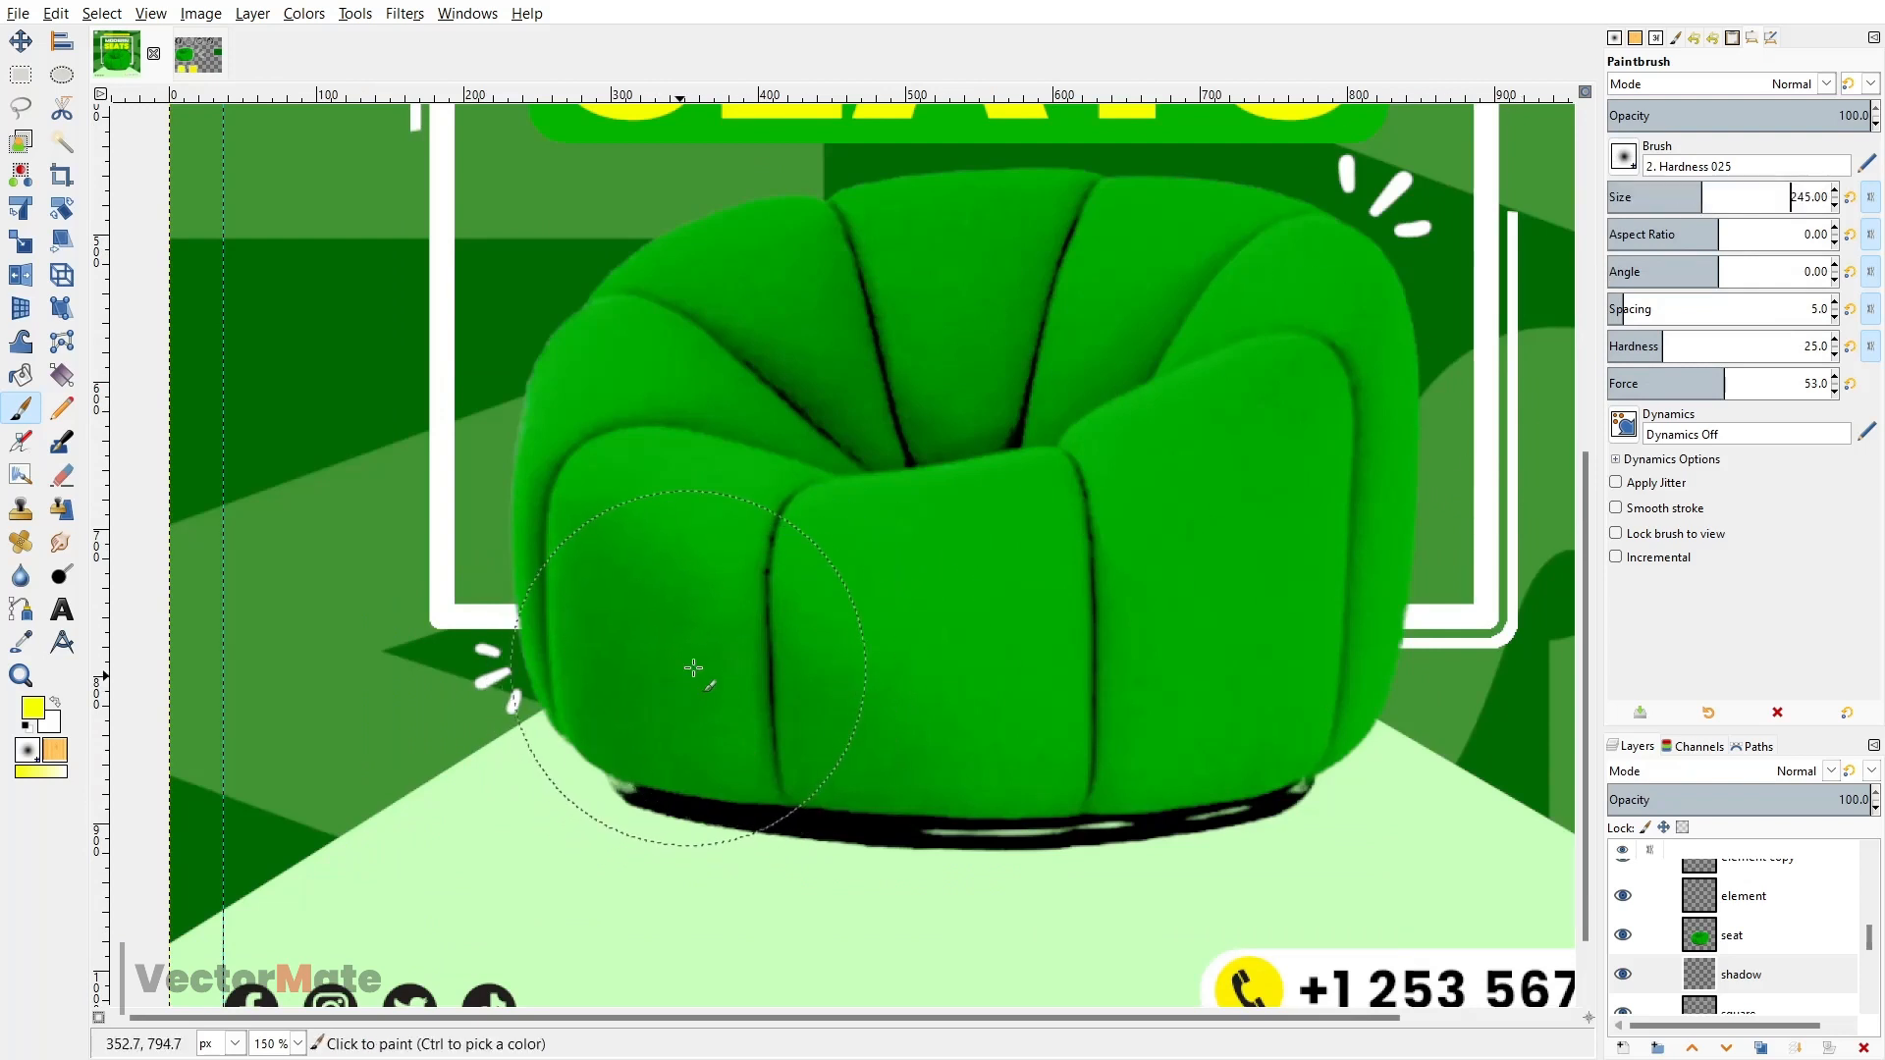
key("d")
left_click(703, 728)
left_click(762, 716)
mouse_move(765, 714)
left_mouse_down()
mouse_move(806, 717)
mouse_move(706, 707)
mouse_move(1087, 747)
mouse_move(978, 738)
mouse_move(1266, 701)
mouse_move(1072, 708)
left_mouse_up()
mouse_move(884, 720)
left_mouse_down()
mouse_move(854, 738)
mouse_move(661, 723)
mouse_move(740, 750)
mouse_move(1060, 731)
mouse_move(984, 740)
mouse_move(1233, 690)
mouse_move(1281, 725)
left_mouse_up()
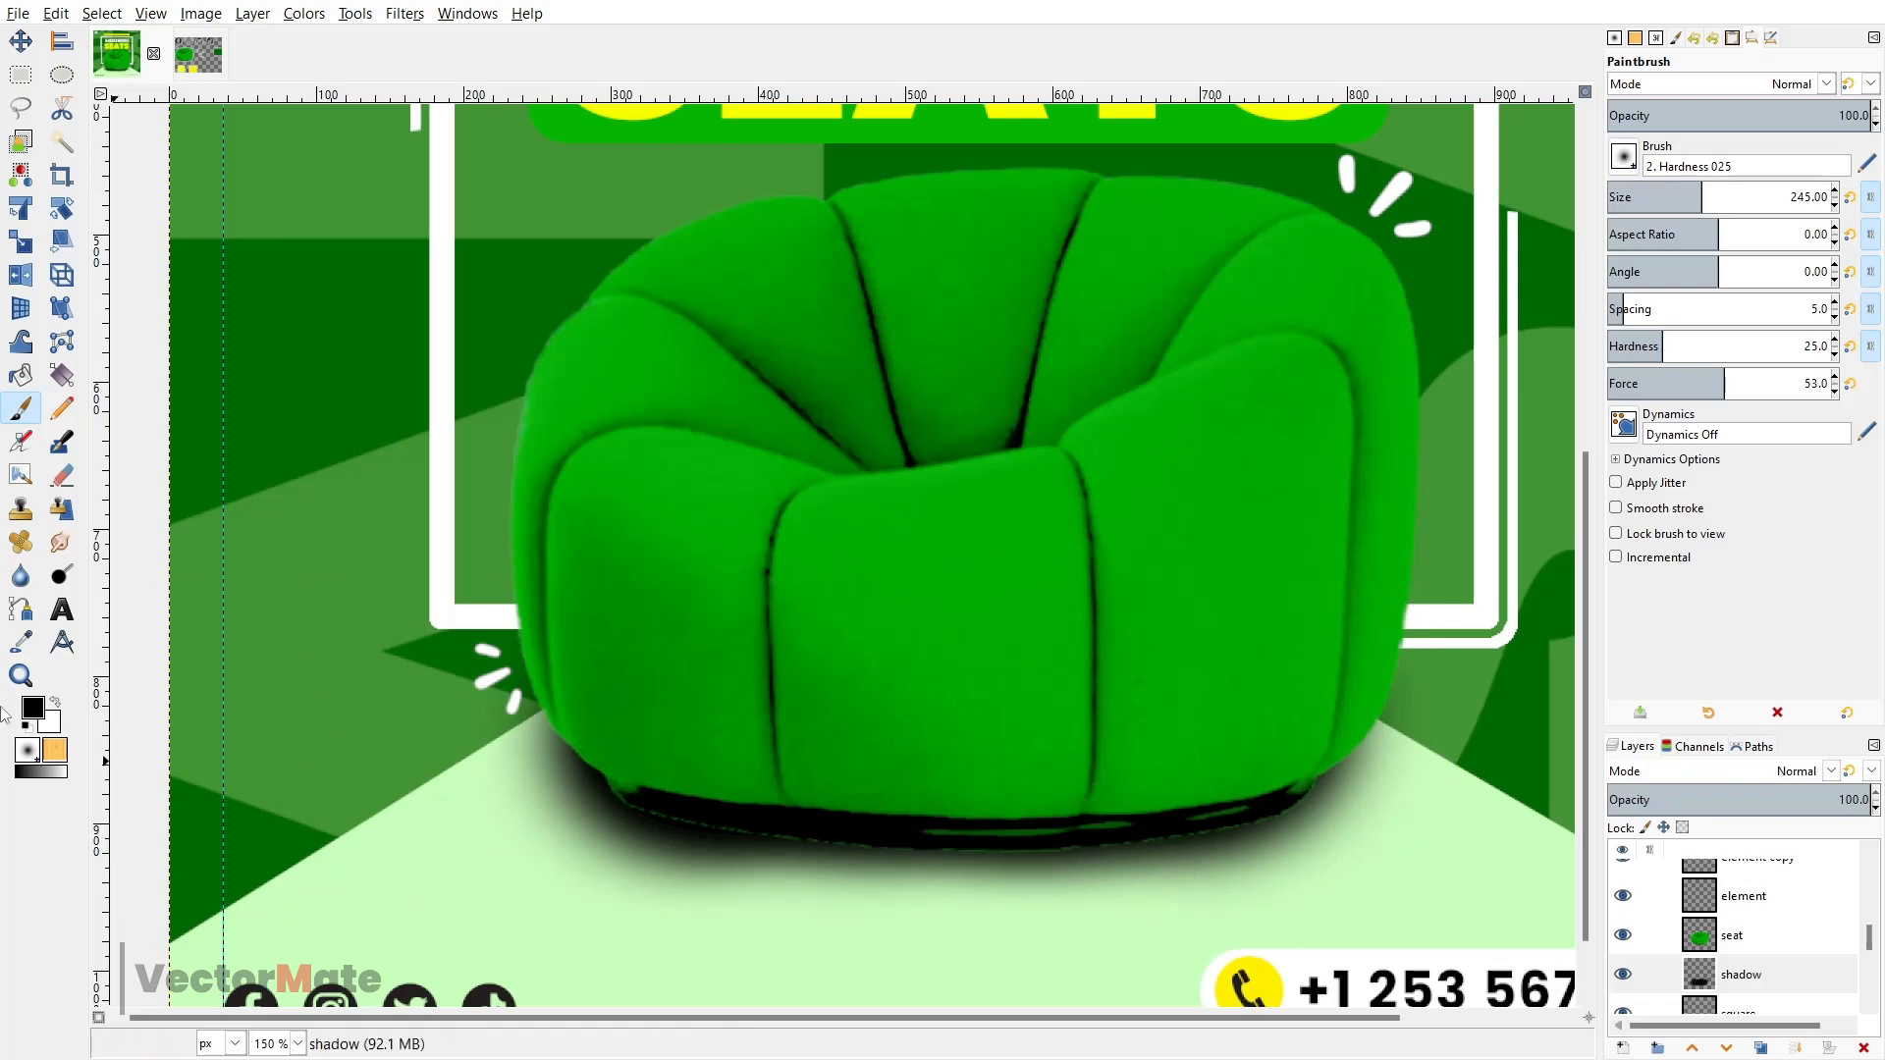
- Trim the outer edges of the shadow around the armchair's base with the Eraser at size 245
left_click(61, 475)
scroll(694, 770, "down", 2)
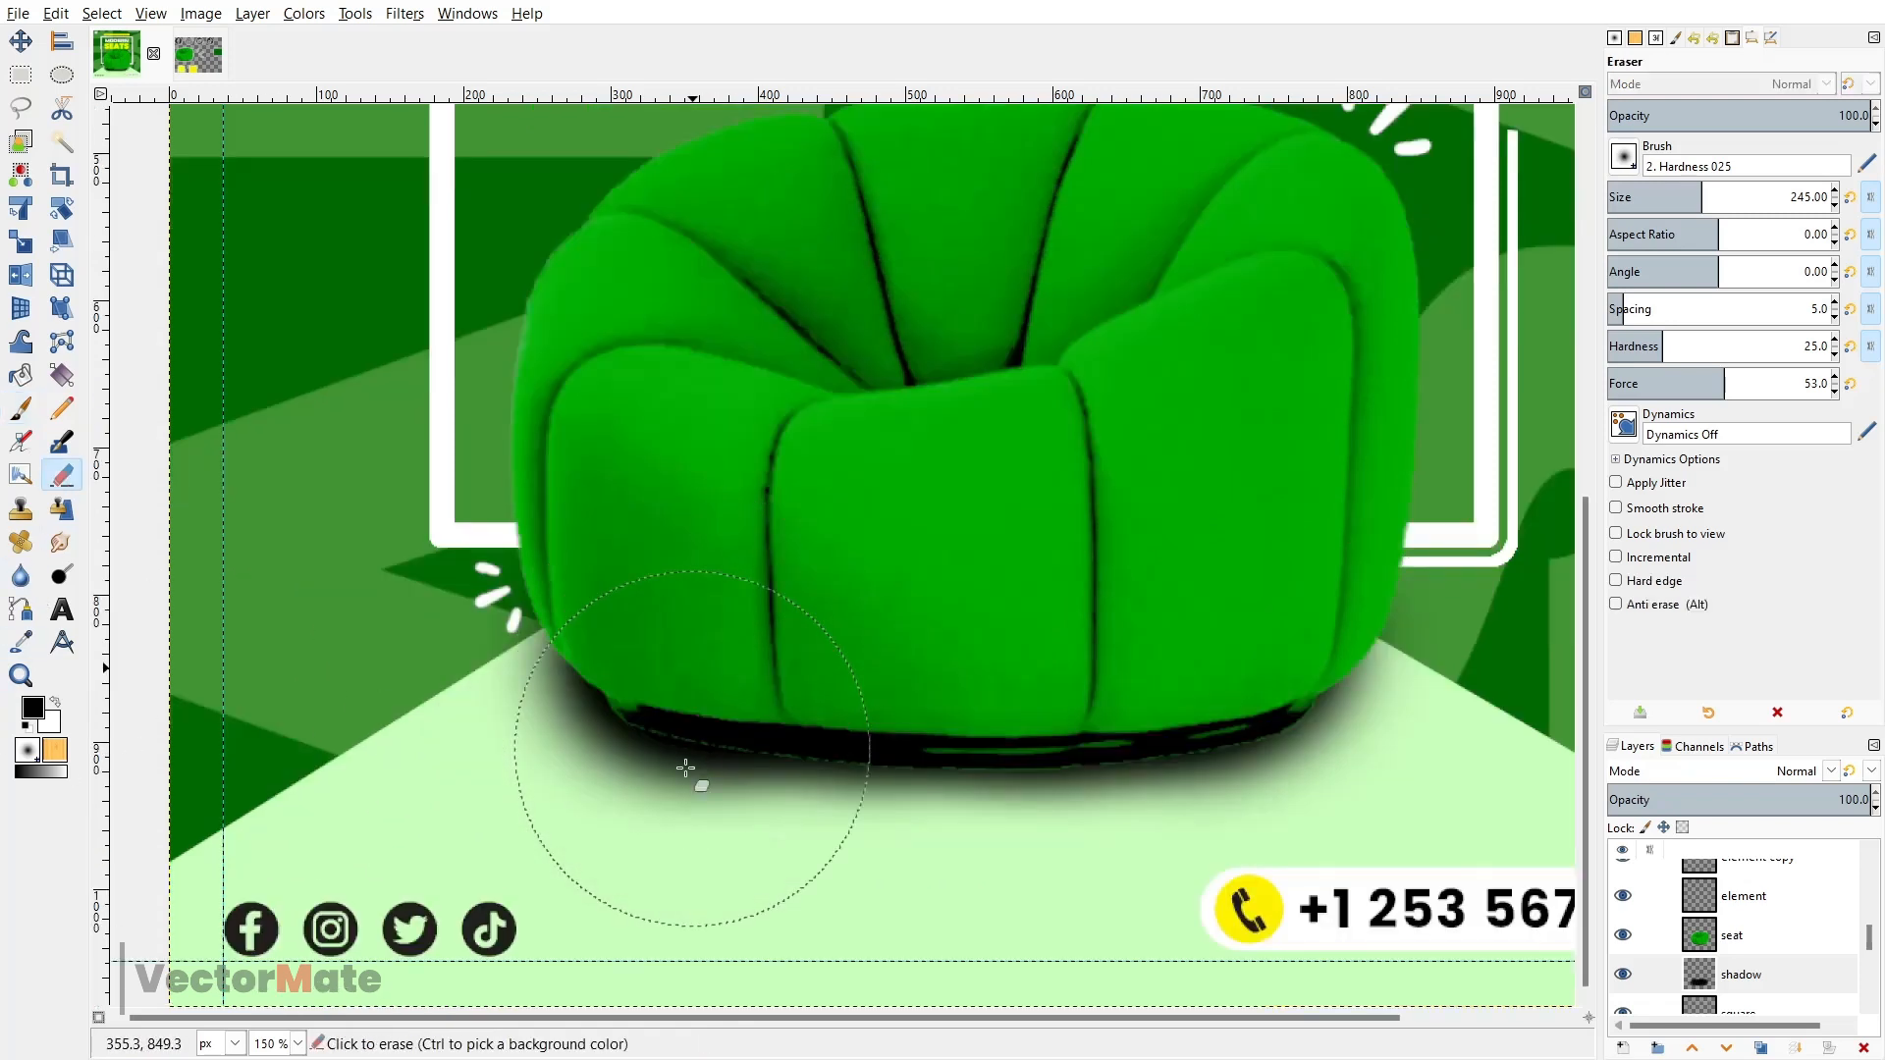
mouse_move(383, 697)
left_mouse_down()
mouse_move(543, 596)
mouse_move(726, 597)
left_mouse_up()
key("ctrl+z")
mouse_move(461, 540)
left_mouse_down()
mouse_move(432, 541)
mouse_move(664, 551)
left_mouse_up()
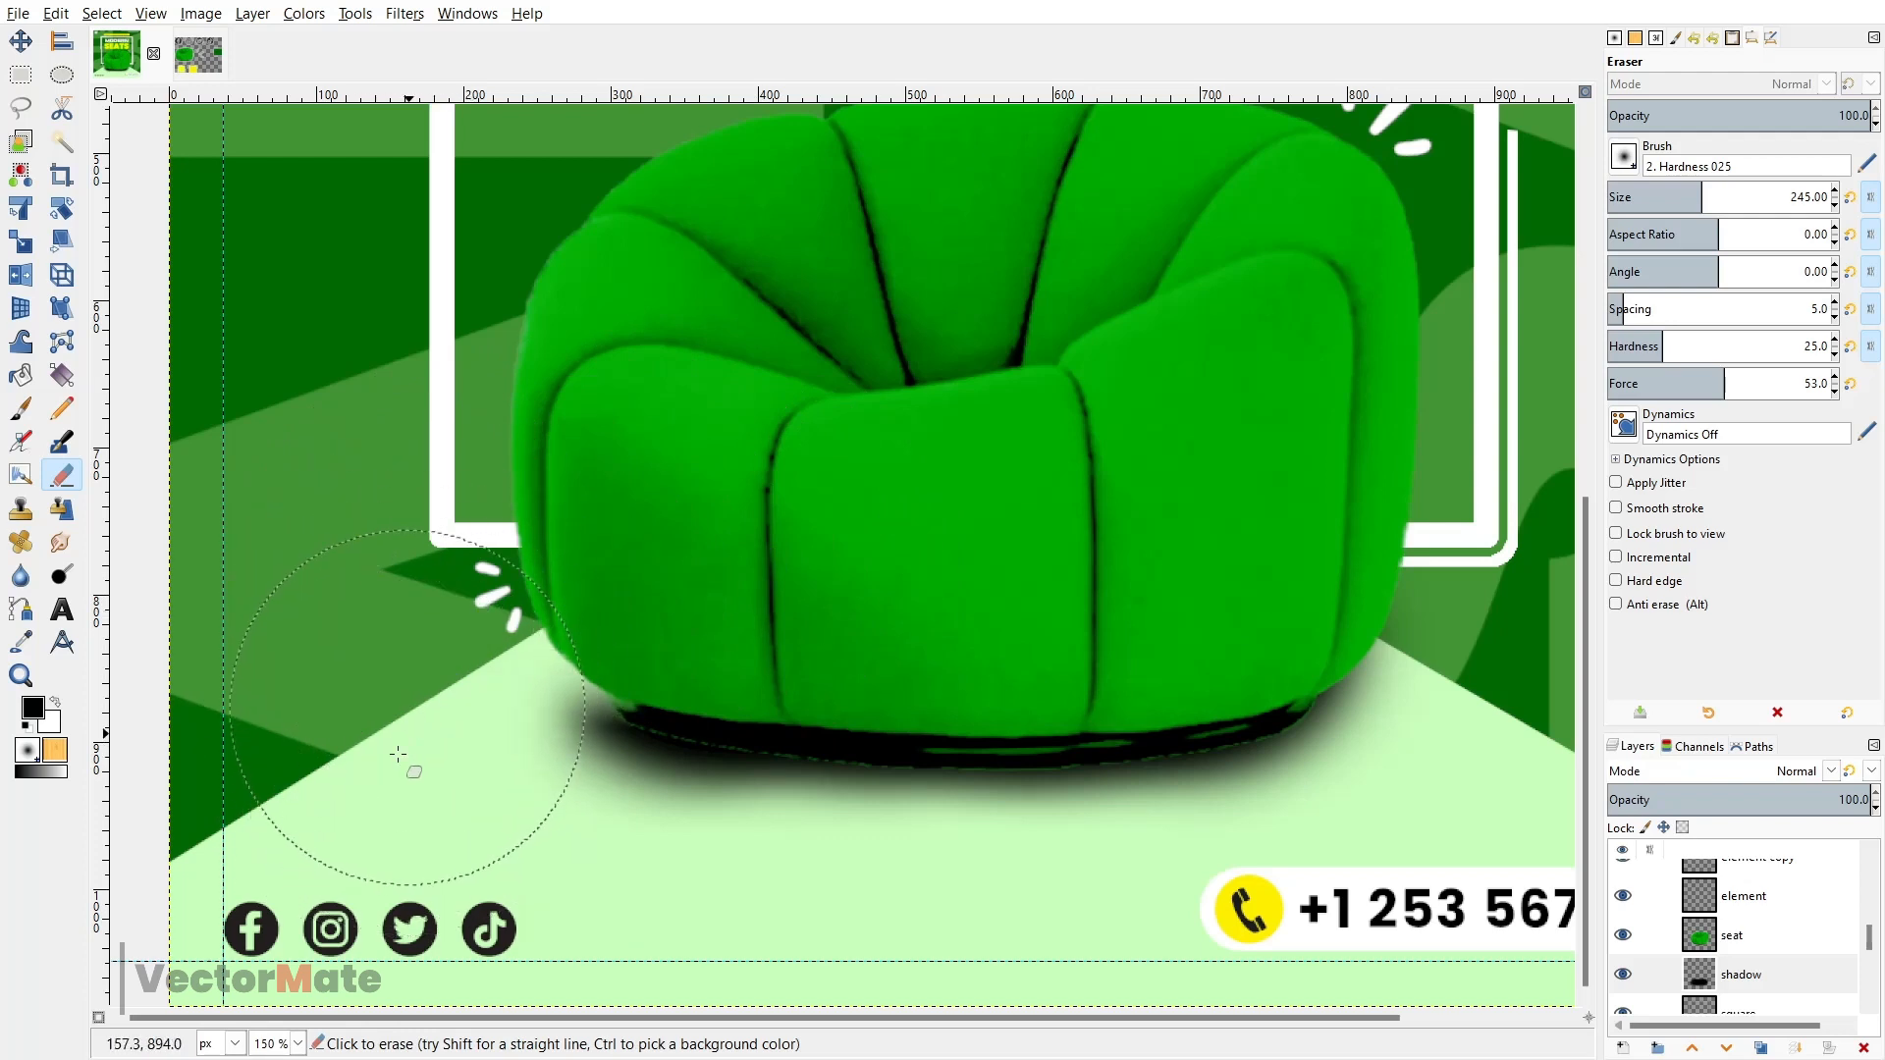
mouse_move(484, 861)
left_mouse_down()
mouse_move(546, 885)
mouse_move(1035, 898)
left_mouse_up()
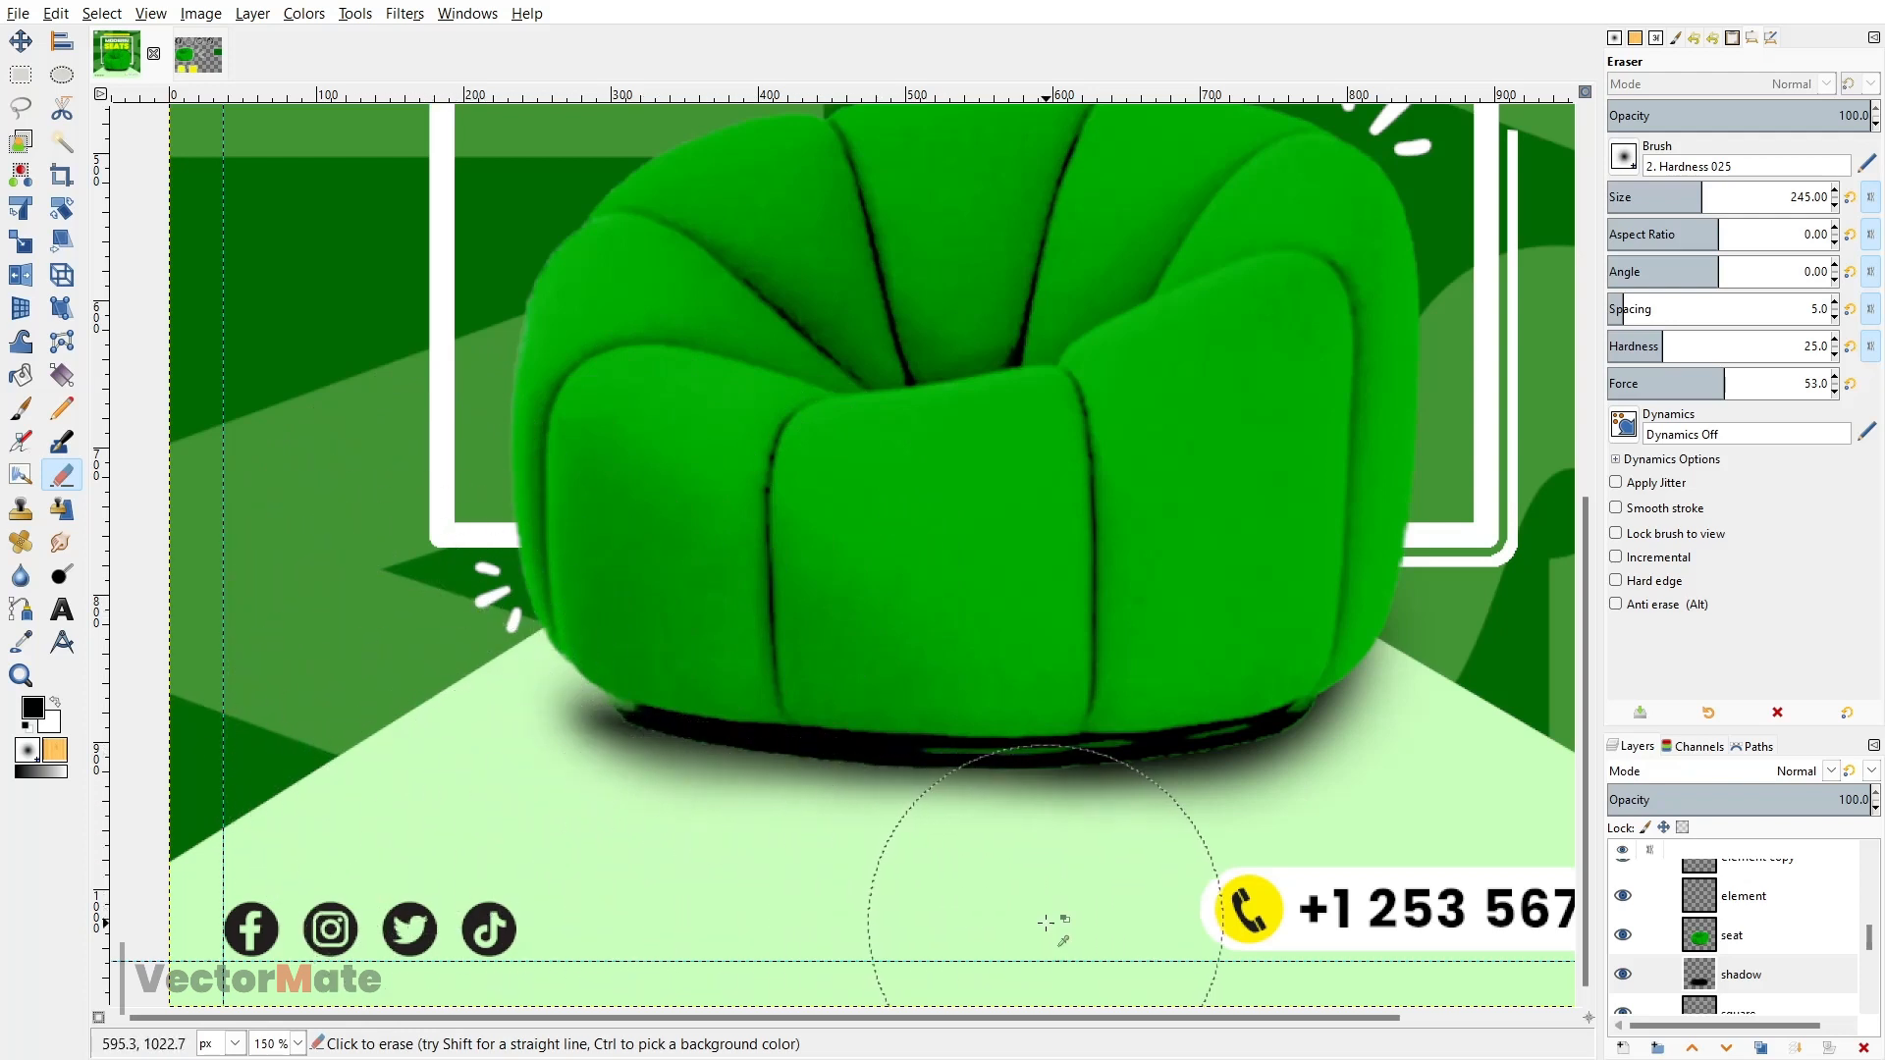
key("ctrl+z")
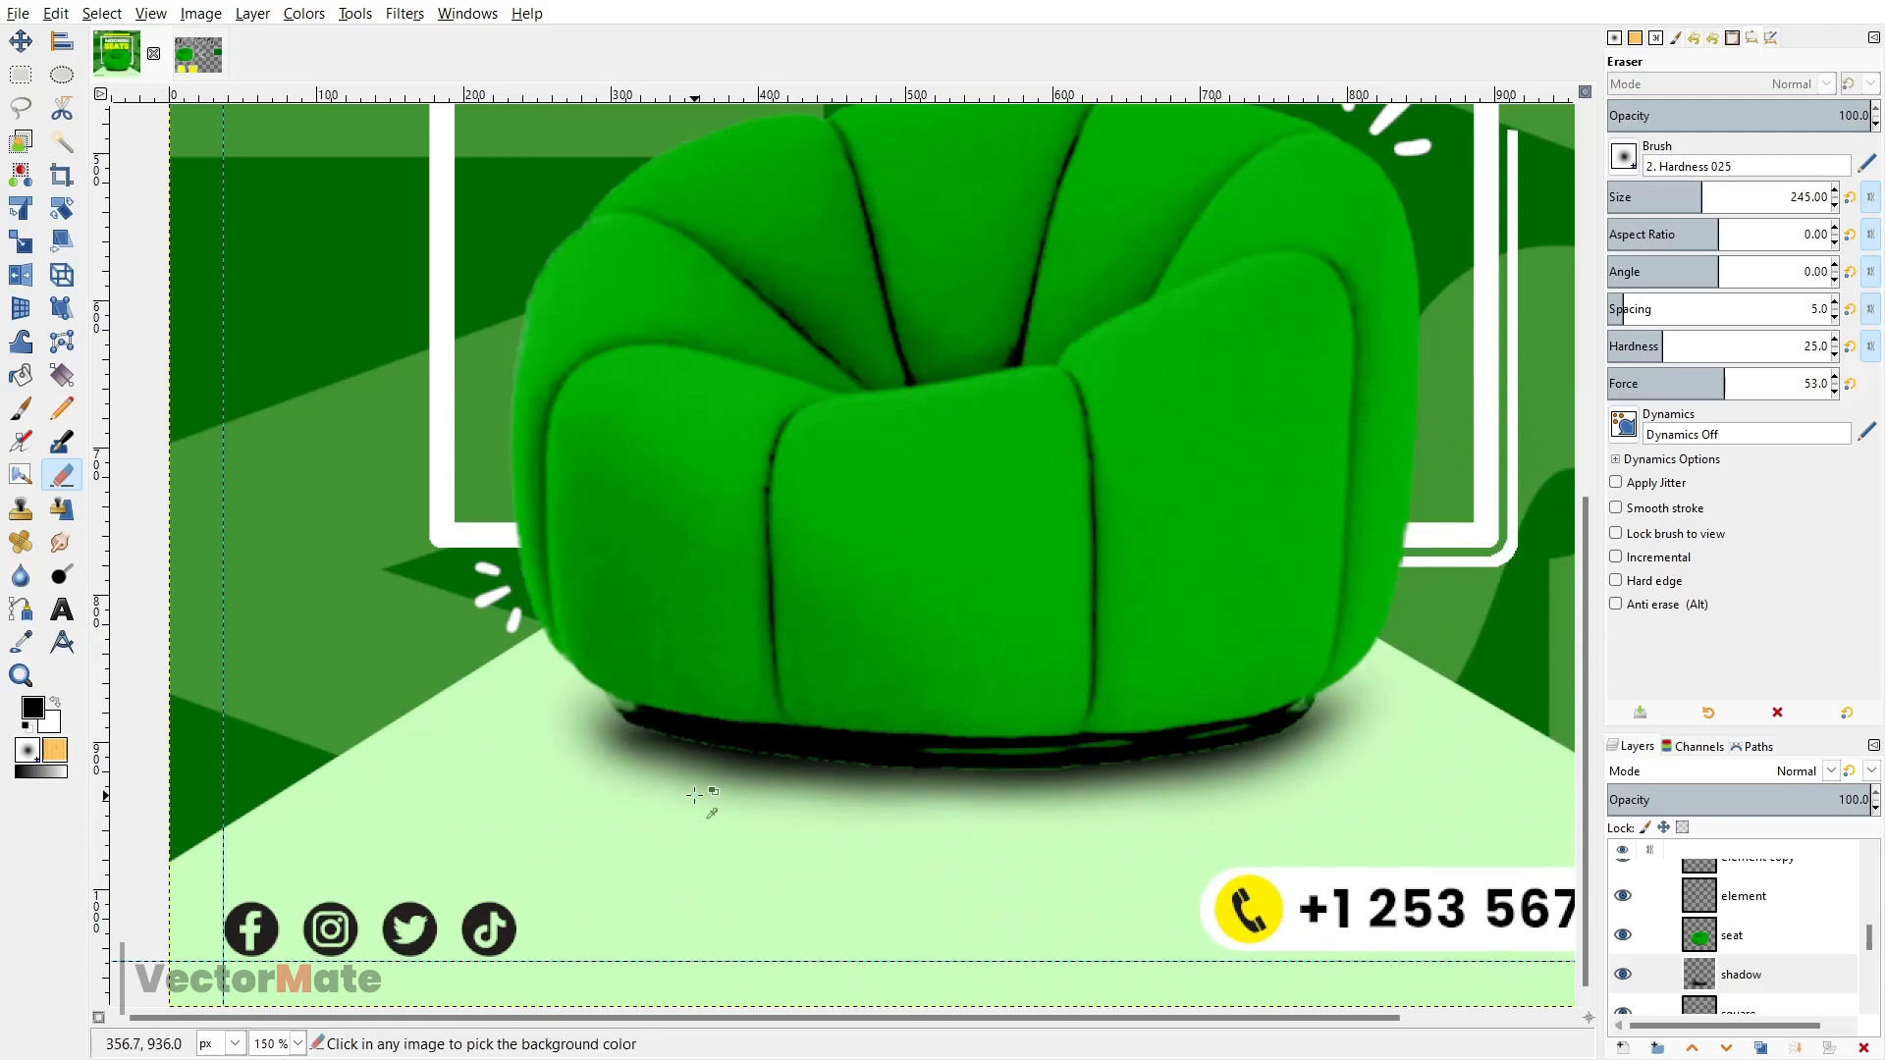
- Hide the guides on the canvas and bring the whole finished poster into view
scroll(707, 790, "down", 4)
key("m")
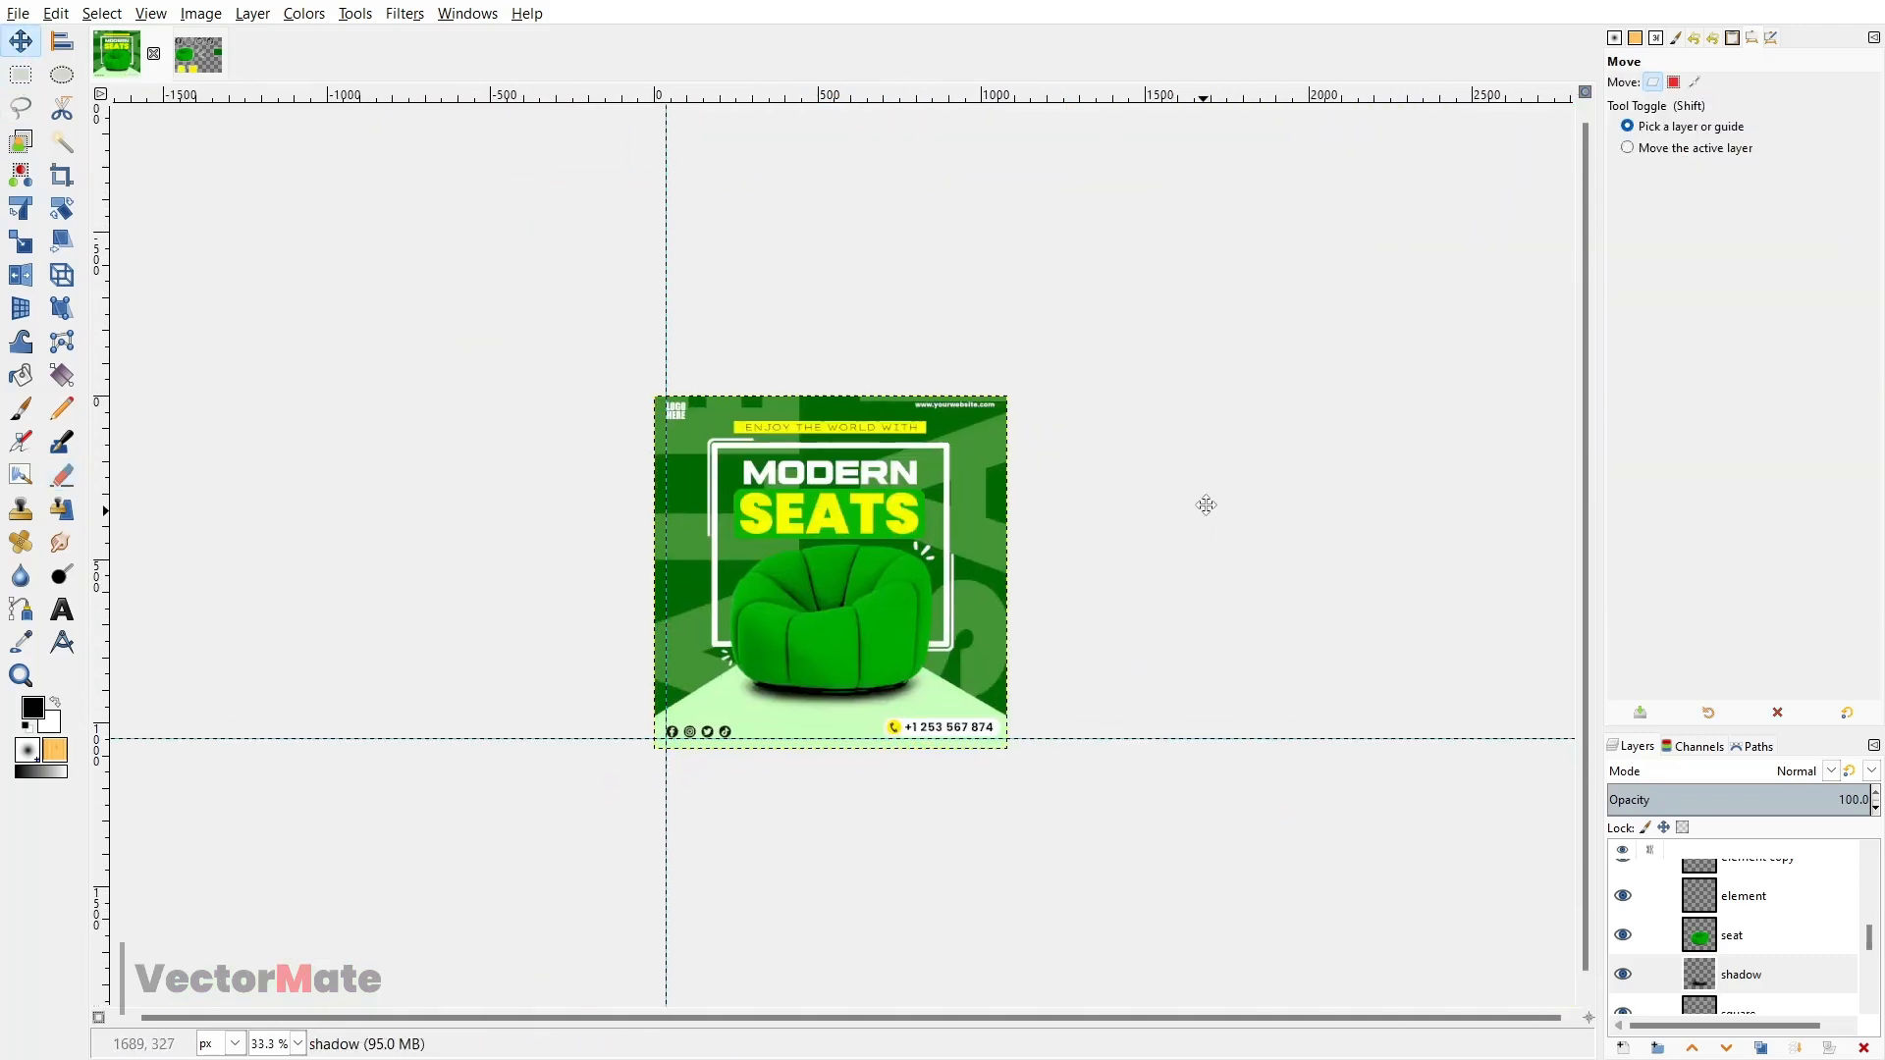
scroll(981, 550, "up", 2, "ctrl")
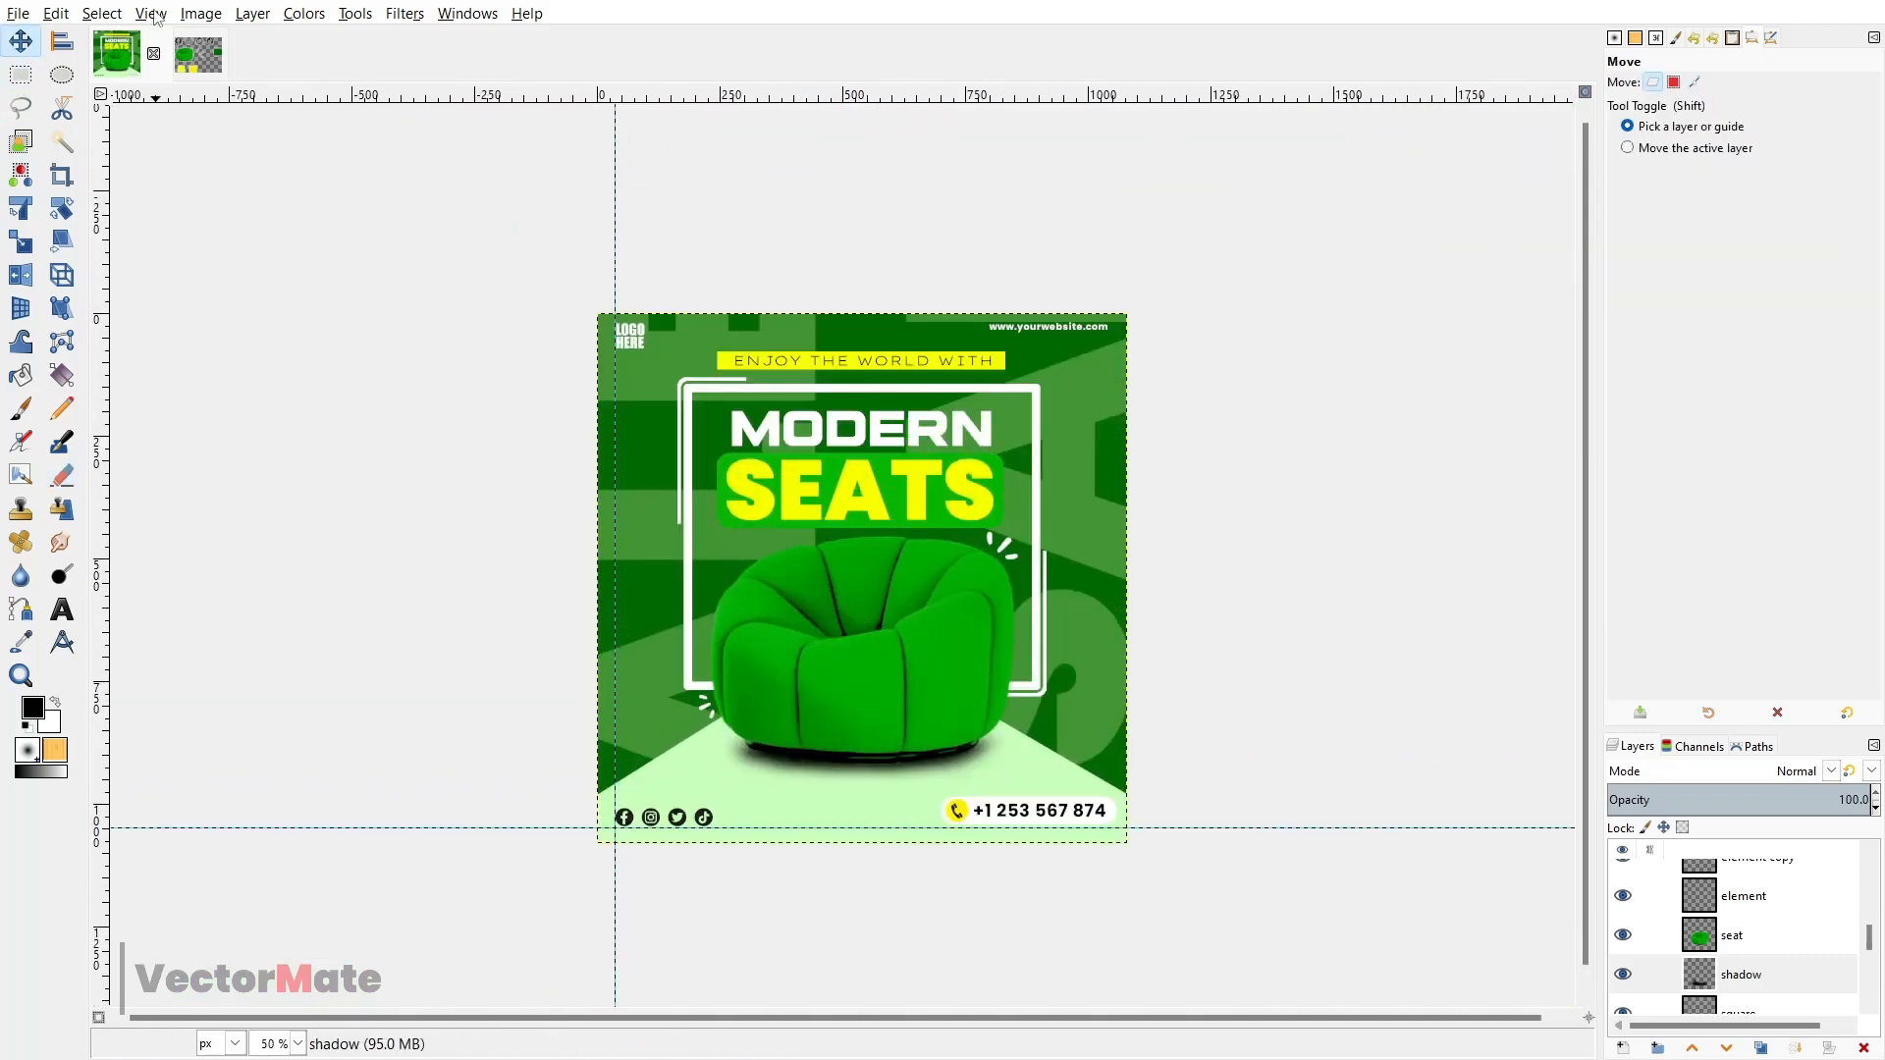
left_click(152, 14)
left_click(172, 411)
scroll(909, 539, "up", 1)
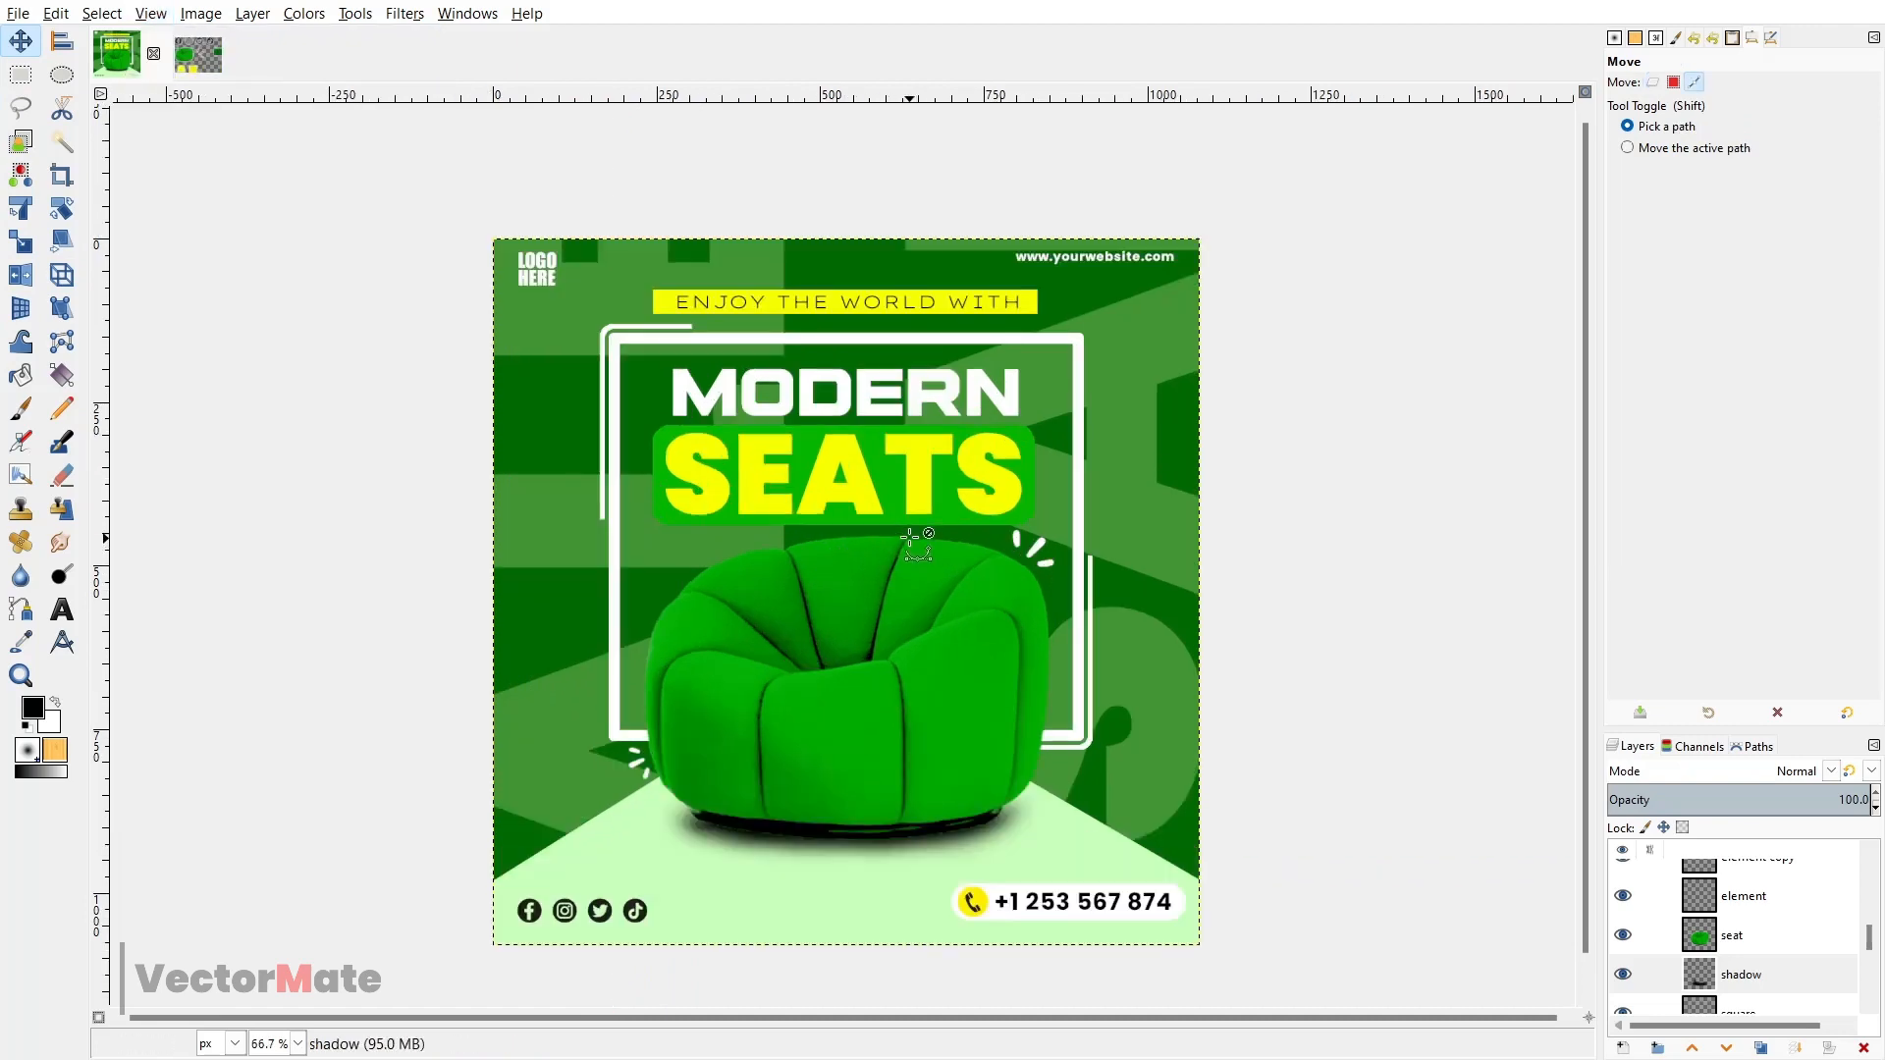
scroll(909, 539, "down", 1)
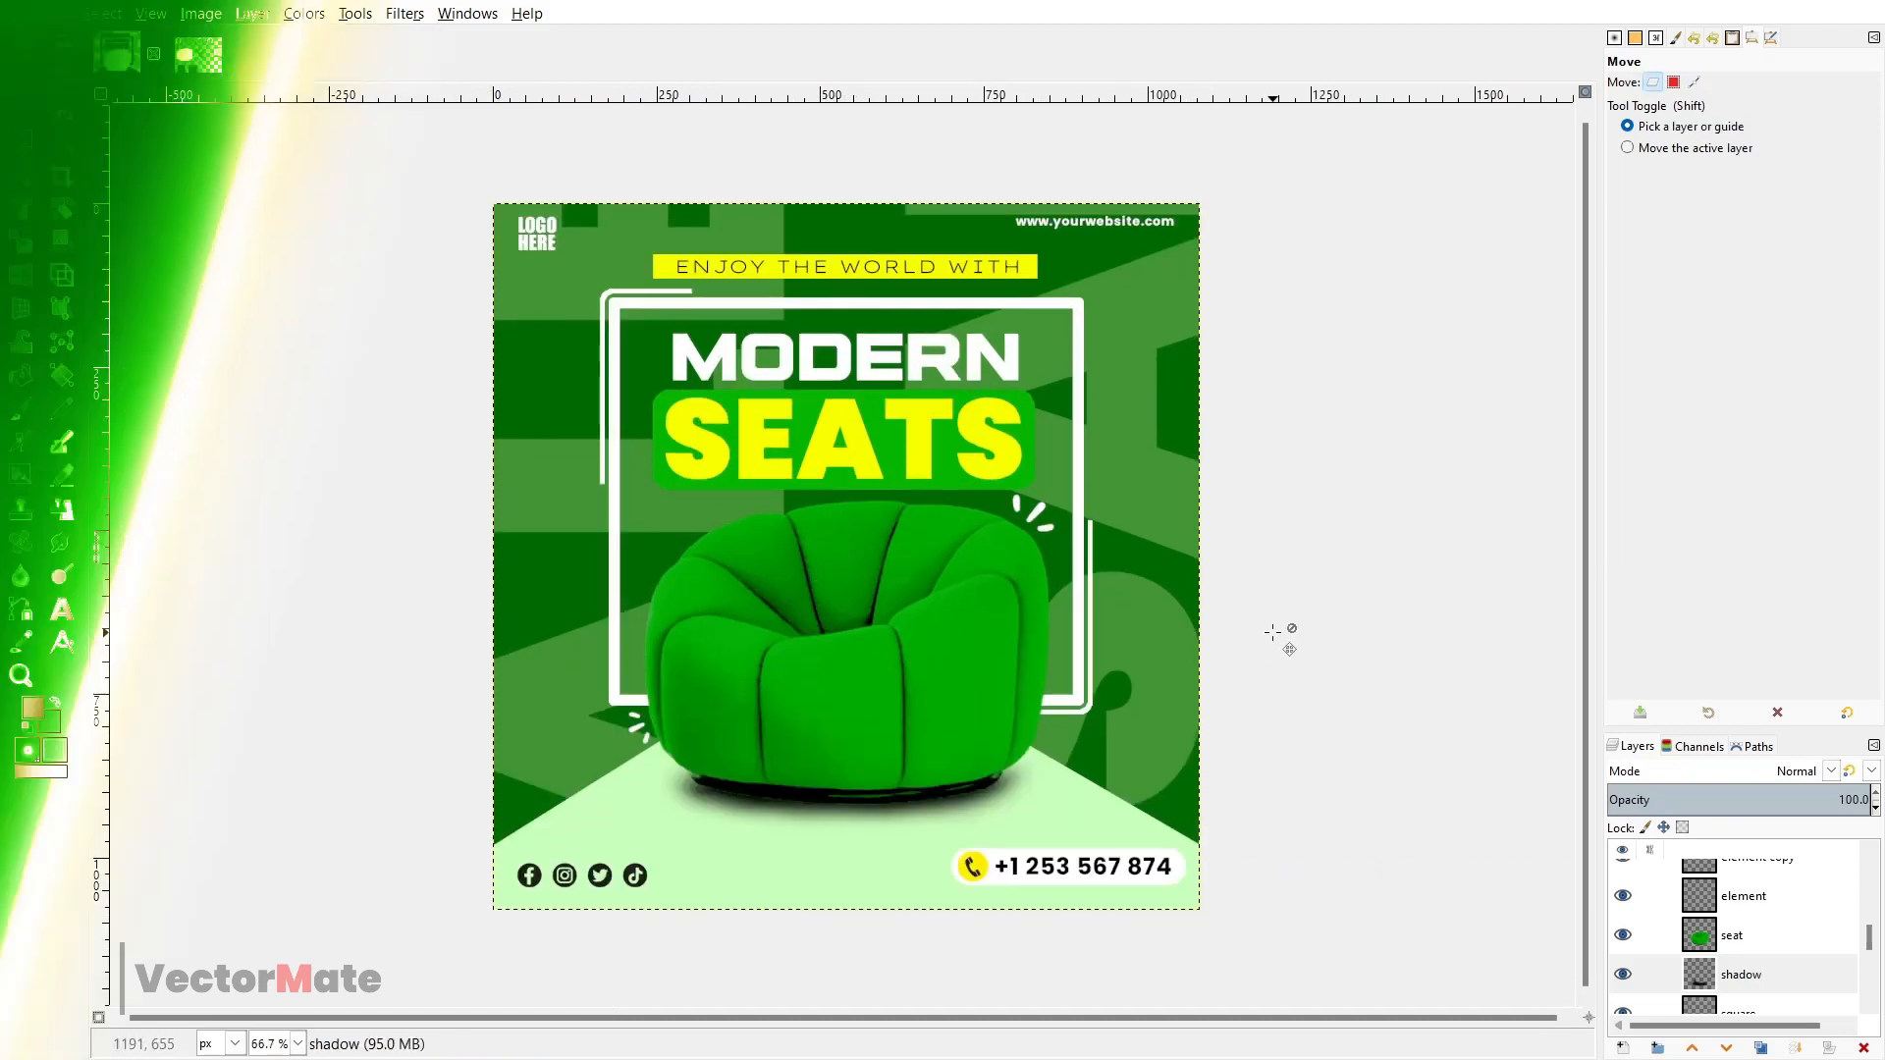